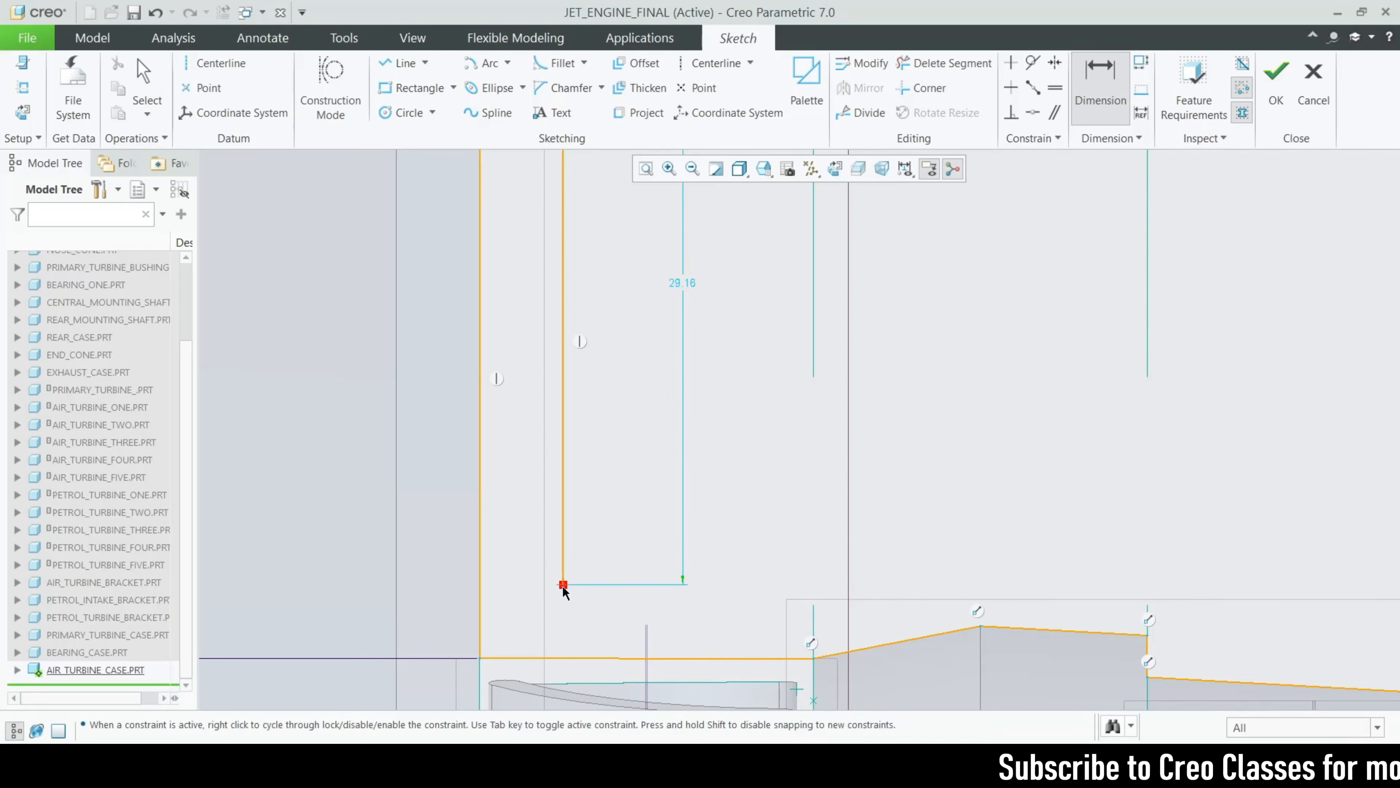
Try to dimension the gap between the inner vertical line's lower end and the horizontal profile edge as 5, and undo it
{"action": "middle_click", "coordinate": [614, 610]}
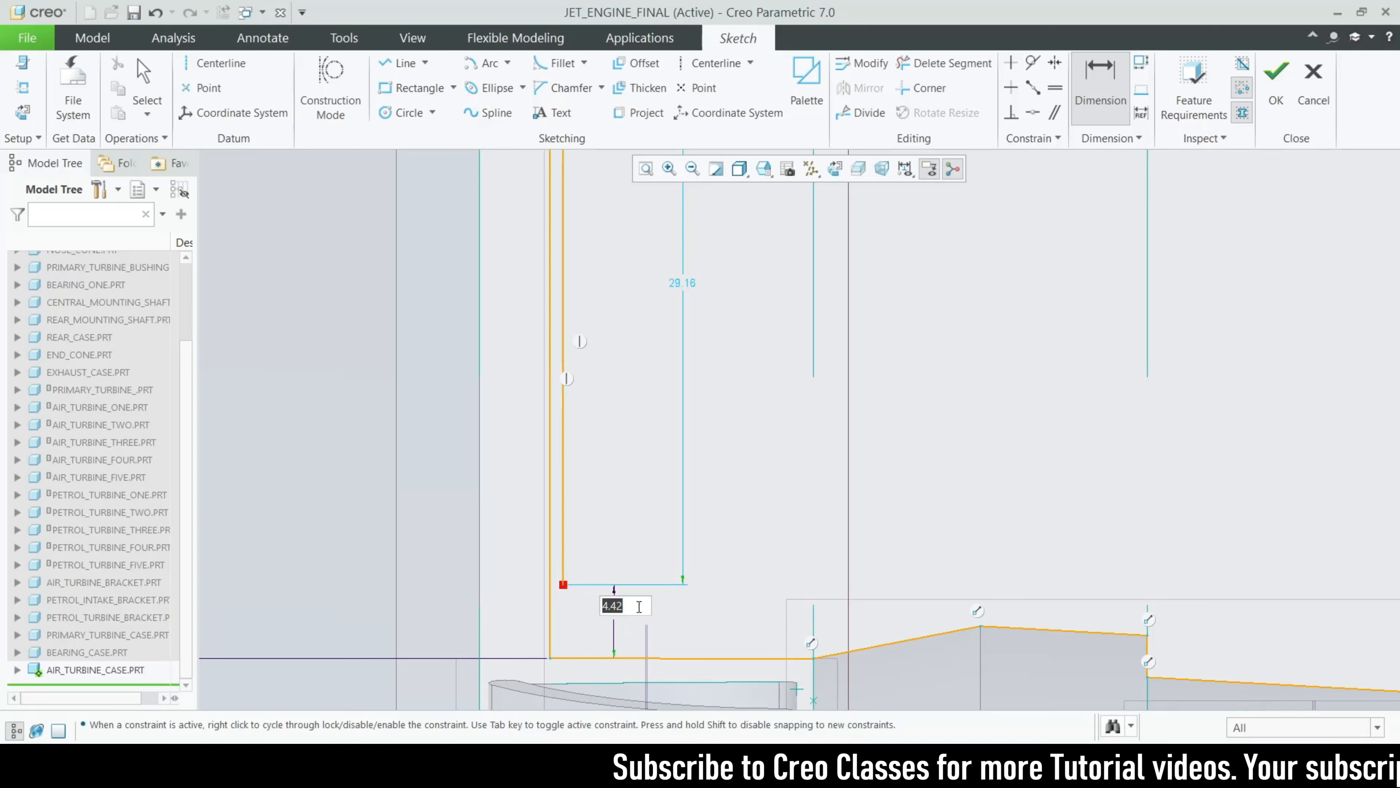
{"action": "type", "text": "5"}
{"action": "key", "text": "Return"}
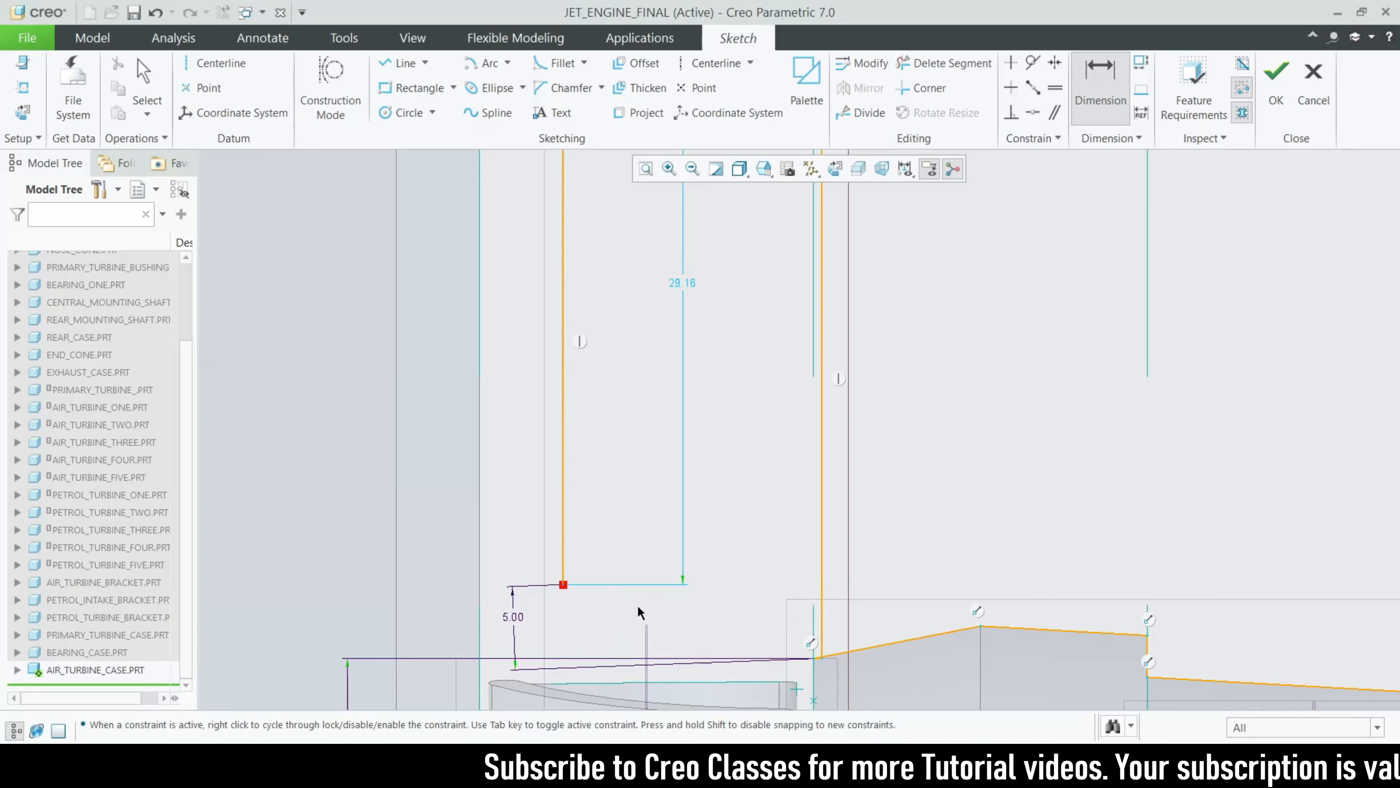
{"action": "scroll", "coordinate": [636, 604], "scroll_direction": "down", "scroll_amount": 3}
{"action": "scroll", "coordinate": [612, 615], "scroll_direction": "up", "scroll_amount": 3}
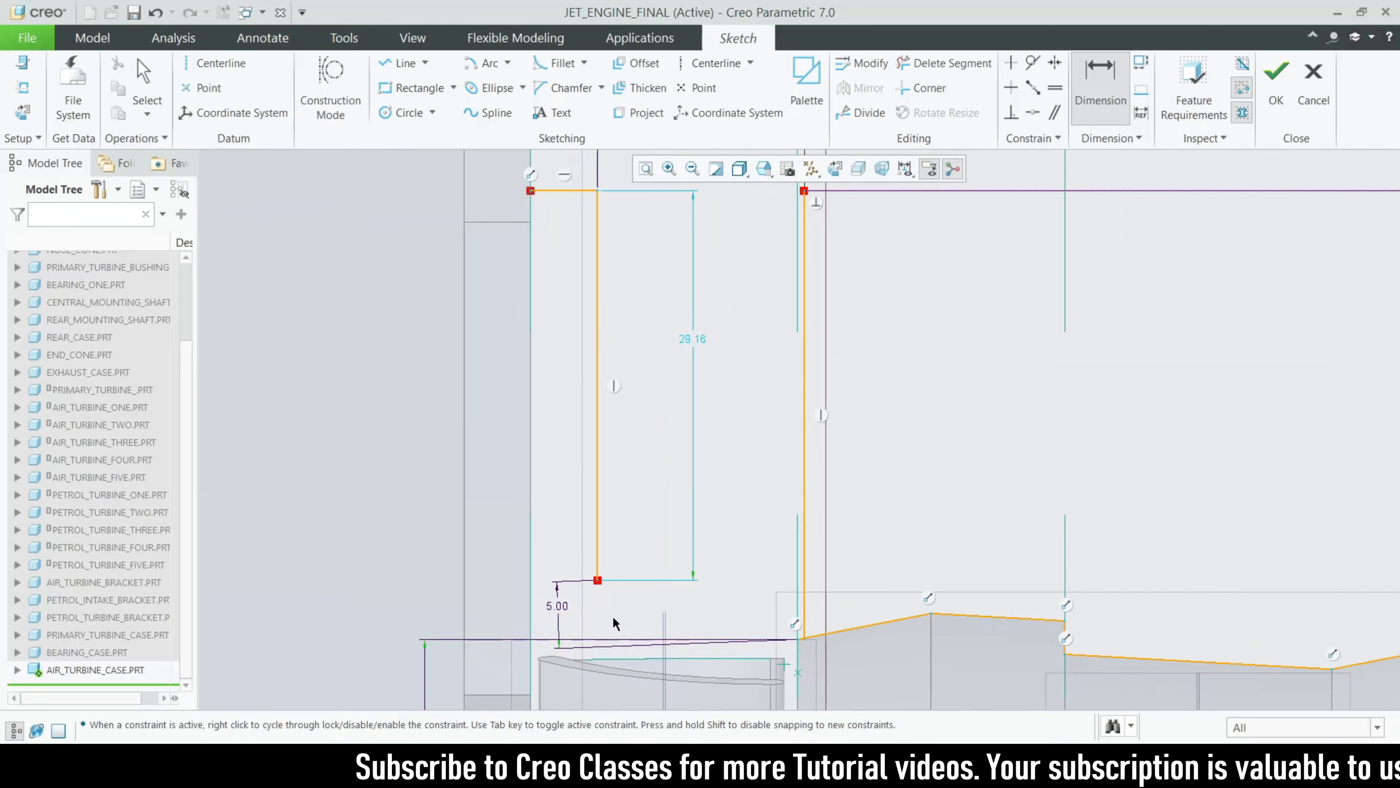
{"action": "key", "text": "ctrl+z"}
{"action": "scroll", "coordinate": [619, 622], "scroll_direction": "up", "scroll_amount": 4}
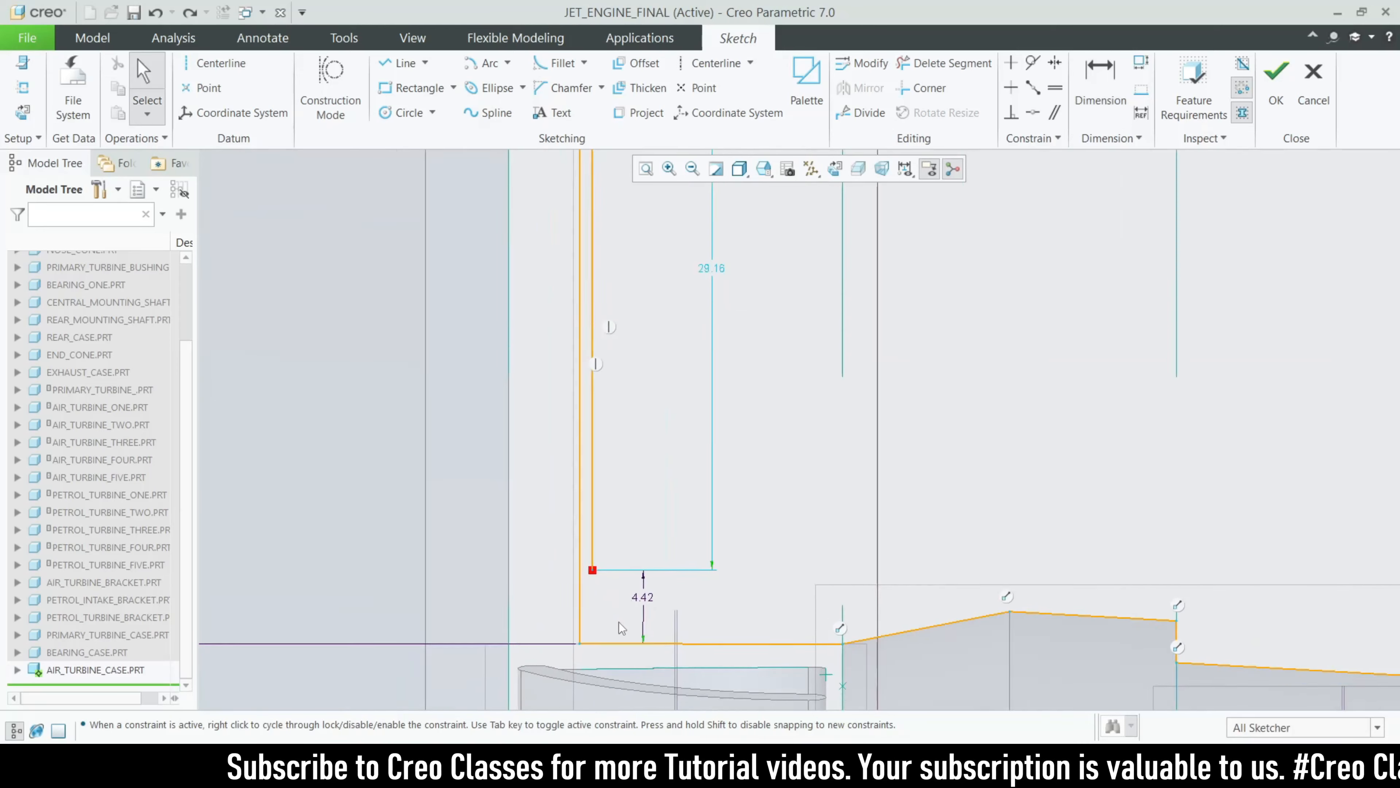
{"action": "scroll", "coordinate": [652, 634], "scroll_direction": "down", "scroll_amount": 4}
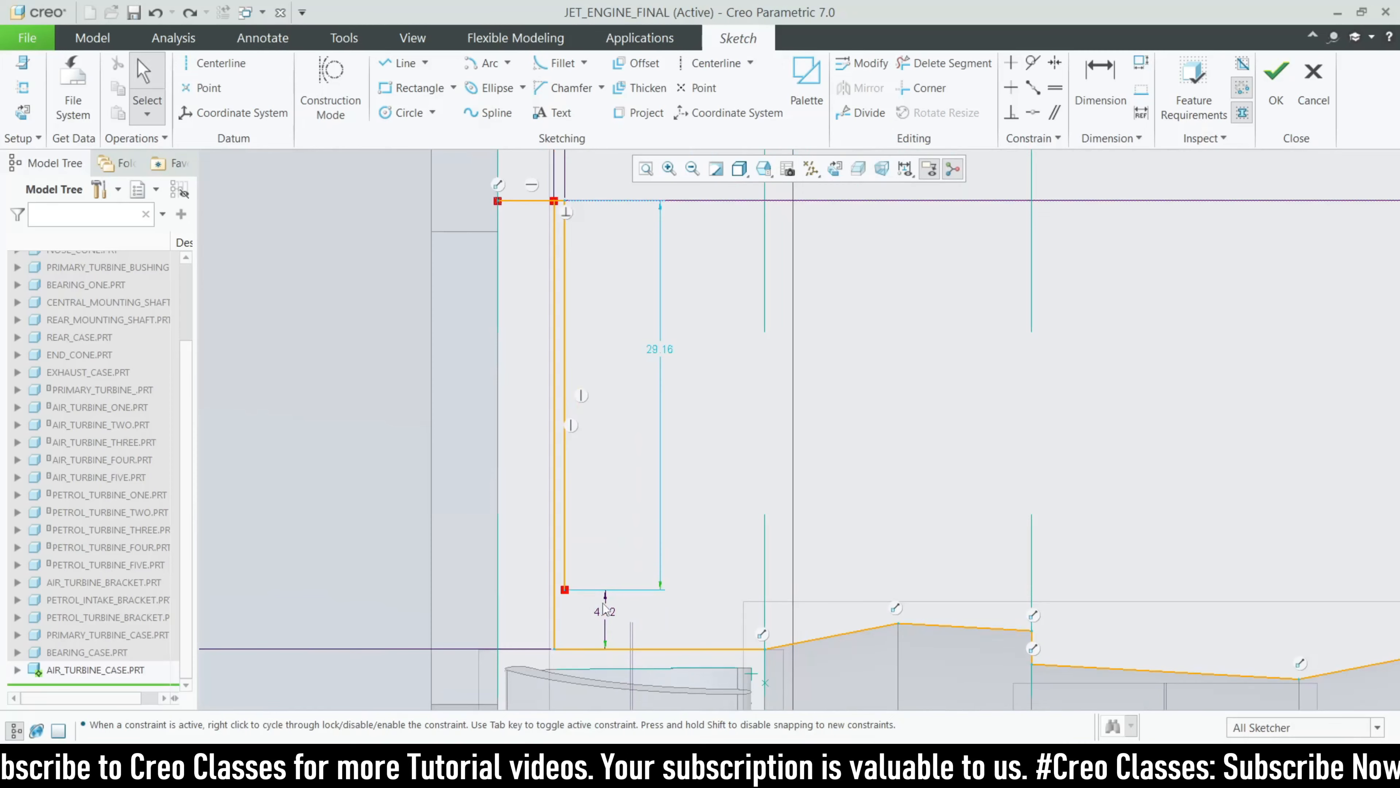
{"action": "scroll", "coordinate": [605, 610], "scroll_direction": "down", "scroll_amount": 2}
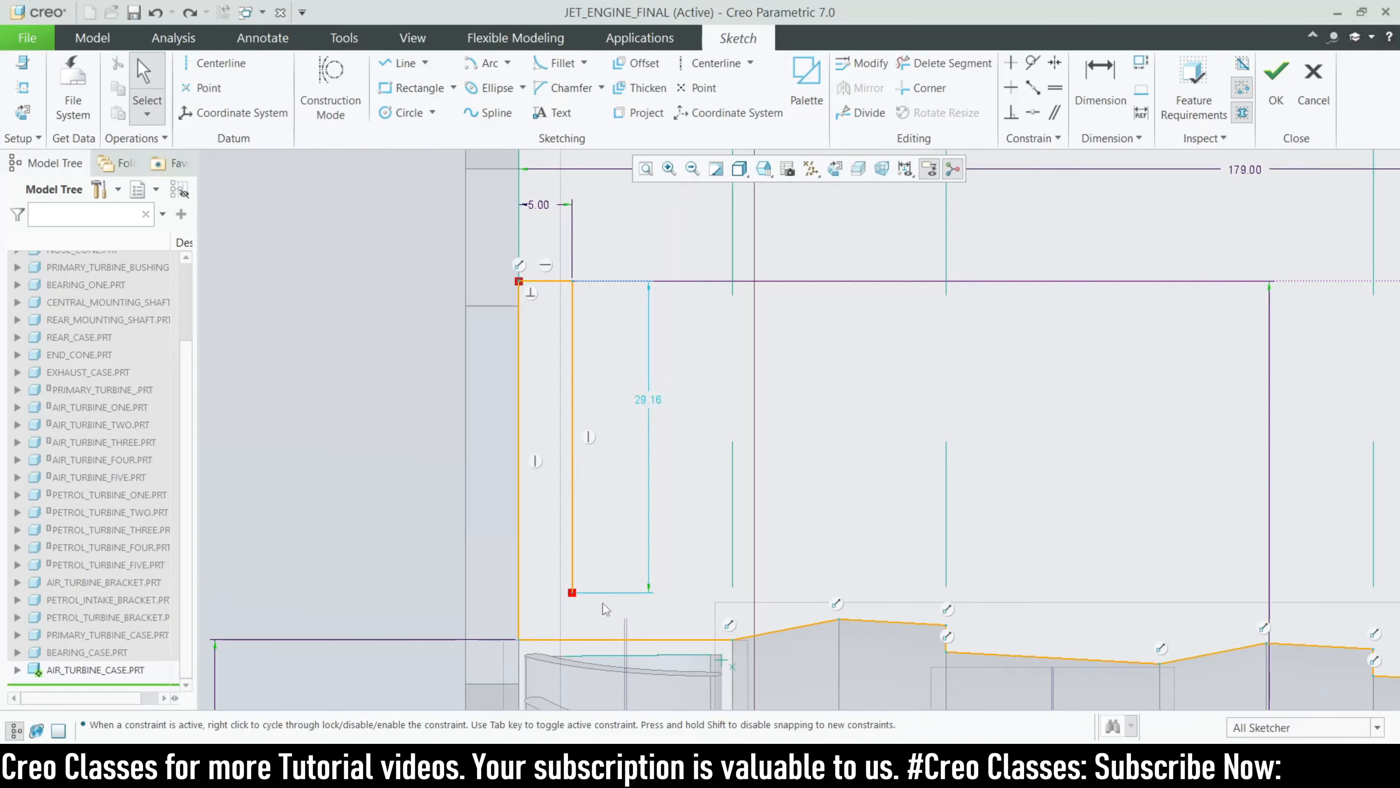
Try again to dimension the inner vertical line's lower end from the horizontal profile edge, and abandon that dimension
{"action": "scroll", "coordinate": [589, 618], "scroll_direction": "up", "scroll_amount": 4}
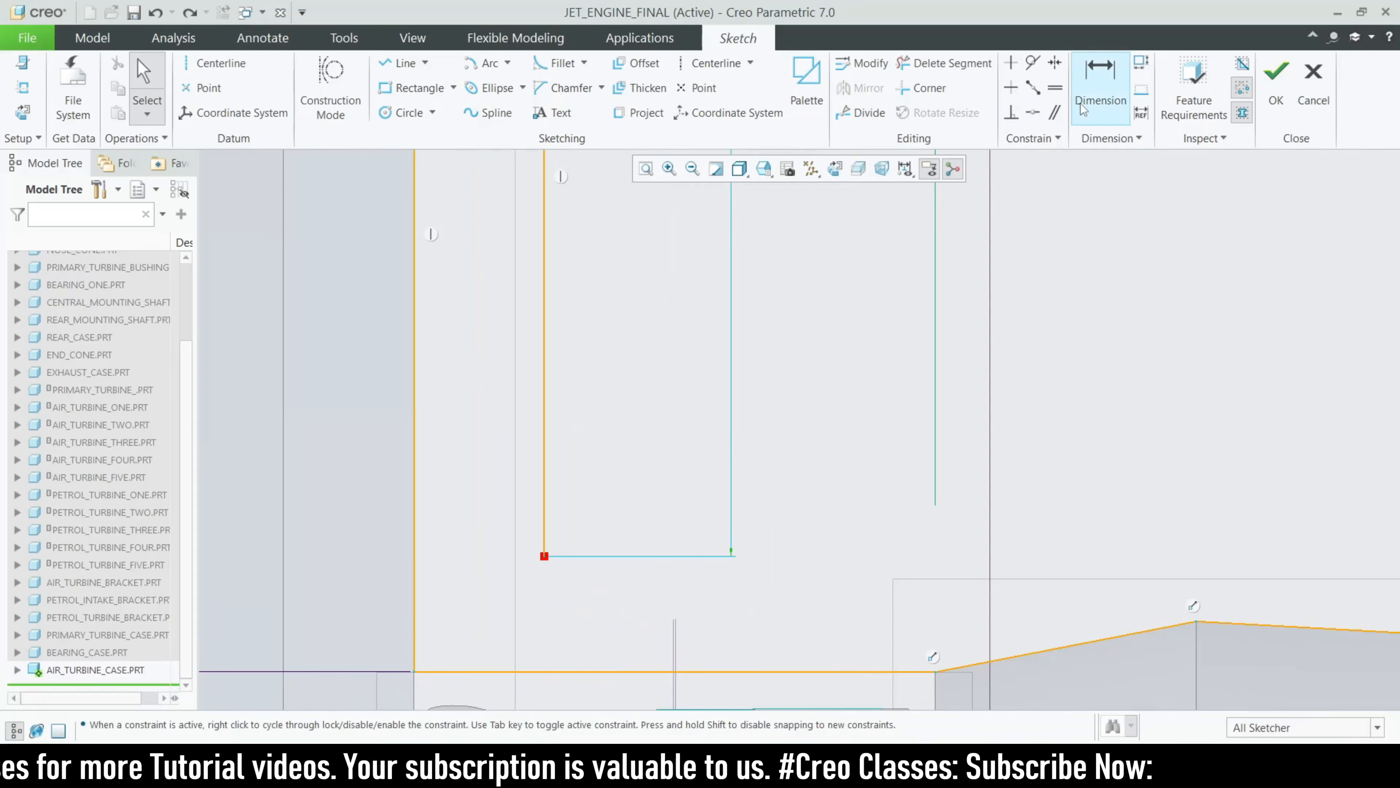
{"action": "left_click", "coordinate": [1100, 88]}
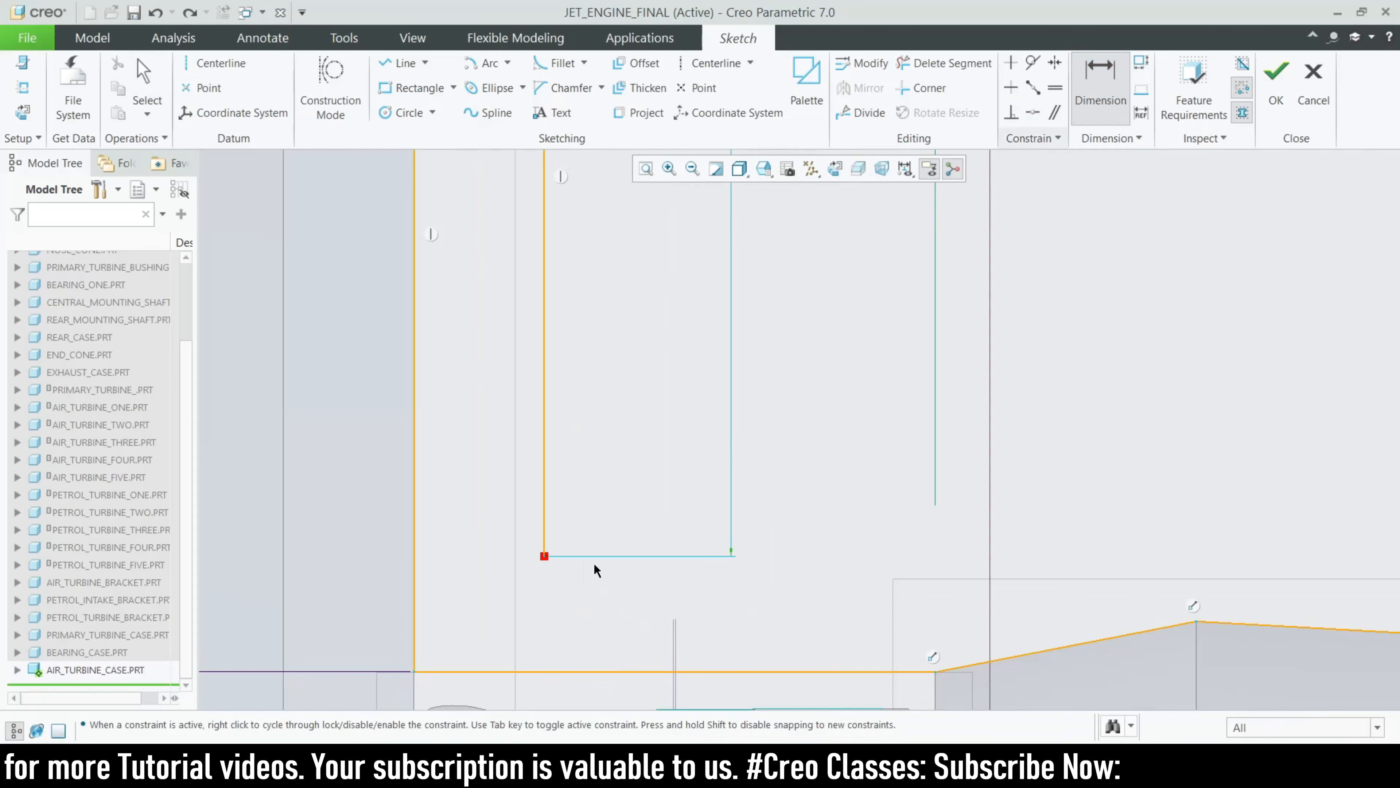
{"action": "left_click", "coordinate": [547, 671]}
{"action": "middle_click", "coordinate": [542, 615]}
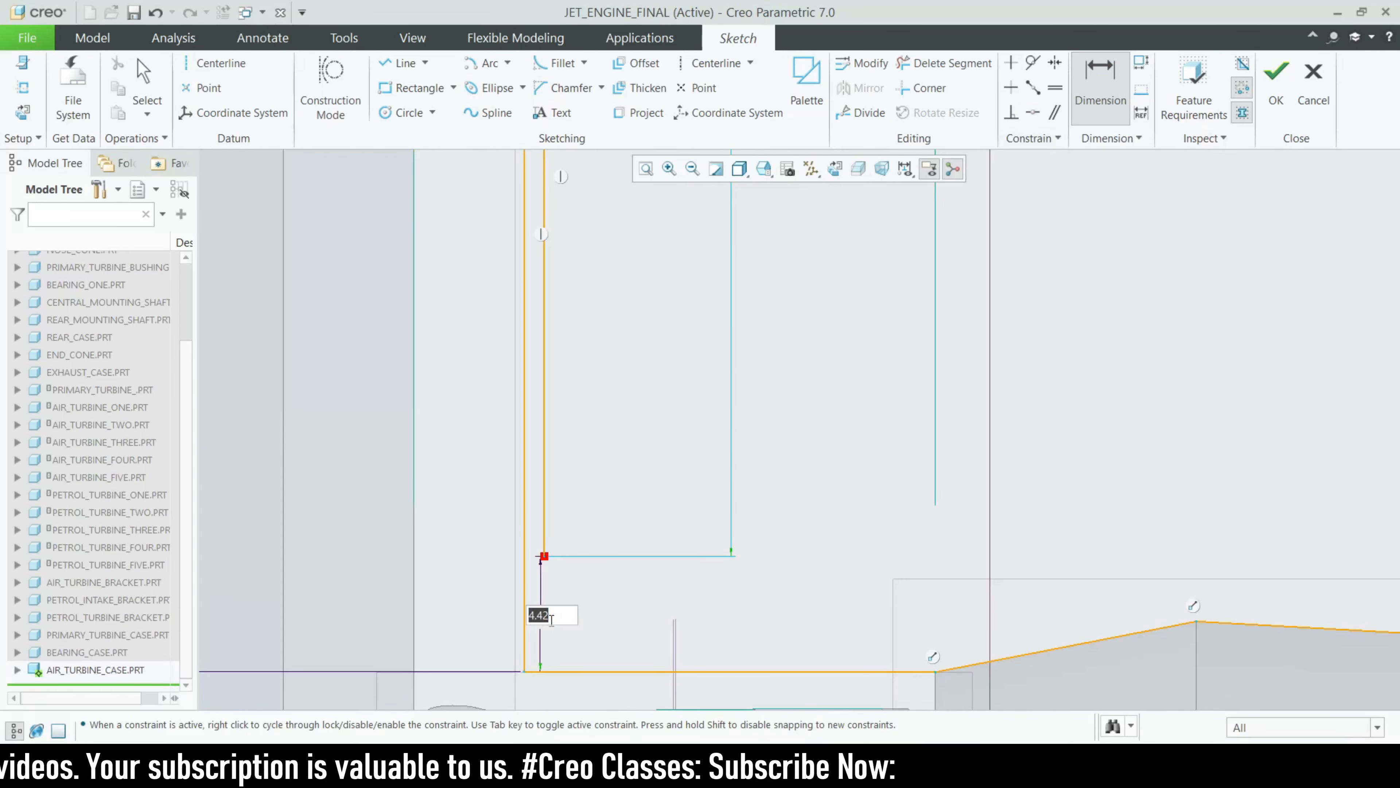
{"action": "middle_click", "coordinate": [586, 520]}
{"action": "scroll", "coordinate": [584, 574], "scroll_direction": "up", "scroll_amount": 2}
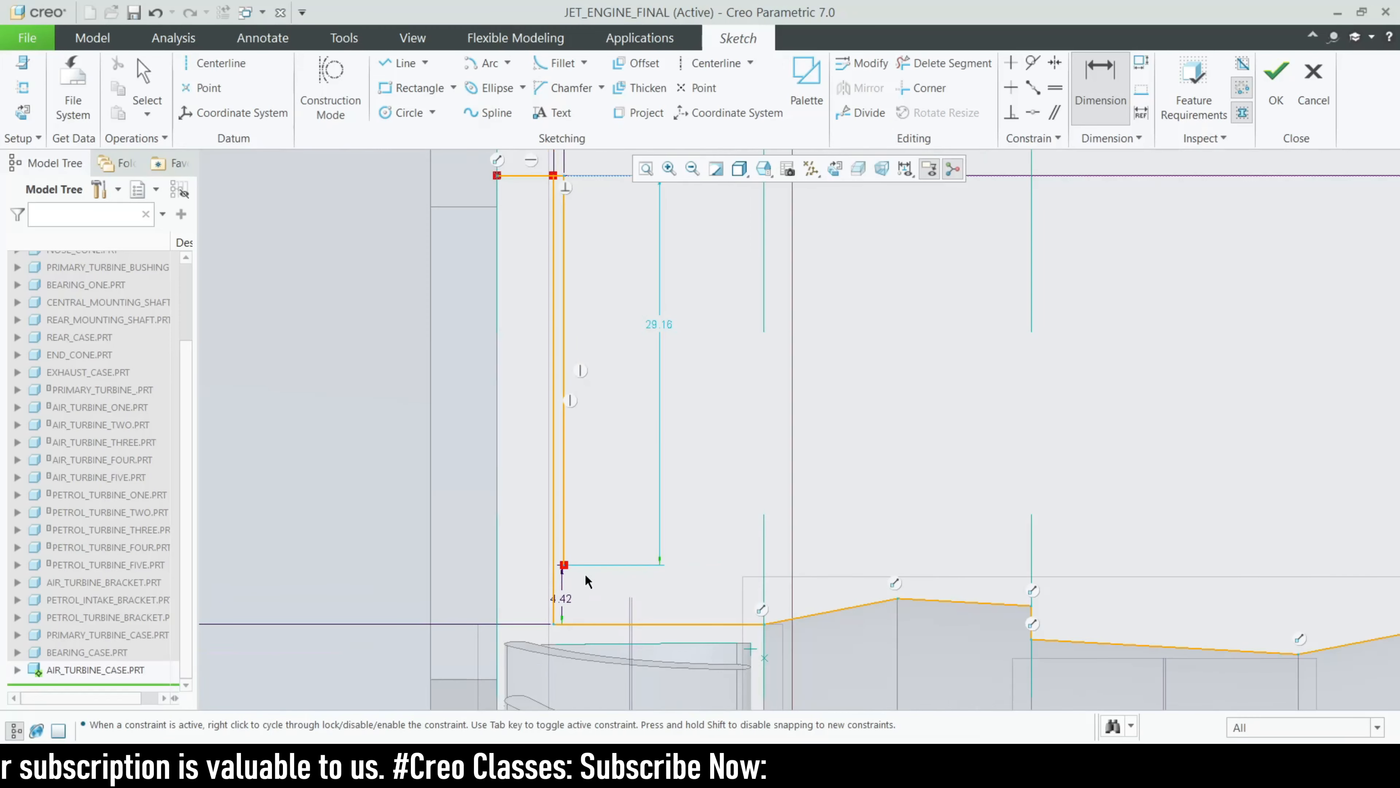
{"action": "scroll", "coordinate": [589, 535], "scroll_direction": "down", "scroll_amount": 1}
{"action": "middle_click", "coordinate": [589, 533]}
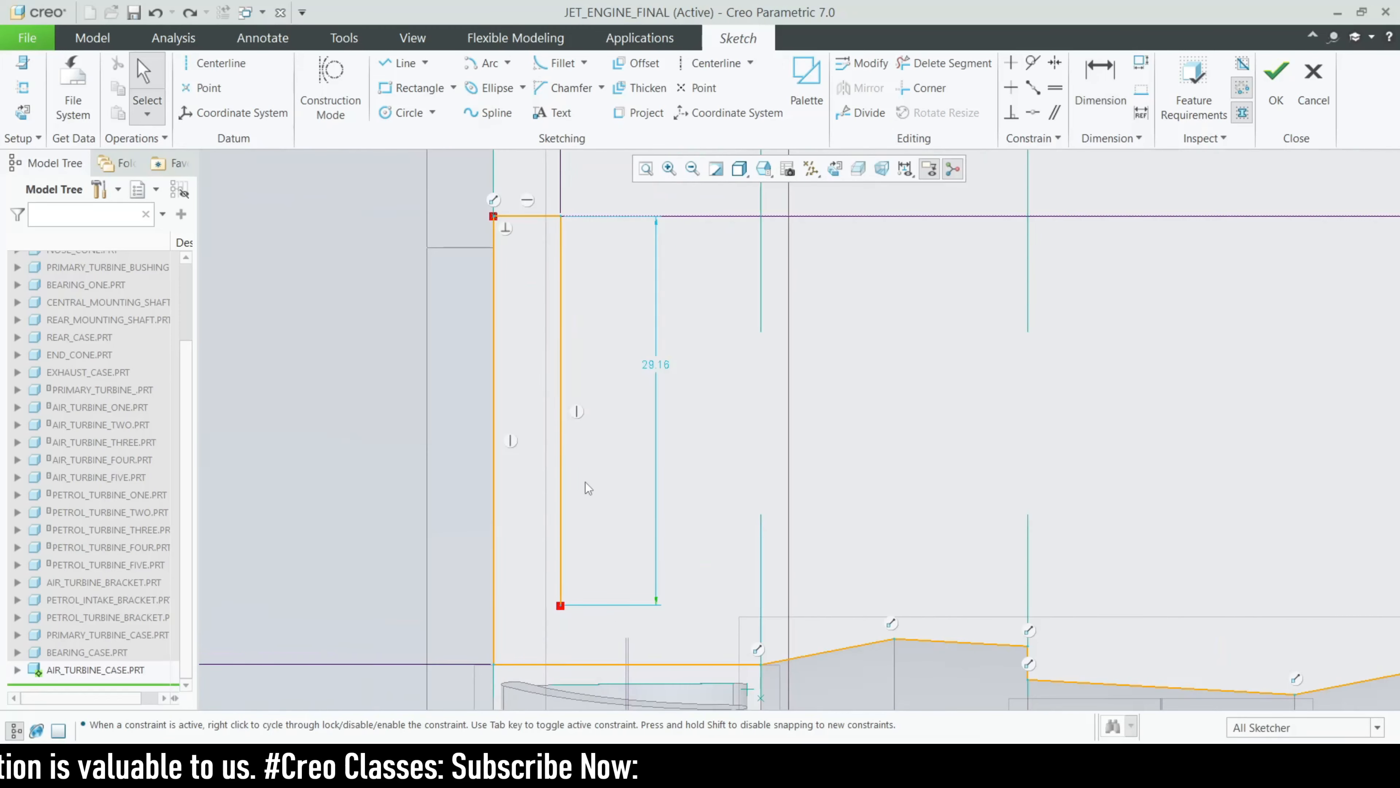
Try to add extra dimensions to the front flange's top and outer vertical edges, dismissing the conflict dialog each time
{"action": "scroll", "coordinate": [543, 320], "scroll_direction": "up", "scroll_amount": 2}
{"action": "scroll", "coordinate": [544, 247], "scroll_direction": "down", "scroll_amount": 2}
{"action": "left_click", "coordinate": [1098, 95]}
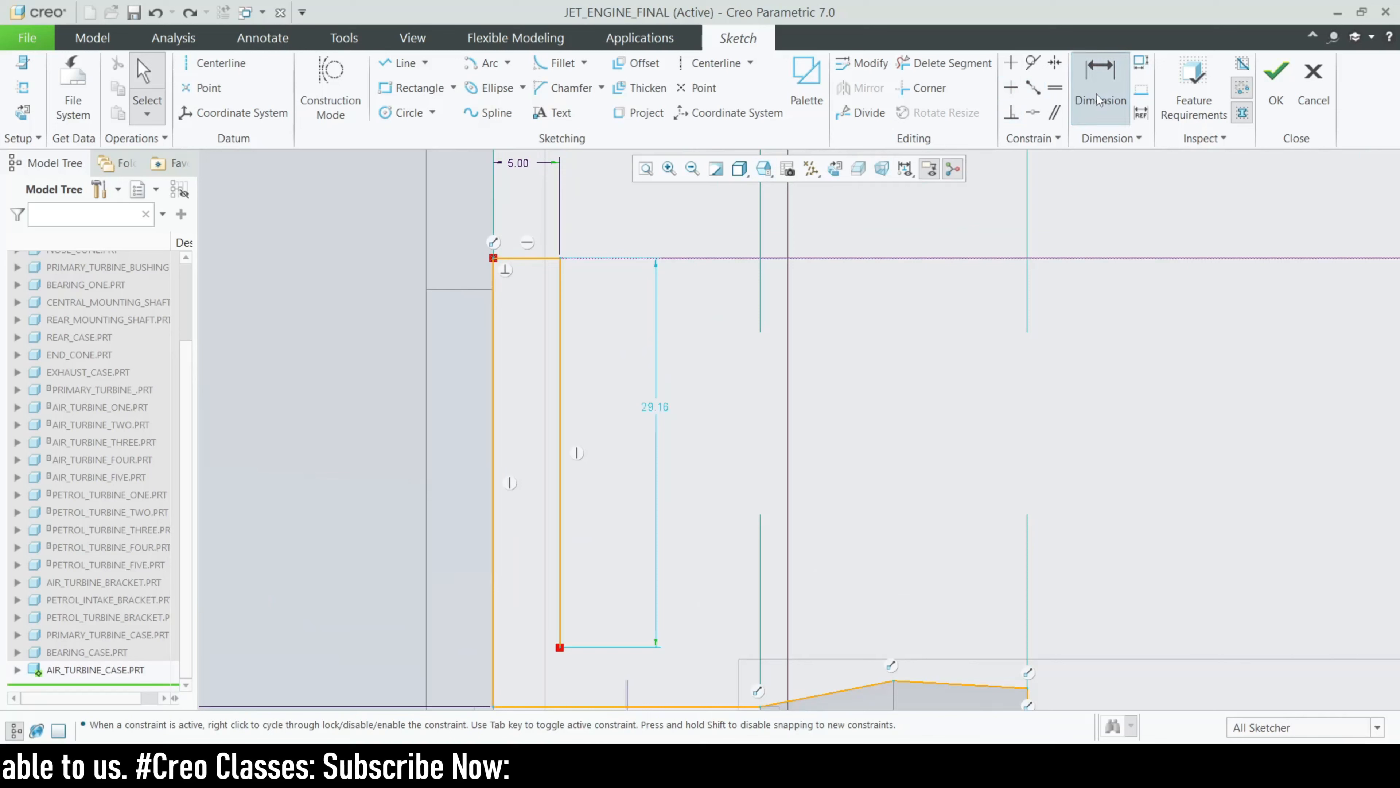
{"action": "middle_click", "coordinate": [522, 200]}
{"action": "left_click", "coordinate": [1387, 15]}
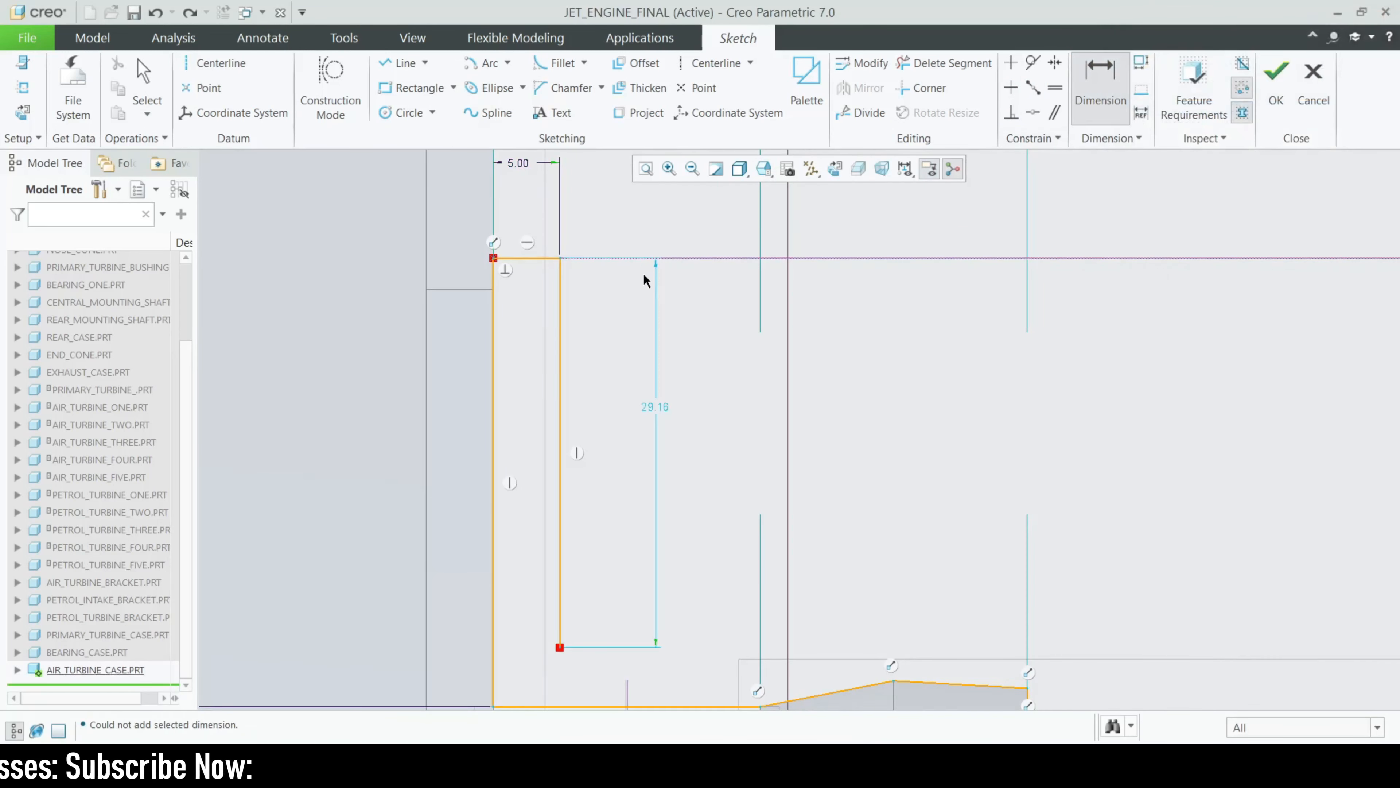
{"action": "scroll", "coordinate": [647, 280], "scroll_direction": "up", "scroll_amount": 2}
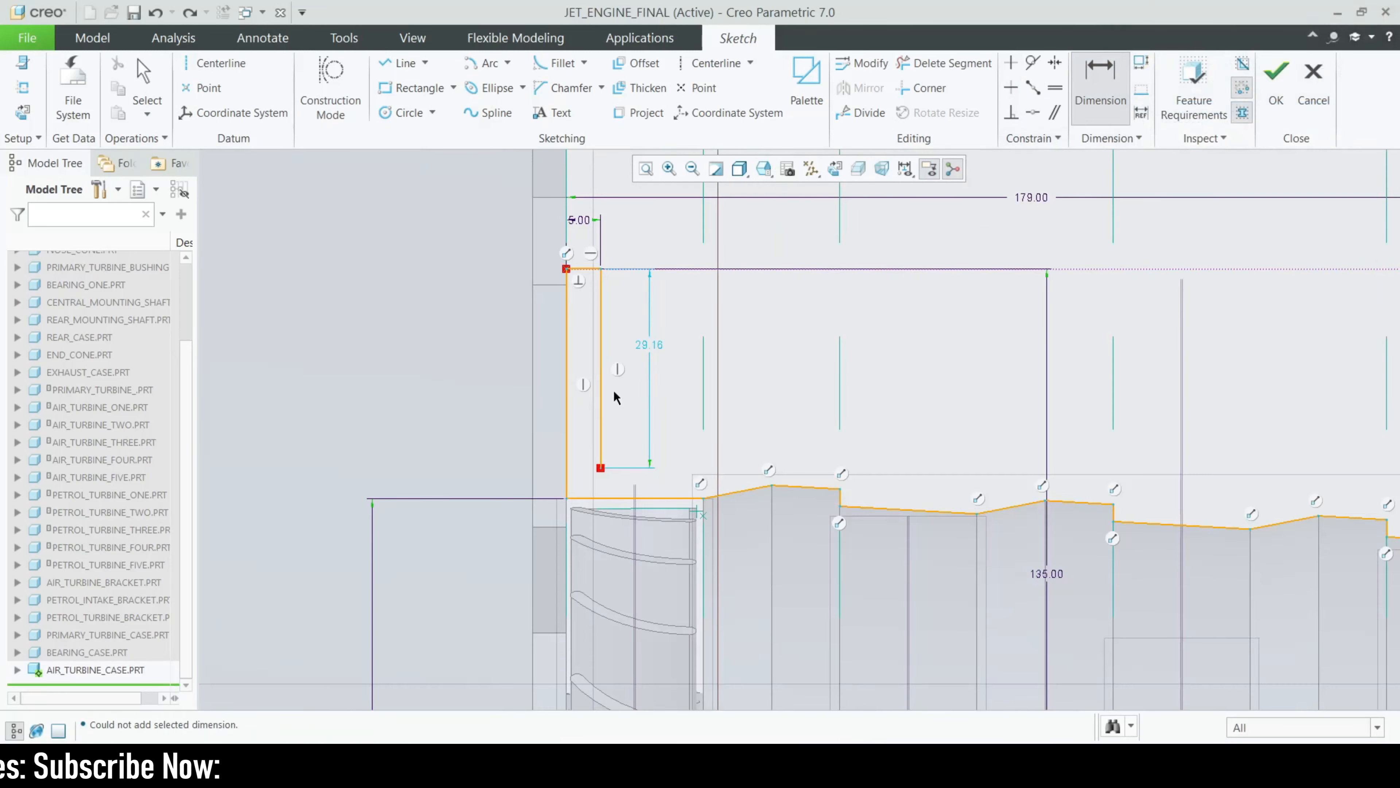
{"action": "left_click", "coordinate": [568, 388]}
{"action": "middle_click", "coordinate": [496, 393]}
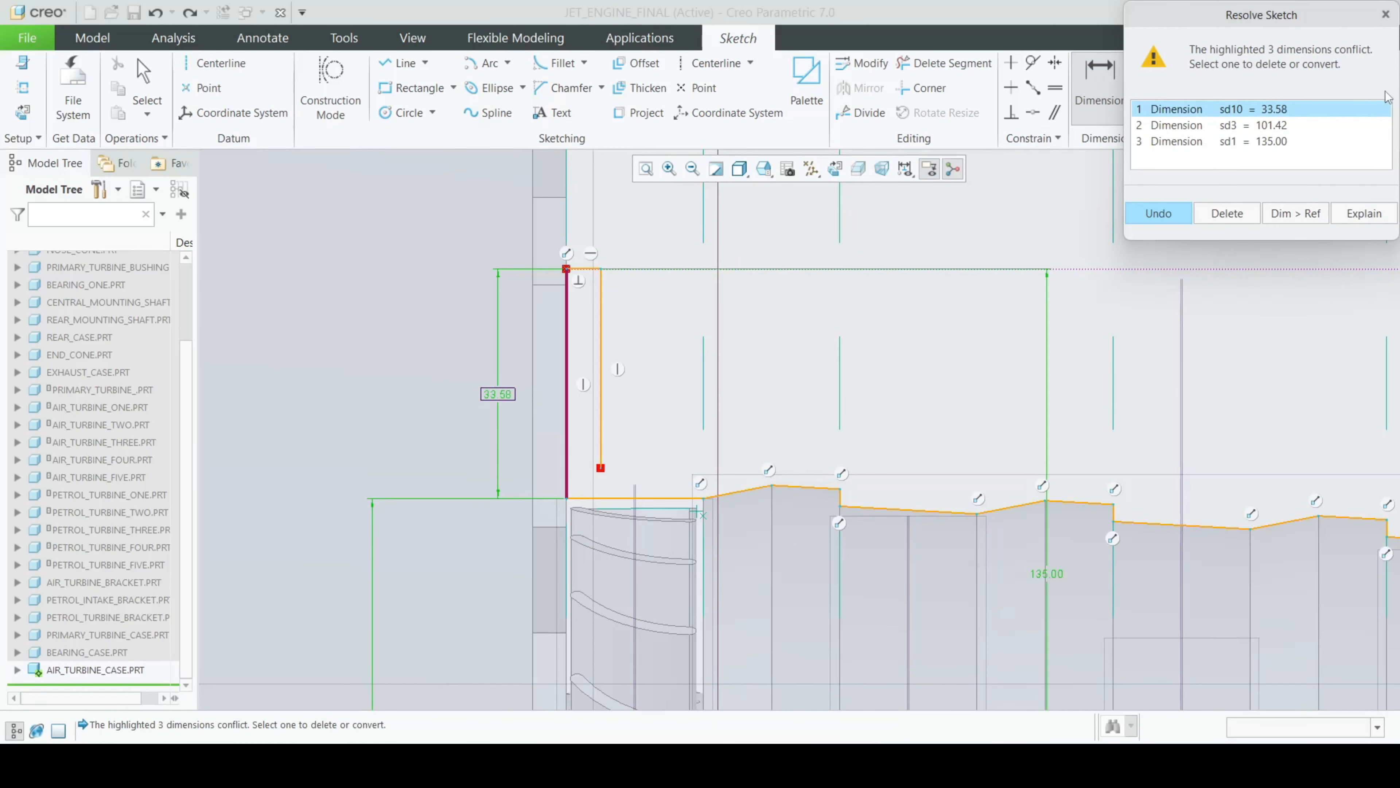
{"action": "left_click", "coordinate": [1386, 18]}
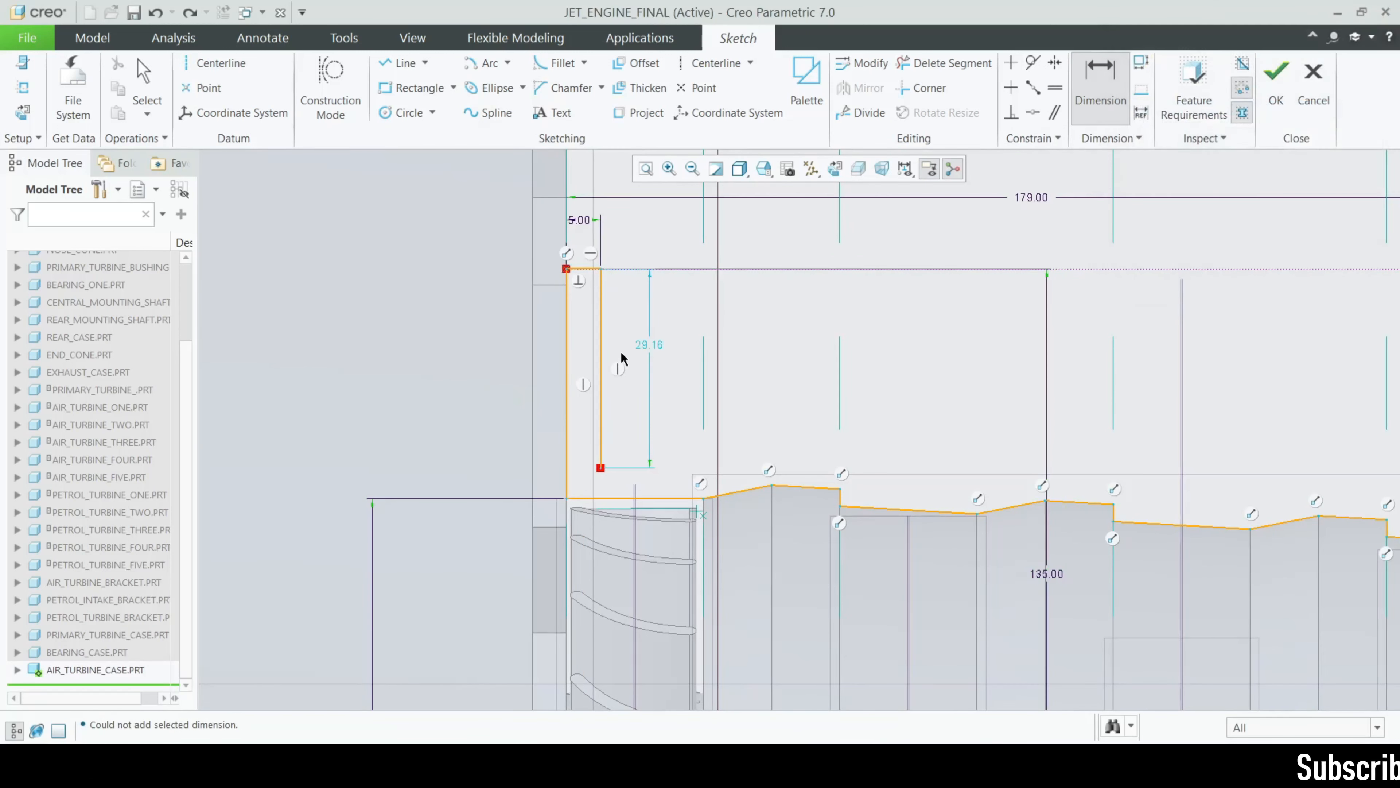
Set the front flange's inner vertical line length to 33.58-5
{"action": "scroll", "coordinate": [621, 353], "scroll_direction": "down", "scroll_amount": 2}
{"action": "double_click", "coordinate": [669, 338]}
{"action": "type", "text": "3"}
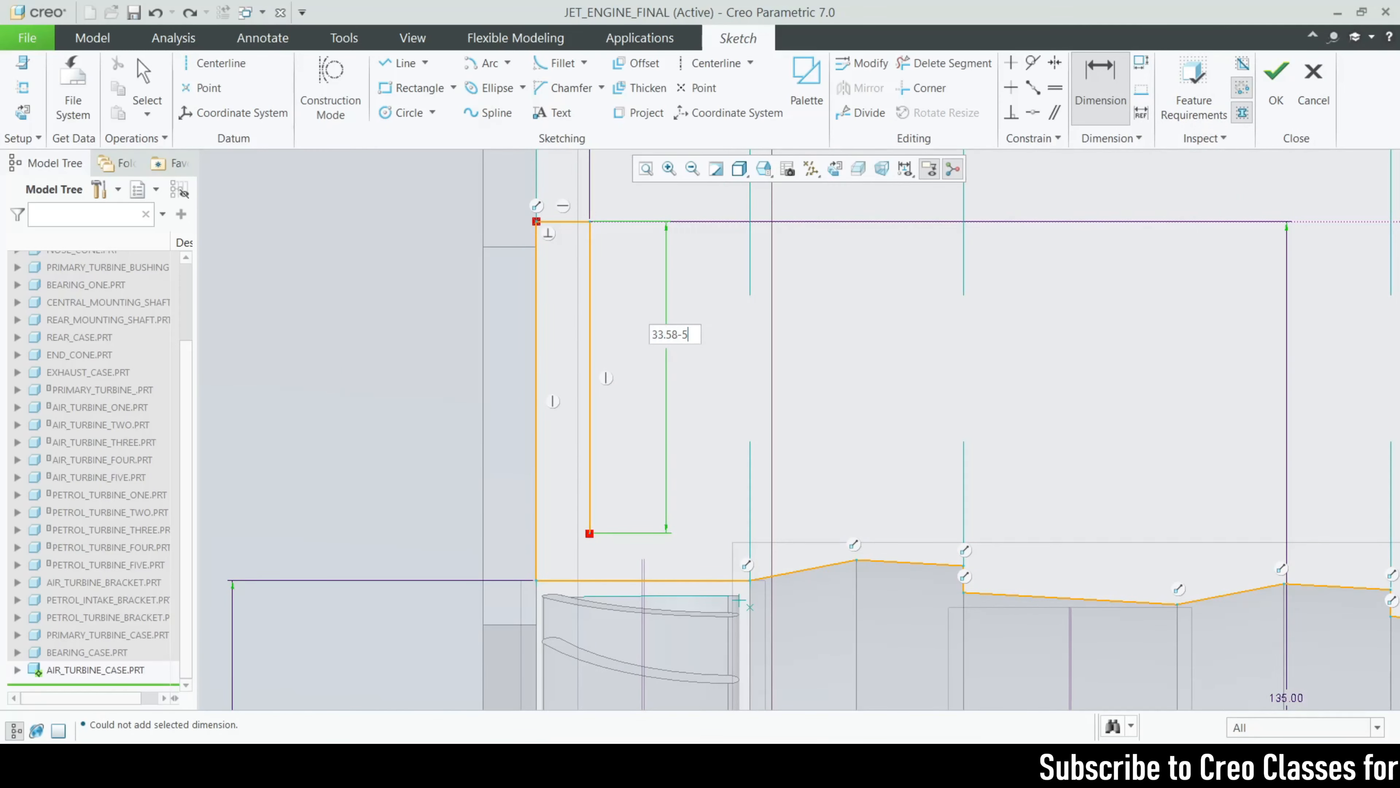
{"action": "type", "text": "3.58-5"}
{"action": "key", "text": "Return"}
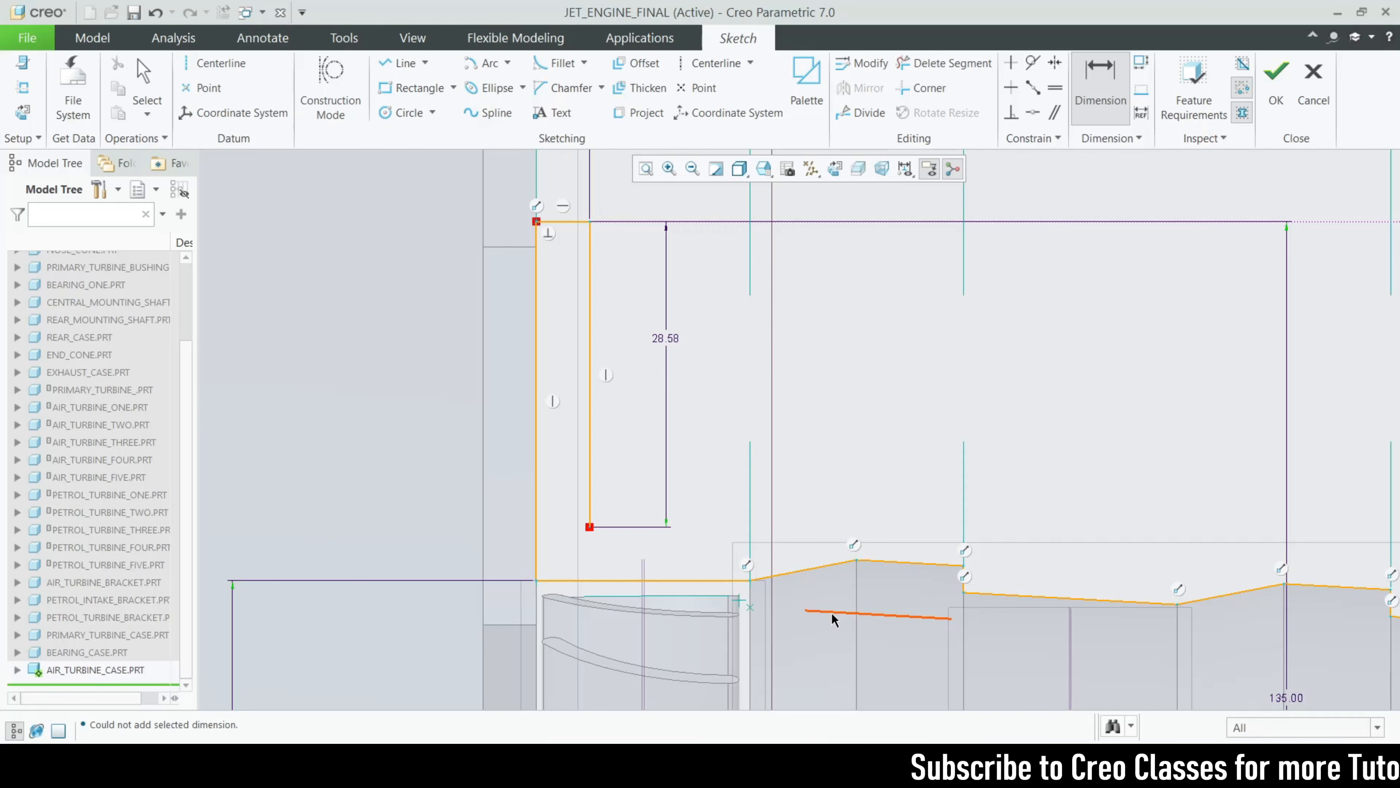
Sketch a horizontal line from the inner vertical line's lower end towards the rear and set its length to 15
{"action": "scroll", "coordinate": [641, 560], "scroll_direction": "down", "scroll_amount": 3}
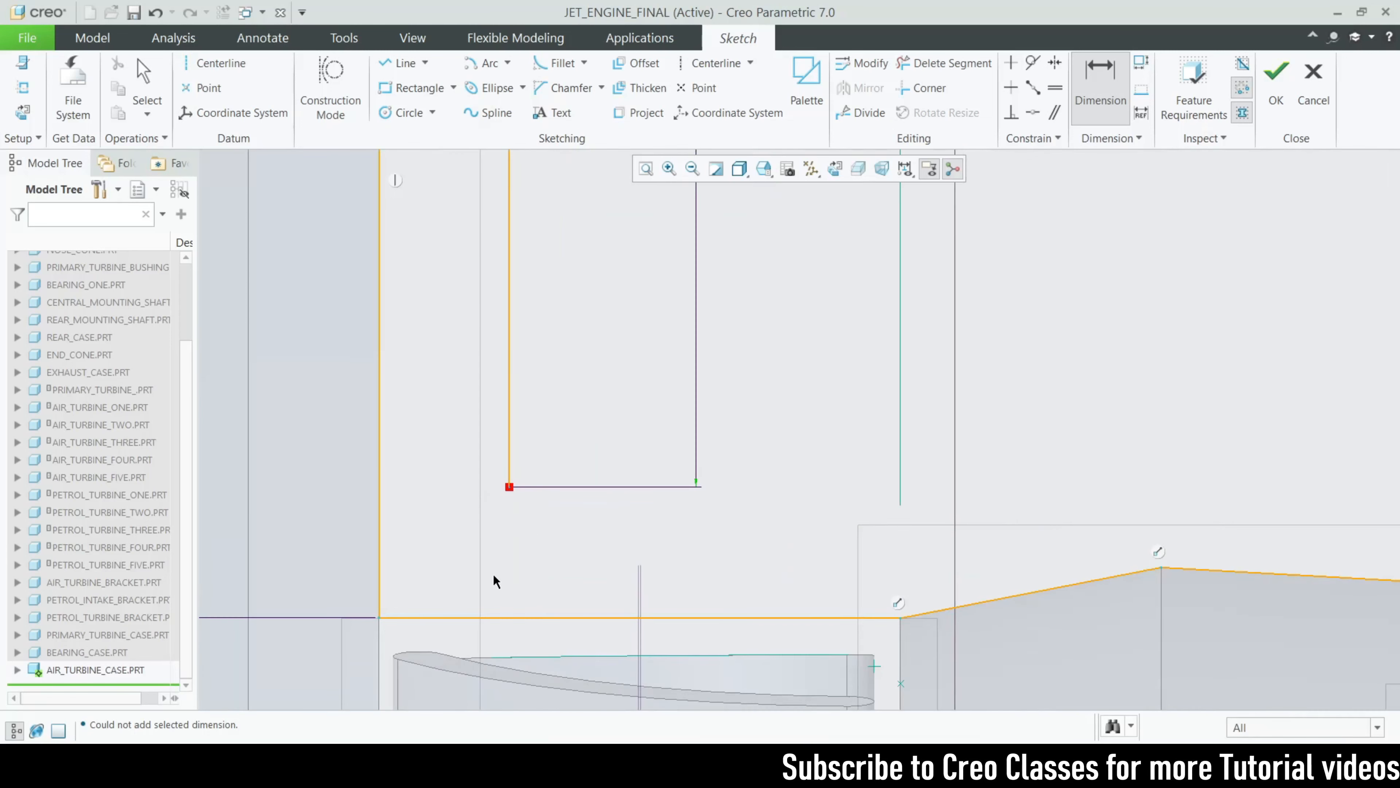
{"action": "left_click", "coordinate": [403, 63]}
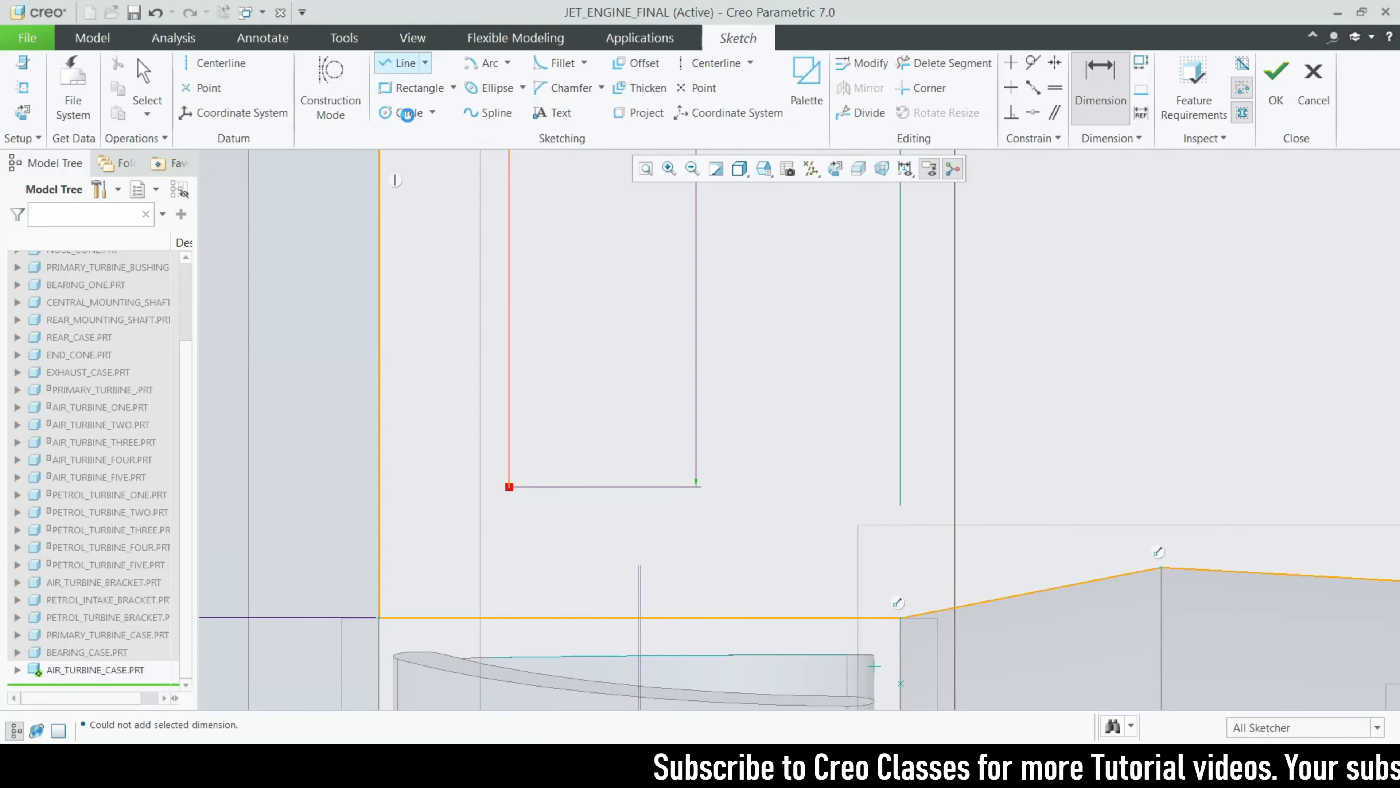
{"action": "left_click", "coordinate": [543, 496]}
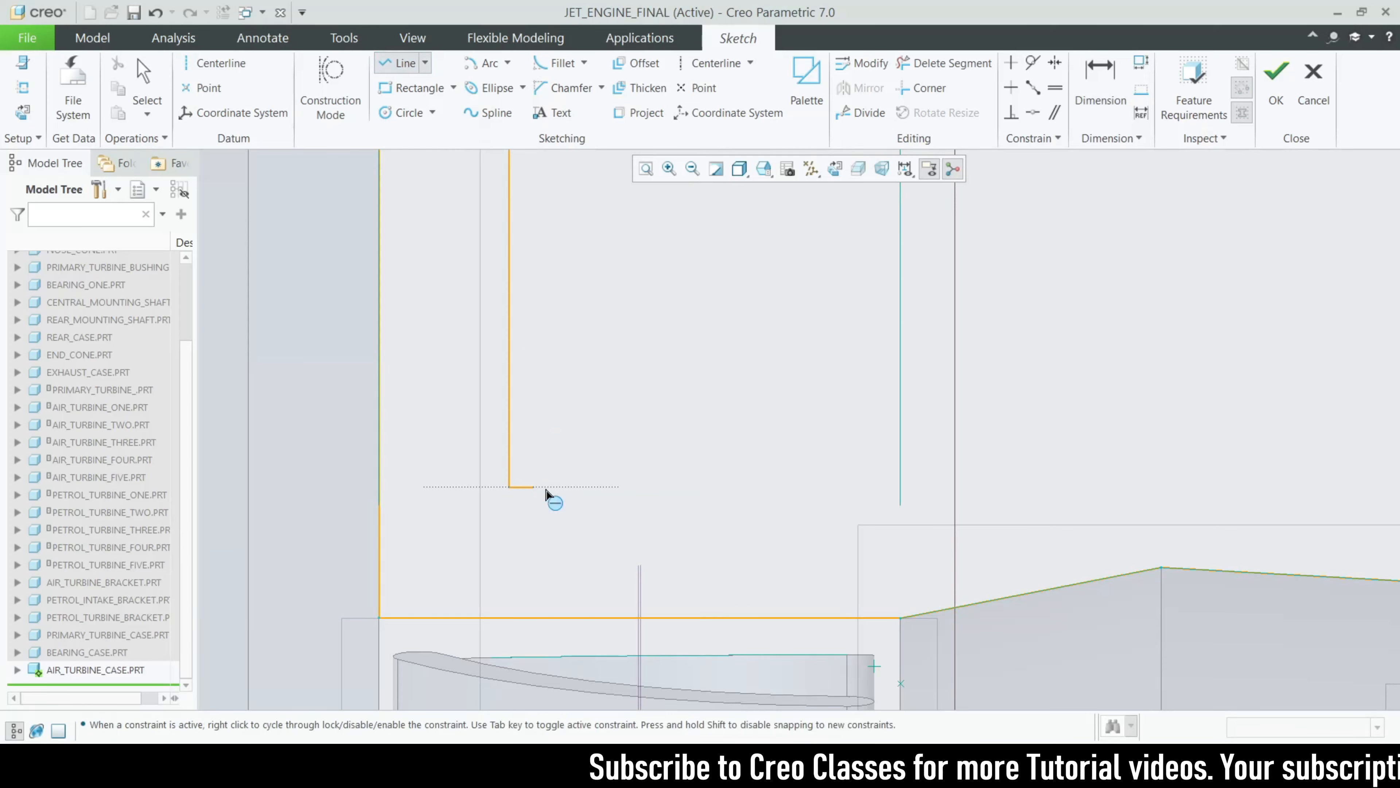
{"action": "left_click", "coordinate": [858, 486]}
{"action": "middle_click", "coordinate": [661, 481]}
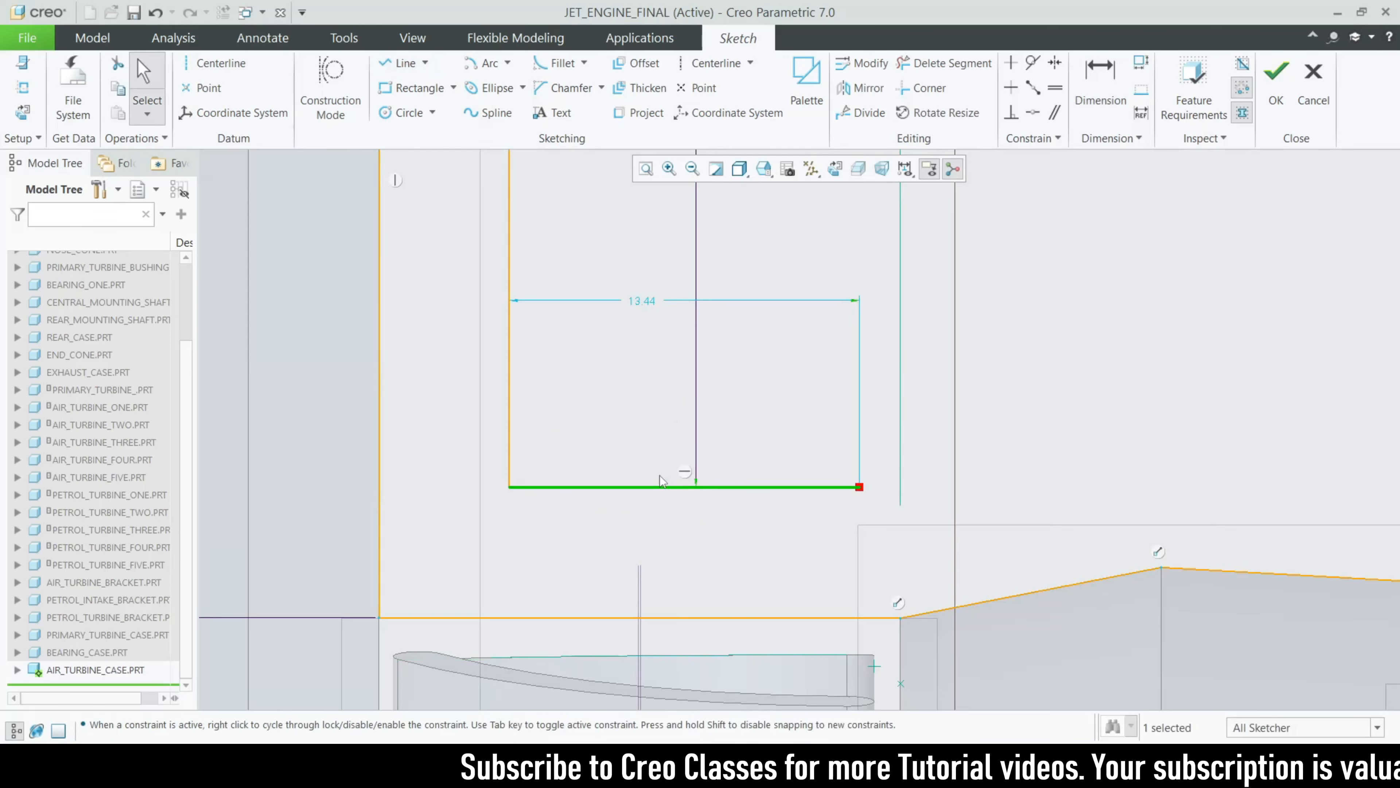
{"action": "double_click", "coordinate": [641, 301]}
{"action": "type", "text": "15"}
{"action": "key", "text": "Return"}
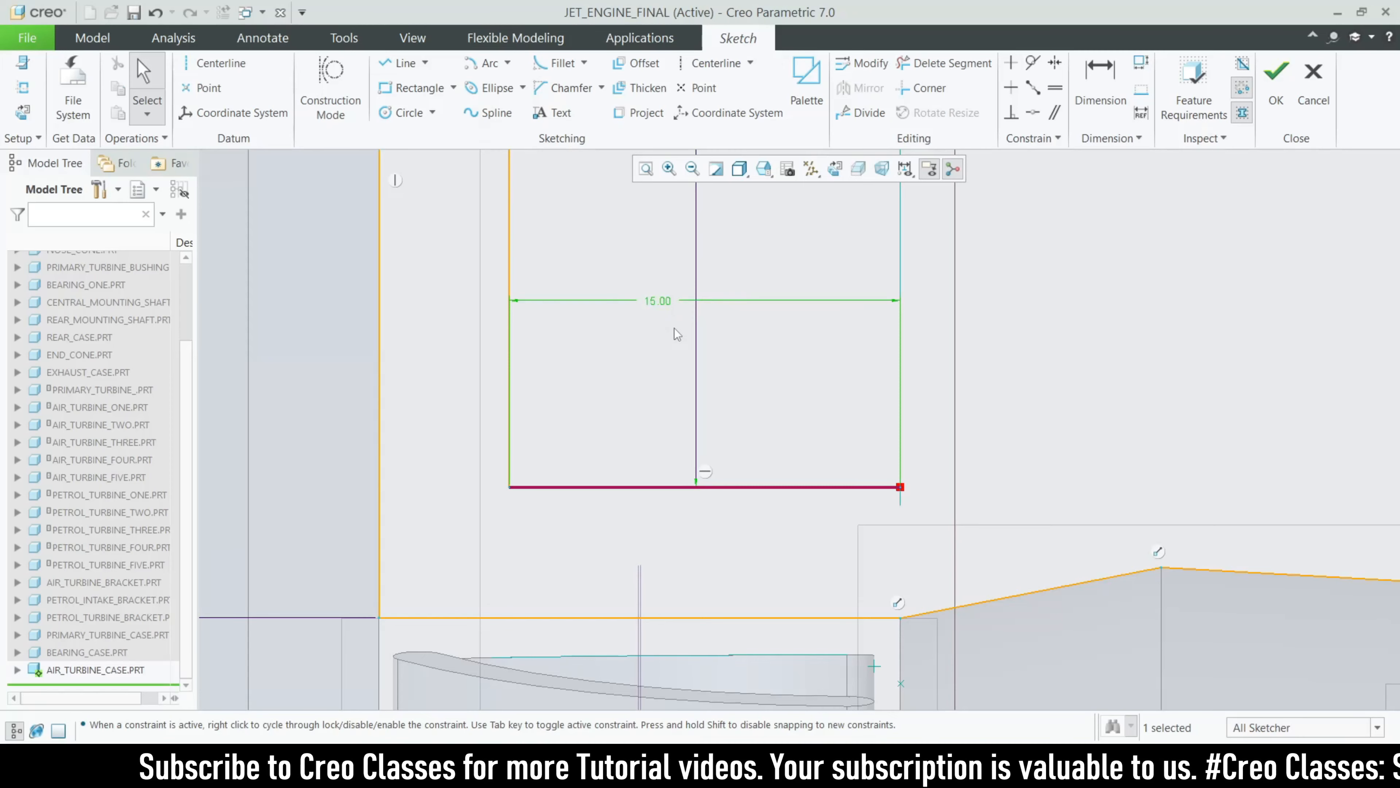
Sketch a vertical line about 5.73 long upward from the free end of the 15-long horizontal line
{"action": "left_click", "coordinate": [403, 62]}
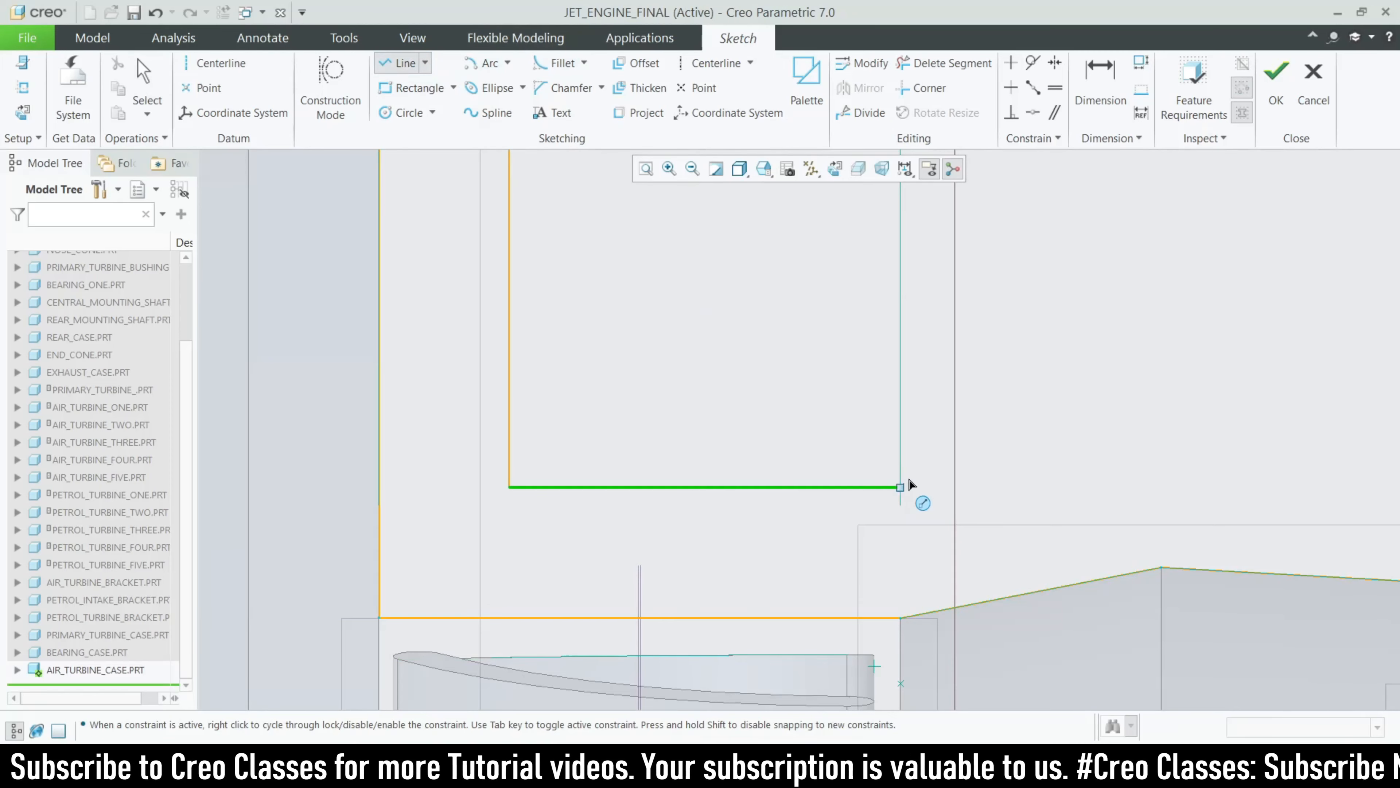
{"action": "left_click", "coordinate": [901, 486]}
{"action": "left_click", "coordinate": [901, 337]}
{"action": "middle_click", "coordinate": [1005, 395]}
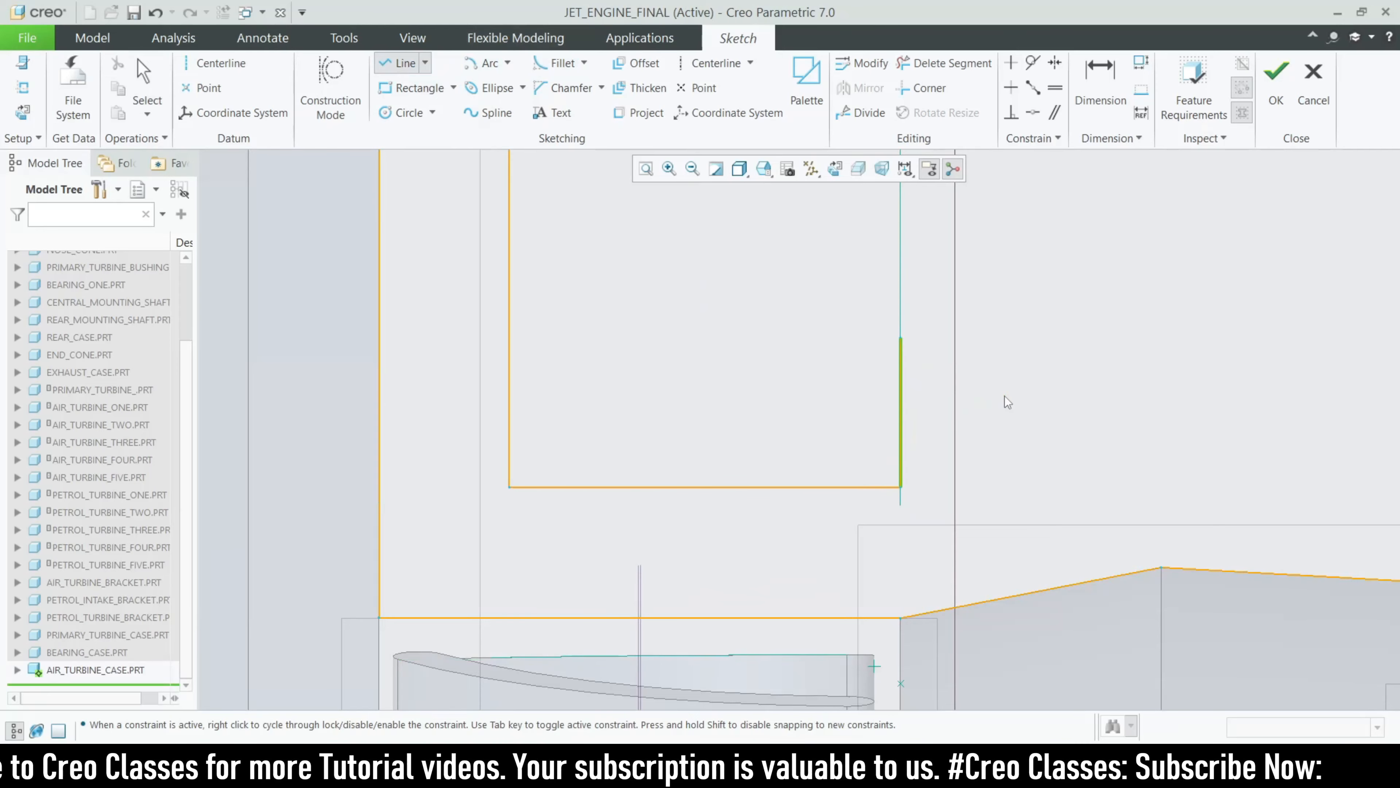
{"action": "middle_click", "coordinate": [1005, 396]}
{"action": "left_click", "coordinate": [741, 323]}
{"action": "scroll", "coordinate": [741, 322], "scroll_direction": "up", "scroll_amount": 2}
Check the air turbine case drawing and dimension the short vertical line's upper end at 109.42 from the central axis
{"action": "left_click", "coordinate": [843, 766]}
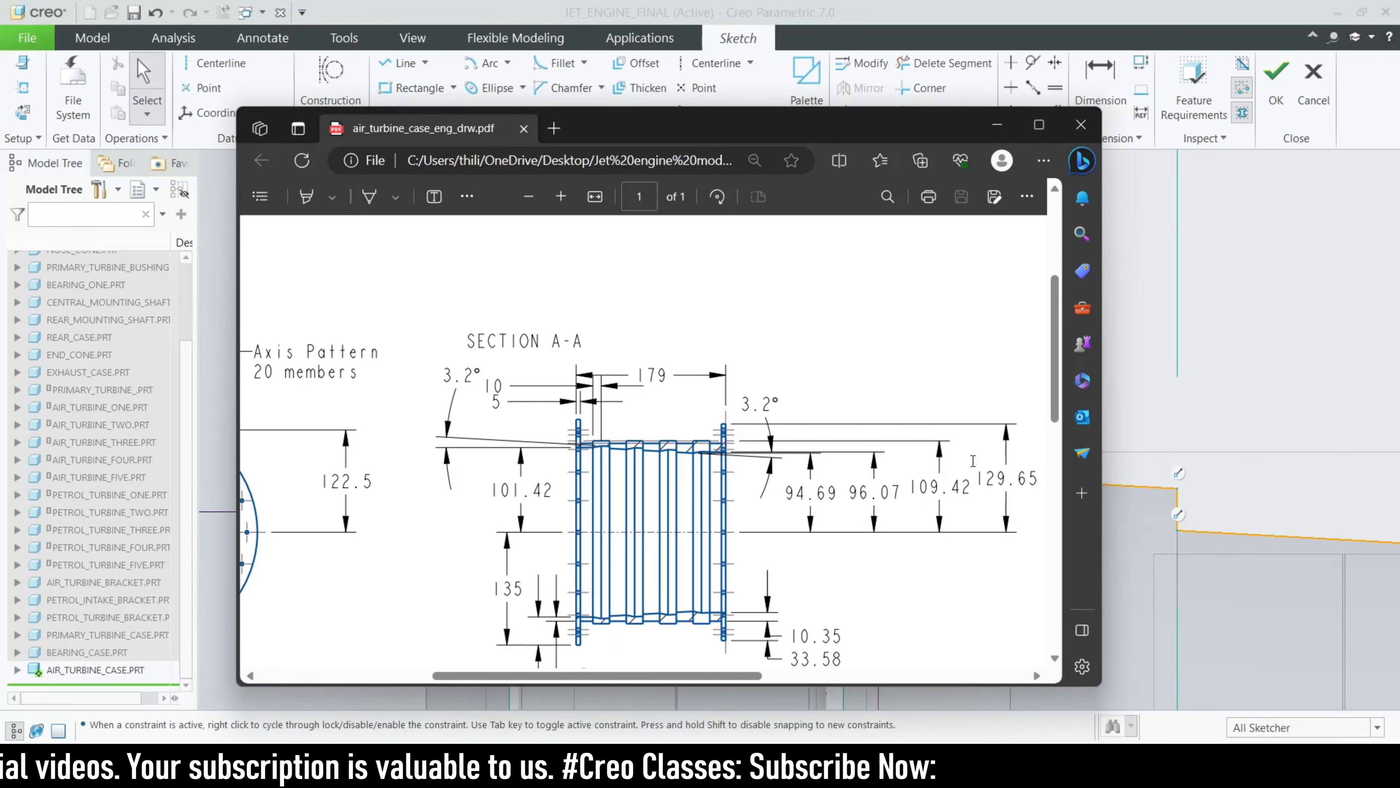
{"action": "left_click", "coordinate": [997, 125]}
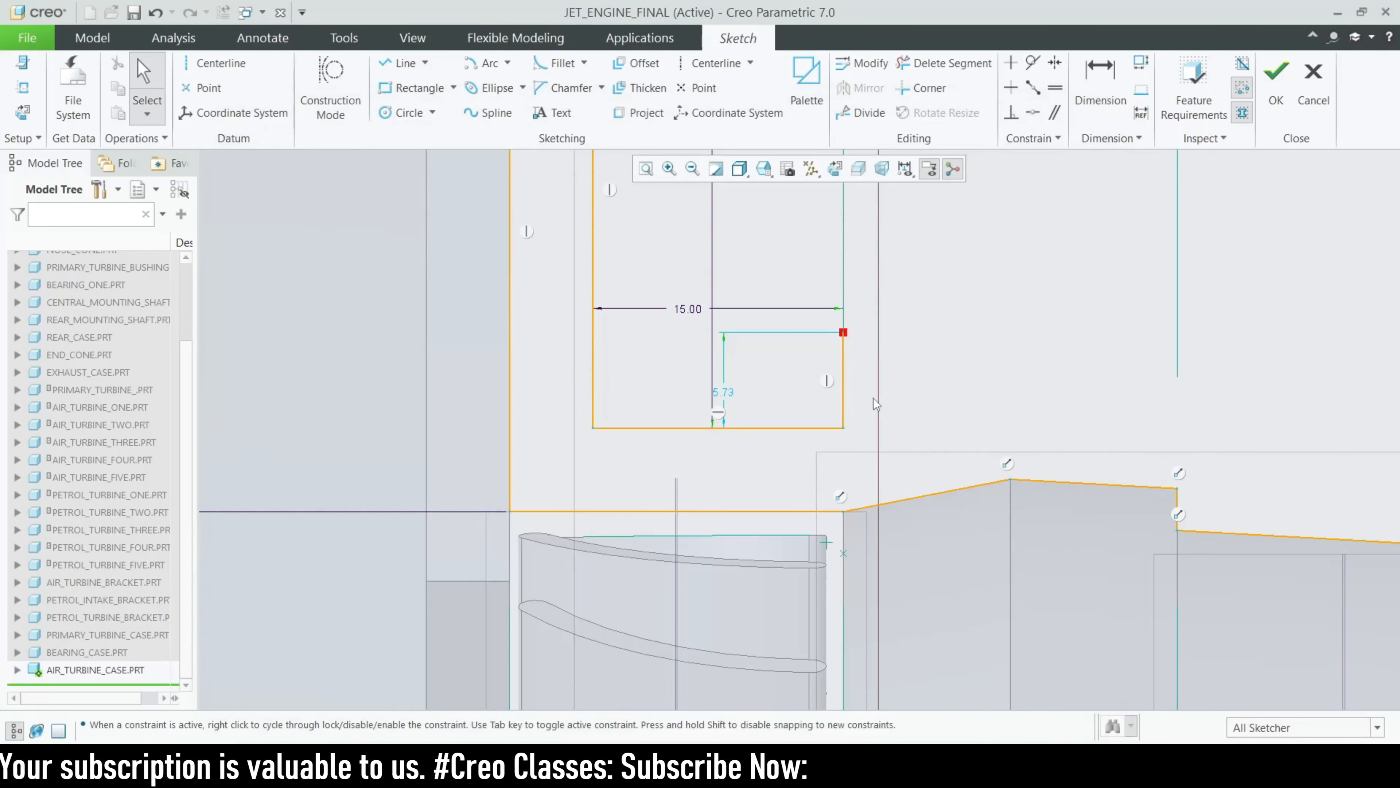
{"action": "left_click", "coordinate": [1100, 82]}
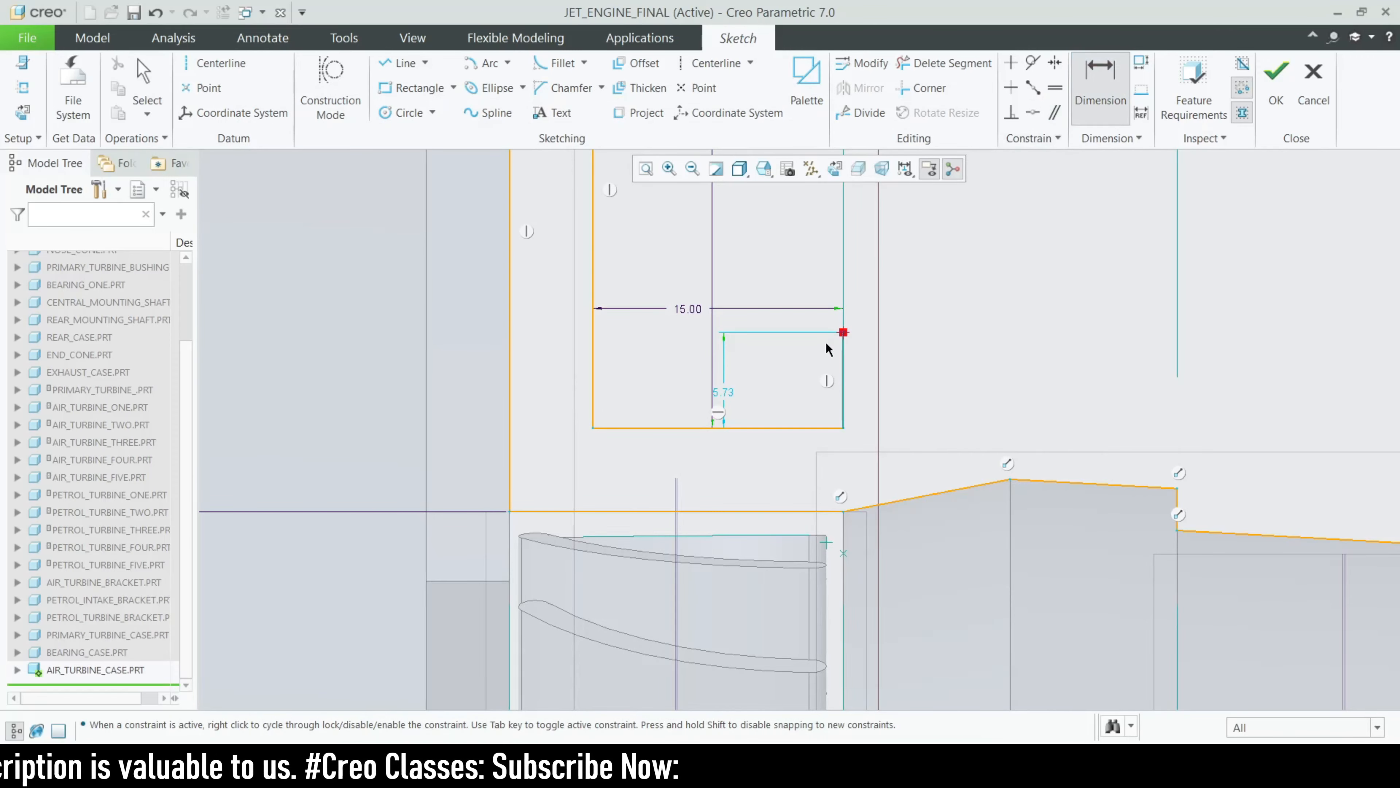
{"action": "scroll", "coordinate": [828, 417], "scroll_direction": "up", "scroll_amount": 9}
{"action": "scroll", "coordinate": [717, 701], "scroll_direction": "down", "scroll_amount": 2}
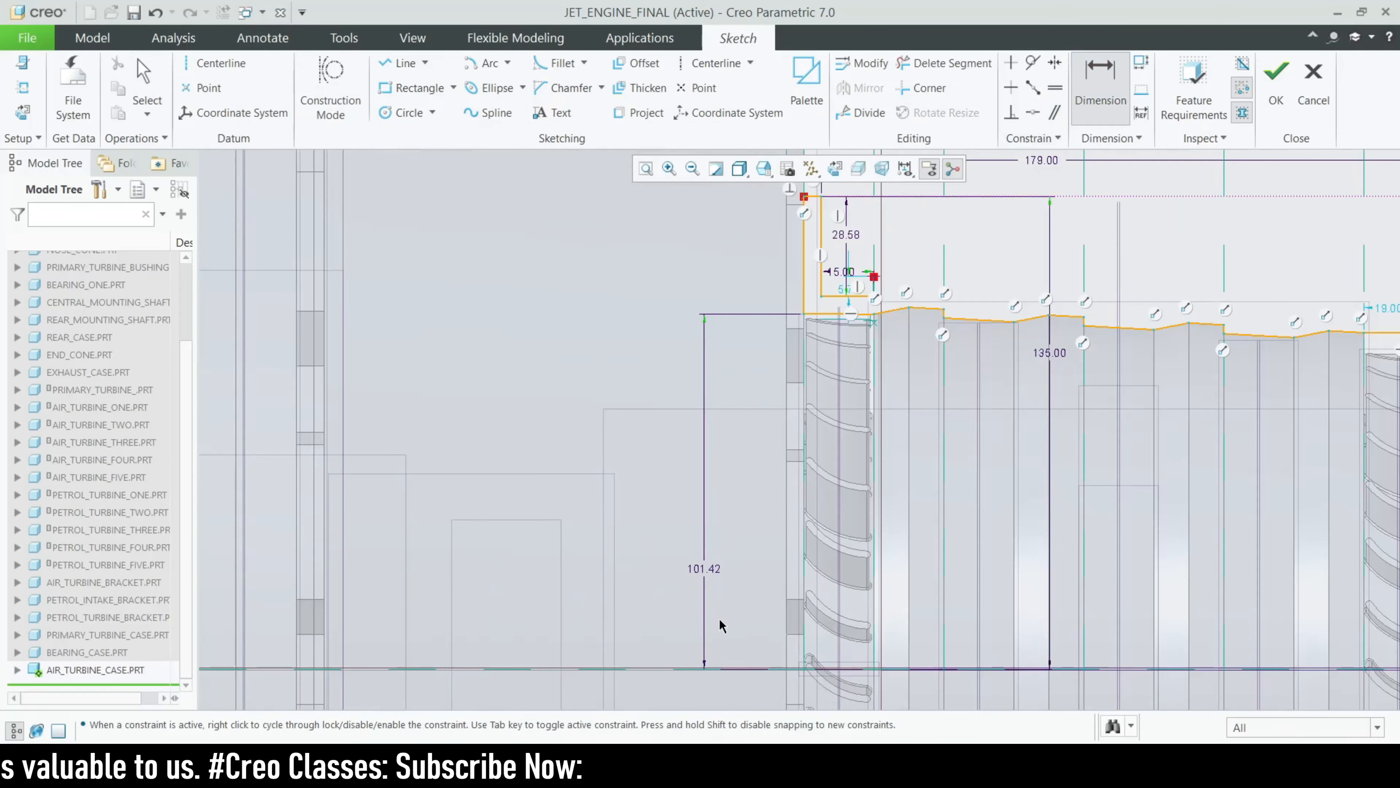
{"action": "left_click", "coordinate": [750, 666]}
{"action": "middle_click", "coordinate": [641, 445]}
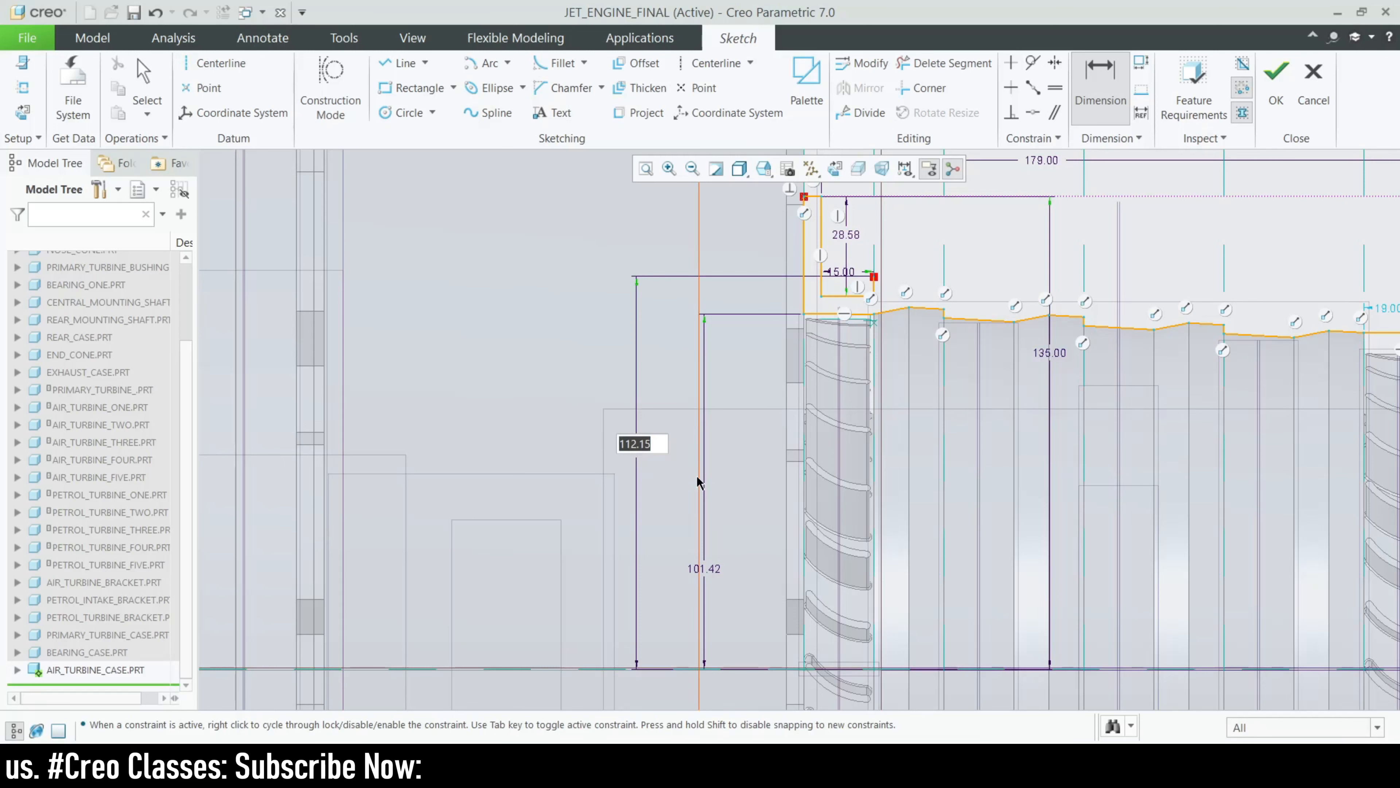
{"action": "type", "text": "109.42"}
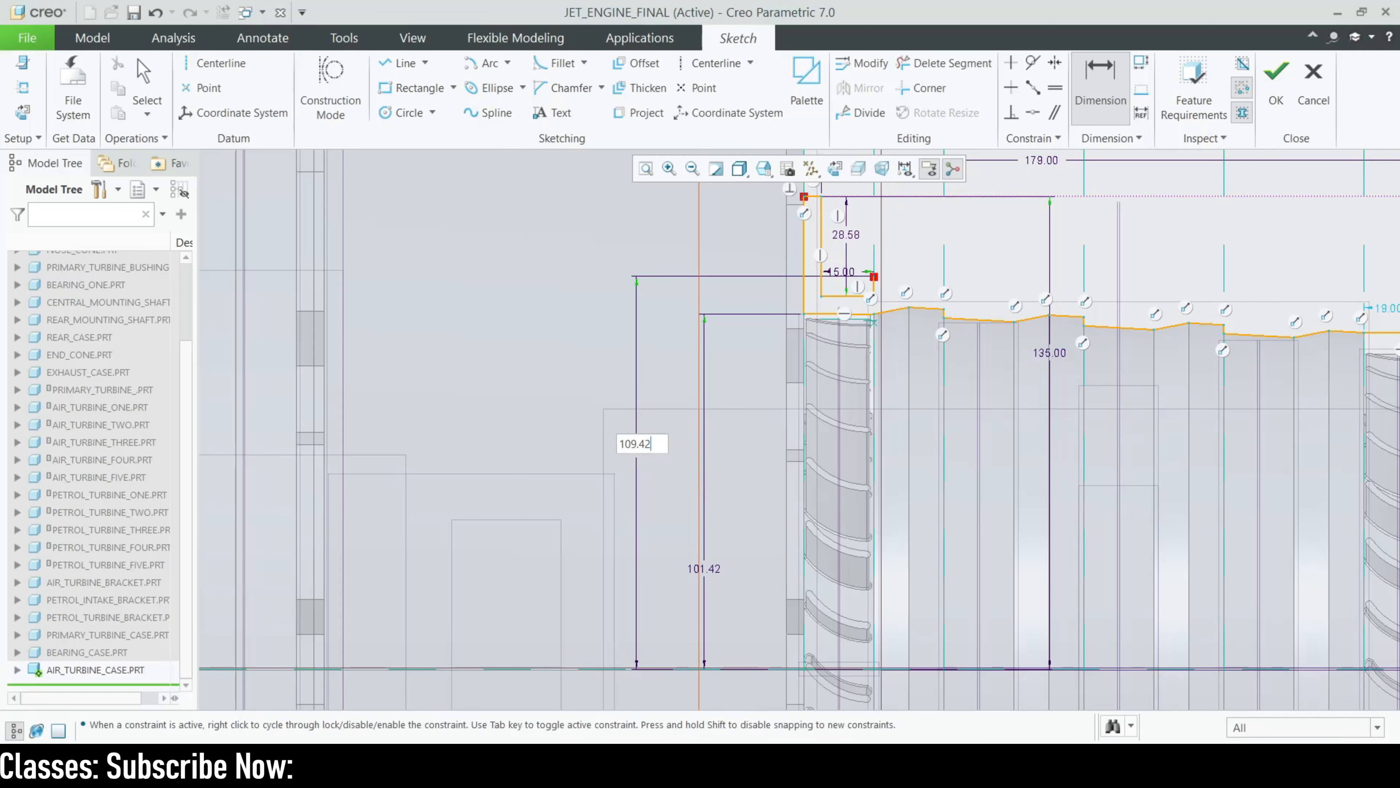
{"action": "key", "text": "Return"}
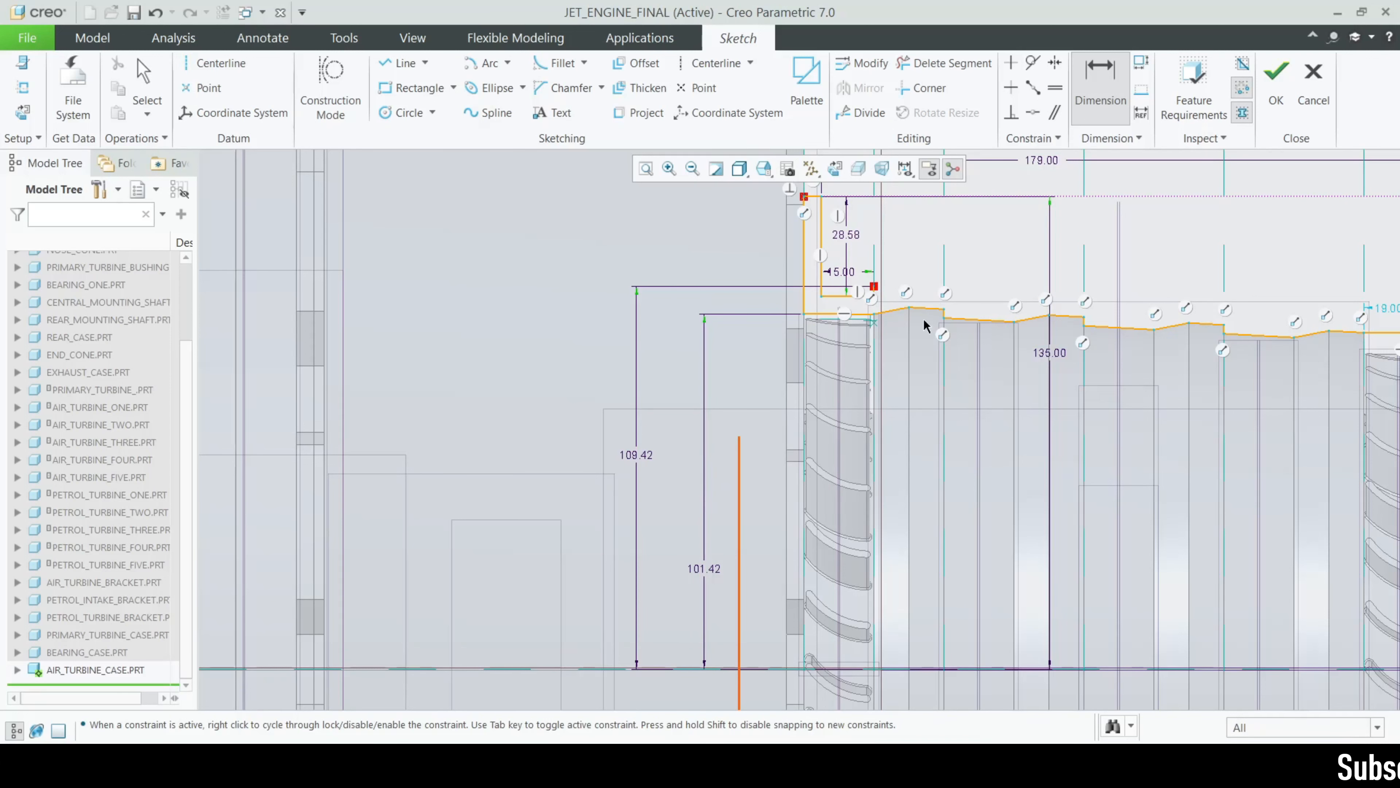
Sketch a horizontal line from the rear flange line's upper end towards the front and set its length to 5
{"action": "scroll", "coordinate": [924, 318], "scroll_direction": "up", "scroll_amount": 5}
{"action": "scroll", "coordinate": [879, 318], "scroll_direction": "up", "scroll_amount": 1}
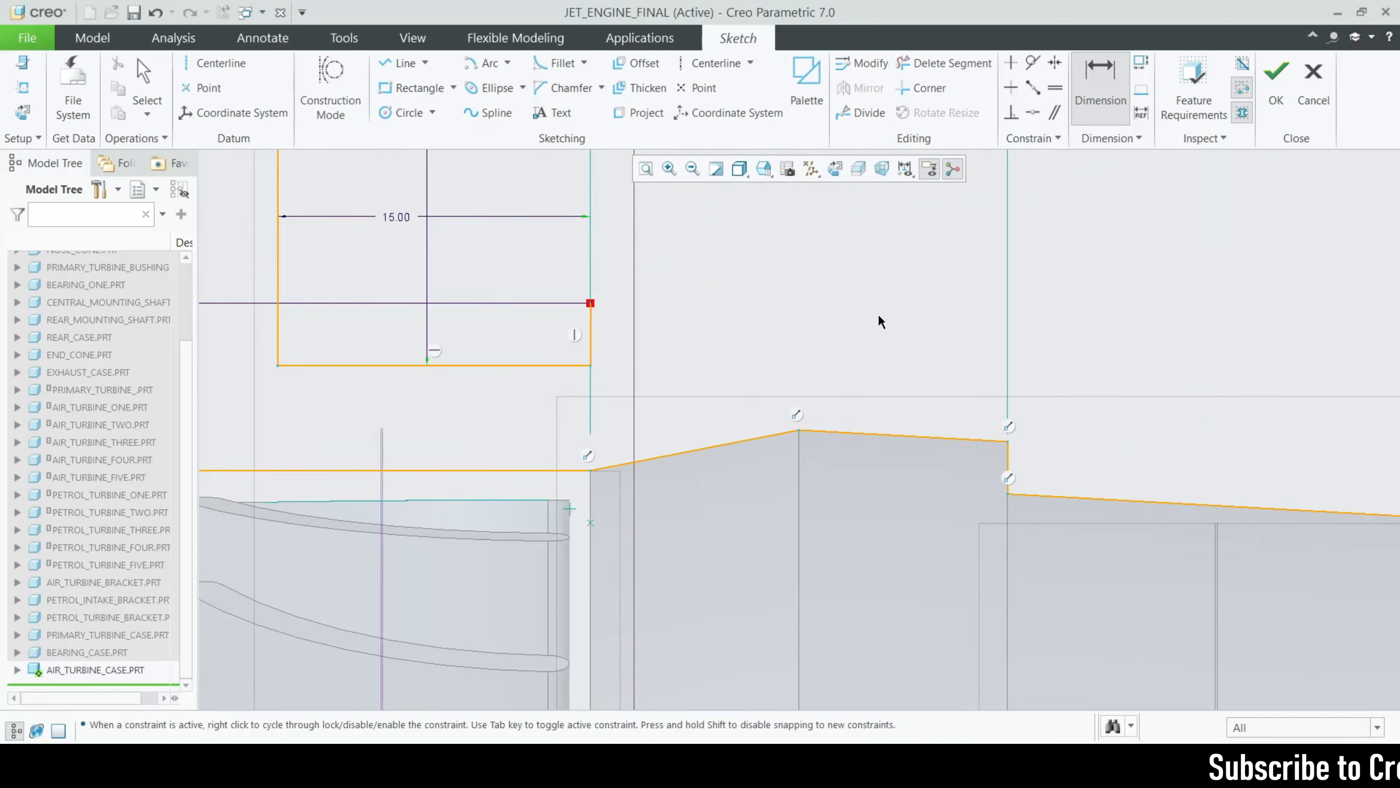
{"action": "scroll", "coordinate": [661, 434], "scroll_direction": "down", "scroll_amount": 4}
{"action": "scroll", "coordinate": [661, 434], "scroll_direction": "down", "scroll_amount": 3}
{"action": "scroll", "coordinate": [1232, 344], "scroll_direction": "up", "scroll_amount": 2}
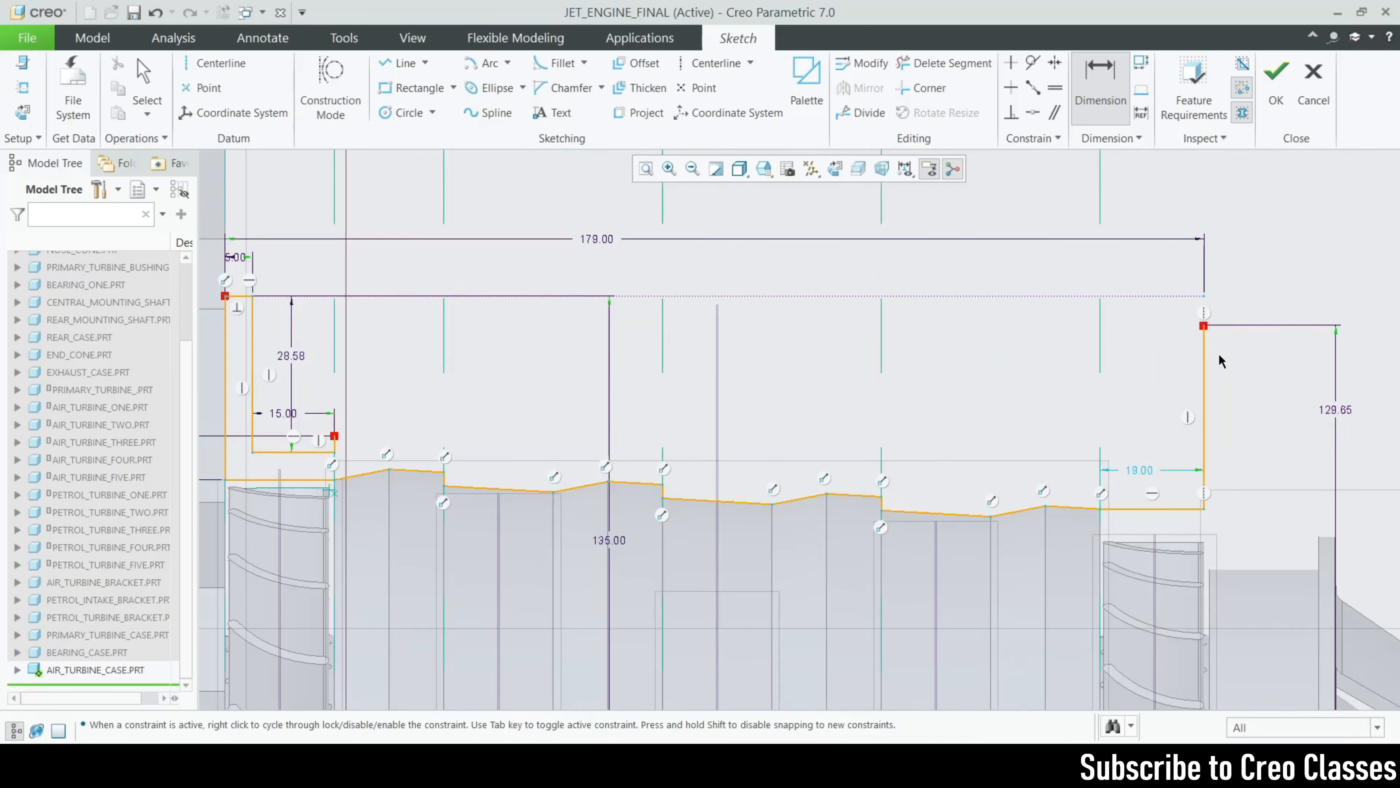
{"action": "left_click", "coordinate": [405, 63]}
{"action": "scroll", "coordinate": [1080, 347], "scroll_direction": "up", "scroll_amount": 2}
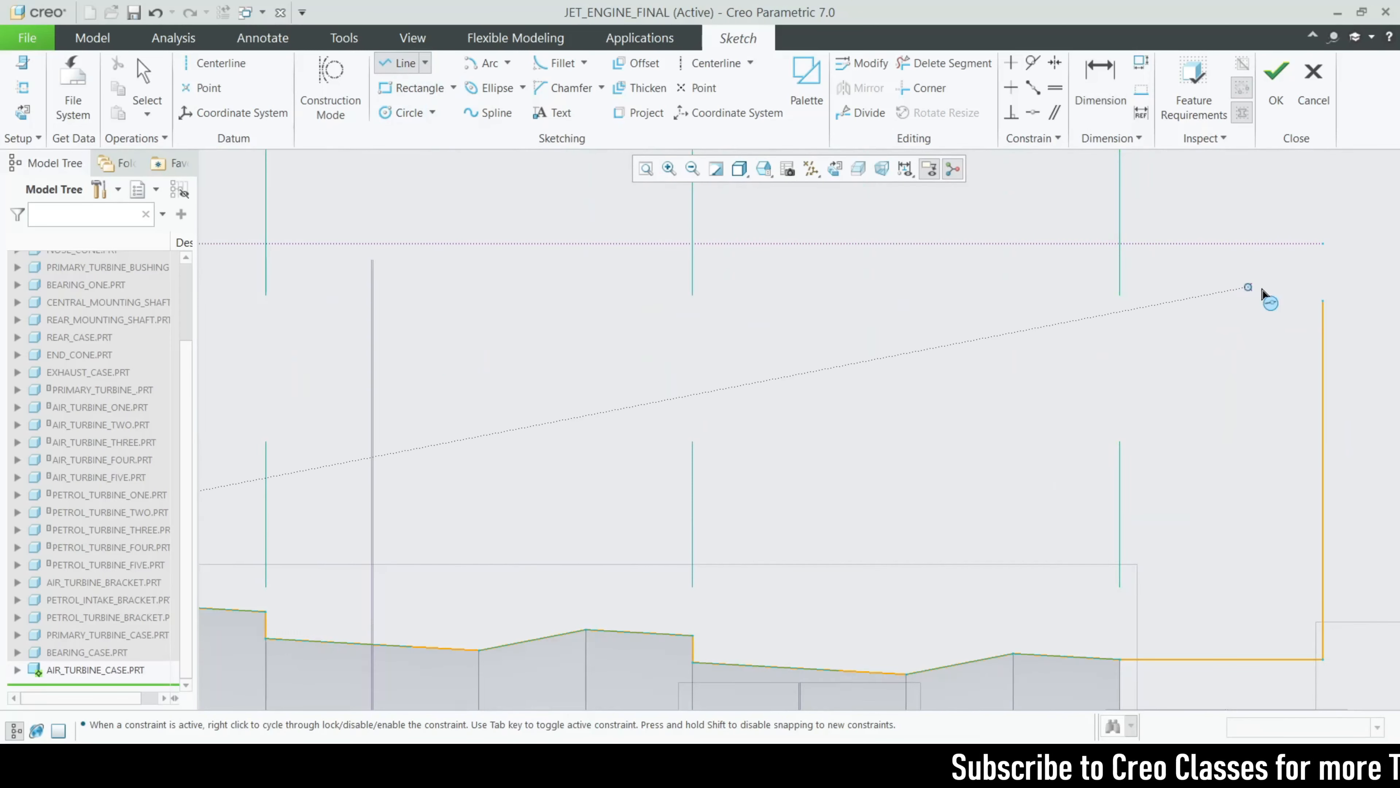
{"action": "left_click", "coordinate": [1204, 325]}
{"action": "left_click", "coordinate": [1257, 300]}
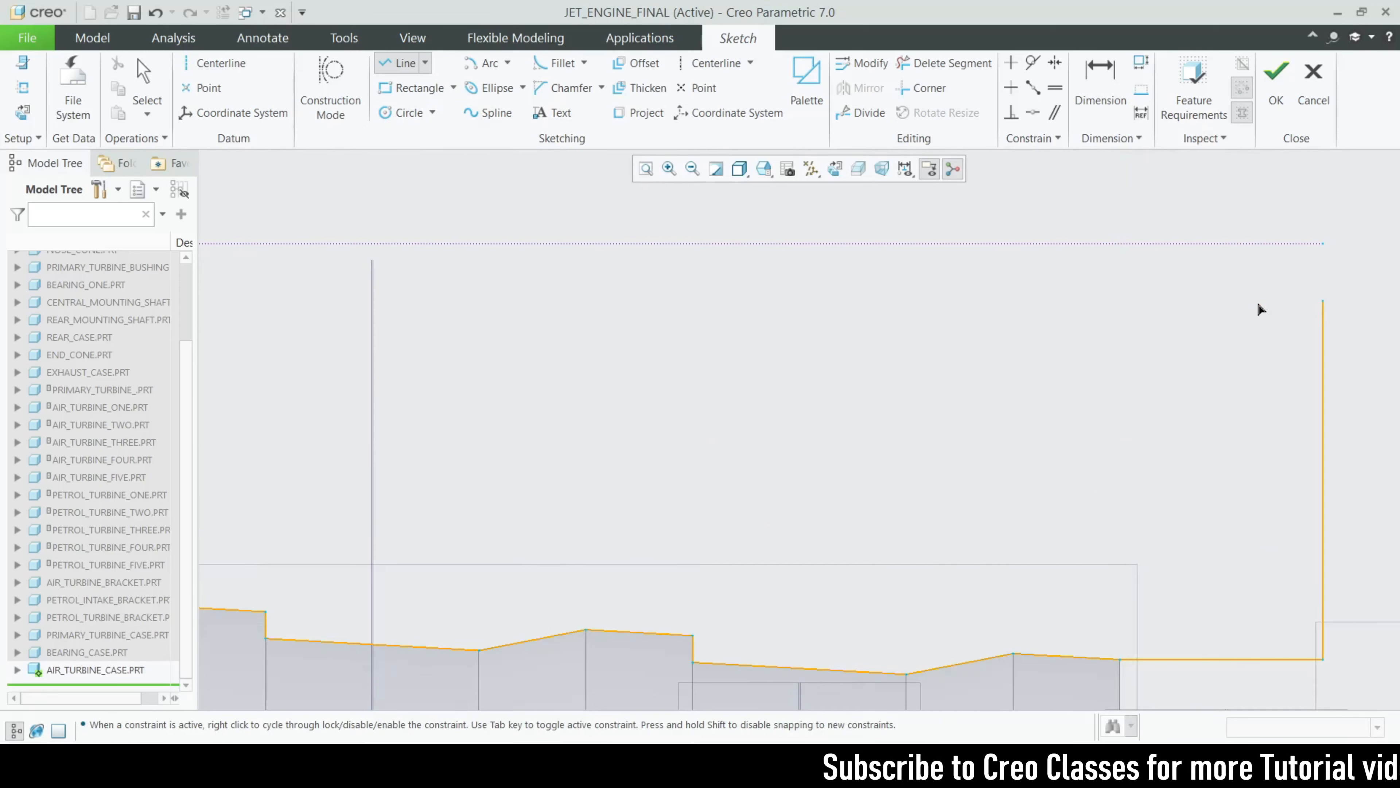
{"action": "middle_click", "coordinate": [1284, 280]}
{"action": "middle_click", "coordinate": [1286, 279]}
{"action": "double_click", "coordinate": [1302, 377]}
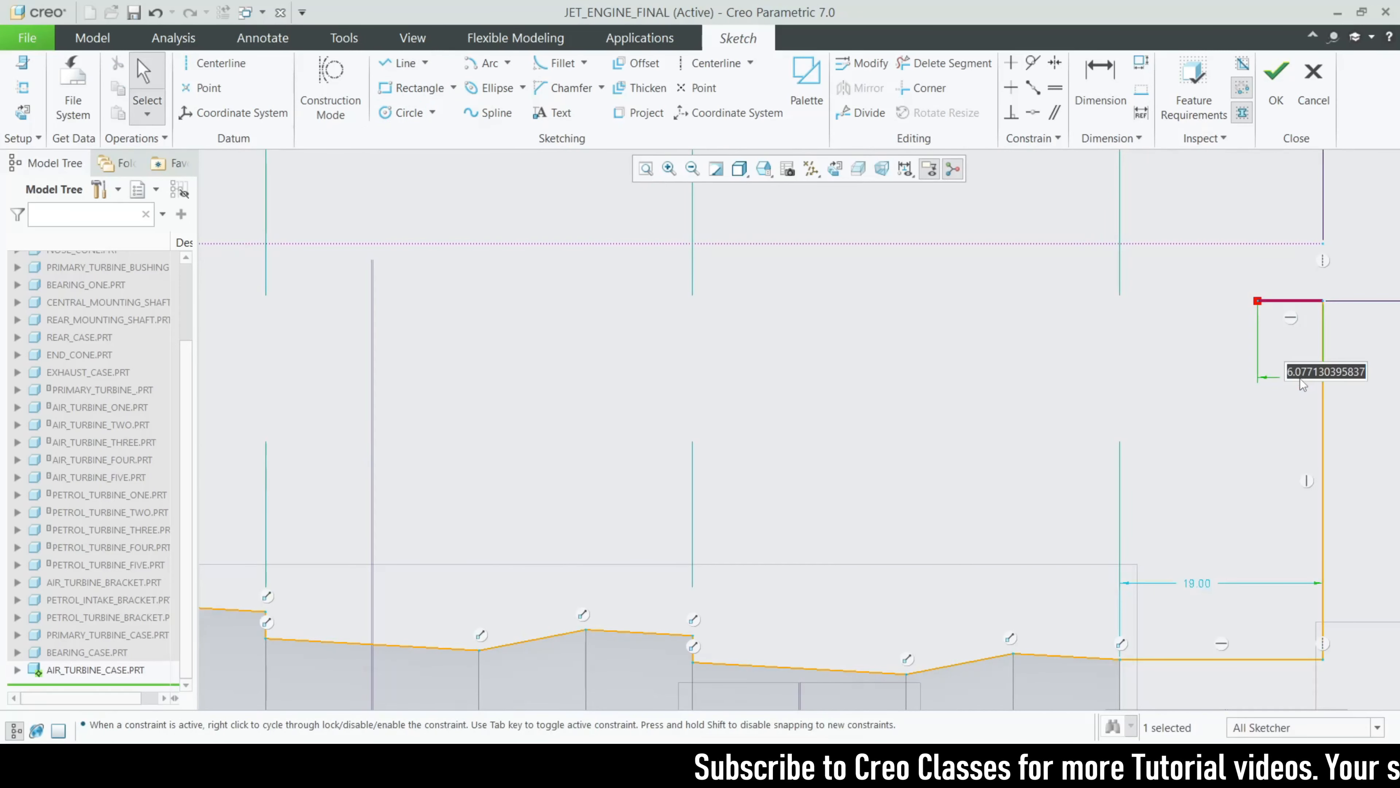
{"action": "type", "text": "5"}
{"action": "key", "text": "Return"}
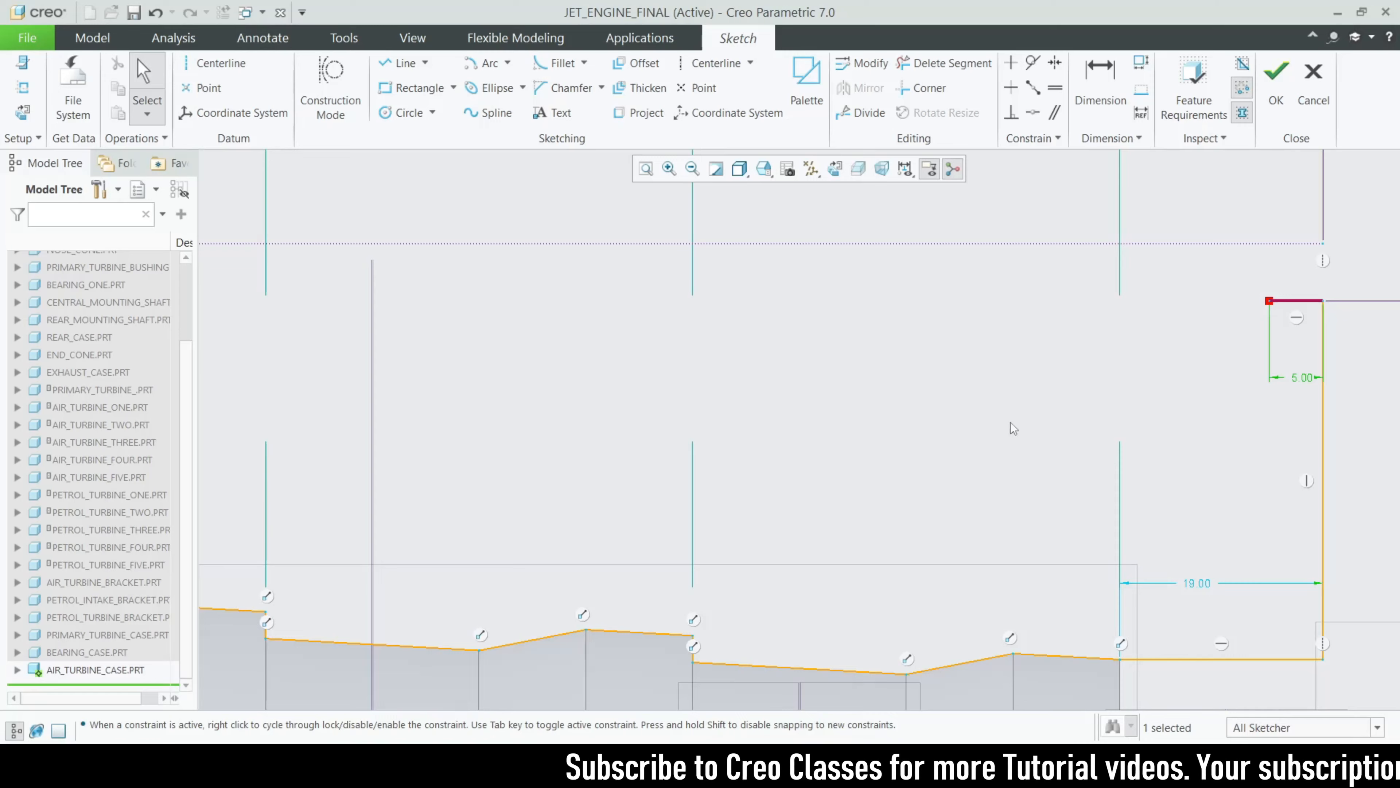
Check the air turbine case drawing for the widths of the stepped outer profile's segments
{"action": "scroll", "coordinate": [1013, 428], "scroll_direction": "down", "scroll_amount": 2}
{"action": "scroll", "coordinate": [802, 421], "scroll_direction": "down", "scroll_amount": 1}
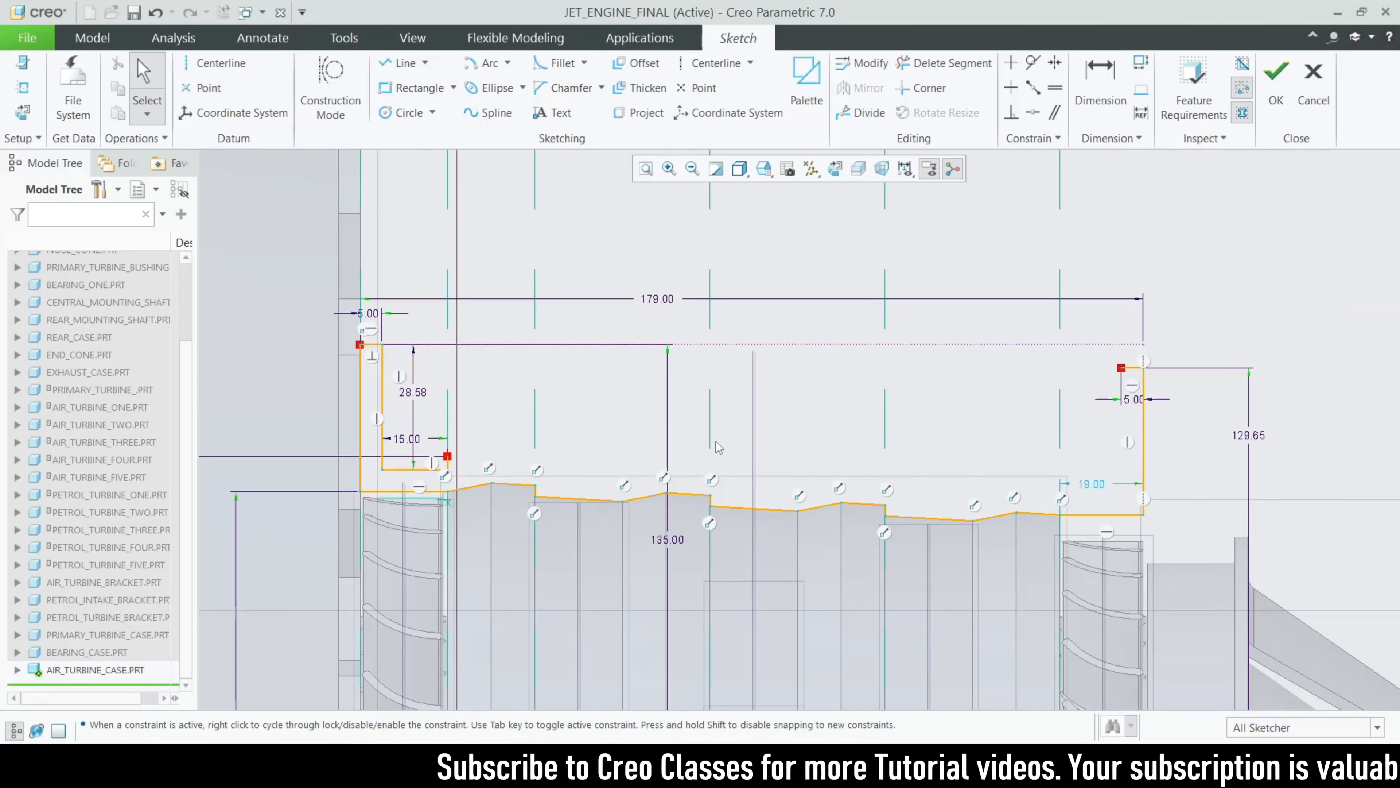
{"action": "scroll", "coordinate": [662, 452], "scroll_direction": "up", "scroll_amount": 2}
{"action": "key", "text": "alt+Tab"}
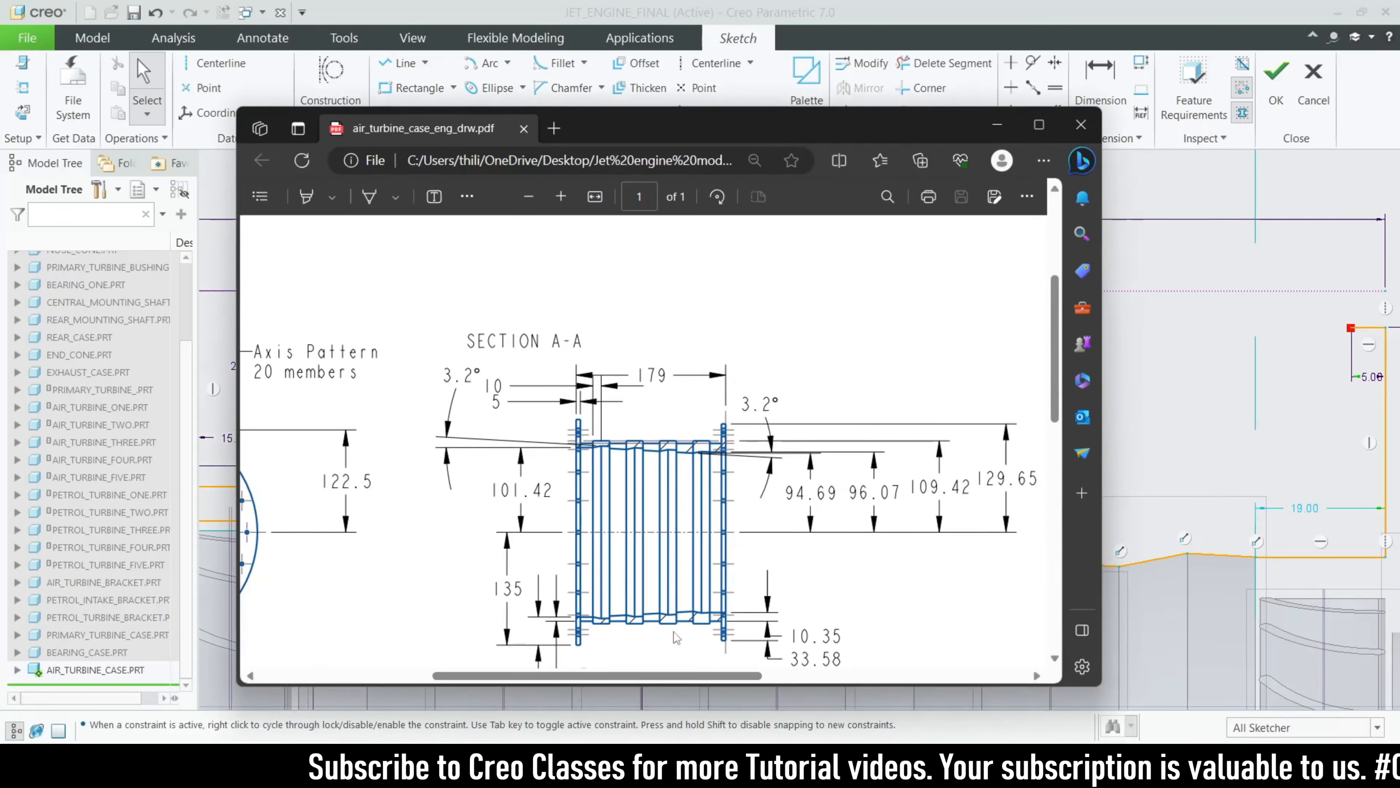
{"action": "scroll", "coordinate": [660, 599], "scroll_direction": "down", "scroll_amount": 6}
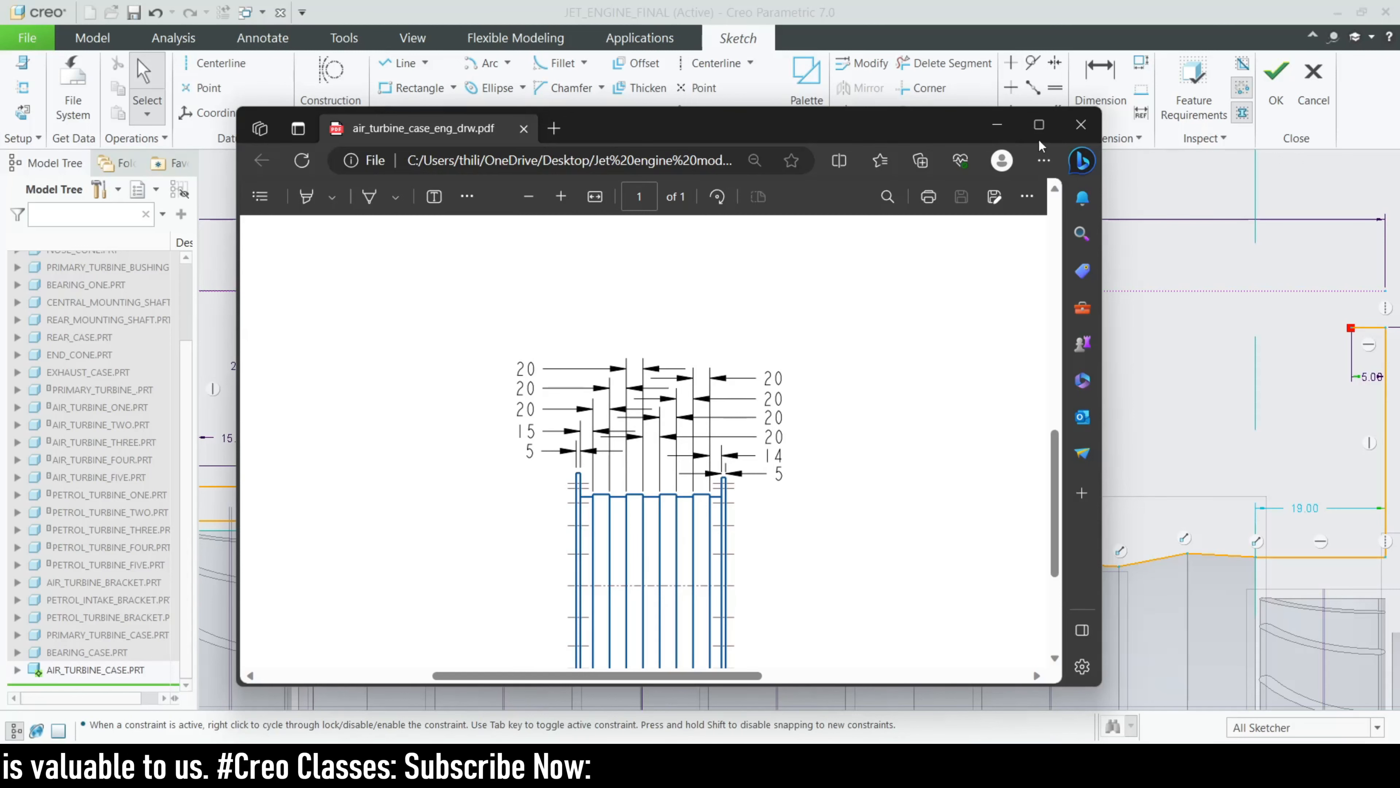
{"action": "left_click", "coordinate": [998, 124]}
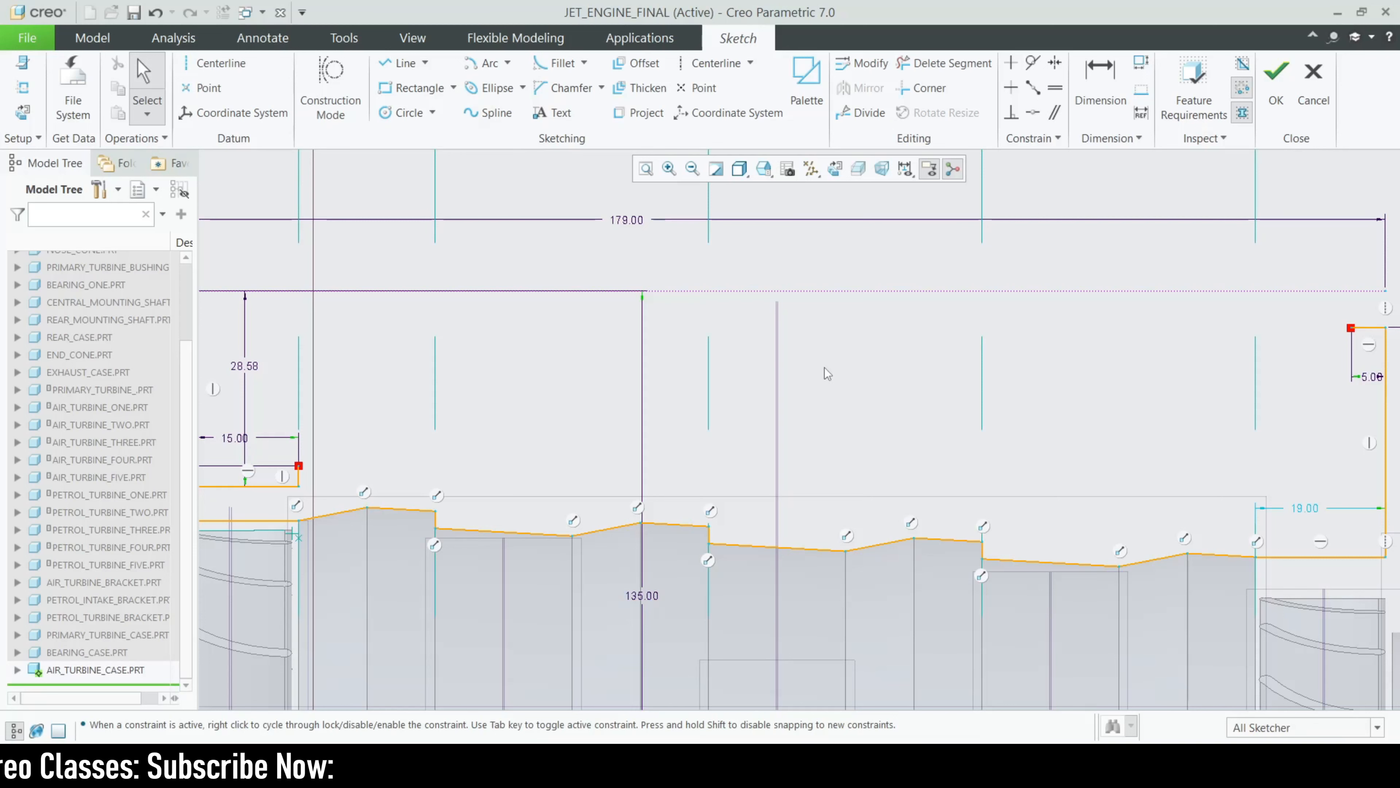
Sketch a horizontal line from the short vertical line's upper end towards the rear and set its length to 20
{"action": "scroll", "coordinate": [698, 465], "scroll_direction": "up", "scroll_amount": 2}
{"action": "scroll", "coordinate": [448, 472], "scroll_direction": "down", "scroll_amount": 3}
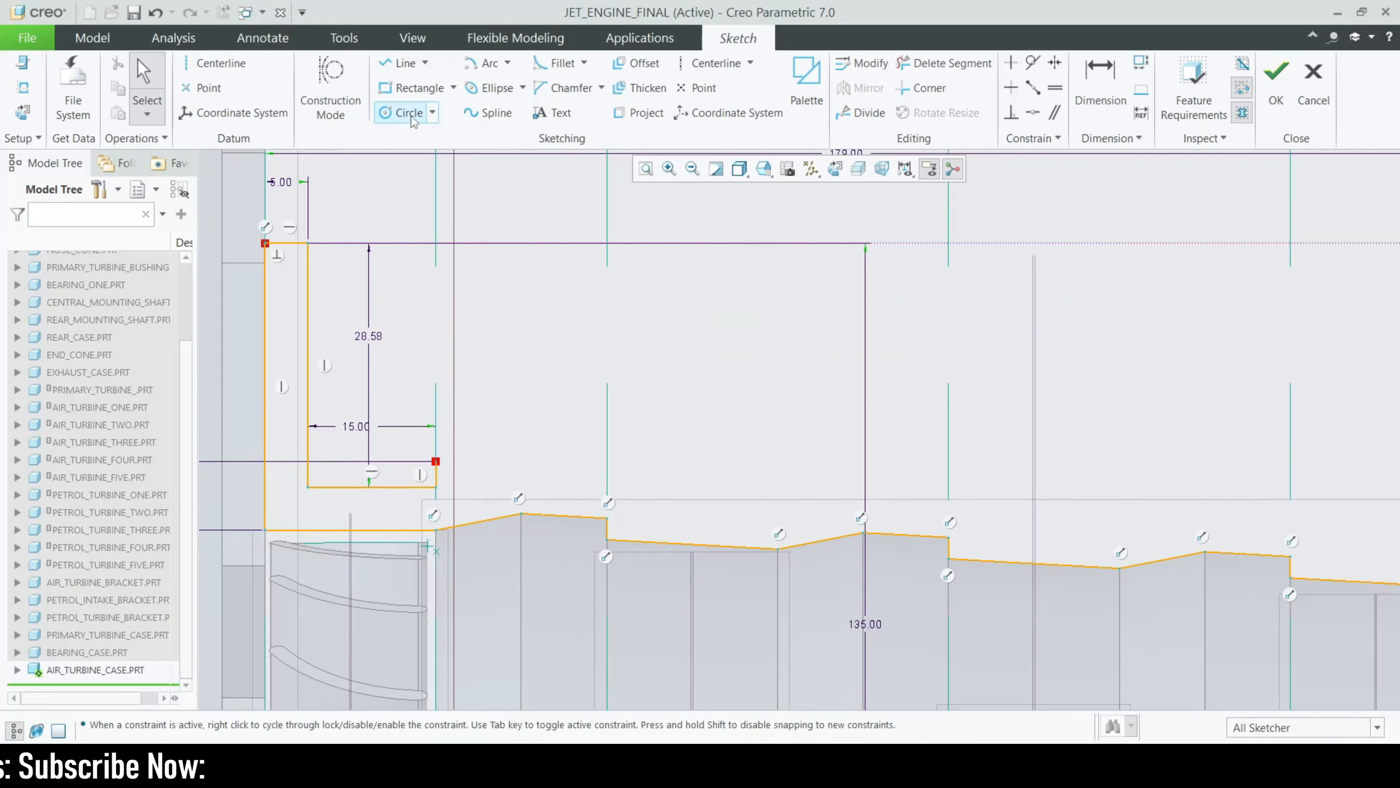
{"action": "left_click", "coordinate": [403, 63]}
{"action": "scroll", "coordinate": [439, 515], "scroll_direction": "down", "scroll_amount": 3}
{"action": "left_click", "coordinate": [435, 529]}
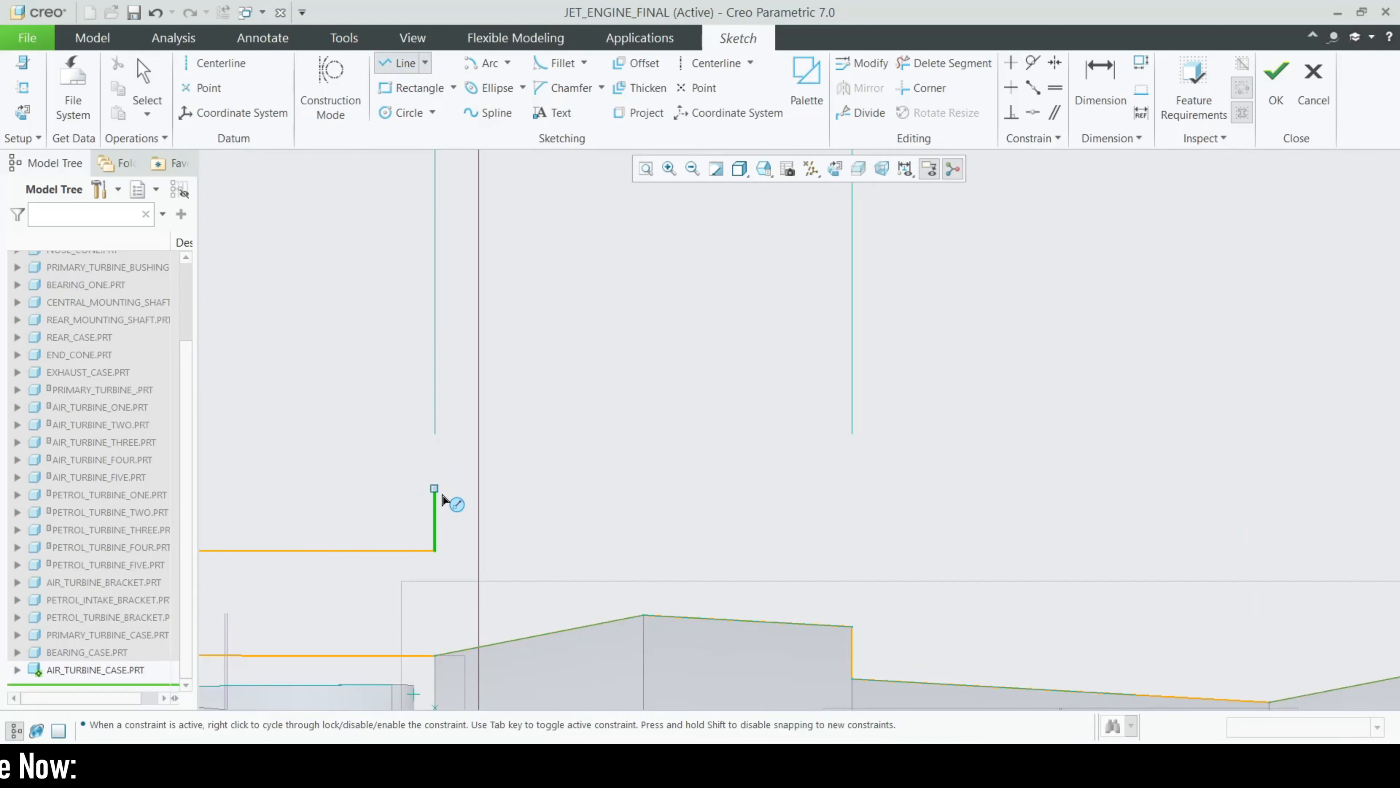
{"action": "left_click", "coordinate": [441, 493]}
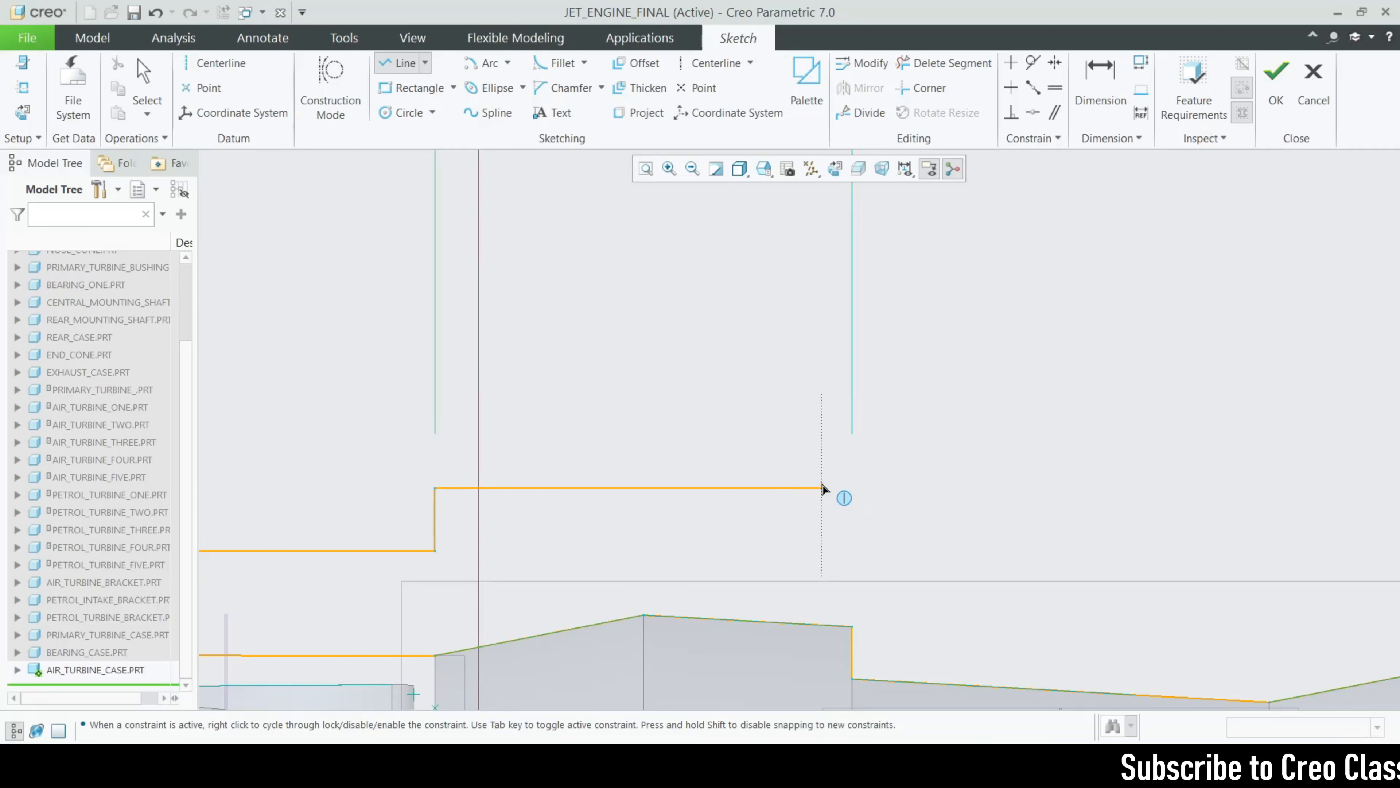
{"action": "left_click", "coordinate": [821, 488]}
{"action": "middle_click", "coordinate": [821, 489]}
{"action": "double_click", "coordinate": [581, 334]}
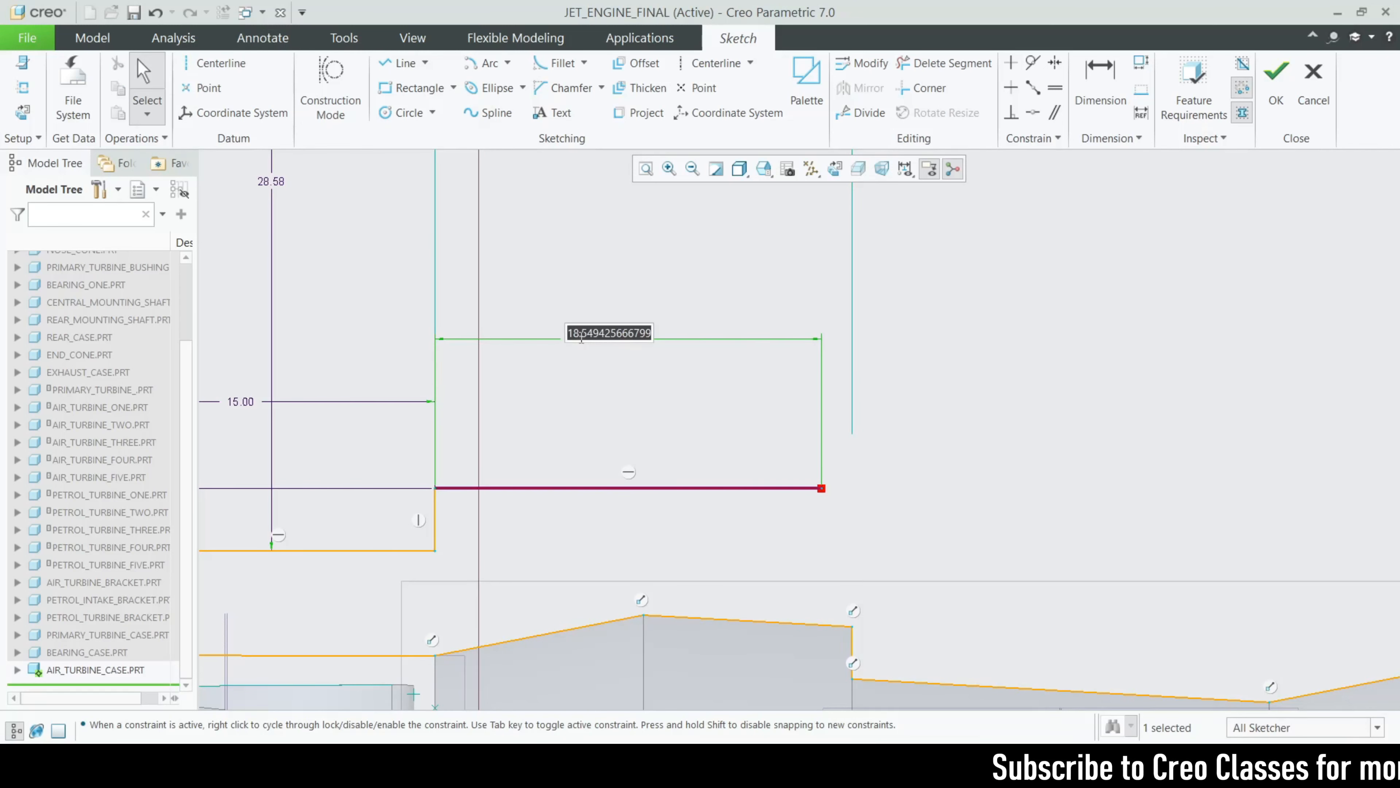
{"action": "type", "text": "20"}
{"action": "key", "text": "Return"}
Sketch a recess from the 20-long line's rear end: down equal to the short vertical line, 20 towards the rear, and up about 4.21
{"action": "left_click", "coordinate": [398, 63]}
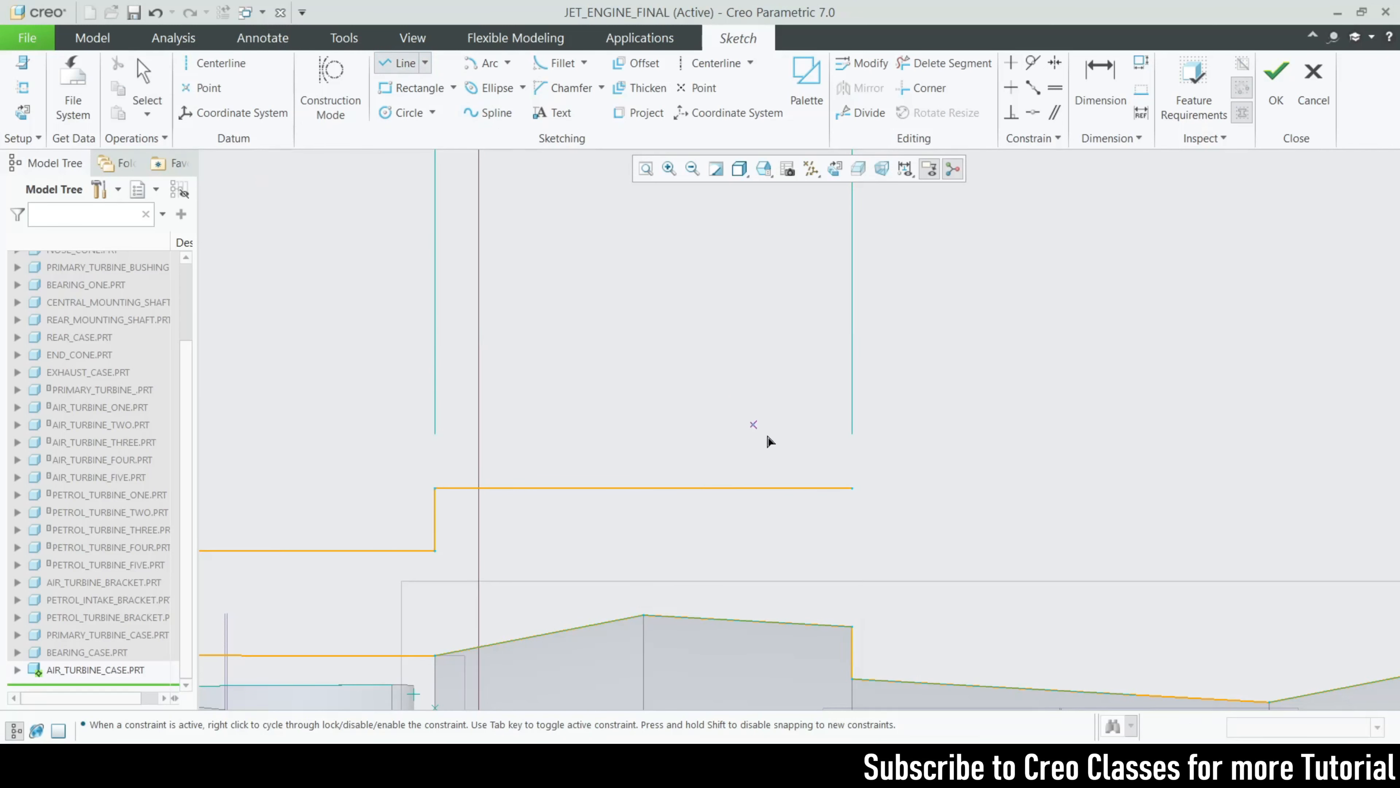
{"action": "left_click", "coordinate": [852, 488]}
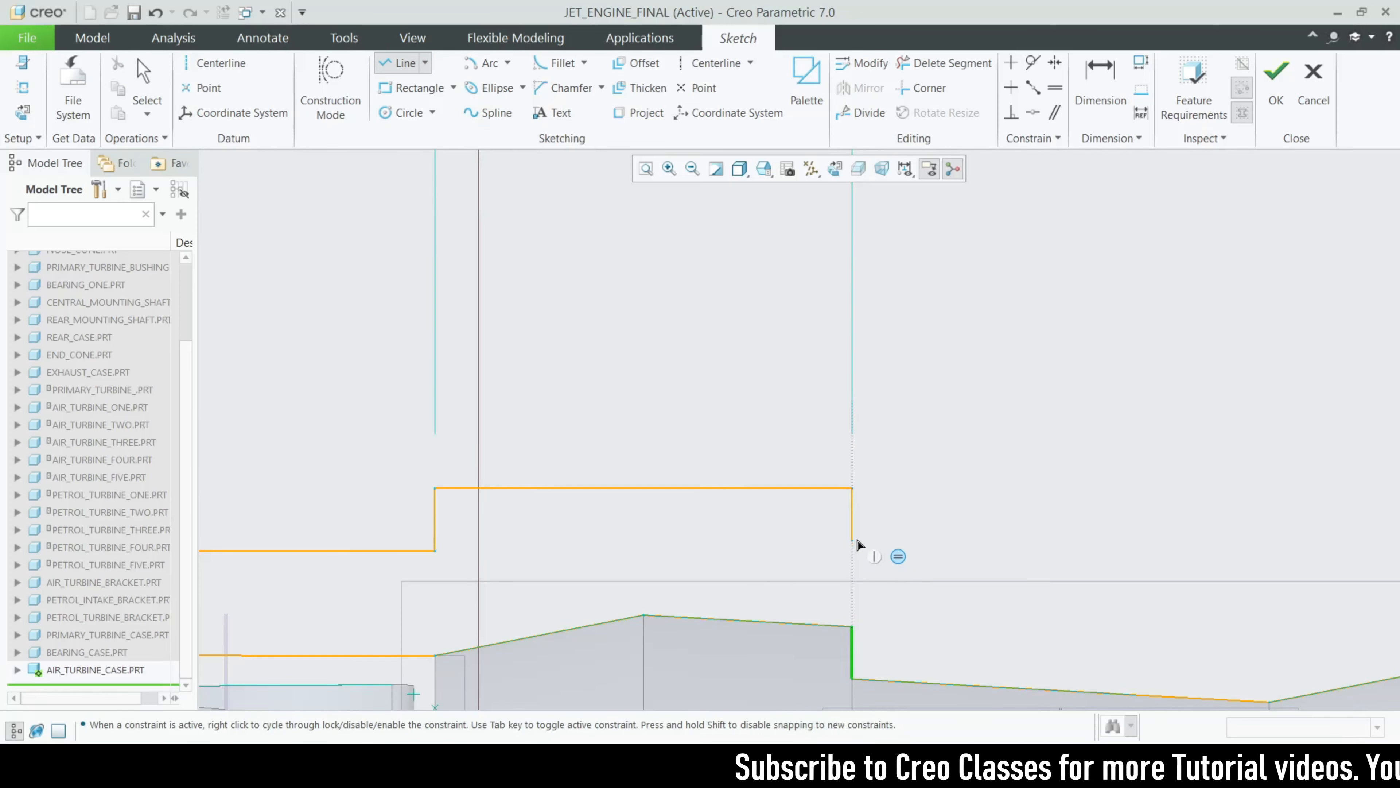
{"action": "left_click", "coordinate": [854, 550]}
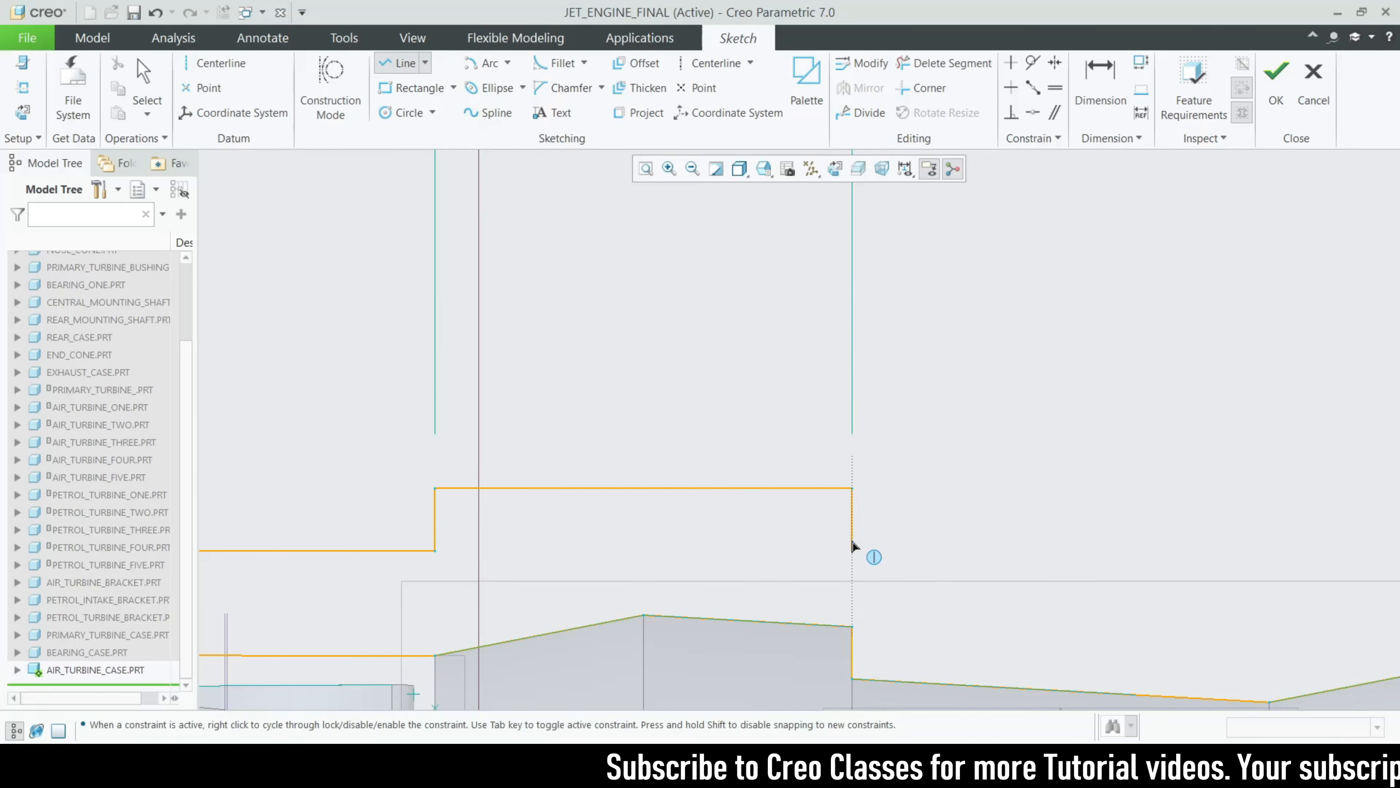
{"action": "scroll", "coordinate": [551, 513], "scroll_direction": "down", "scroll_amount": 3}
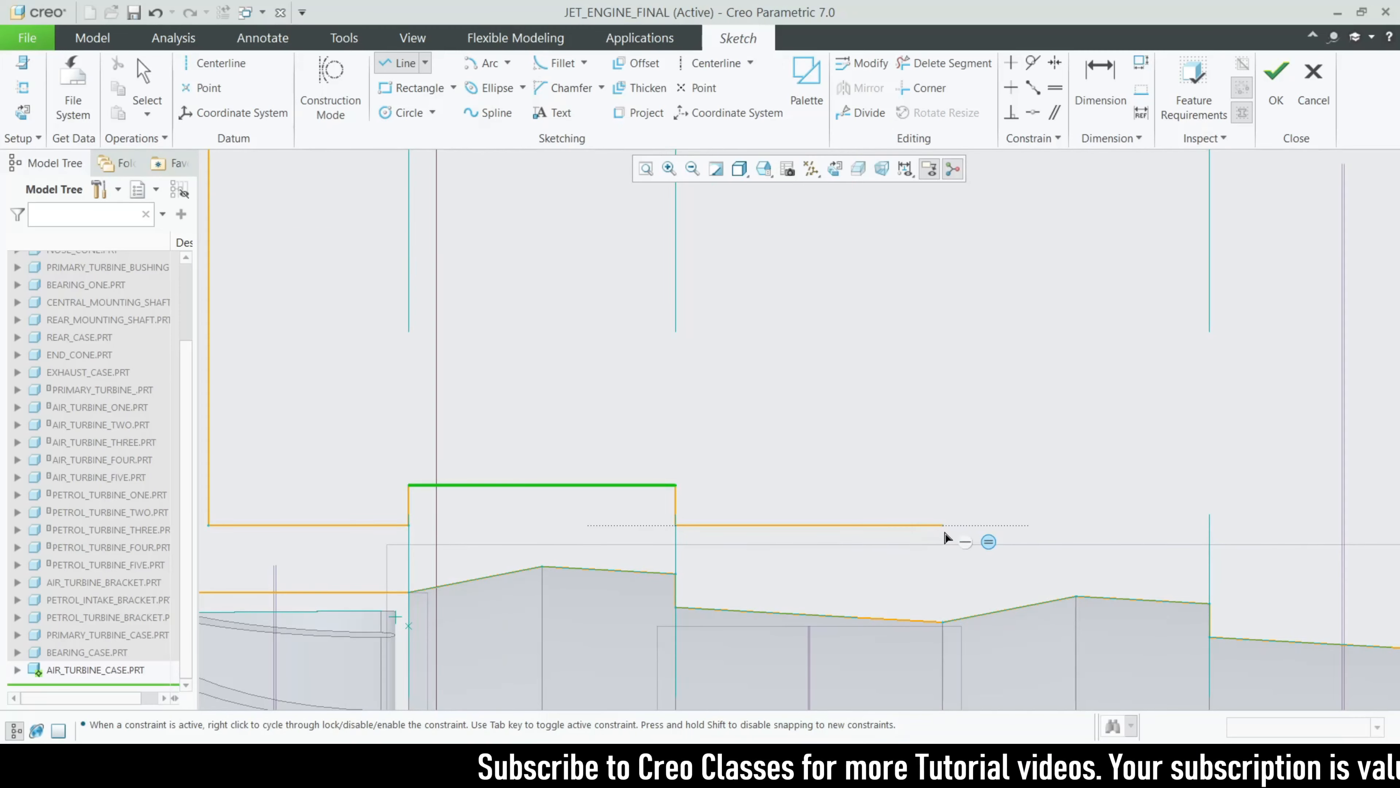
{"action": "left_click", "coordinate": [944, 526]}
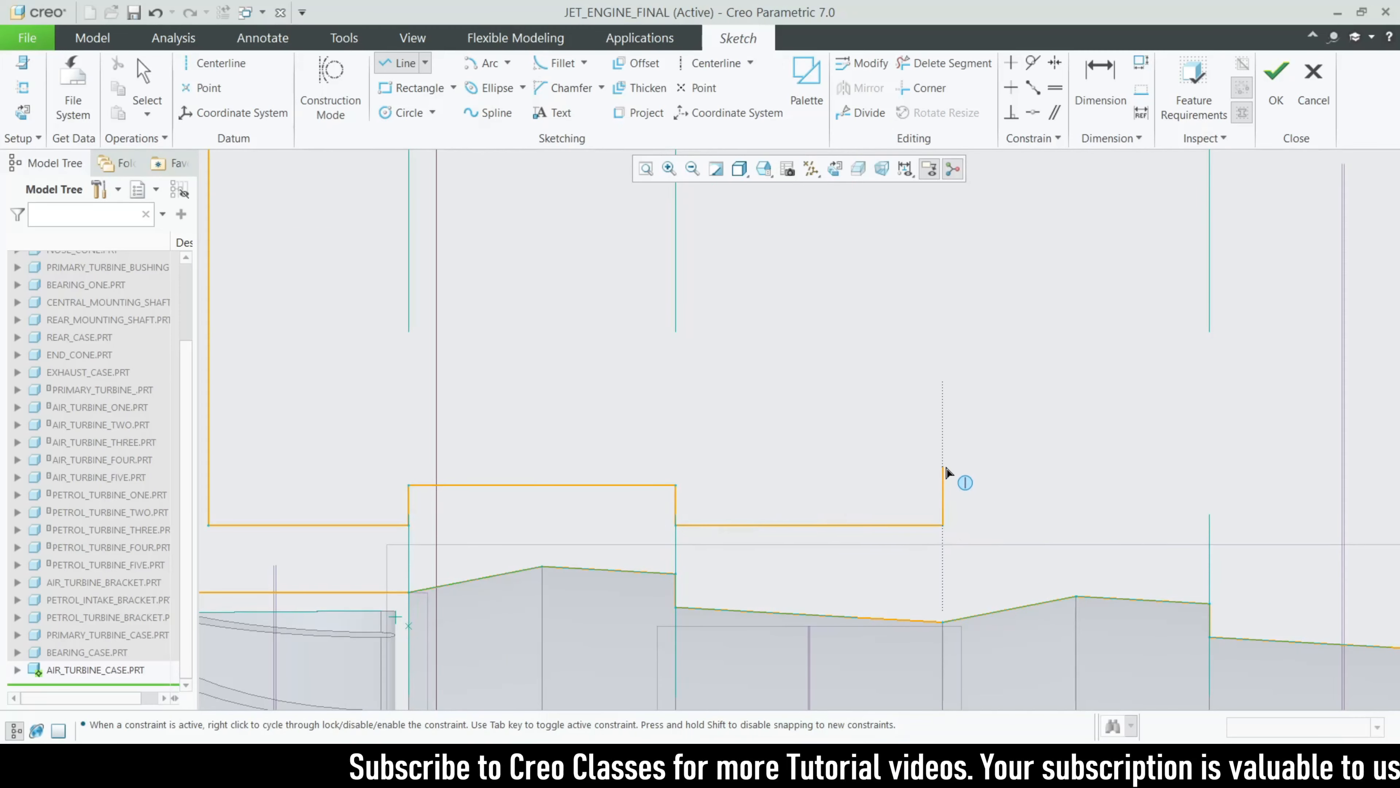
{"action": "left_click", "coordinate": [943, 470]}
{"action": "middle_click", "coordinate": [917, 516]}
{"action": "middle_click", "coordinate": [908, 519]}
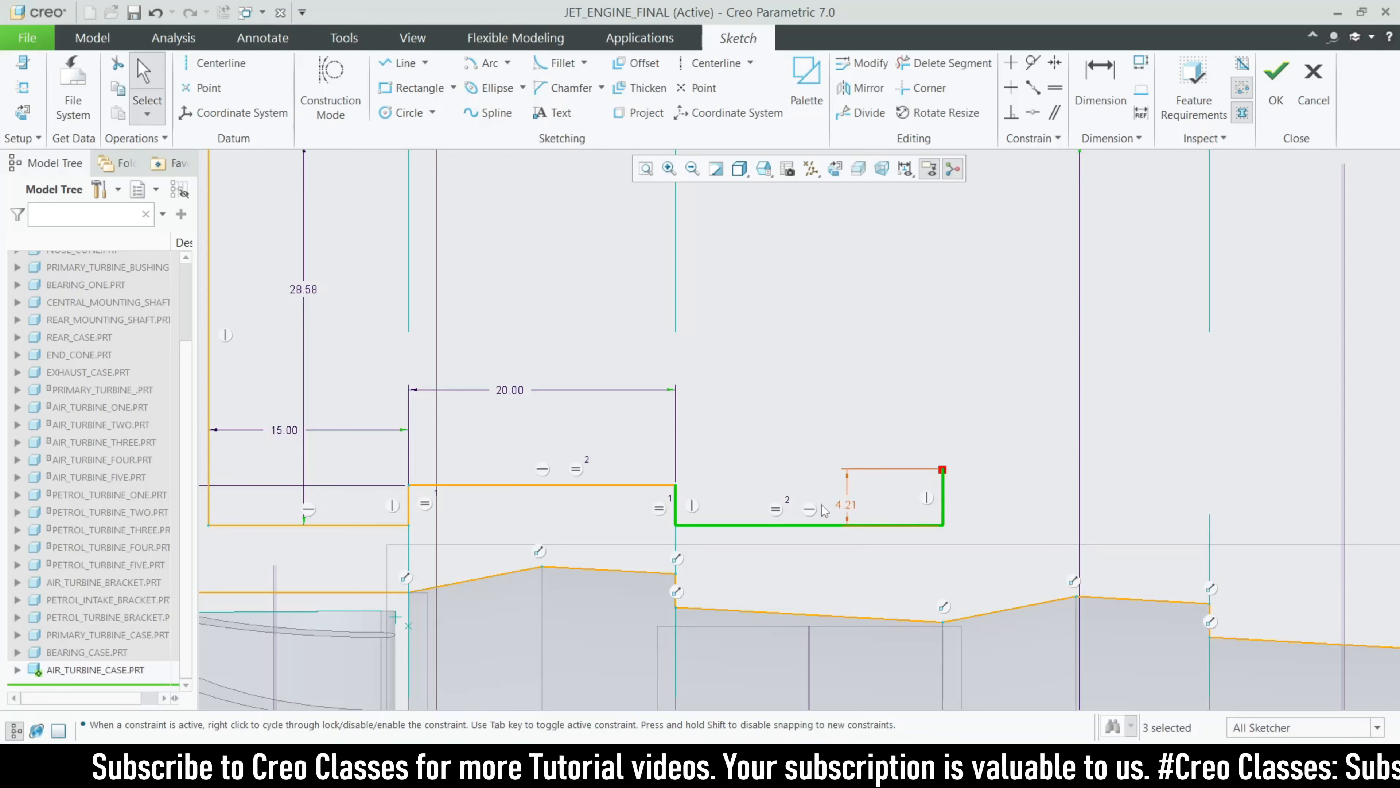
Try to dimension the length of the short vertical line at the rear end of the 15-long line
{"action": "left_click", "coordinate": [1100, 80]}
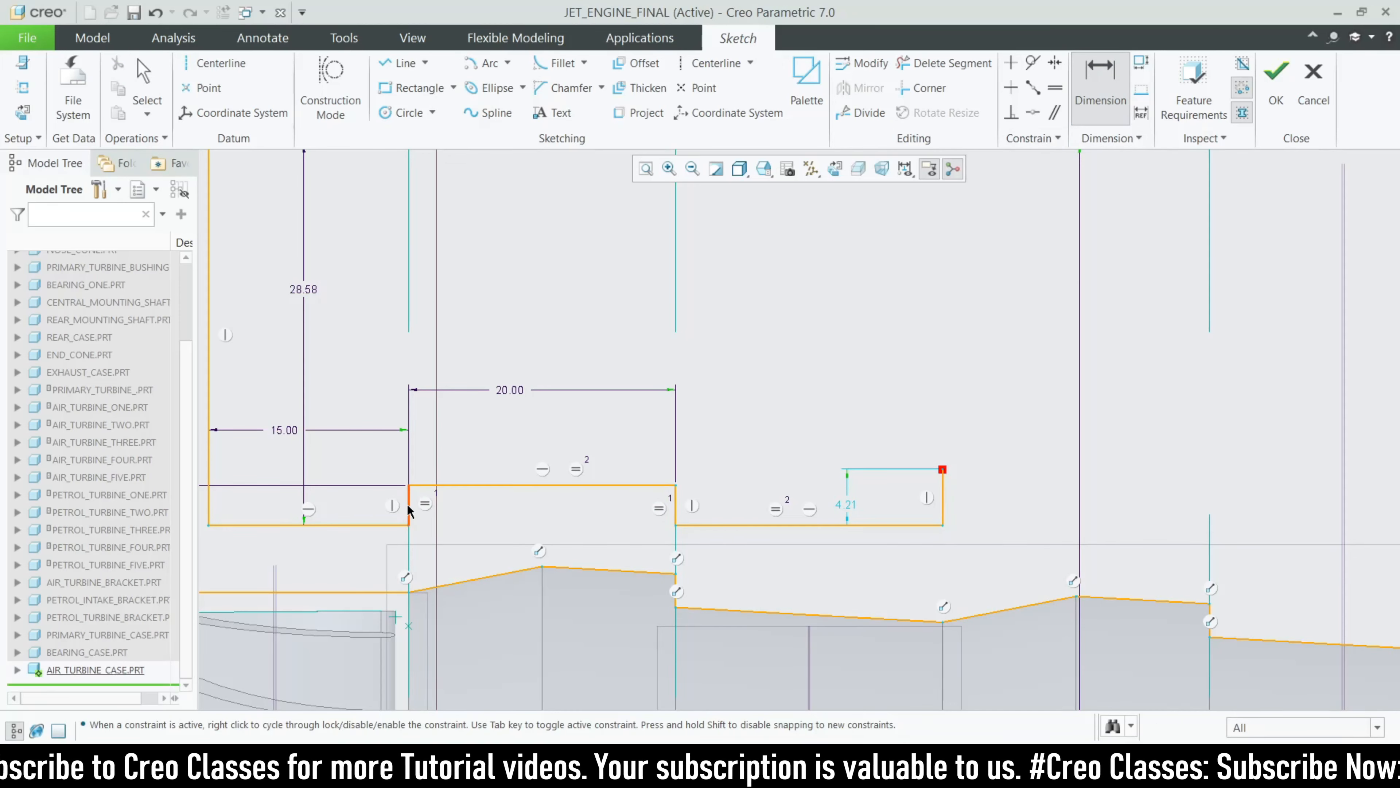
{"action": "middle_click", "coordinate": [366, 514]}
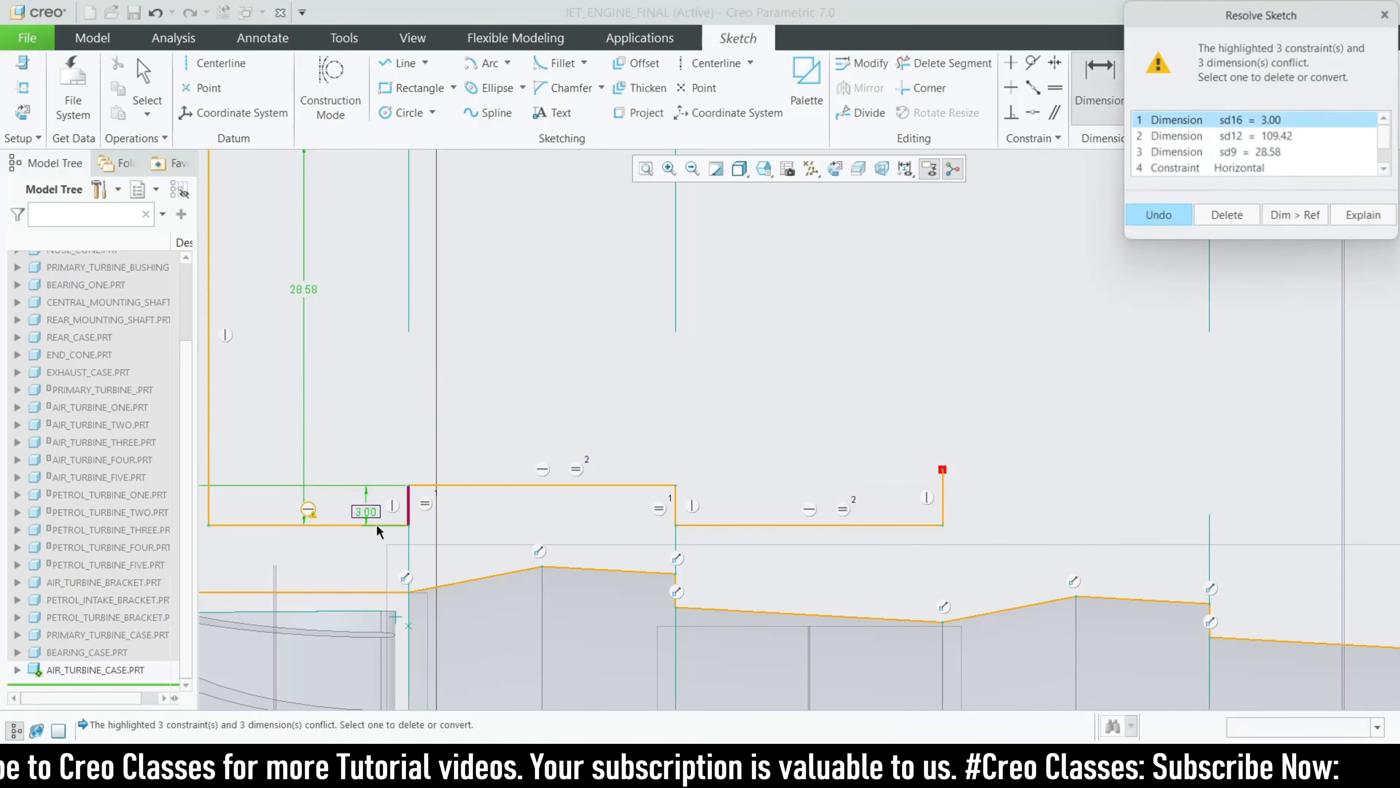
{"action": "left_click", "coordinate": [1385, 14]}
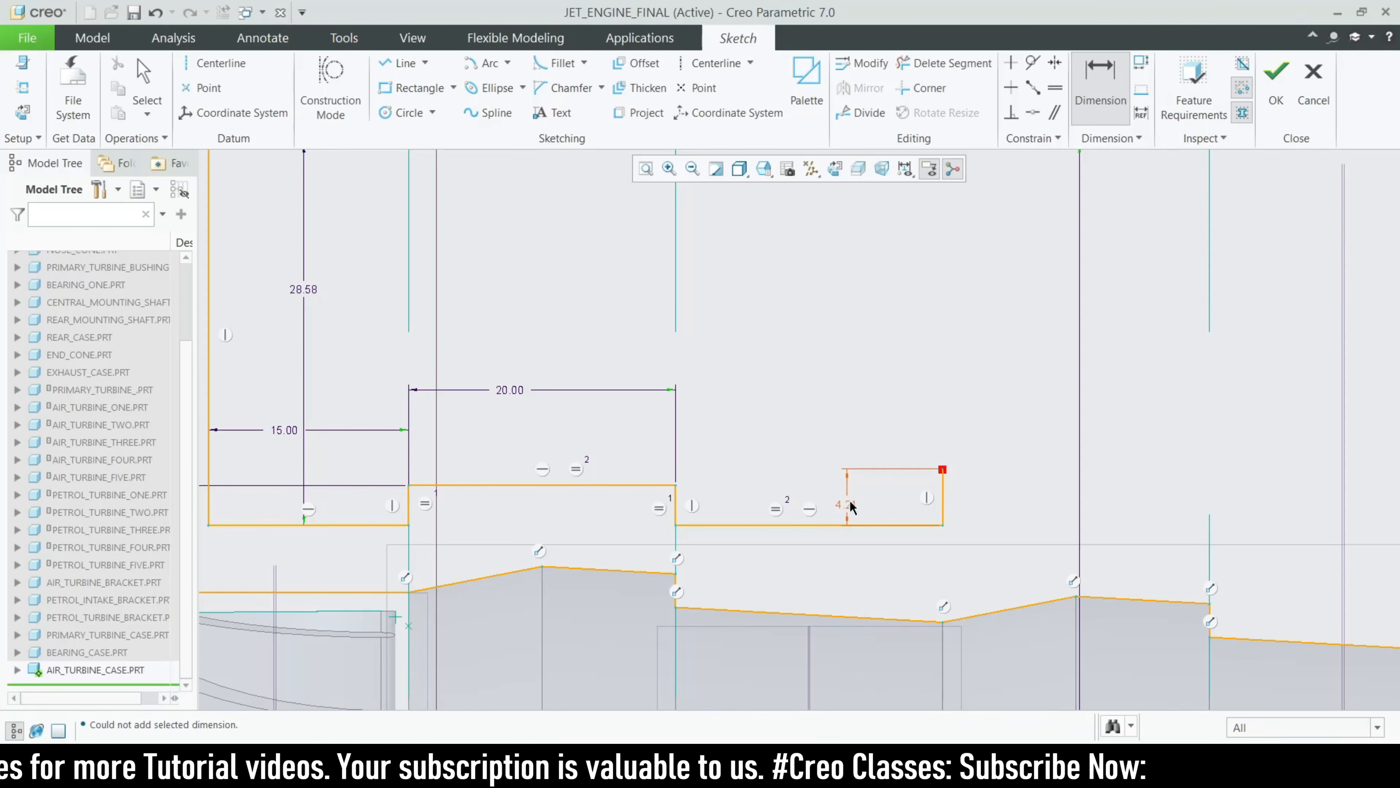
Set the length of the vertical line at the recess's rear end to 3
{"action": "double_click", "coordinate": [852, 507]}
{"action": "type", "text": "3"}
{"action": "key", "text": "Return"}
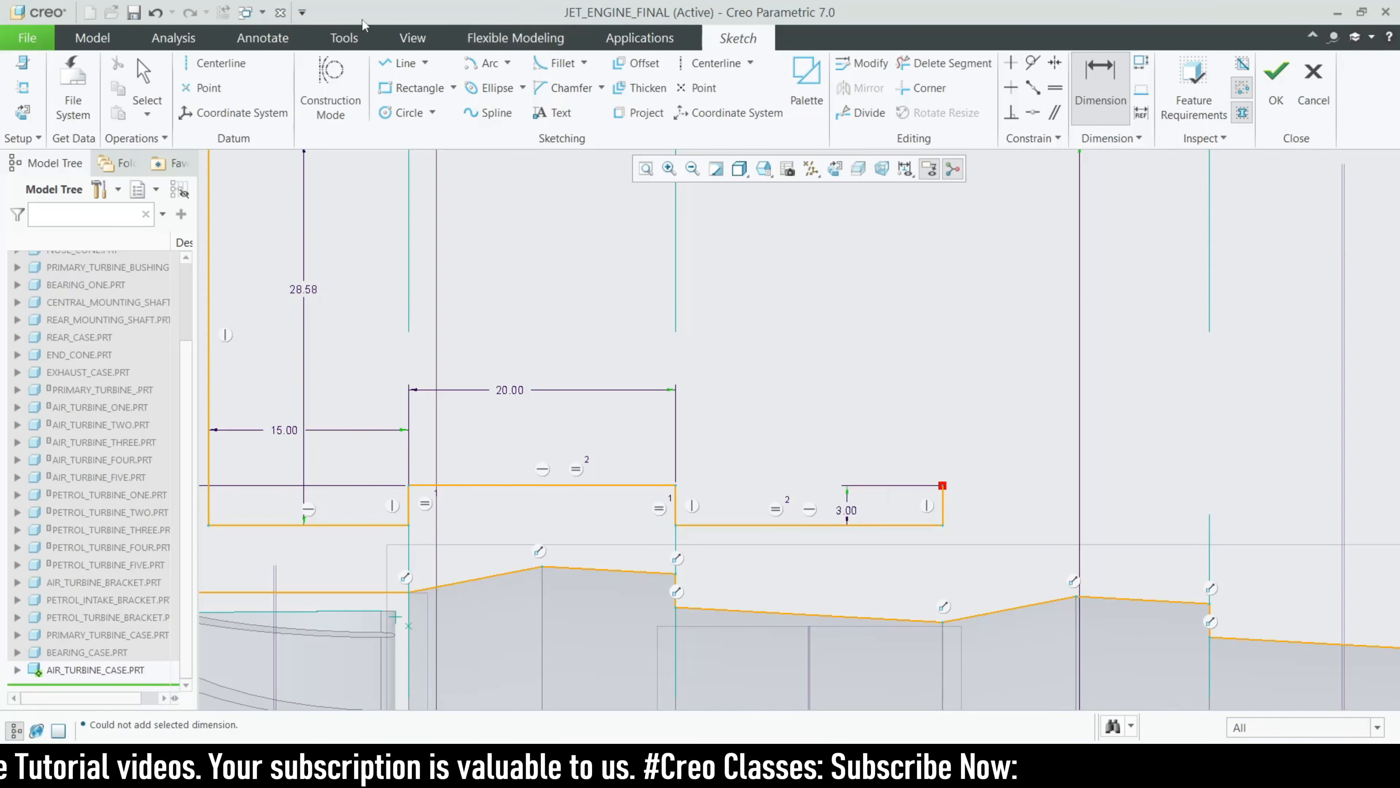
Sketch a horizontal line from the recess's upper rear corner towards the rear and set its length to 20
{"action": "left_click", "coordinate": [402, 62]}
{"action": "middle_click_drag", "start_coordinate": [964, 499], "coordinate": [666, 489], "text": "shift"}
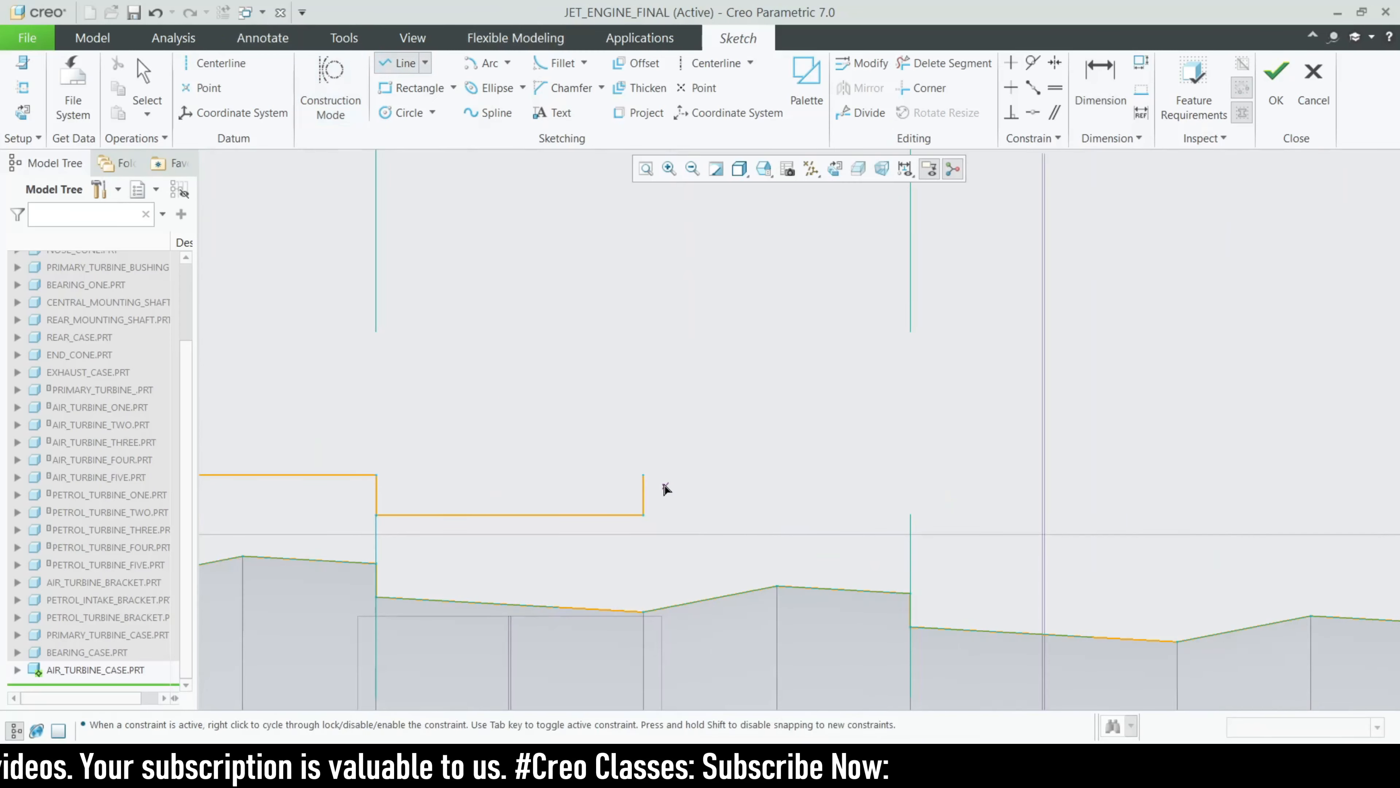
{"action": "left_click", "coordinate": [644, 476]}
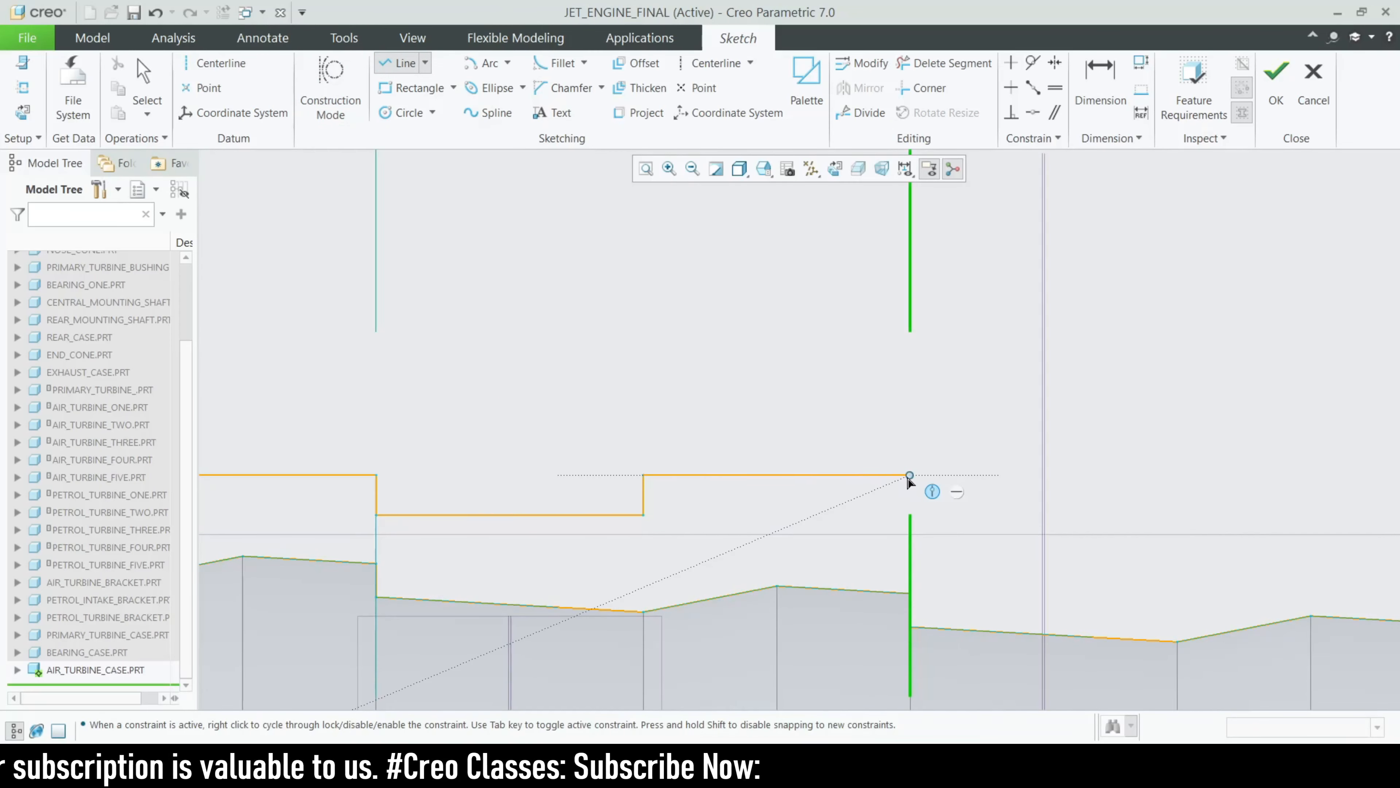
{"action": "left_click", "coordinate": [891, 475]}
{"action": "middle_click", "coordinate": [892, 477]}
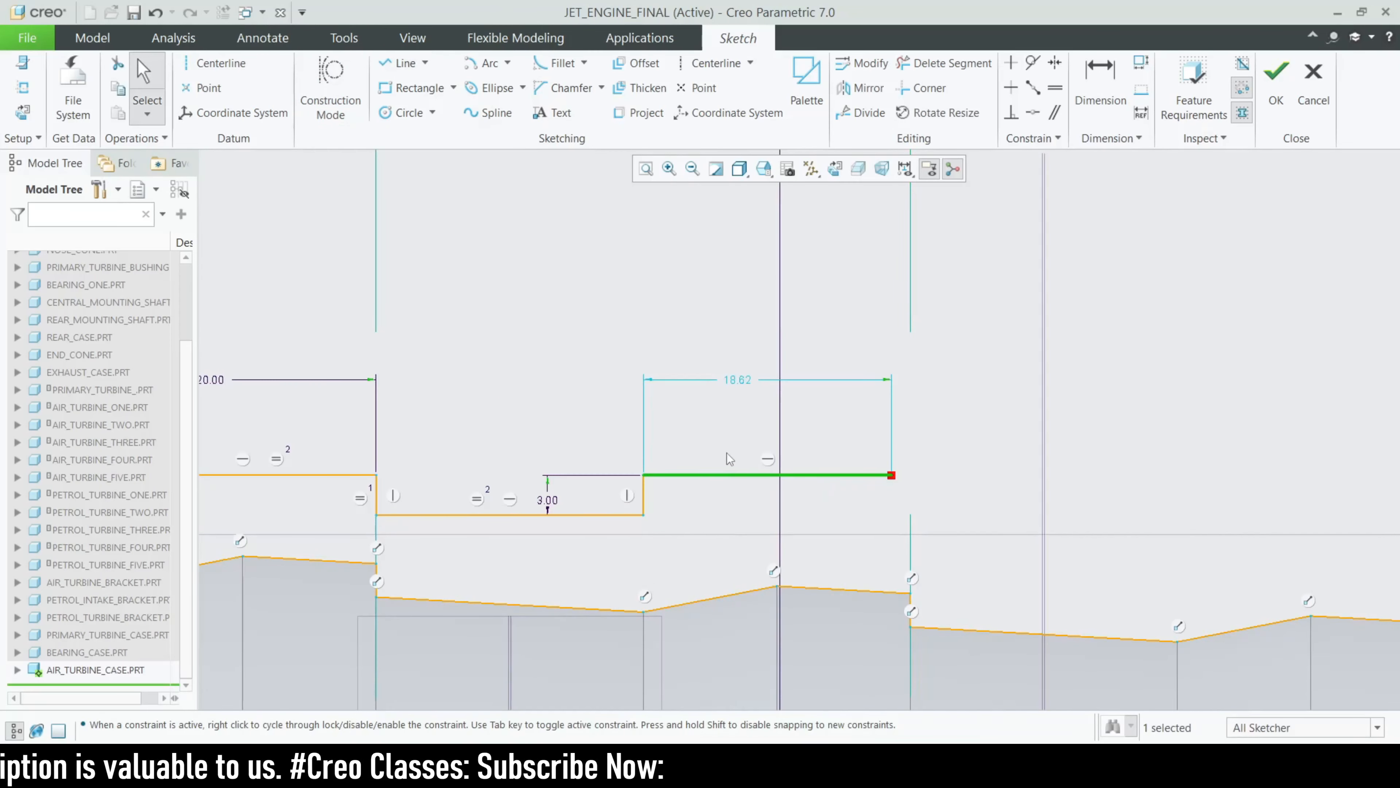
{"action": "double_click", "coordinate": [744, 385]}
{"action": "type", "text": "20"}
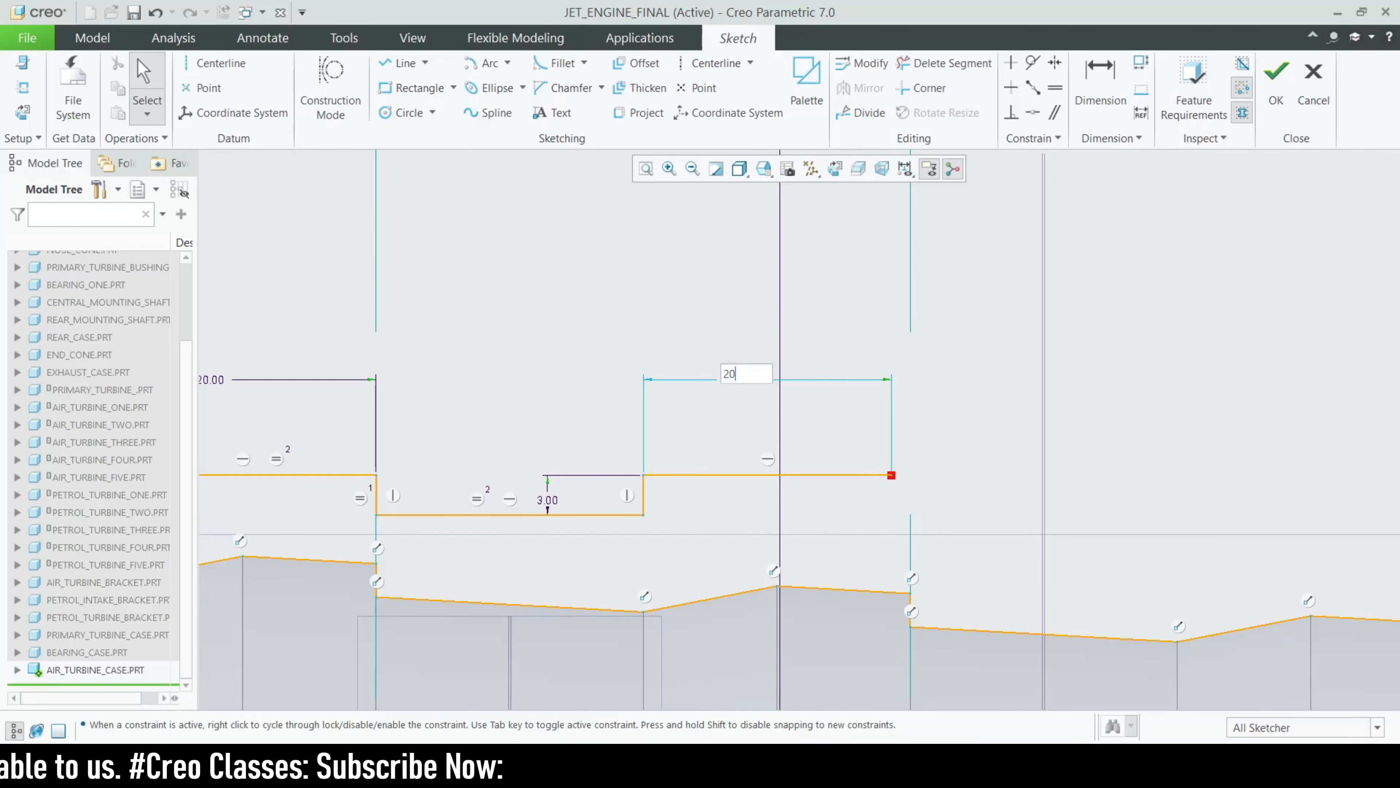
{"action": "key", "text": "Return"}
Sketch a second recess from the second raised segment's rear end, going down, towards the rear and up with the first recess's dimensions
{"action": "left_click", "coordinate": [405, 63]}
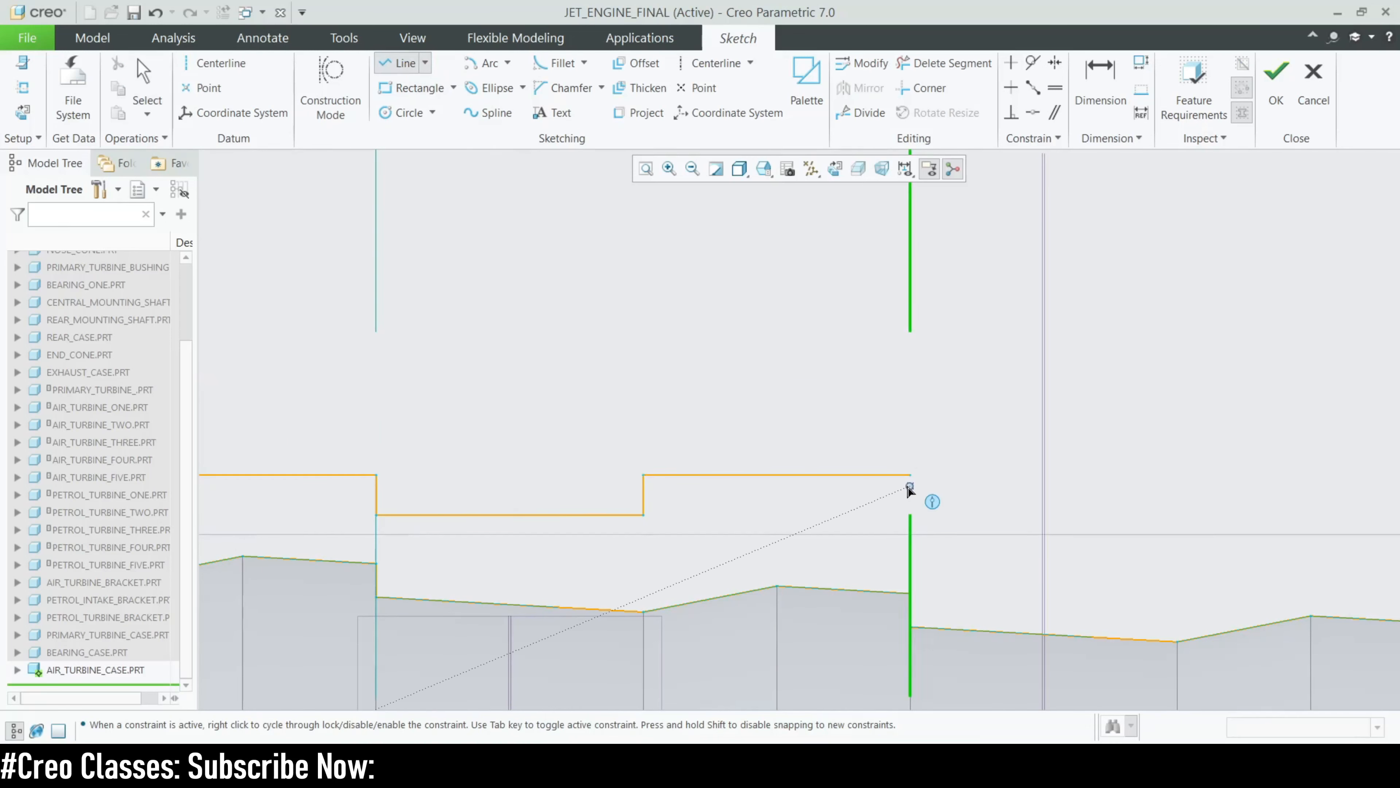
{"action": "left_click", "coordinate": [910, 475]}
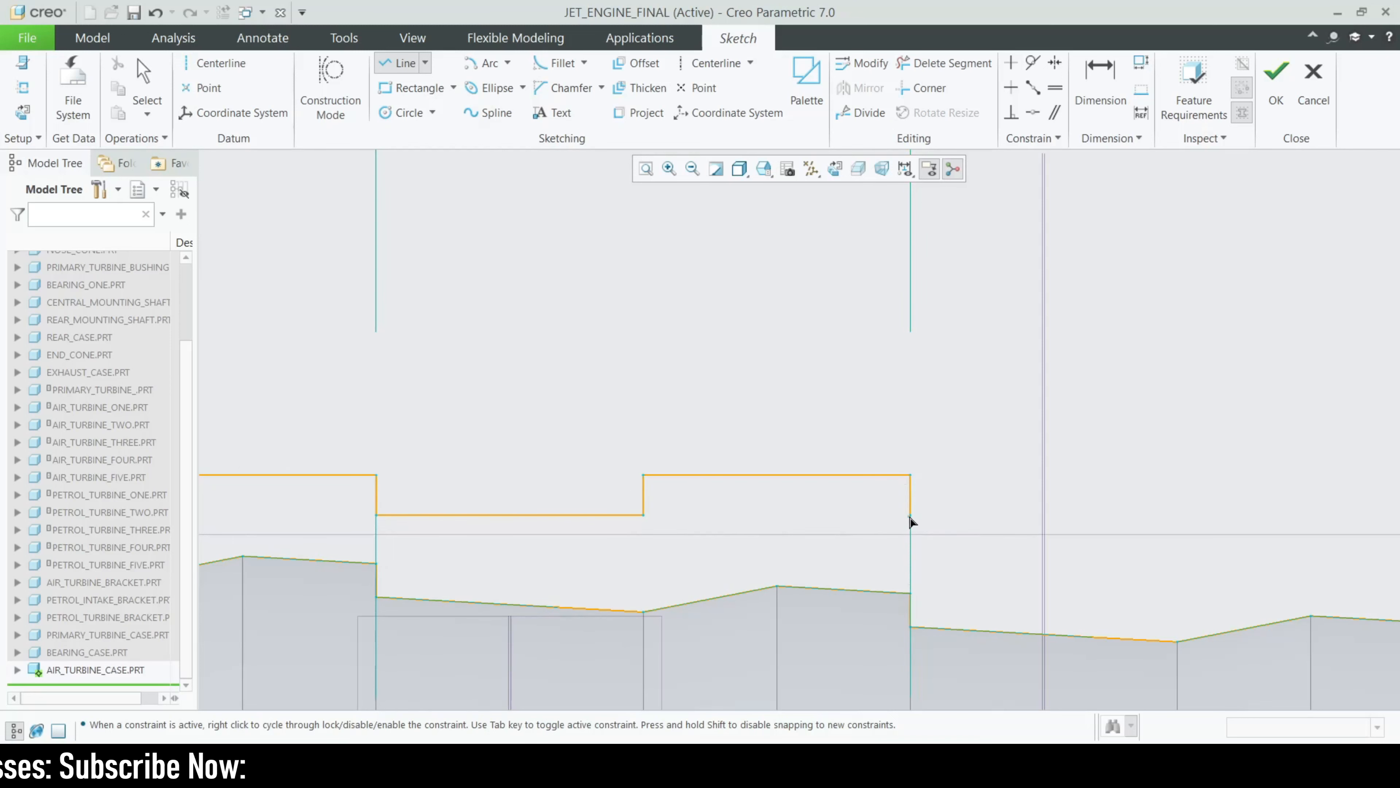
{"action": "left_click", "coordinate": [910, 515]}
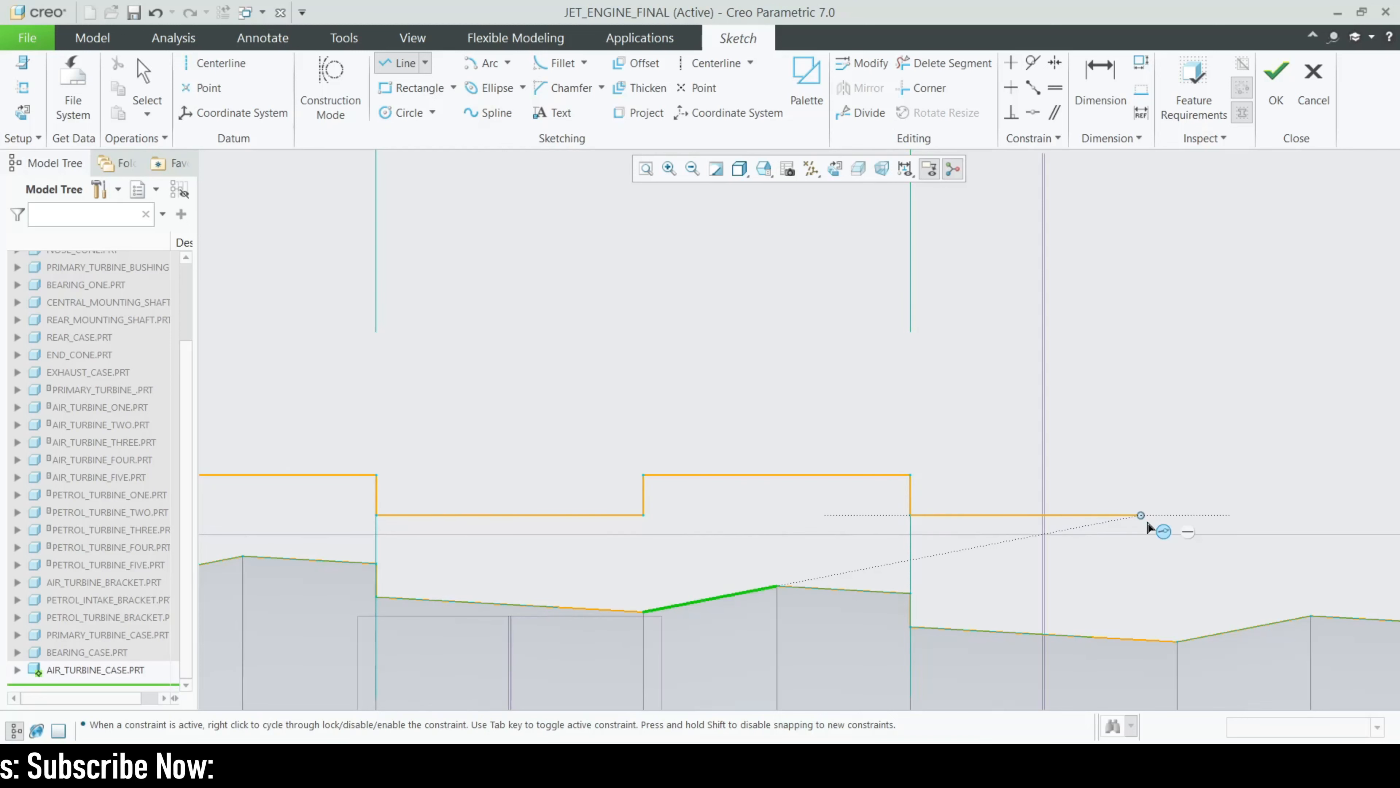
{"action": "left_click", "coordinate": [1174, 521]}
{"action": "left_click", "coordinate": [1178, 475]}
Sketch the third raised horizontal line from the second recess's upper rear corner towards the rear and set its length to 20
{"action": "scroll", "coordinate": [788, 535], "scroll_direction": "up", "scroll_amount": 5}
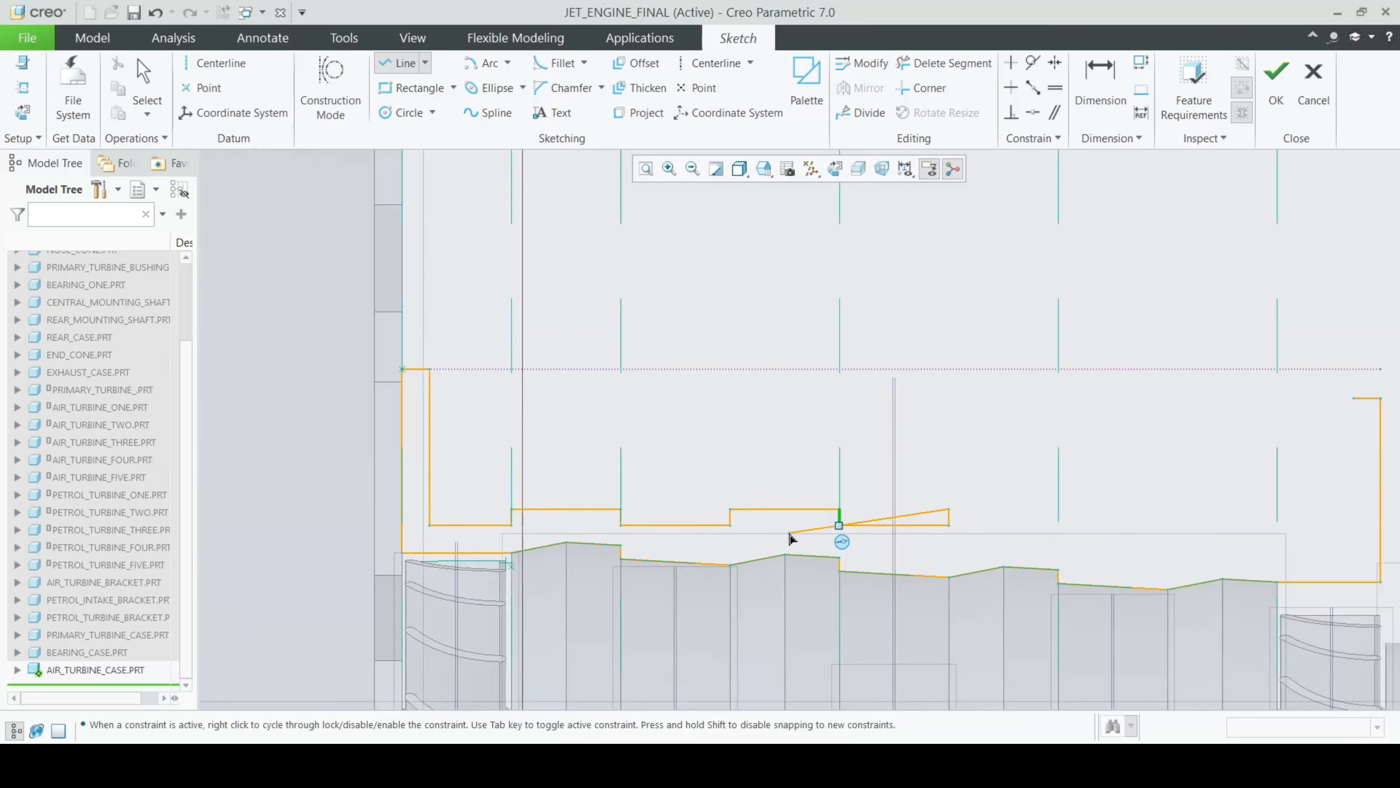
{"action": "scroll", "coordinate": [1003, 545], "scroll_direction": "down", "scroll_amount": 3}
{"action": "left_click", "coordinate": [982, 478]}
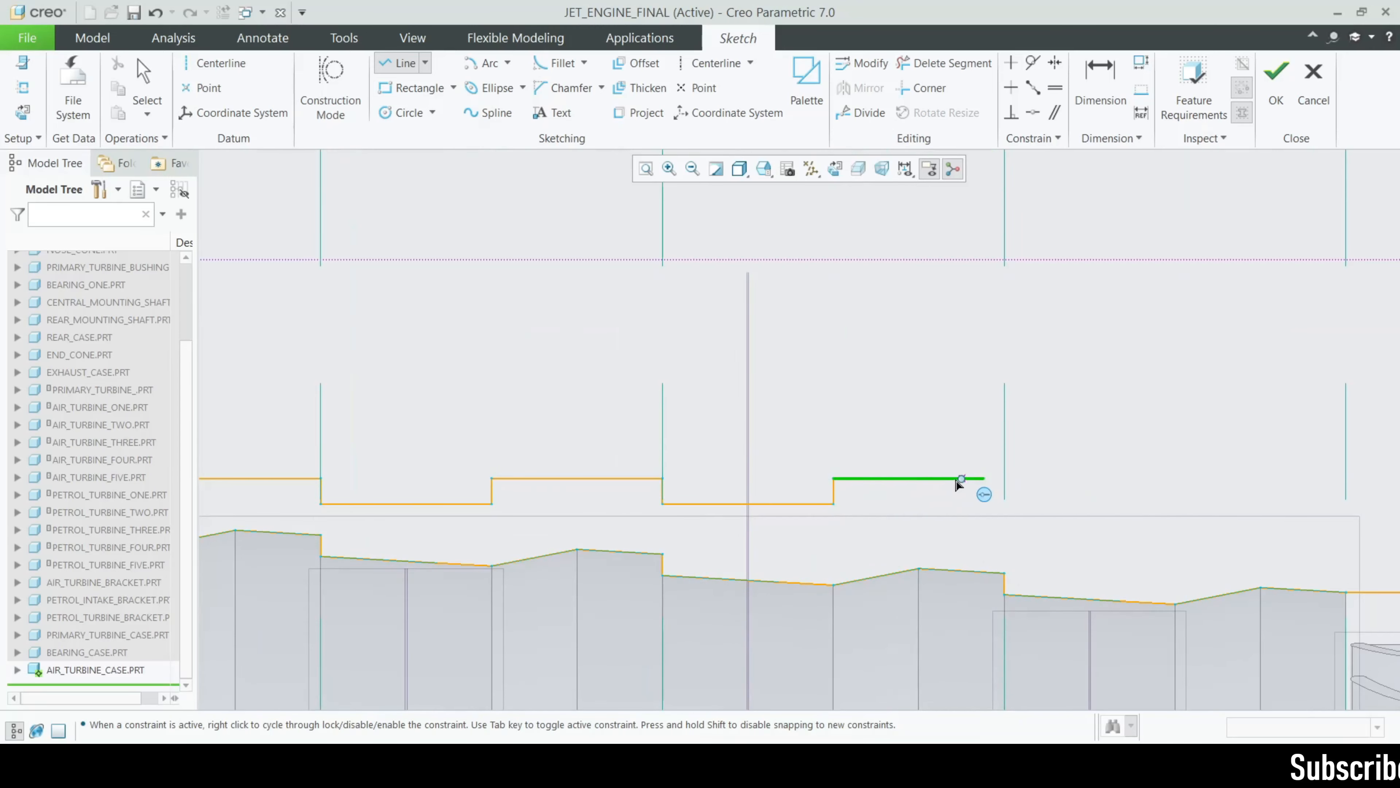
{"action": "middle_click", "coordinate": [953, 475]}
{"action": "double_click", "coordinate": [899, 414]}
{"action": "type", "text": "20"}
{"action": "key", "text": "Return"}
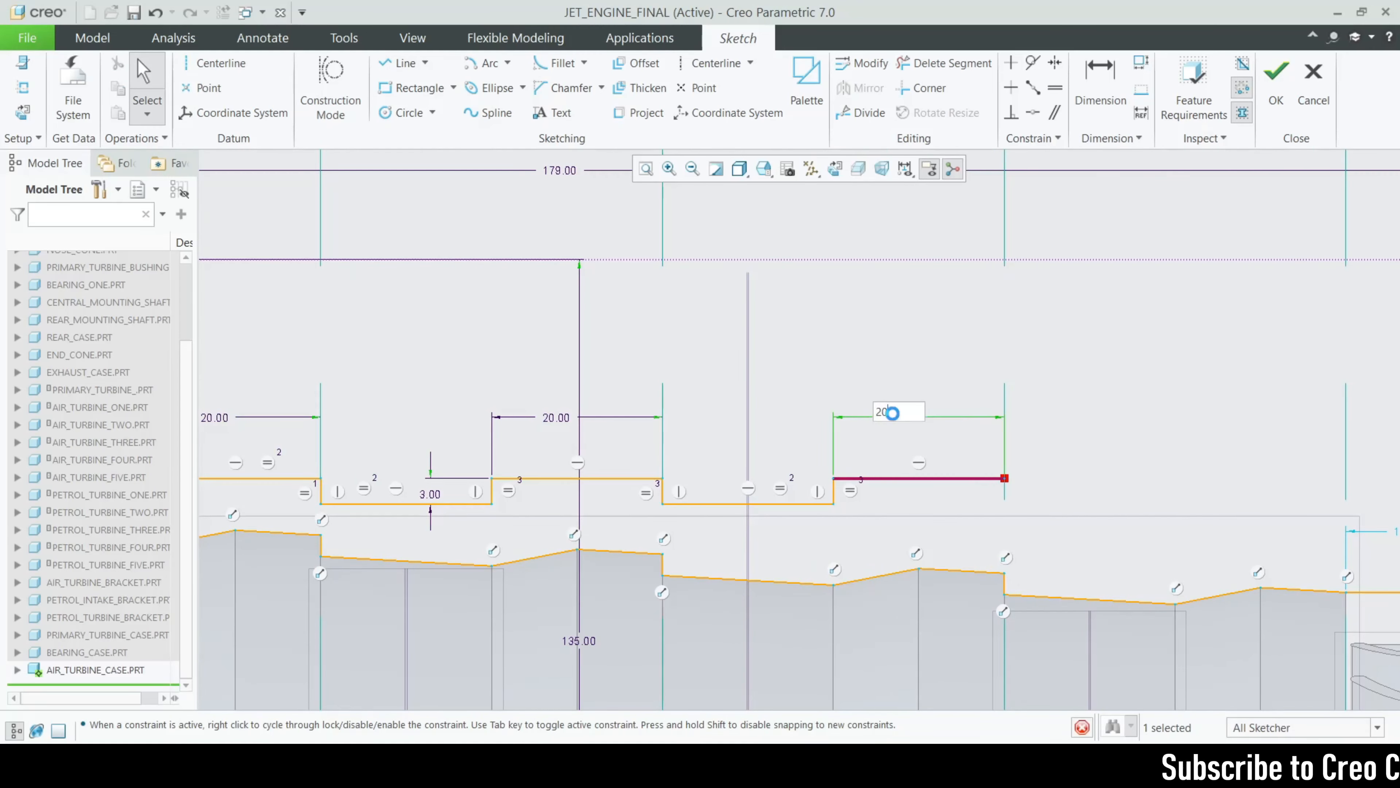
Sketch a vertical line down from the third raised segment's rear end and set its length to 3
{"action": "left_click", "coordinate": [402, 63]}
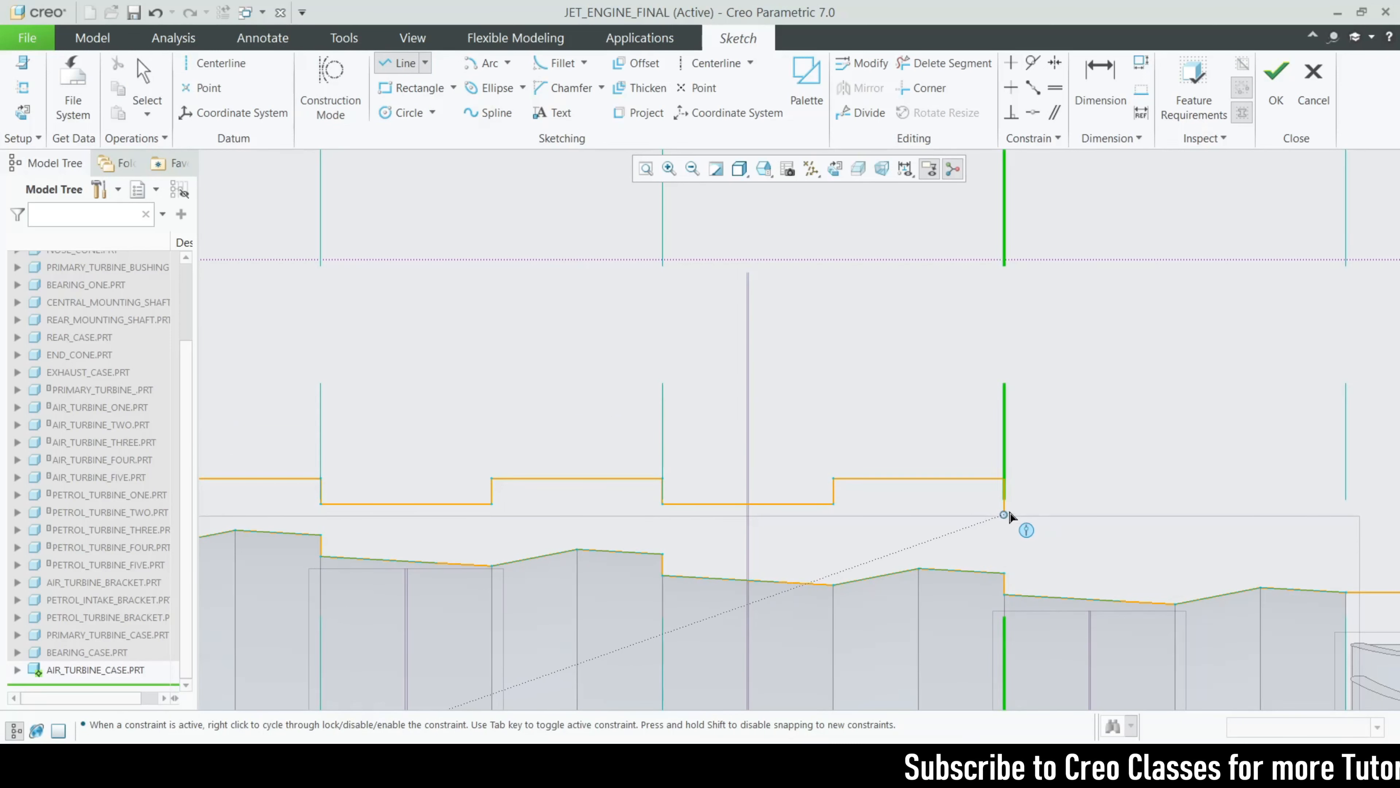
{"action": "left_click", "coordinate": [1005, 500]}
{"action": "scroll", "coordinate": [1010, 494], "scroll_direction": "down", "scroll_amount": 3}
{"action": "middle_click", "coordinate": [1009, 497]}
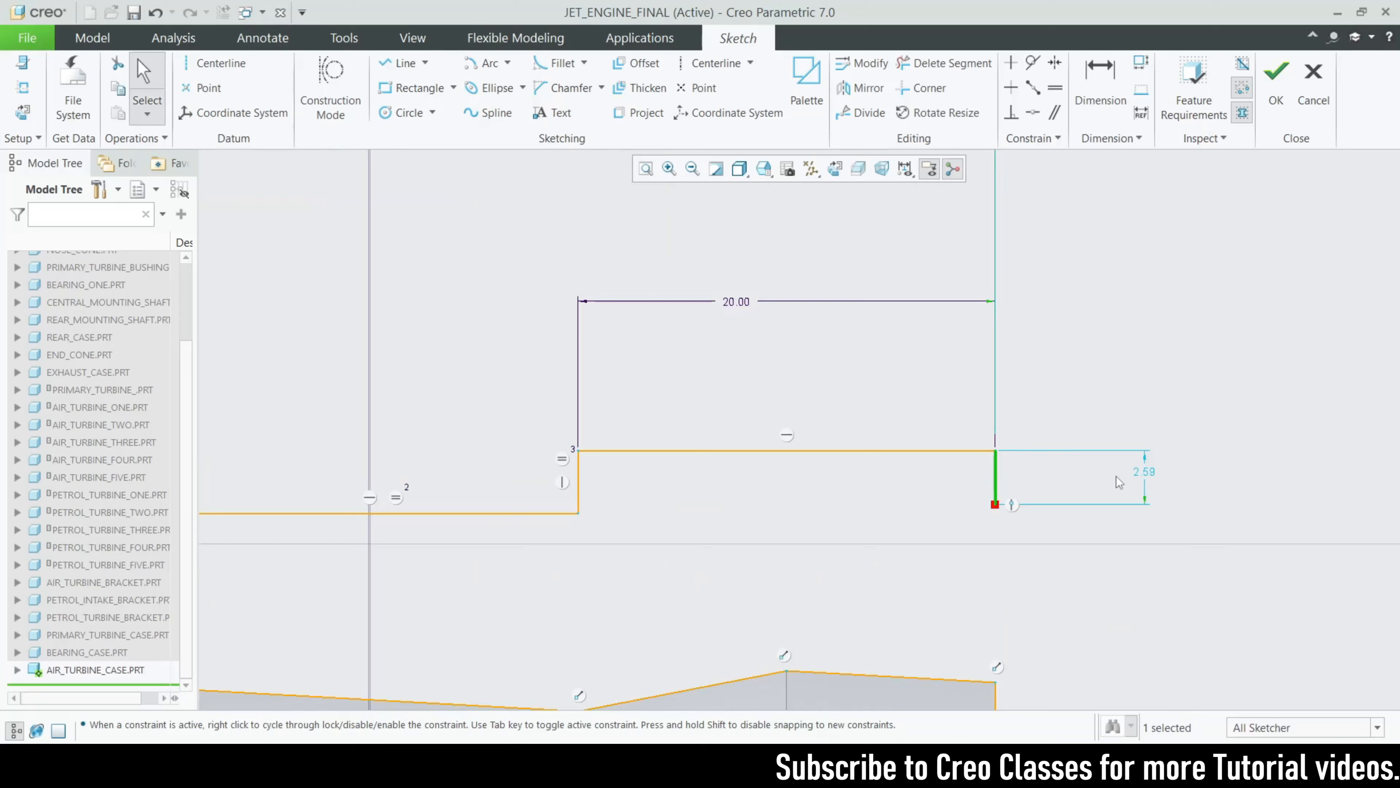
{"action": "double_click", "coordinate": [1140, 476]}
{"action": "type", "text": "3"}
{"action": "key", "text": "Return"}
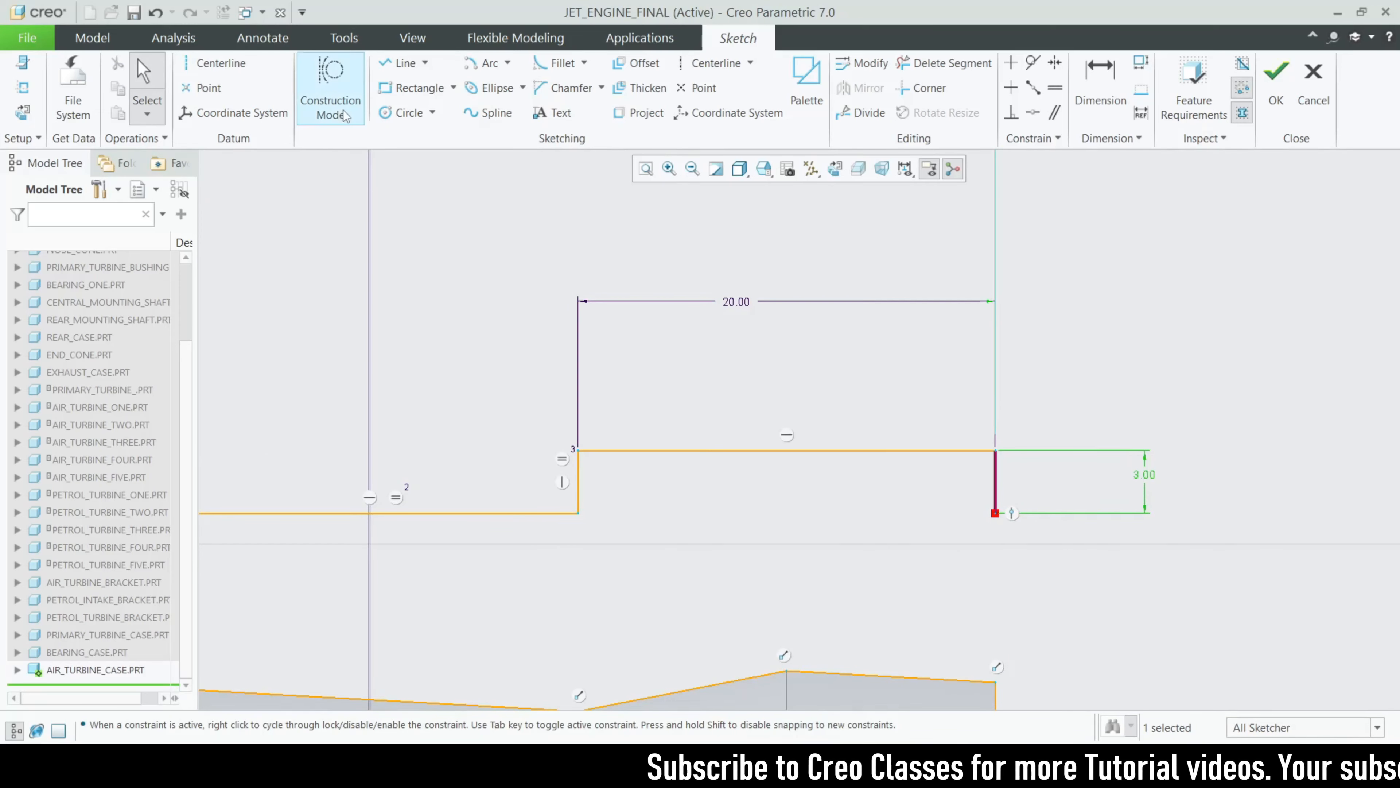
Sketch the third recess's horizontal line from the vertical line's lower end towards the rear and set its length to 20
{"action": "left_click", "coordinate": [415, 64]}
{"action": "scroll", "coordinate": [492, 467], "scroll_direction": "up", "scroll_amount": 3}
{"action": "scroll", "coordinate": [893, 510], "scroll_direction": "down", "scroll_amount": 2}
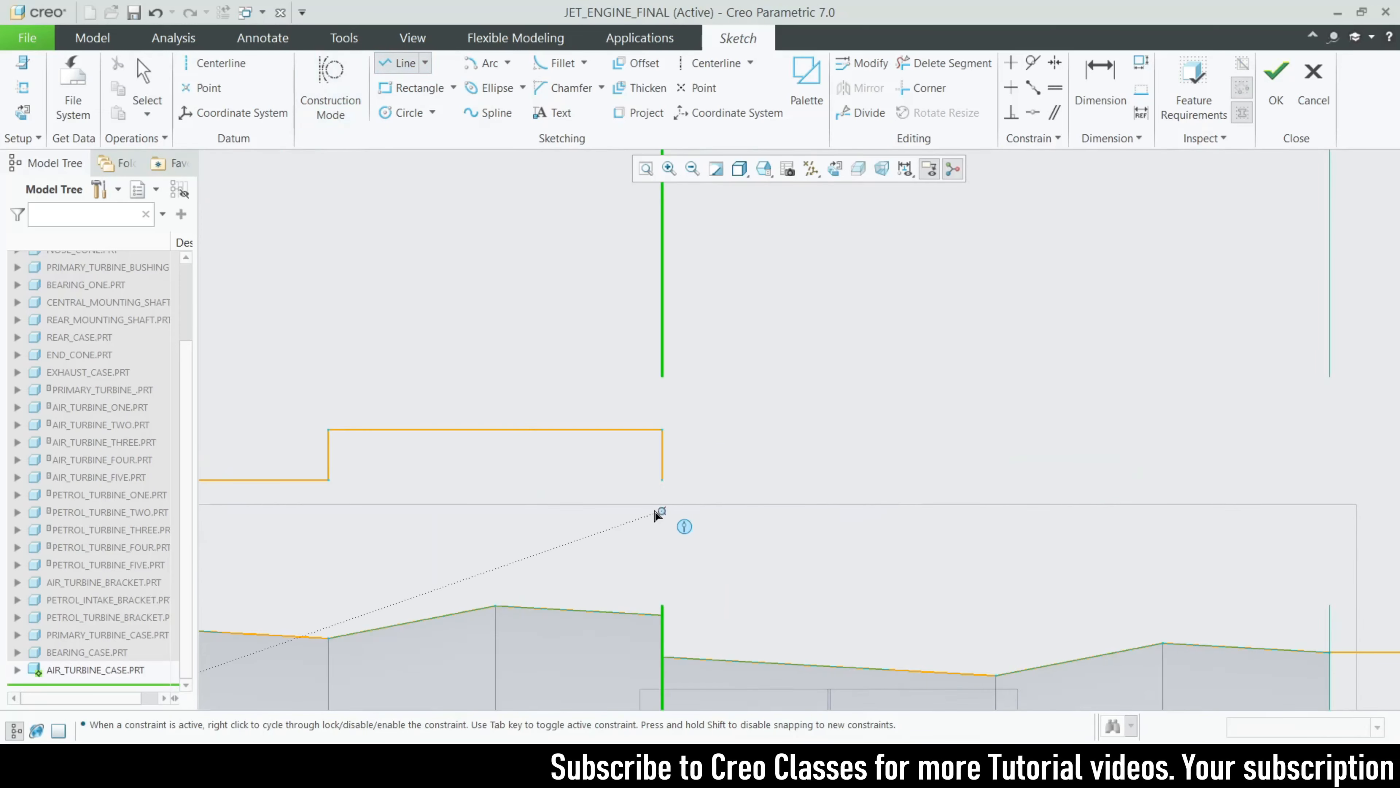
{"action": "left_click", "coordinate": [663, 479]}
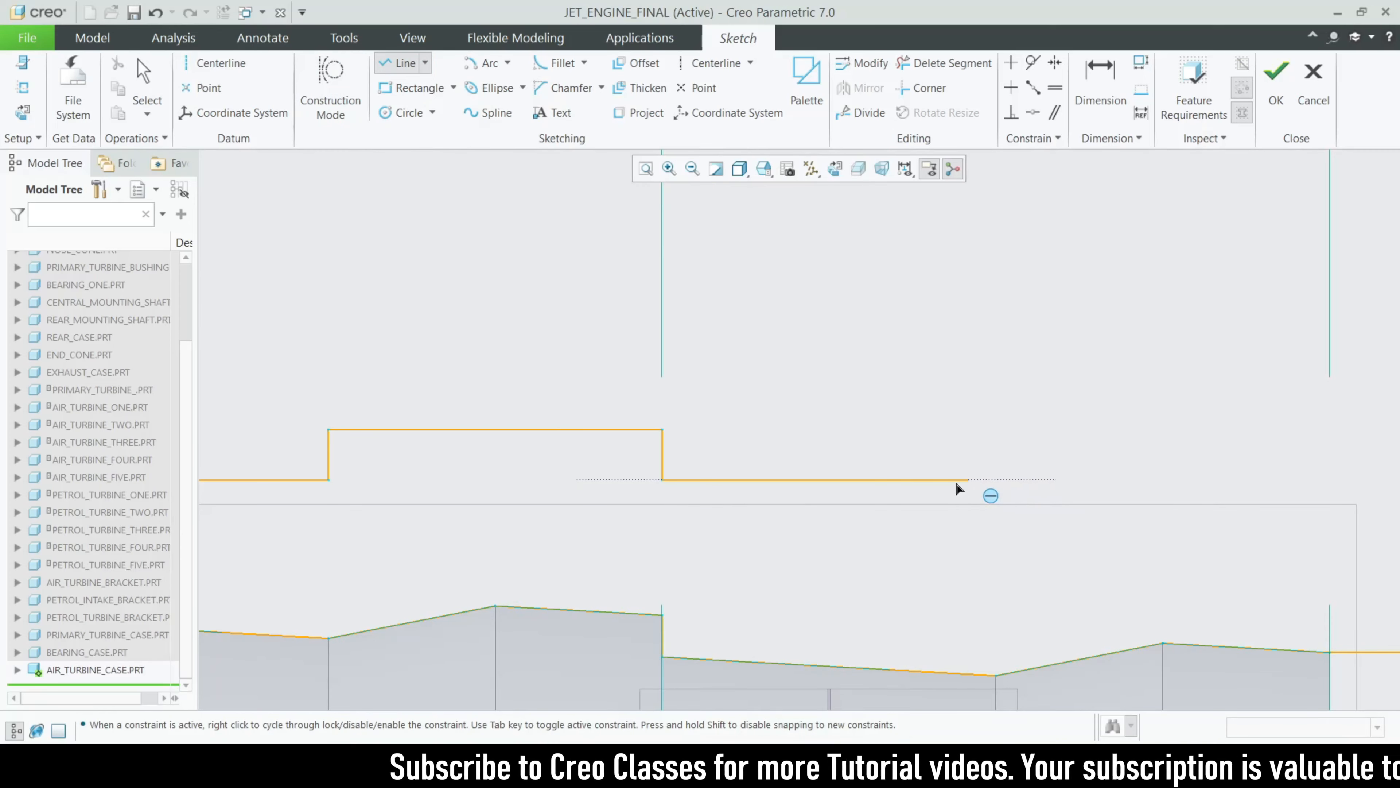
{"action": "left_click", "coordinate": [949, 480]}
{"action": "middle_click", "coordinate": [952, 484]}
{"action": "middle_click", "coordinate": [874, 448]}
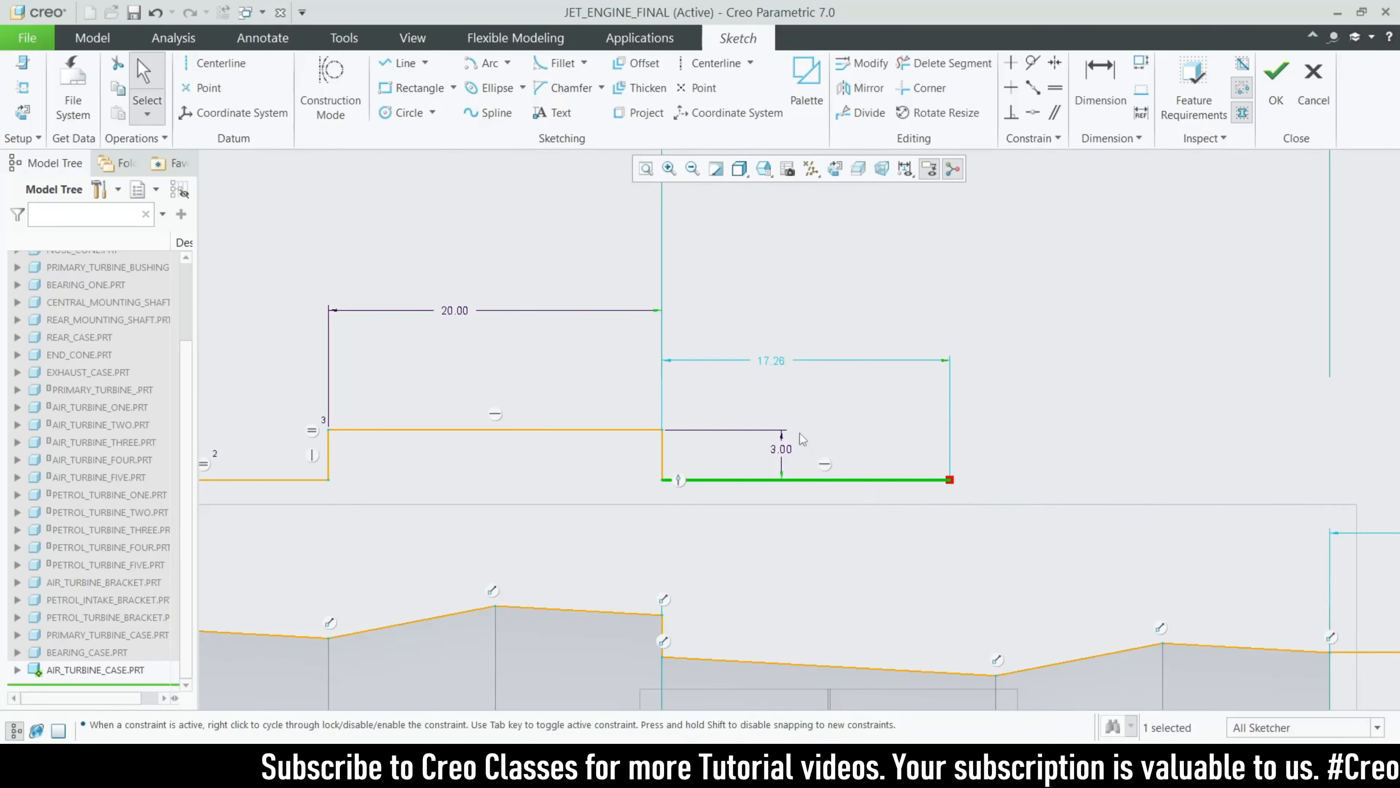
{"action": "double_click", "coordinate": [777, 362]}
{"action": "type", "text": "20"}
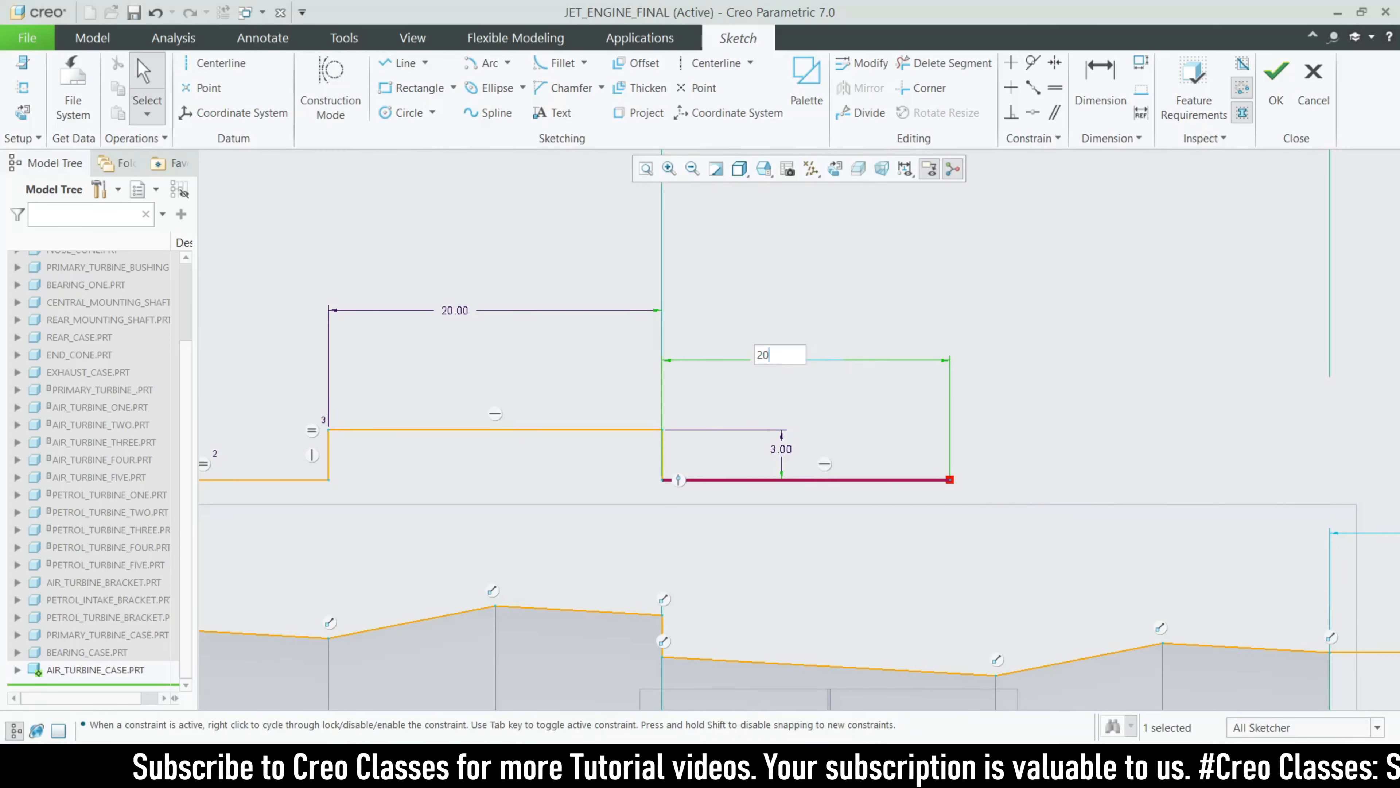
{"action": "key", "text": "Return"}
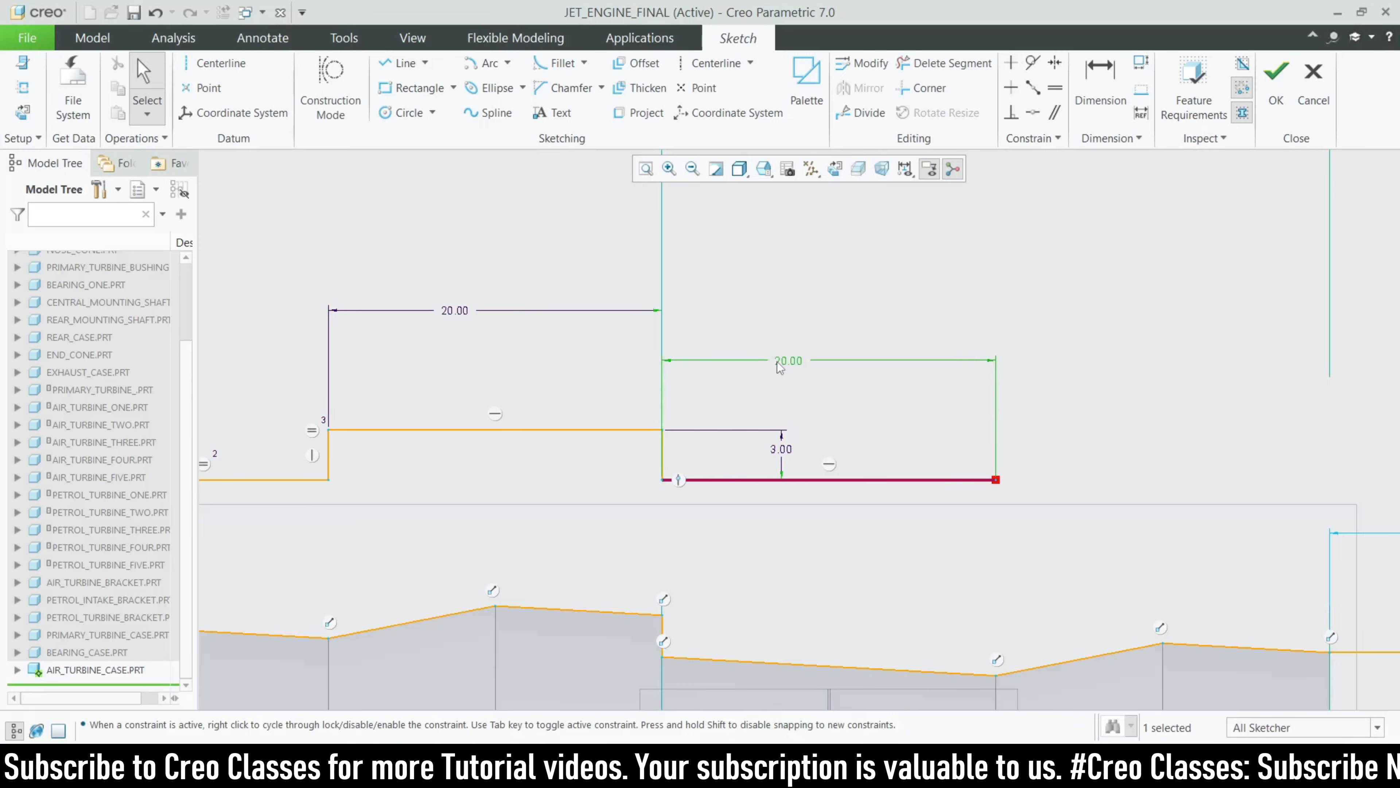
Sketch a vertical line up from the third recess's rear end, remove its equal-length constraint and set its length to 3
{"action": "scroll", "coordinate": [781, 381], "scroll_direction": "up", "scroll_amount": 8}
{"action": "scroll", "coordinate": [847, 417], "scroll_direction": "down", "scroll_amount": 4}
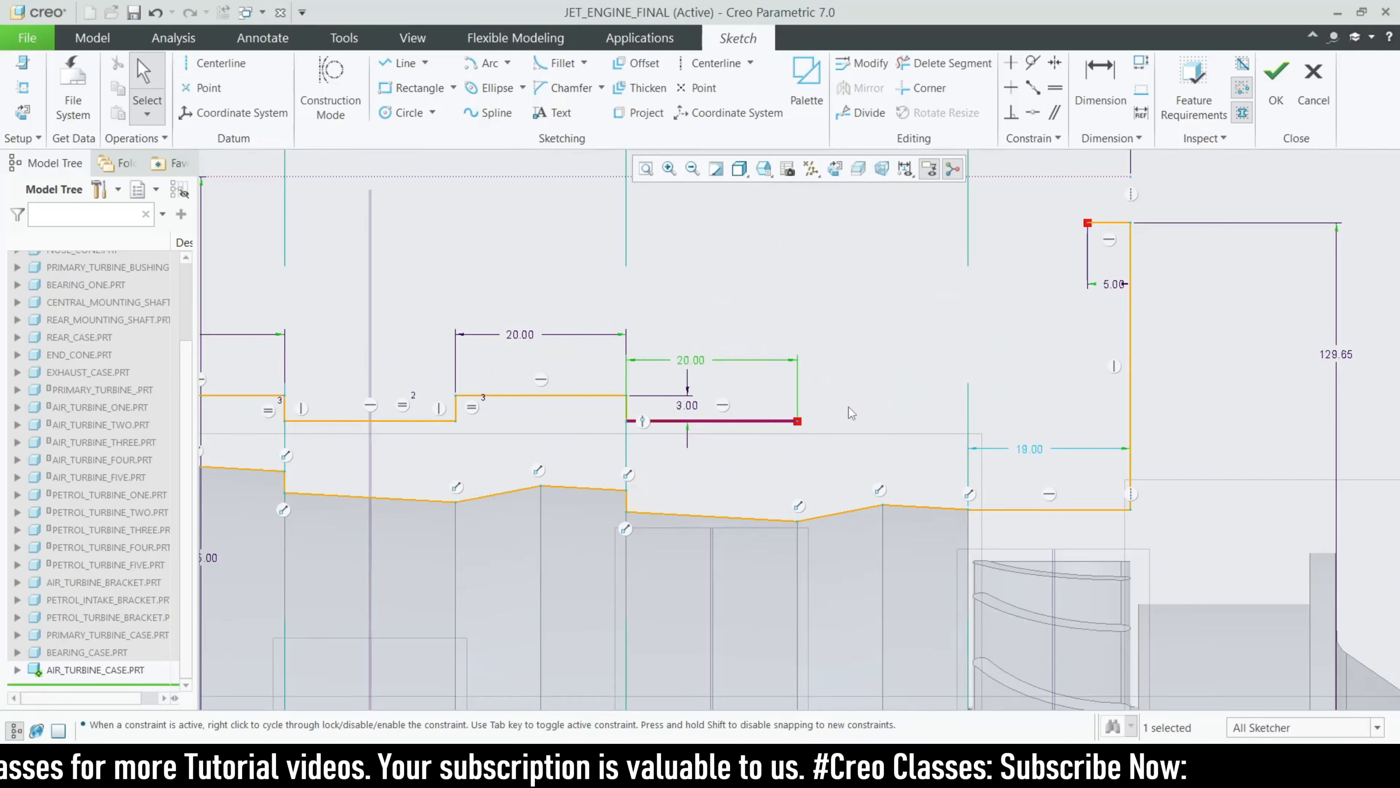
{"action": "scroll", "coordinate": [849, 422], "scroll_direction": "down", "scroll_amount": 2}
{"action": "scroll", "coordinate": [894, 401], "scroll_direction": "up", "scroll_amount": 2}
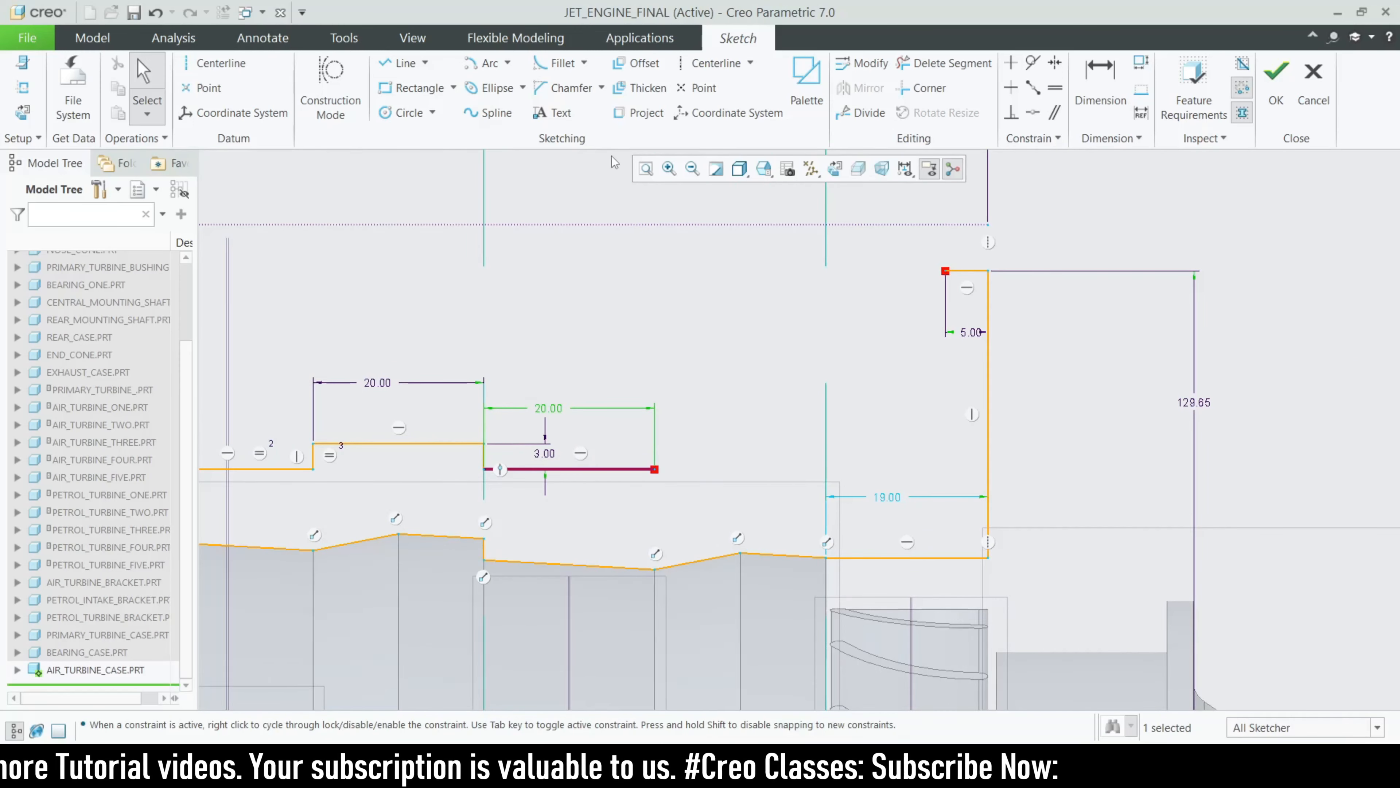
{"action": "left_click", "coordinate": [400, 63]}
{"action": "left_click", "coordinate": [654, 469]}
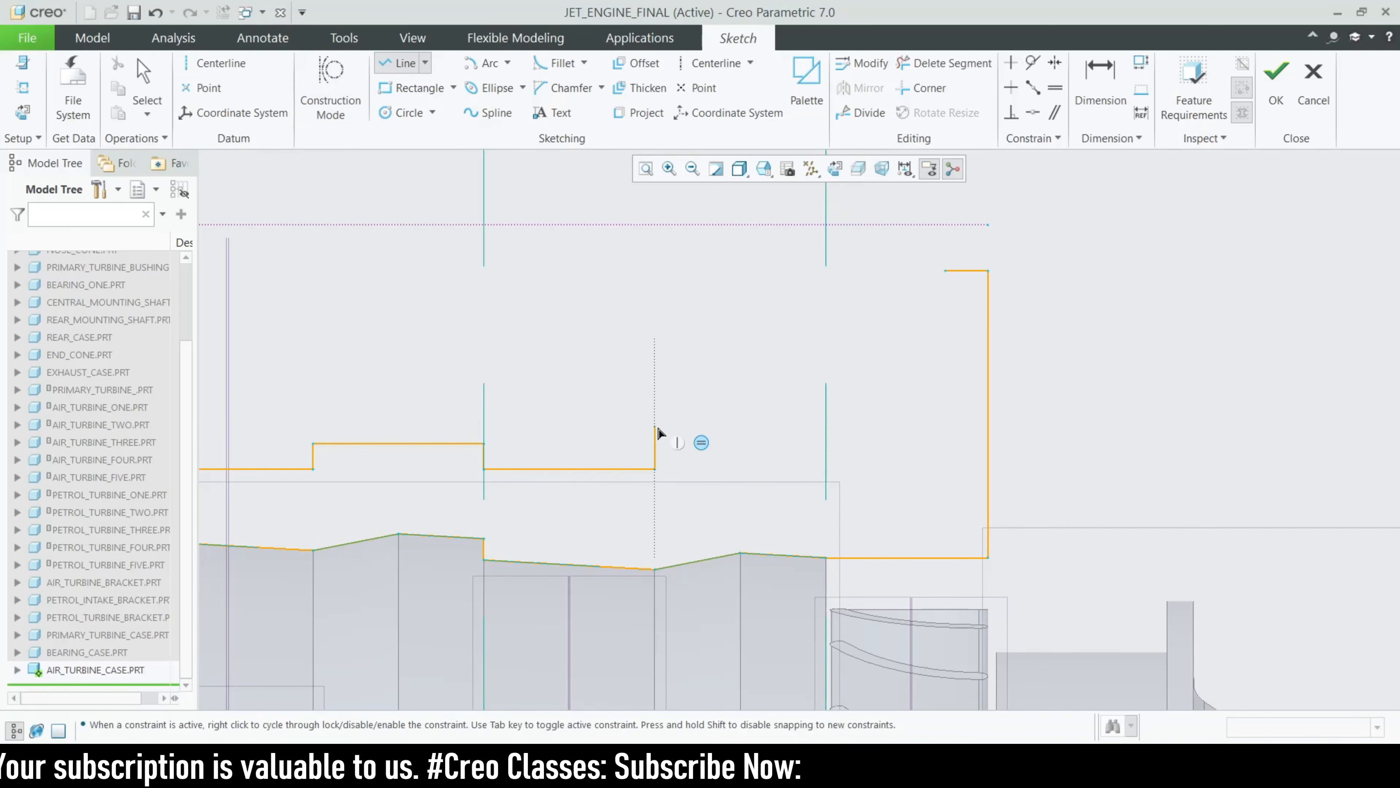
{"action": "left_click", "coordinate": [655, 427]}
{"action": "middle_click", "coordinate": [654, 449]}
{"action": "middle_click", "coordinate": [654, 449]}
{"action": "scroll", "coordinate": [655, 448], "scroll_direction": "up", "scroll_amount": 2}
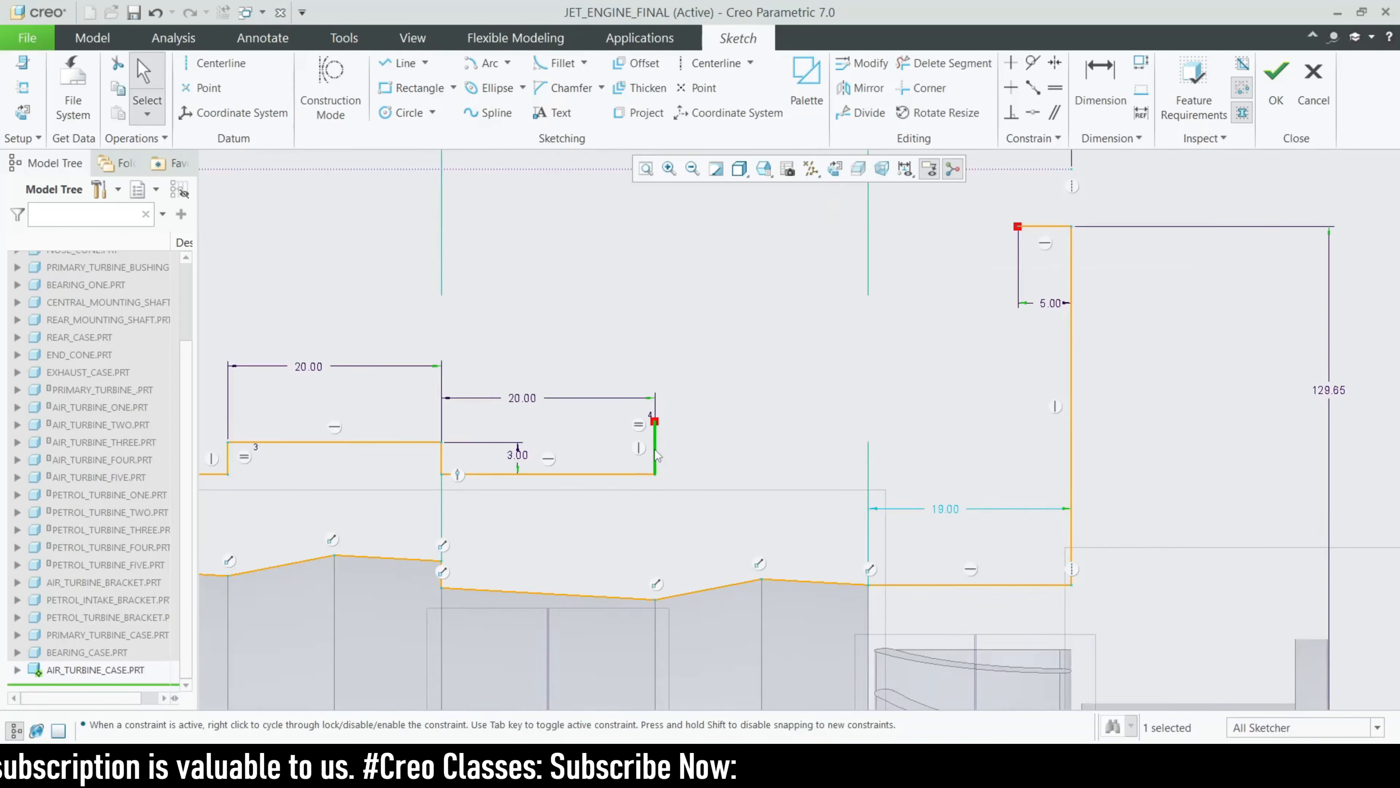
{"action": "left_click", "coordinate": [640, 425]}
{"action": "key", "text": "Delete"}
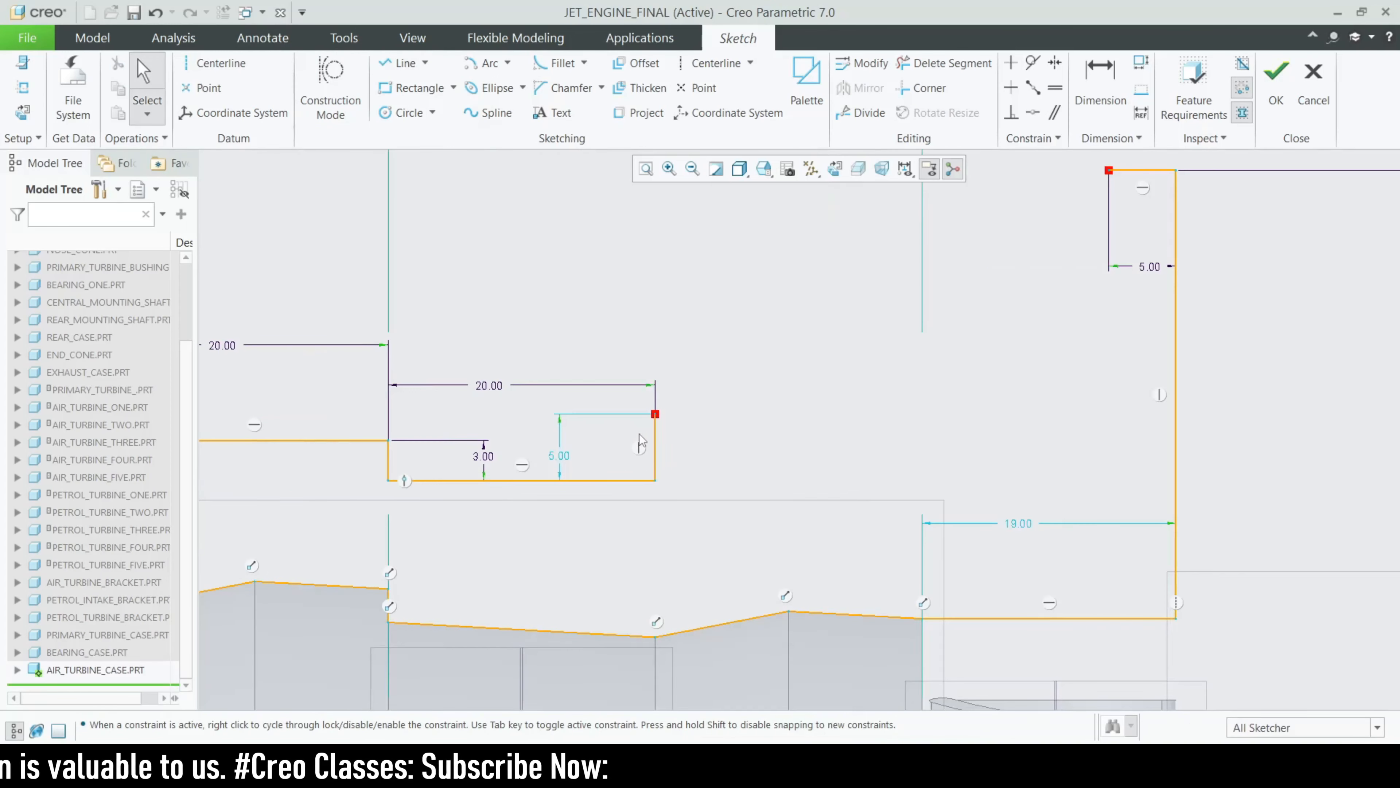
{"action": "double_click", "coordinate": [560, 457]}
{"action": "type", "text": "3"}
{"action": "key", "text": "Return"}
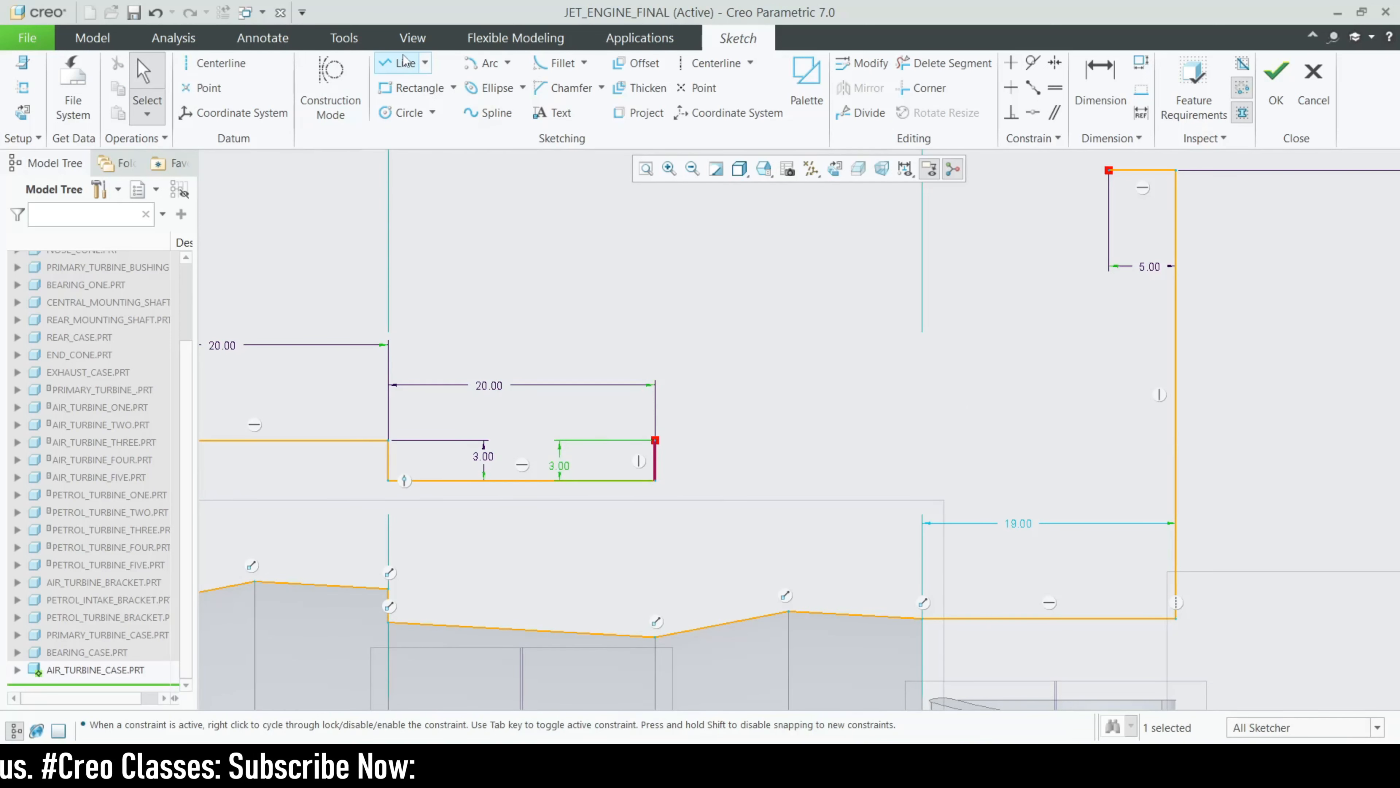
Sketch the fourth raised horizontal line towards the rear, remove its equal-length constraint and set its length to 20
{"action": "left_click", "coordinate": [405, 63]}
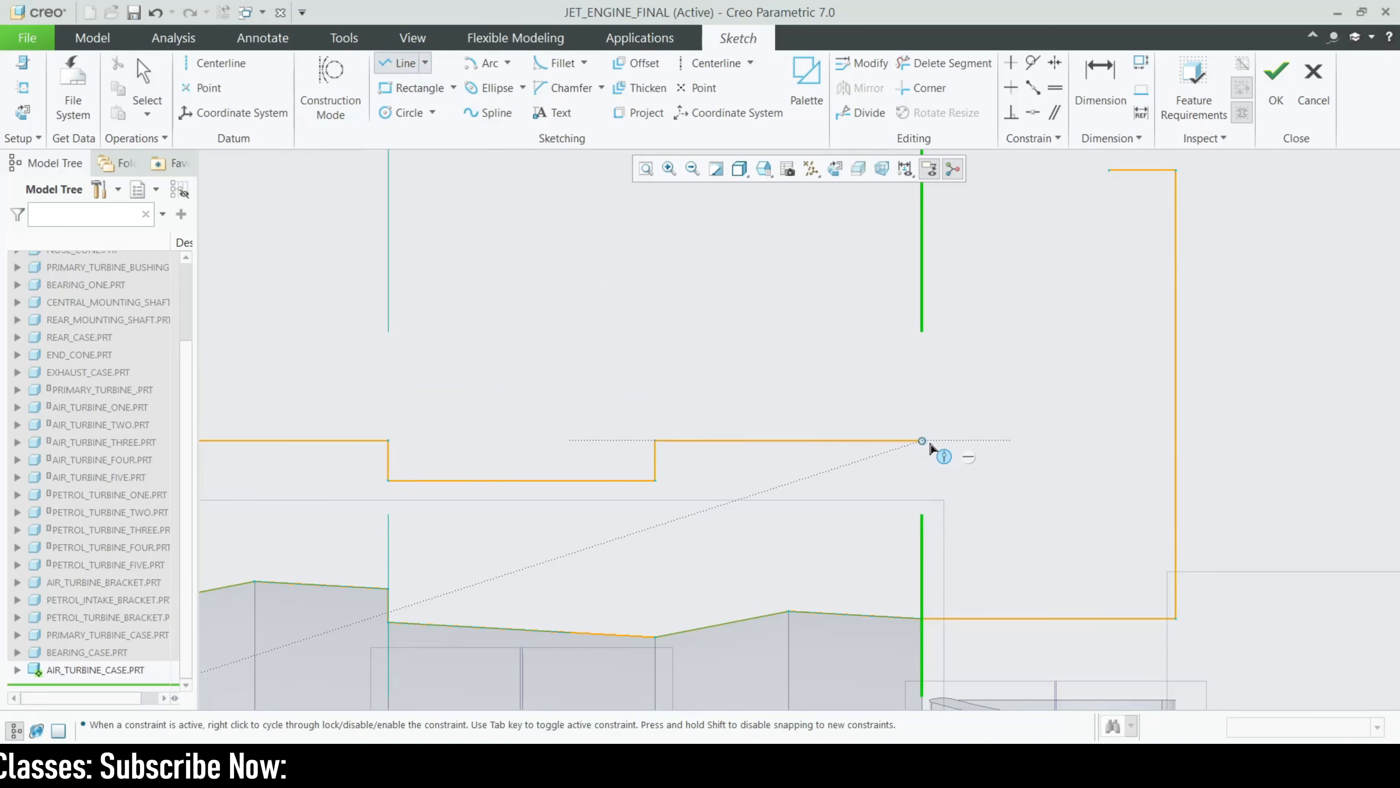
{"action": "middle_click", "coordinate": [917, 445]}
{"action": "middle_click", "coordinate": [900, 456]}
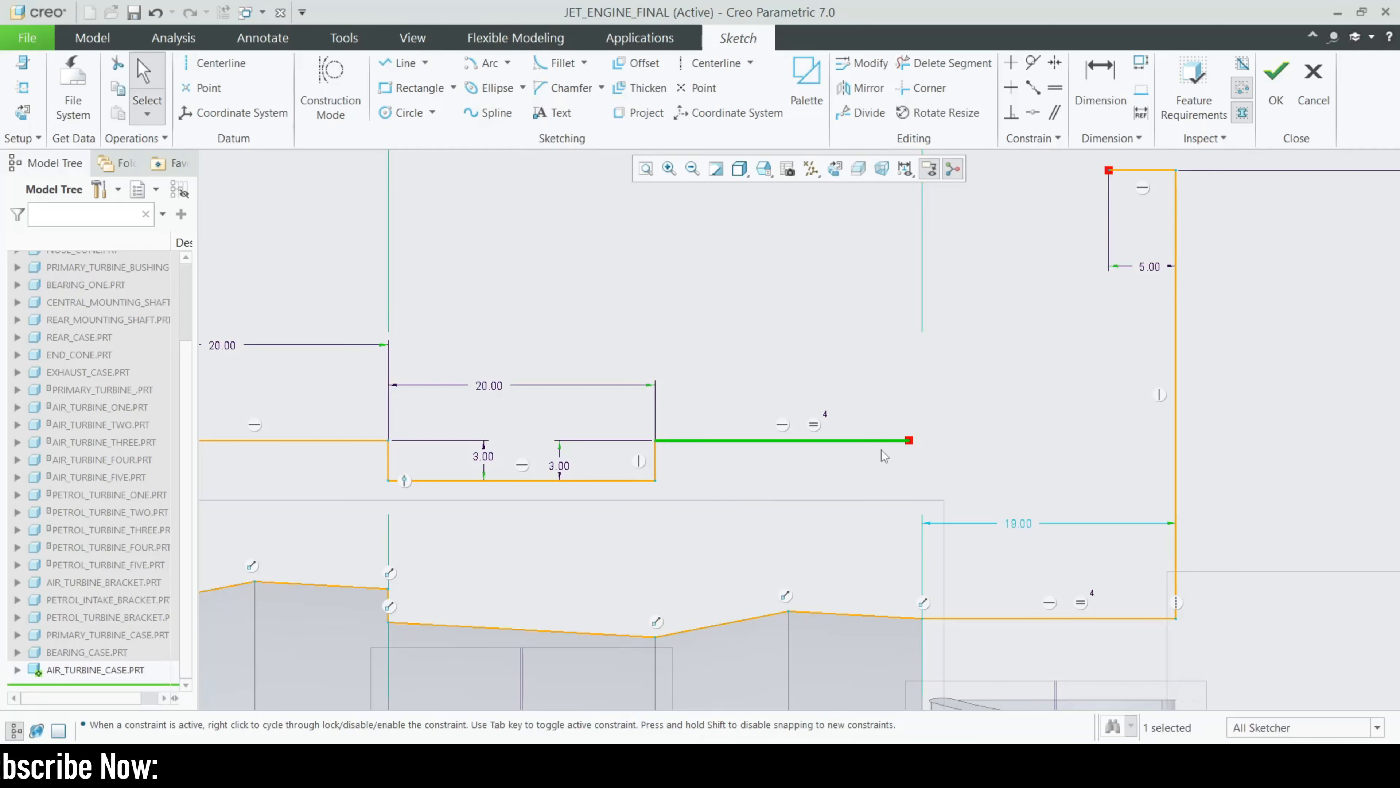
{"action": "key", "text": "Delete"}
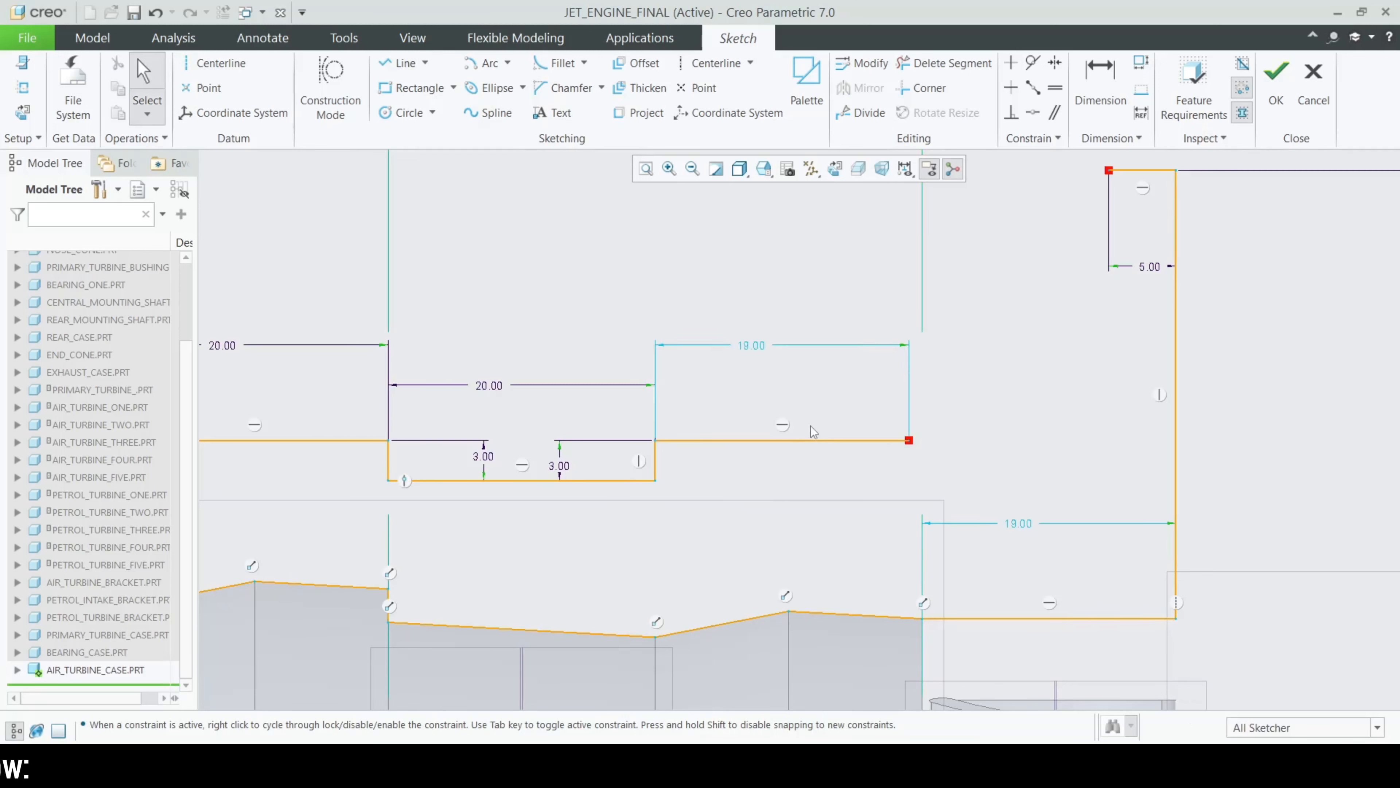
{"action": "type", "text": "20"}
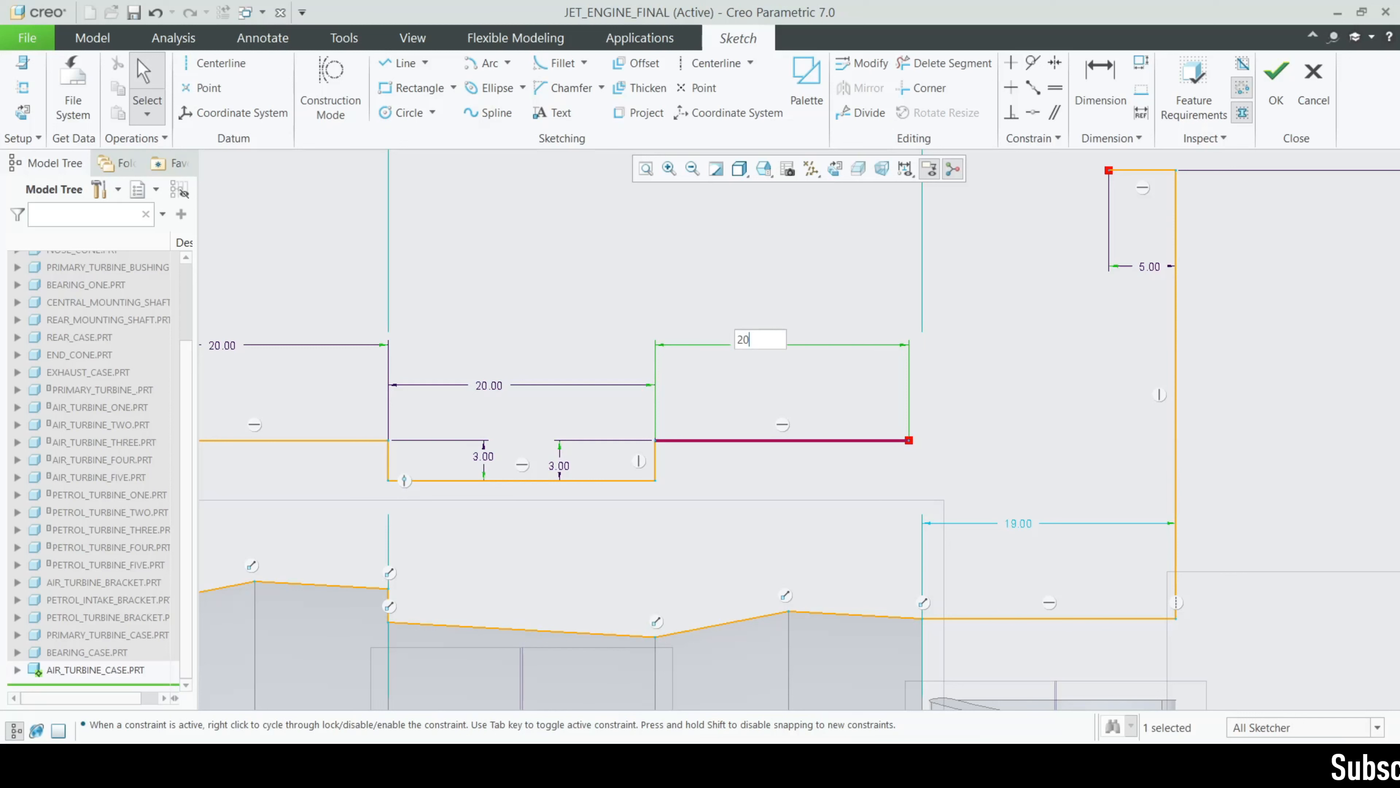
{"action": "key", "text": "Return"}
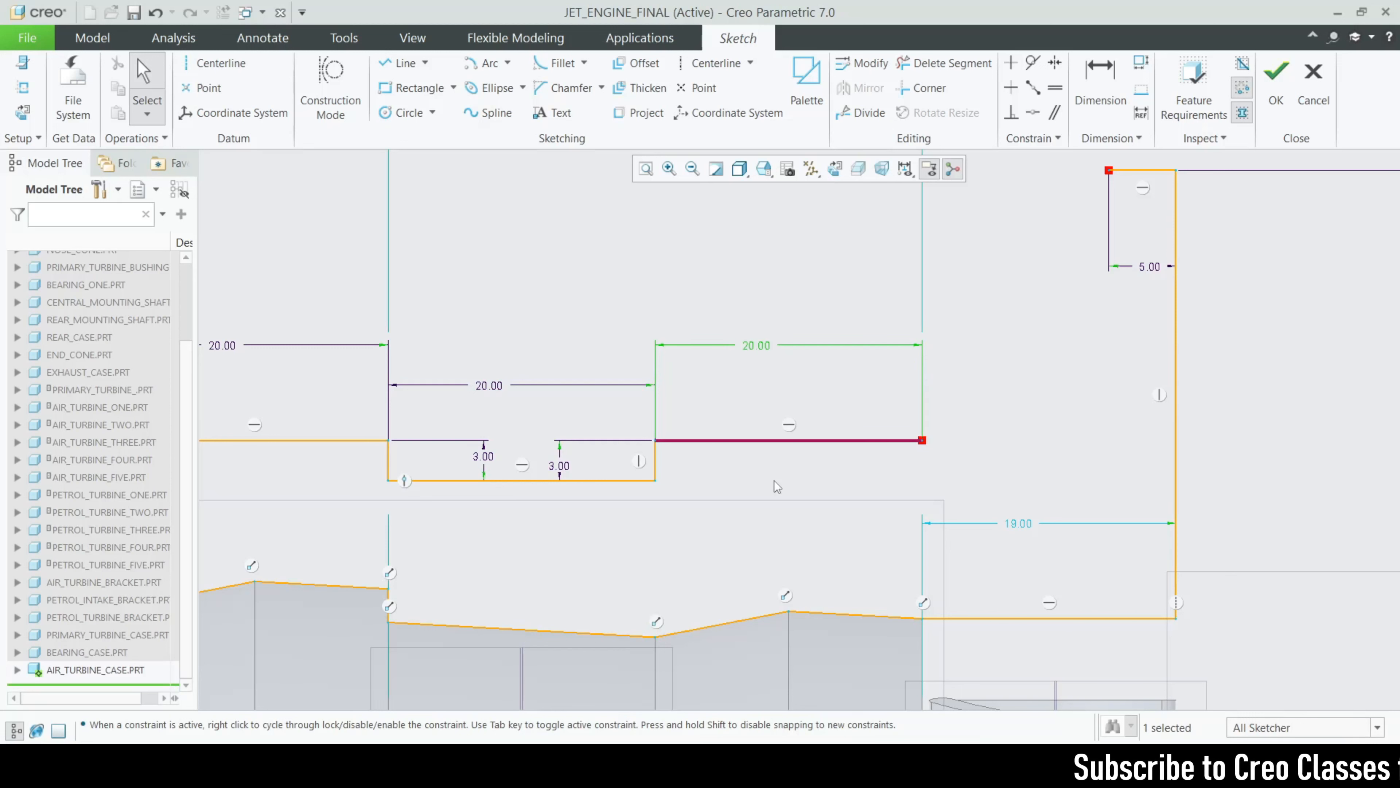
Sketch a vertical line down from the fourth raised segment's rear end and set its length to 3
{"action": "scroll", "coordinate": [772, 479], "scroll_direction": "down", "scroll_amount": 2}
{"action": "scroll", "coordinate": [871, 493], "scroll_direction": "up", "scroll_amount": 2}
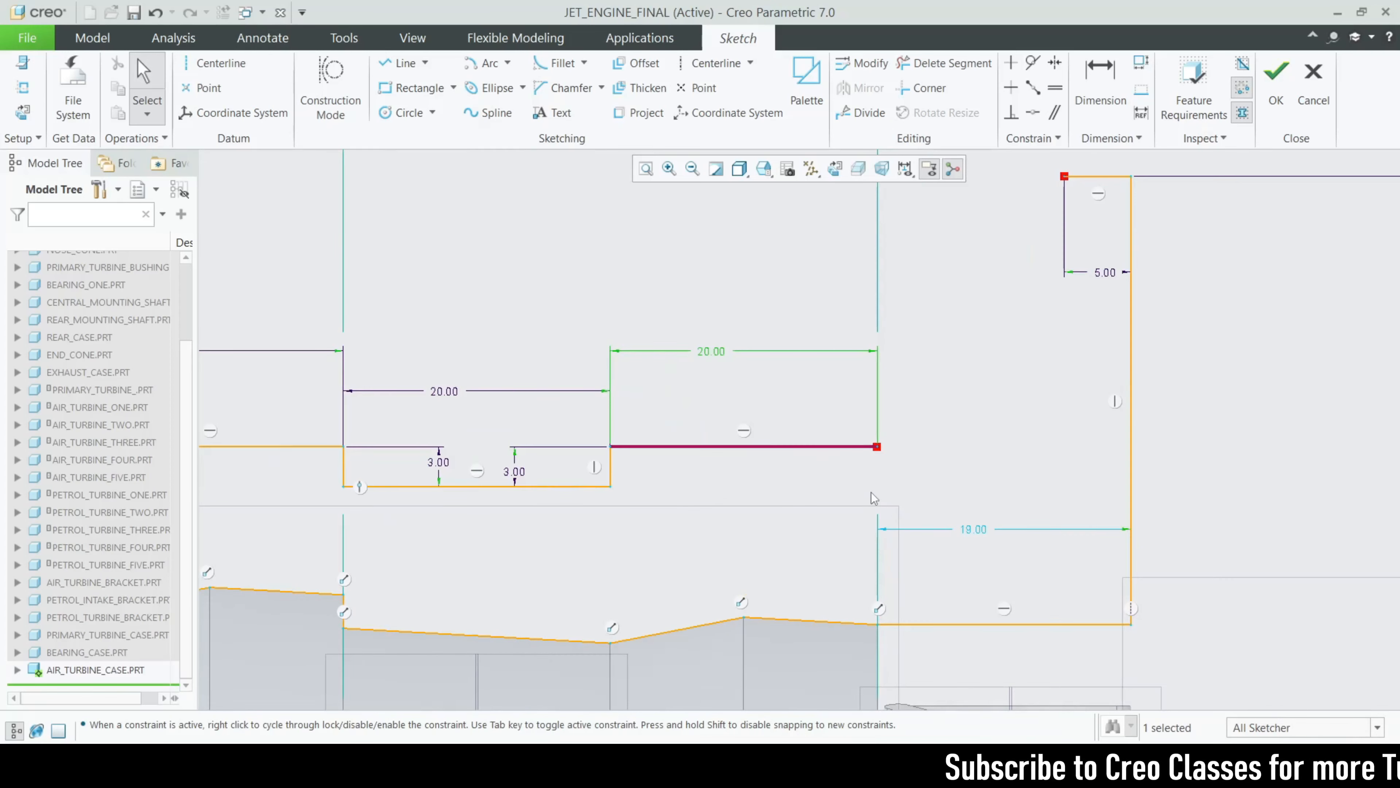
{"action": "left_click", "coordinate": [406, 65]}
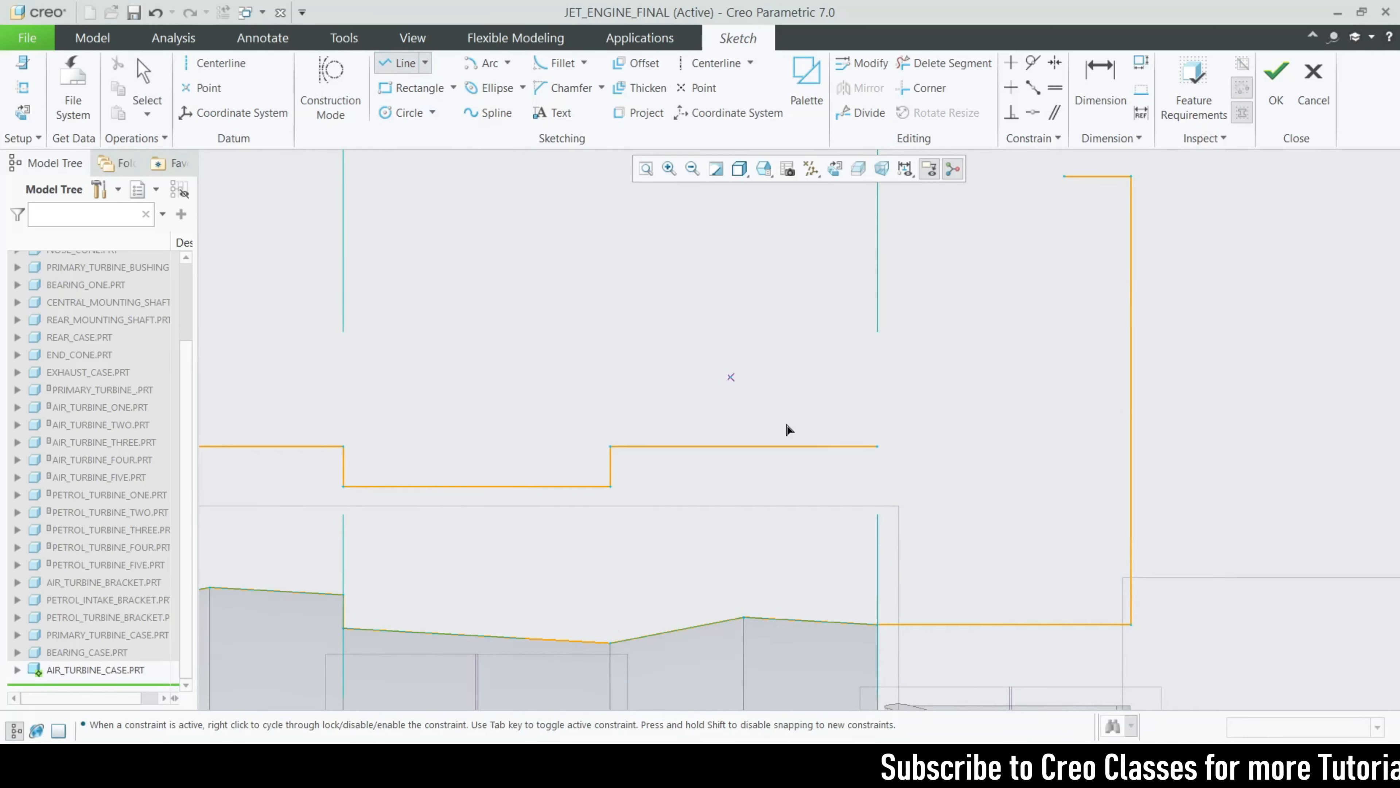
{"action": "left_click", "coordinate": [878, 493]}
{"action": "middle_click", "coordinate": [879, 488]}
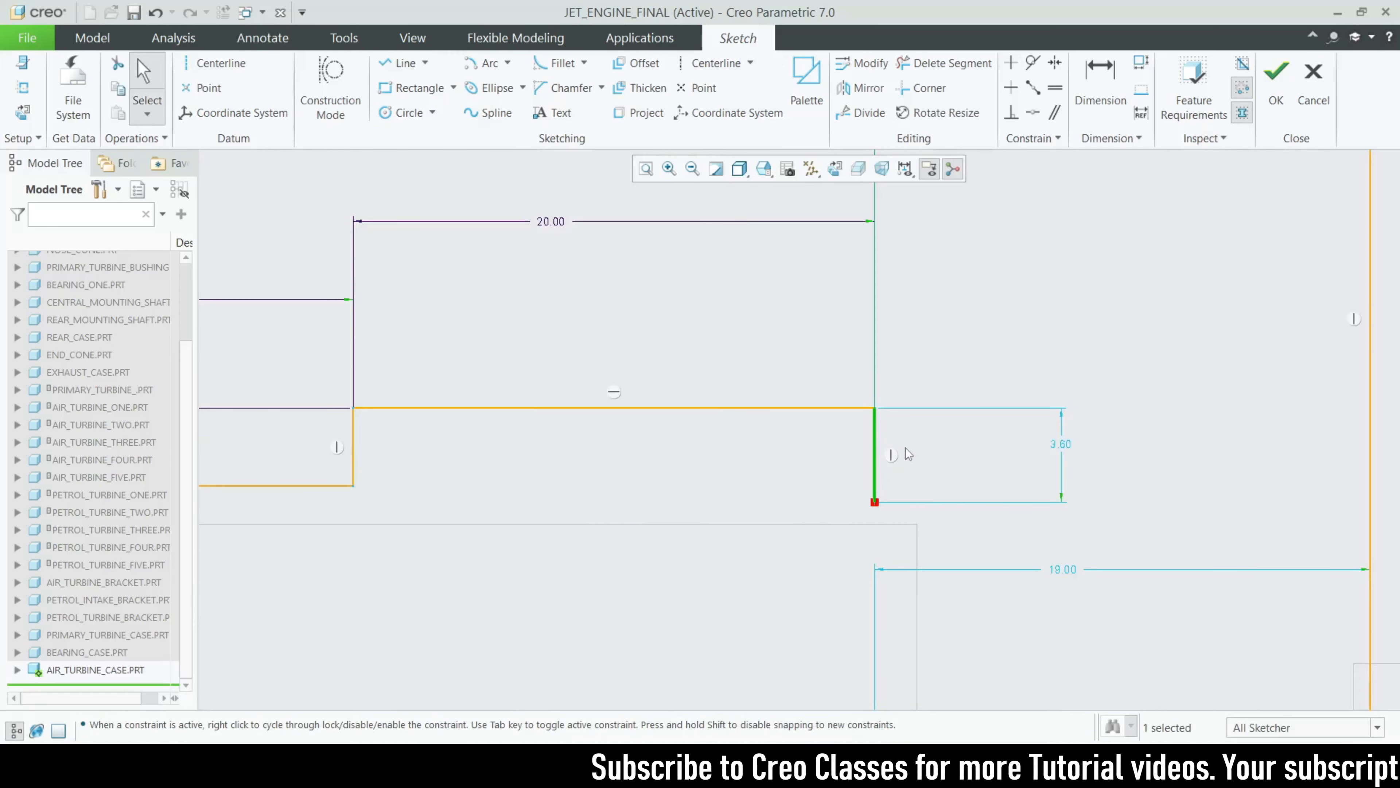
{"action": "double_click", "coordinate": [1065, 446]}
{"action": "type", "text": "3"}
{"action": "key", "text": "Return"}
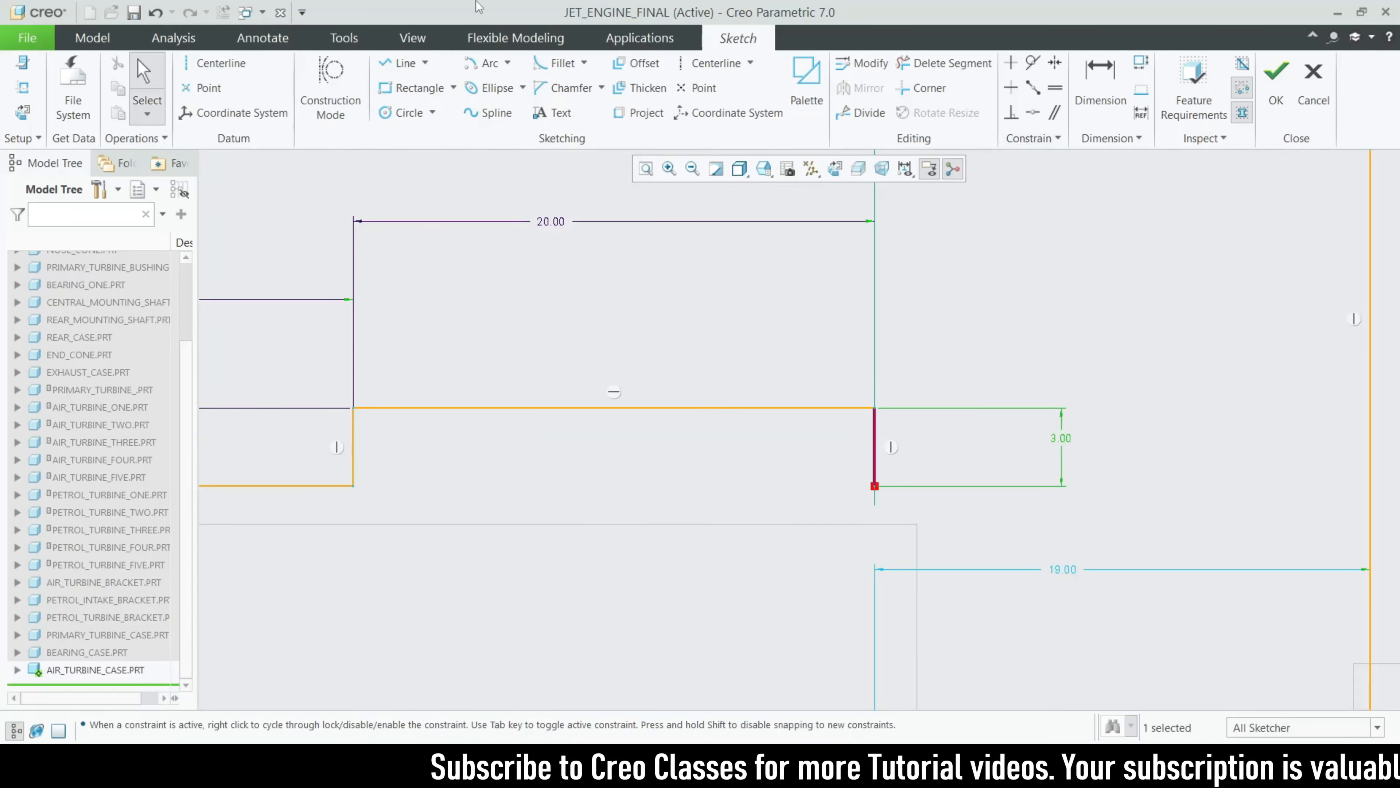
Sketch a horizontal line from the last vertical line's lower end towards the rear flange's vertical line
{"action": "left_click", "coordinate": [407, 65]}
{"action": "scroll", "coordinate": [576, 468], "scroll_direction": "up", "scroll_amount": 4}
{"action": "scroll", "coordinate": [707, 497], "scroll_direction": "down", "scroll_amount": 1}
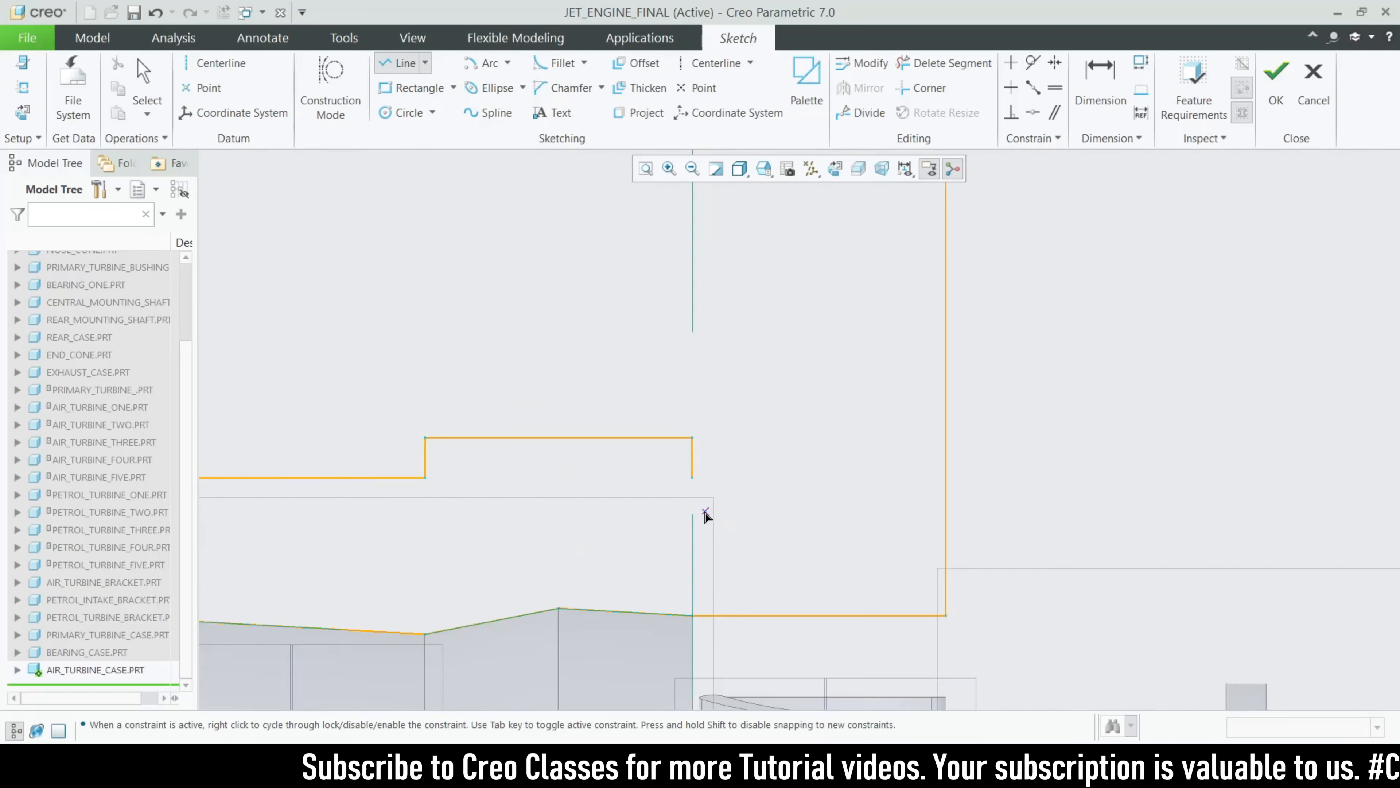
{"action": "left_click", "coordinate": [694, 478]}
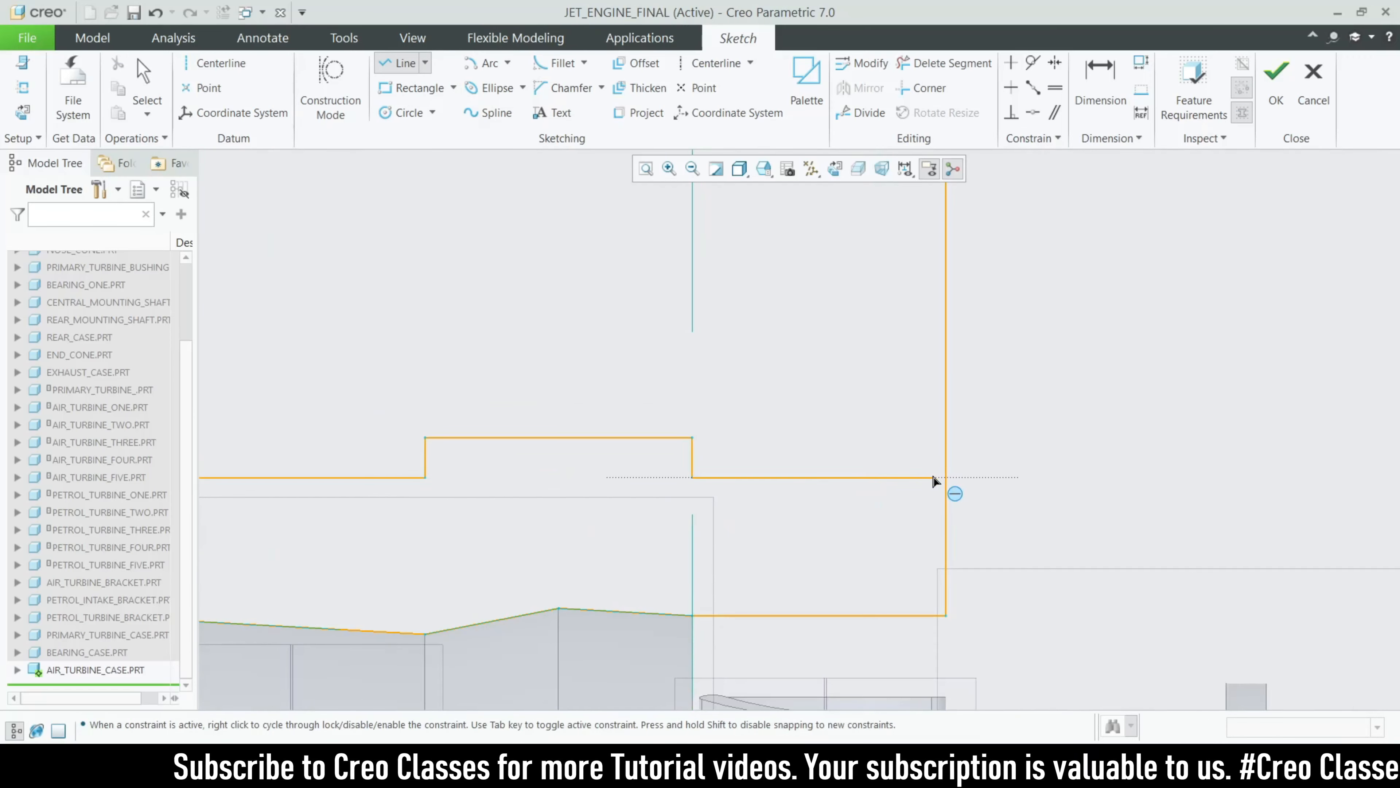
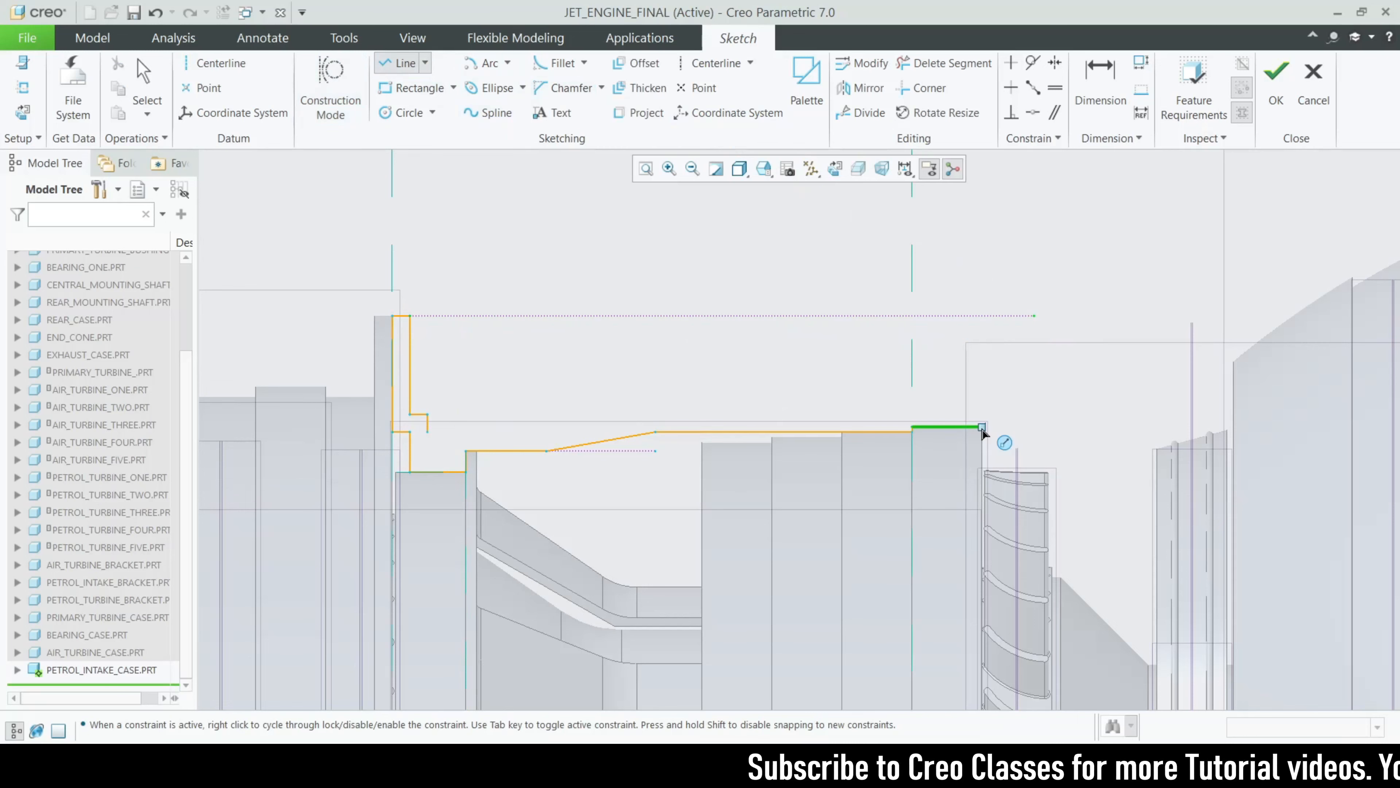
Sketch a vertical line from the rear end of the petrol intake case's 20 mm line up to the horizontal construction line
{"action": "left_click", "coordinate": [981, 426]}
{"action": "left_click", "coordinate": [982, 316]}
{"action": "middle_click", "coordinate": [983, 395]}
{"action": "middle_click", "coordinate": [985, 399]}
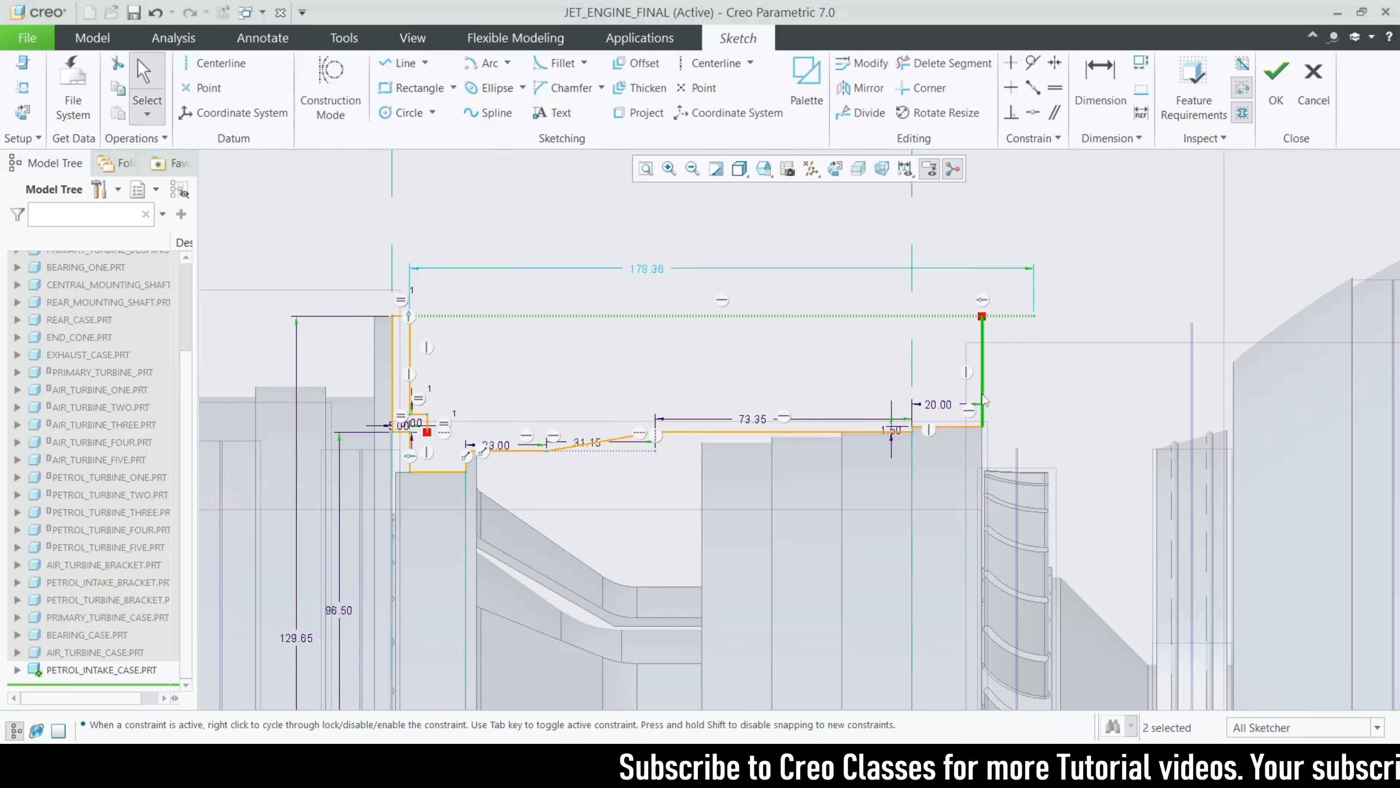
{"action": "scroll", "coordinate": [984, 401], "scroll_direction": "up", "scroll_amount": 3}
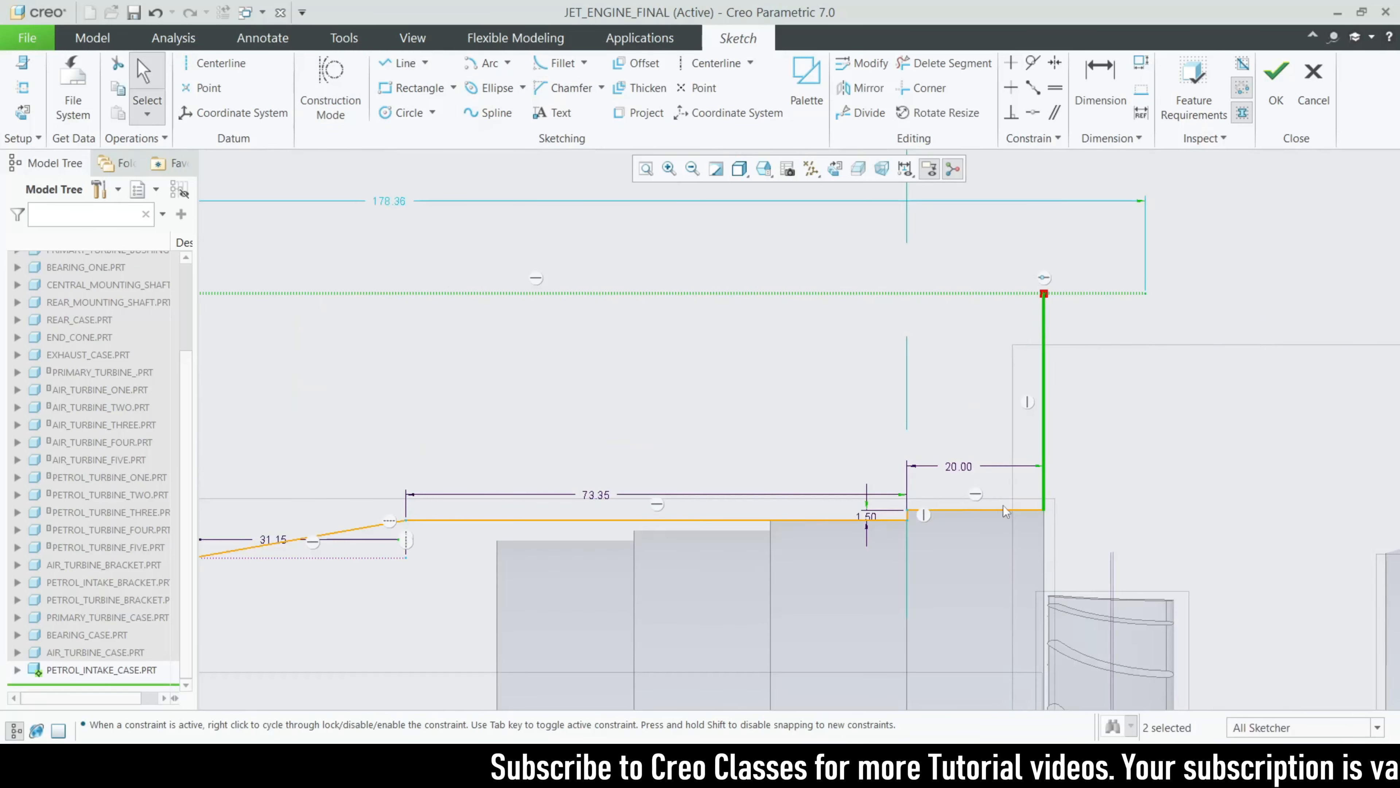
Check the rear flange in the petrol intake case drawing and sketch its 5 mm top line forward from the vertical line's upper end
{"action": "key", "text": "alt+Tab"}
{"action": "scroll", "coordinate": [731, 347], "scroll_direction": "up", "scroll_amount": 3}
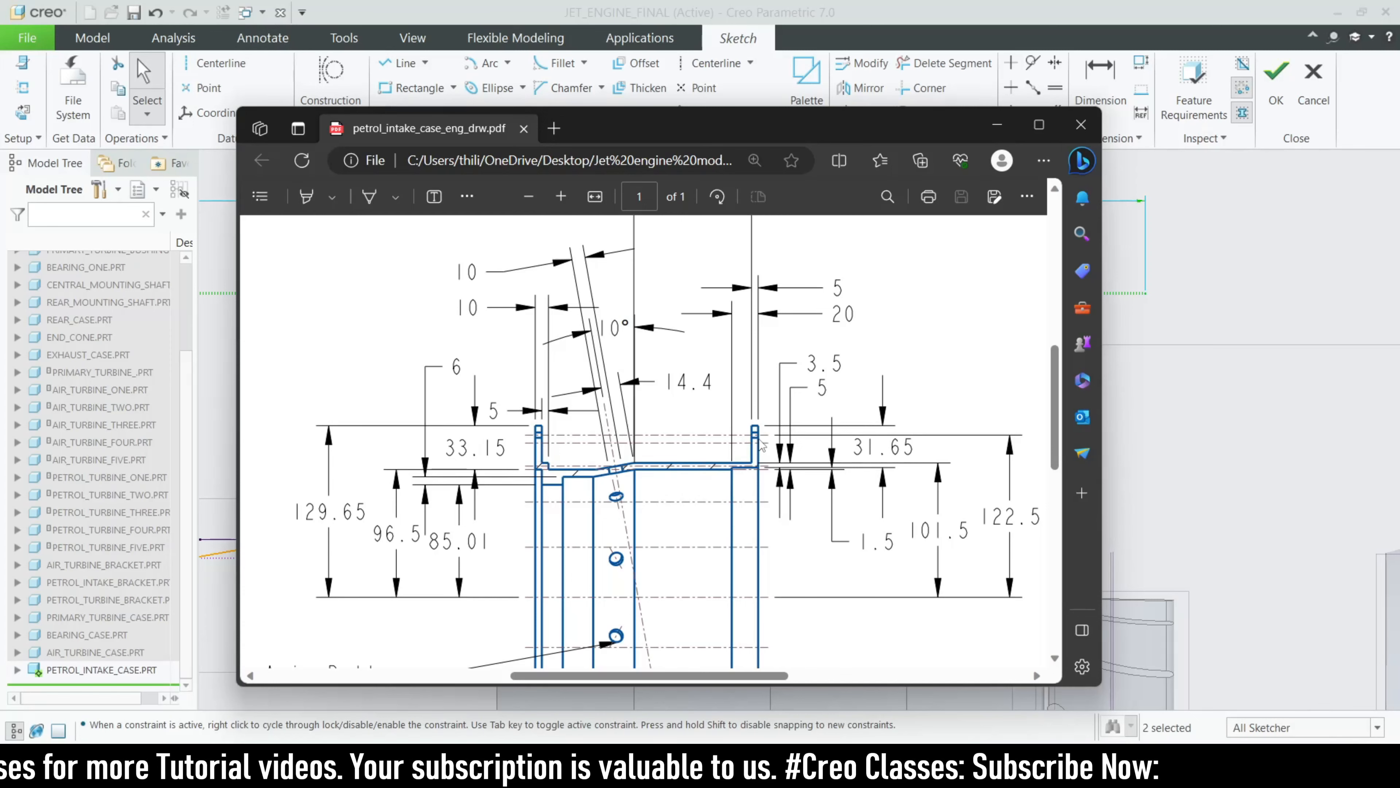
{"action": "left_click", "coordinate": [996, 124]}
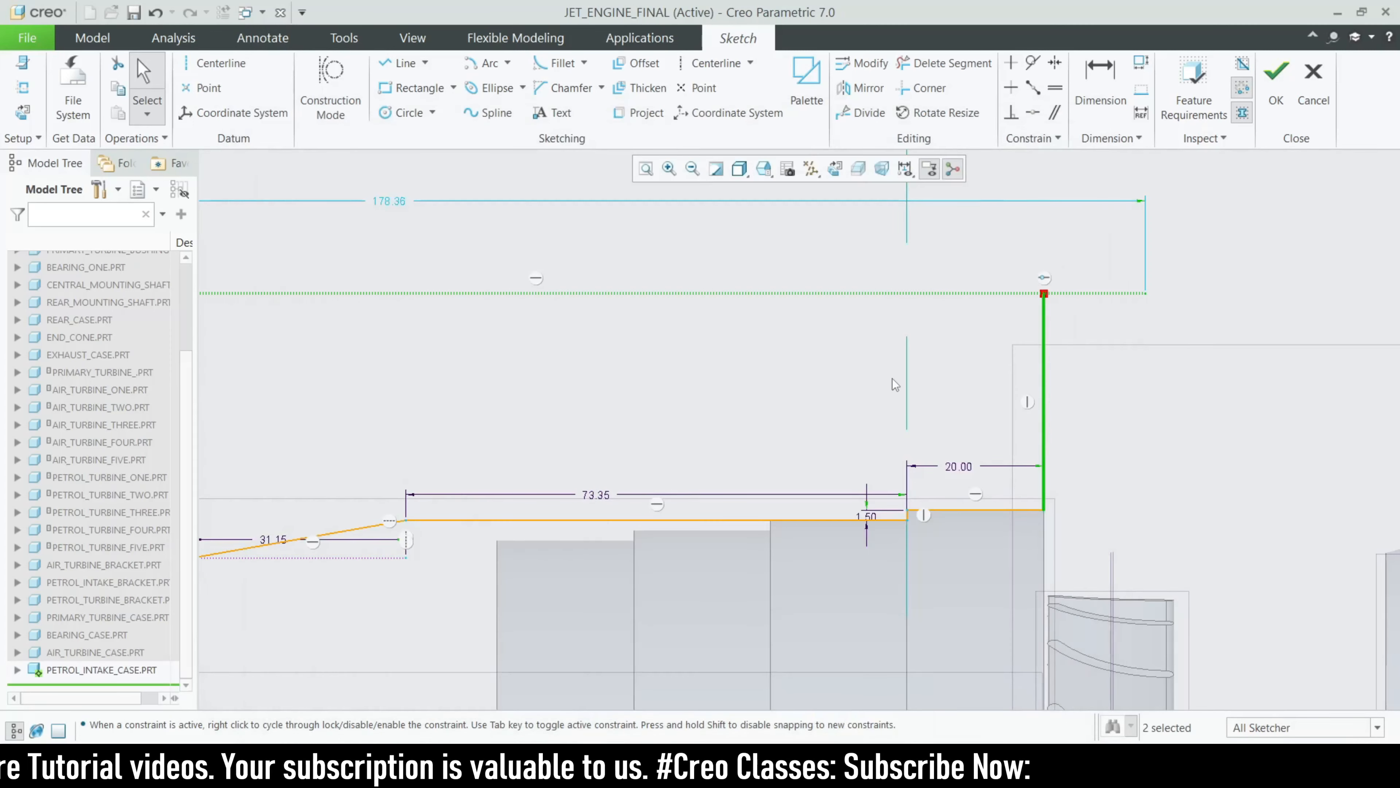
{"action": "left_click", "coordinate": [398, 68]}
{"action": "left_click", "coordinate": [1043, 294]}
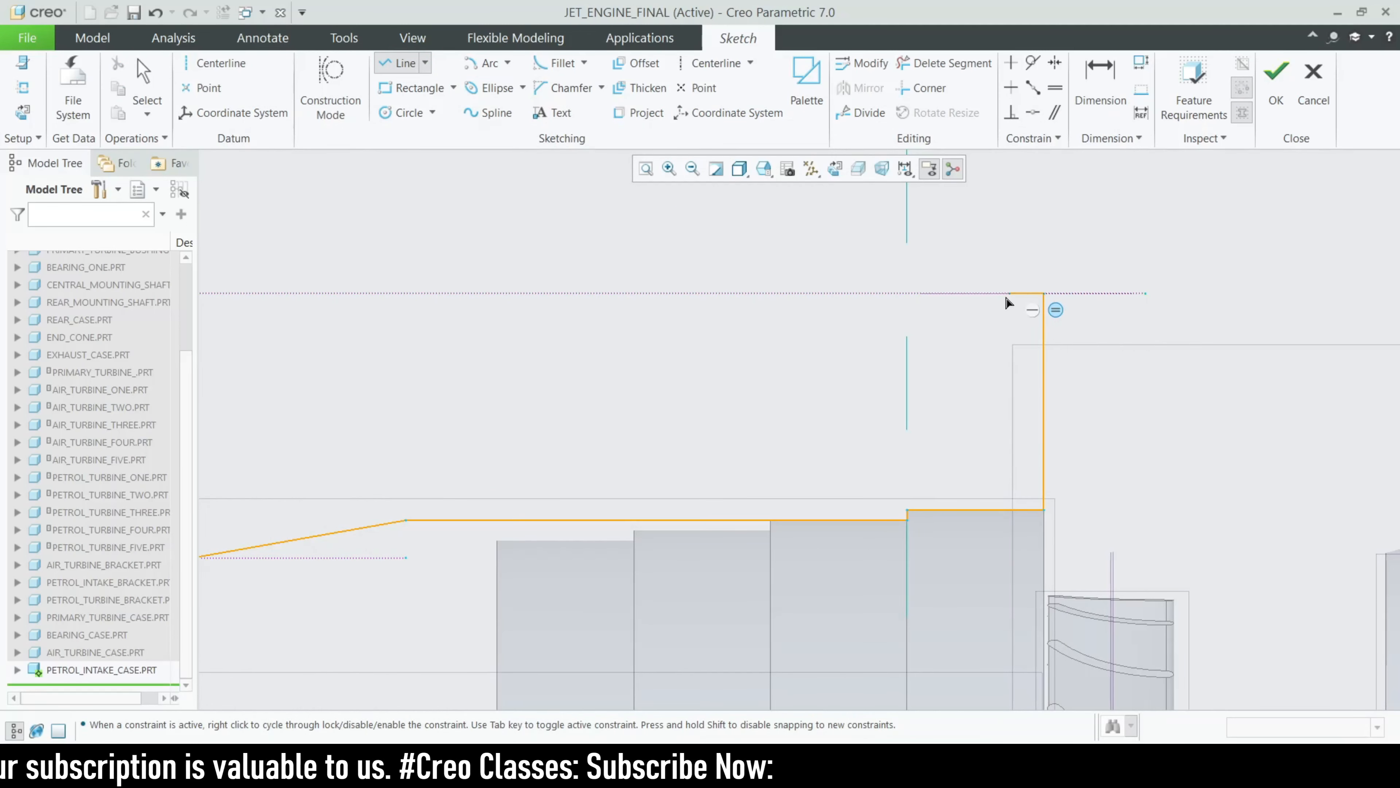
{"action": "left_click", "coordinate": [1010, 295]}
{"action": "middle_click", "coordinate": [1010, 294]}
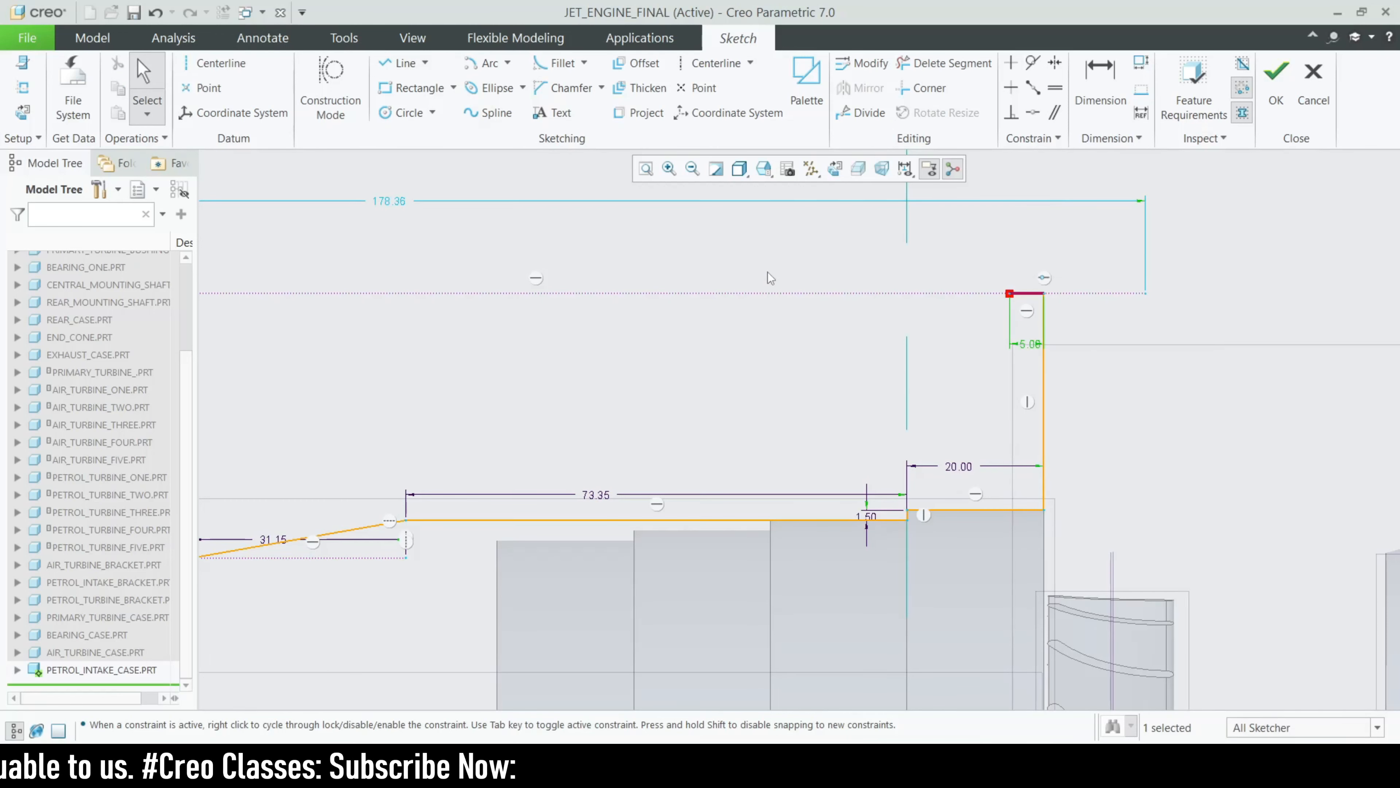
Sketch a vertical line down from the front end of the rear flange's 5 mm top line, stopping above the 20 mm line
{"action": "left_click", "coordinate": [397, 62]}
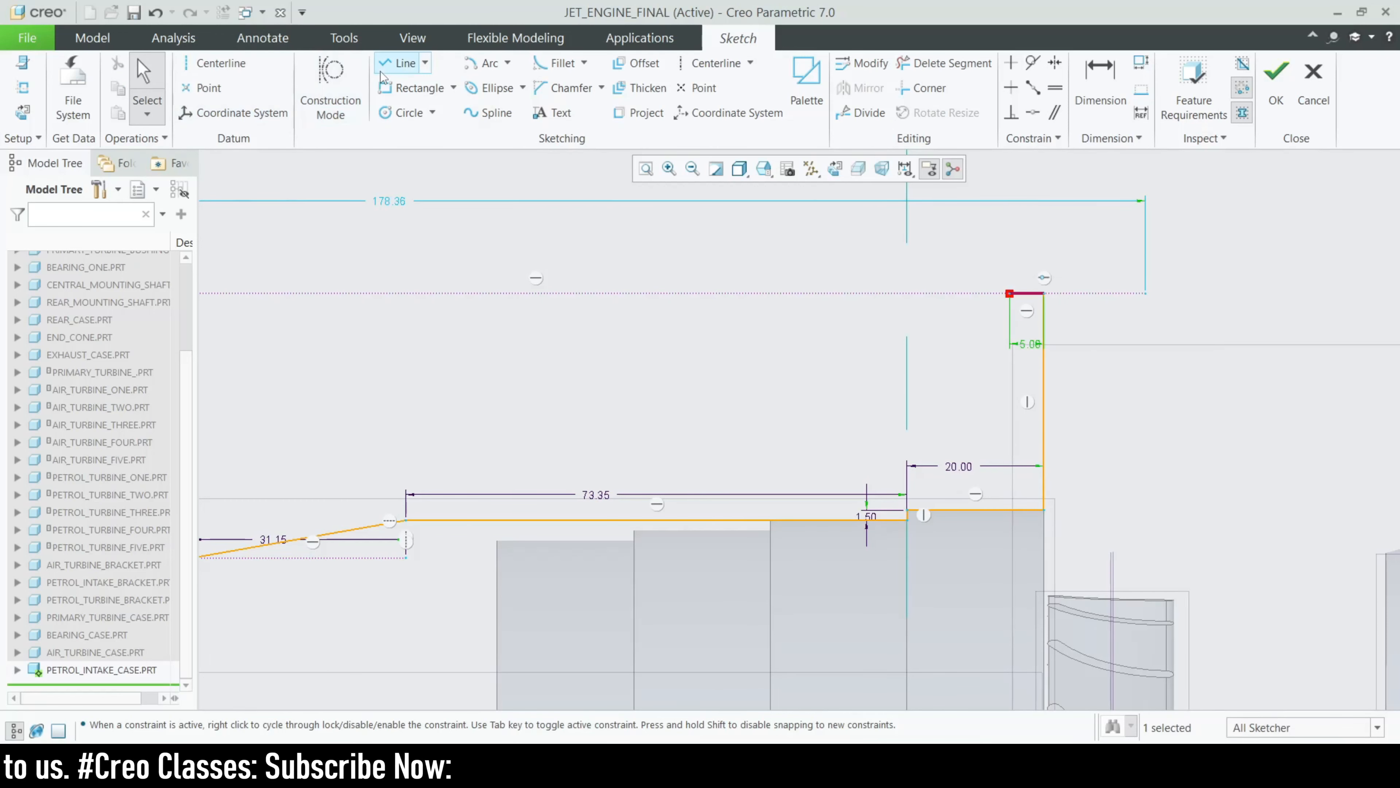
{"action": "left_click", "coordinate": [1009, 294]}
{"action": "left_click", "coordinate": [1011, 472]}
{"action": "middle_click", "coordinate": [1011, 472]}
{"action": "scroll", "coordinate": [1015, 479], "scroll_direction": "down", "scroll_amount": 5}
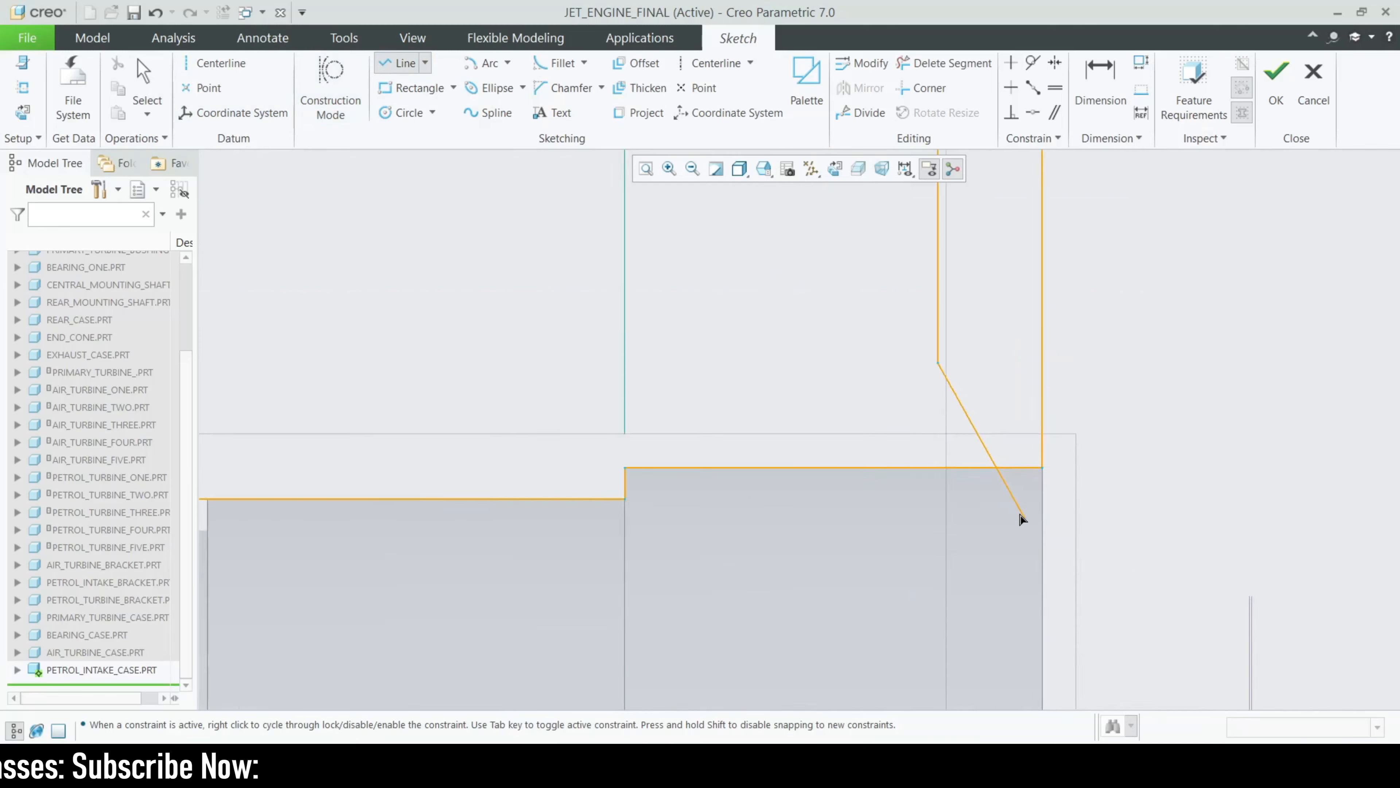
Dimension the height of the flange line's lower end above the 20 mm line as 5 mm
{"action": "left_click", "coordinate": [1098, 82]}
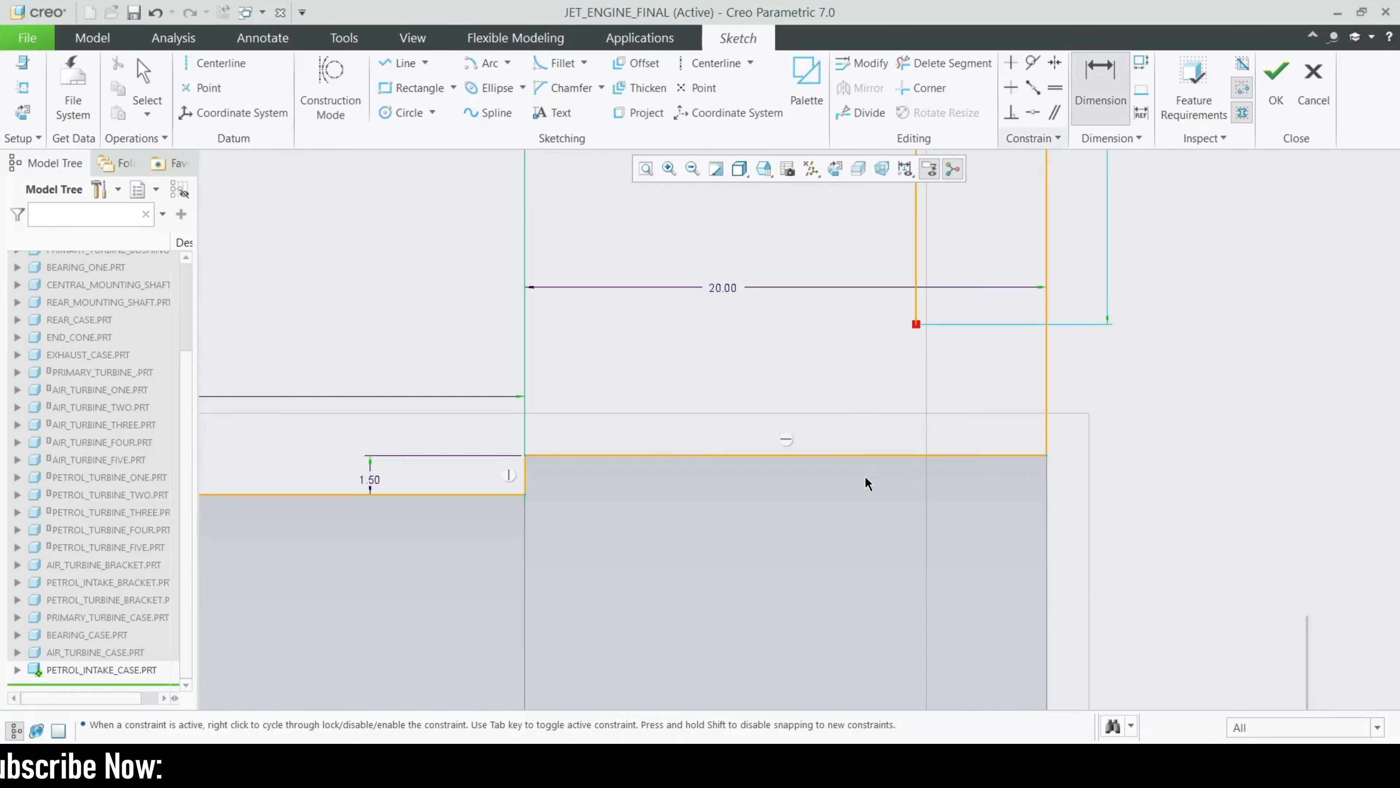
{"action": "left_click", "coordinate": [906, 457]}
{"action": "left_click", "coordinate": [916, 322]}
{"action": "middle_click", "coordinate": [884, 371]}
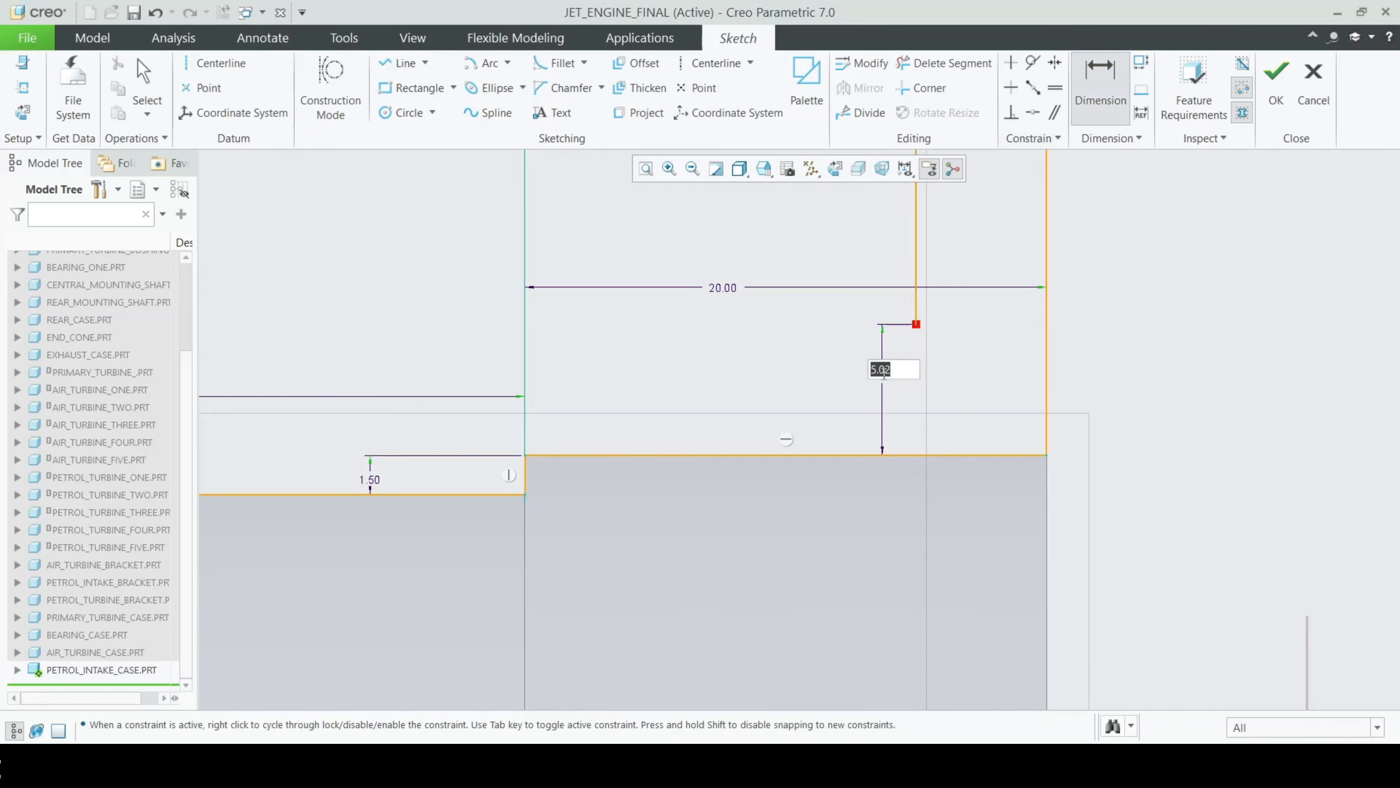
{"action": "type", "text": "5"}
{"action": "key", "text": "Return"}
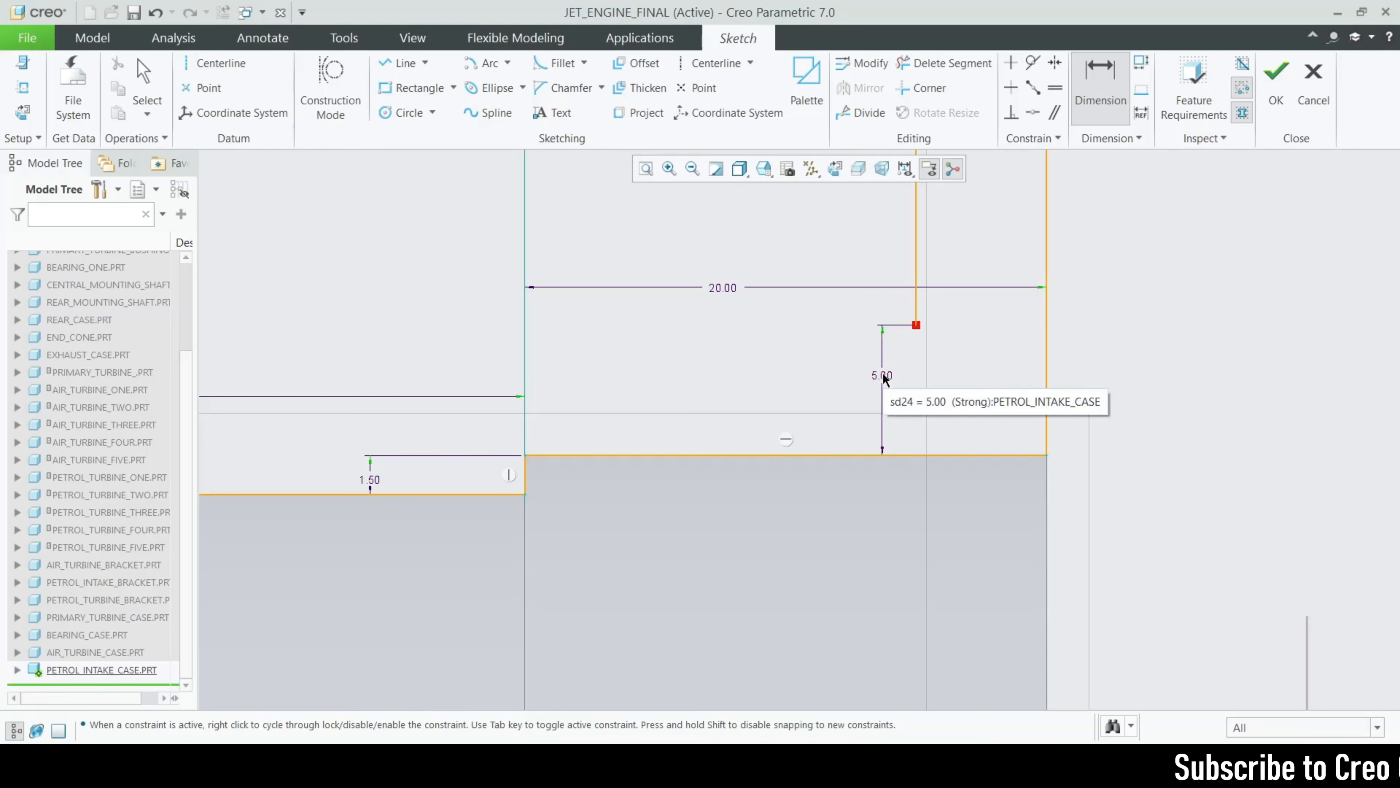
{"action": "scroll", "coordinate": [877, 376], "scroll_direction": "down", "scroll_amount": 5}
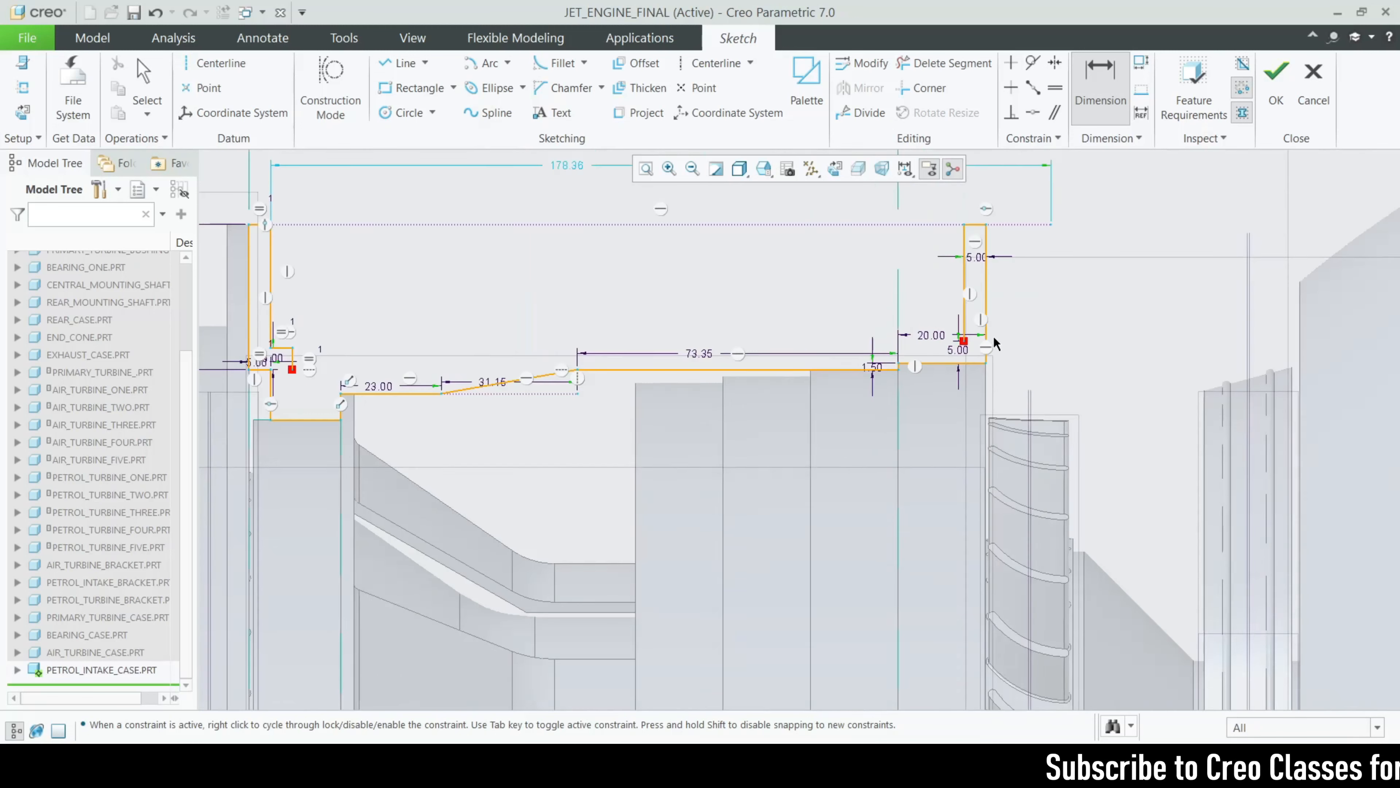
Check the wall section in the petrol intake case drawing and sketch a horizontal line about 149 mm long forward from the flange line's lower end
{"action": "key", "text": "alt+Tab"}
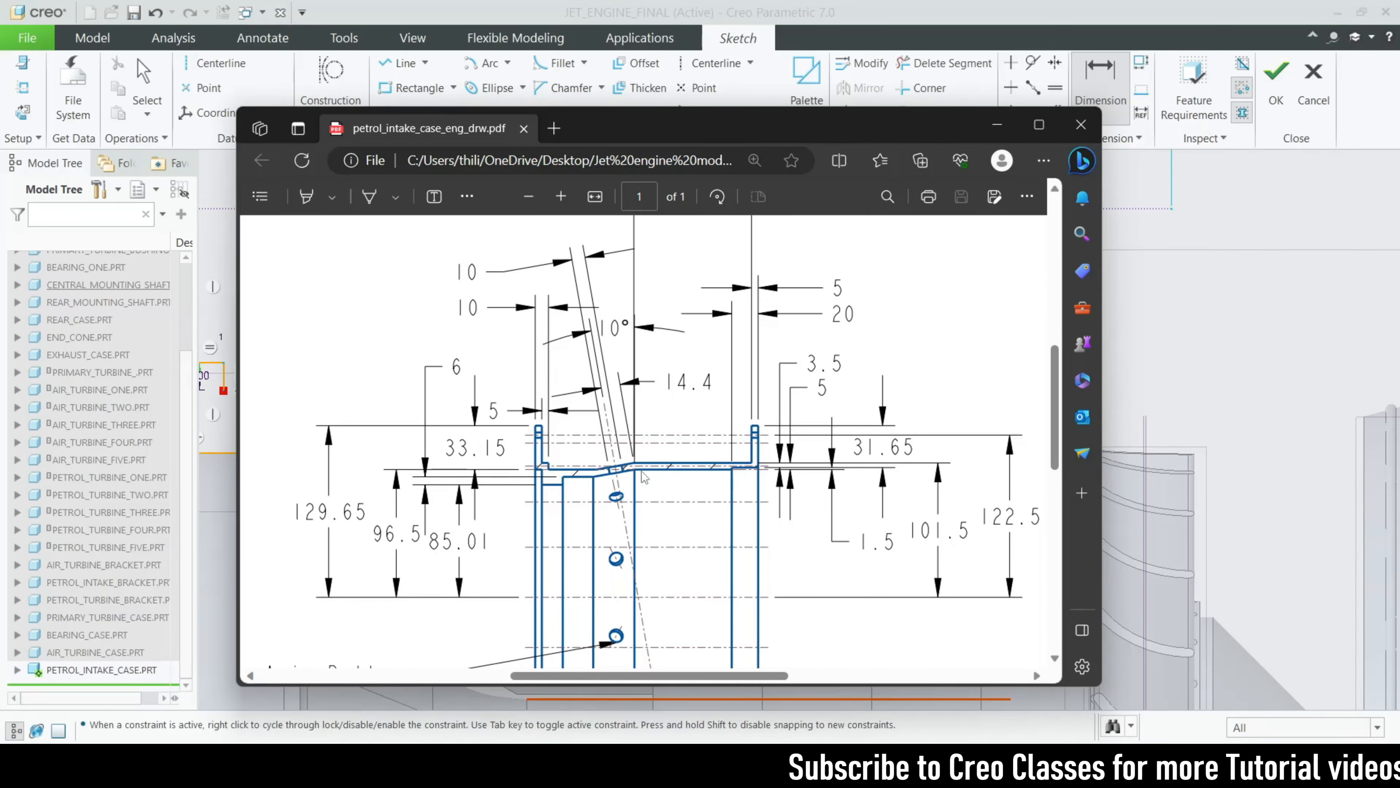
{"action": "scroll", "coordinate": [644, 477], "scroll_direction": "up", "scroll_amount": 3}
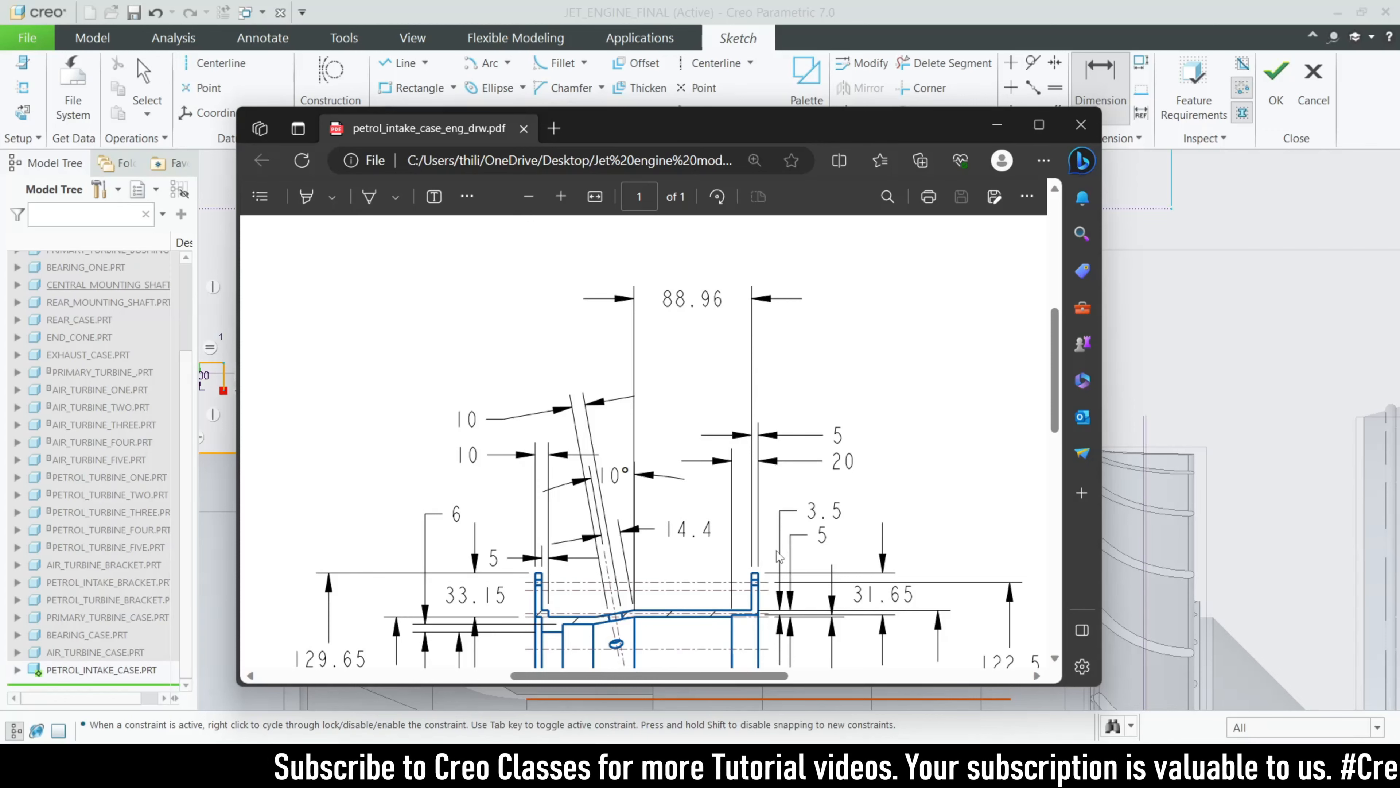
{"action": "scroll", "coordinate": [705, 571], "scroll_direction": "down", "scroll_amount": 1}
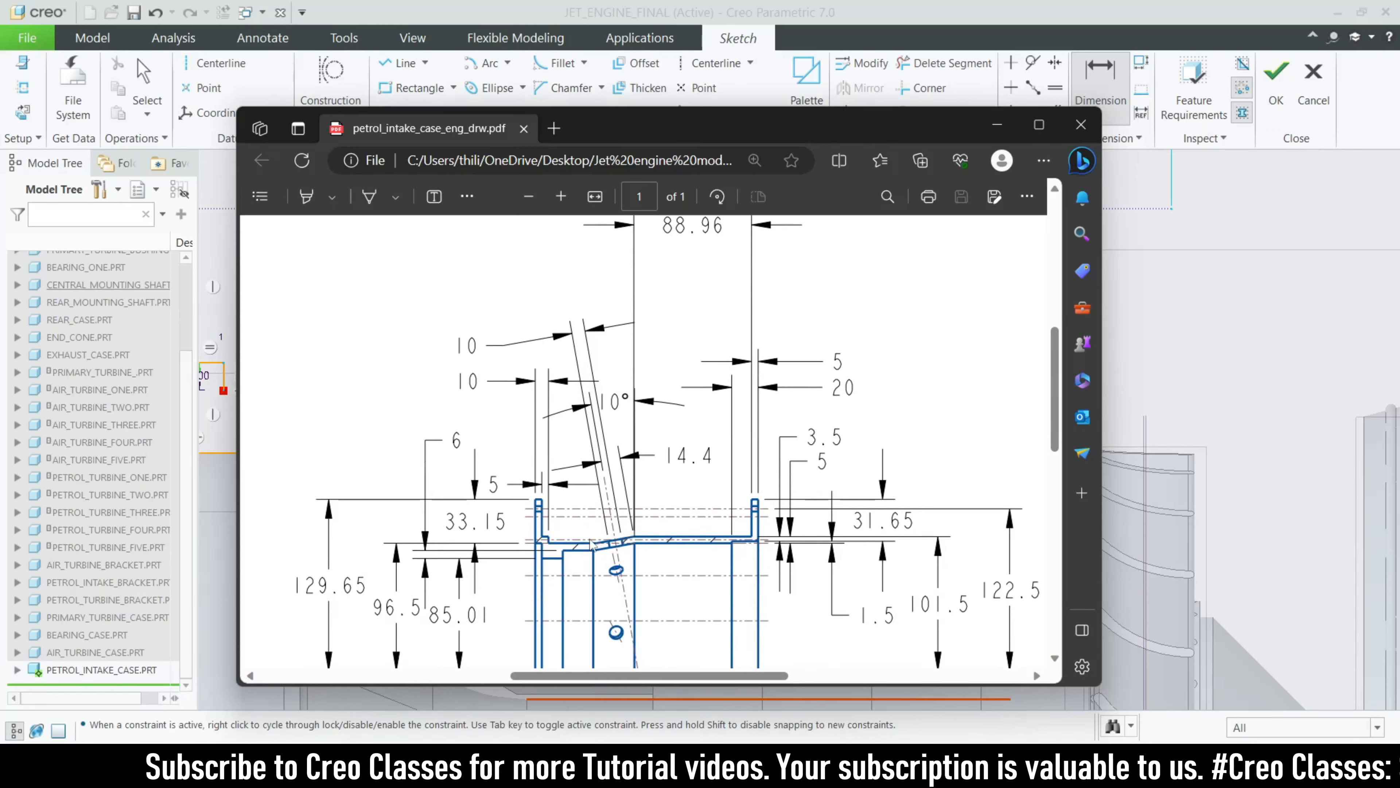
{"action": "scroll", "coordinate": [772, 408], "scroll_direction": "up", "scroll_amount": 1}
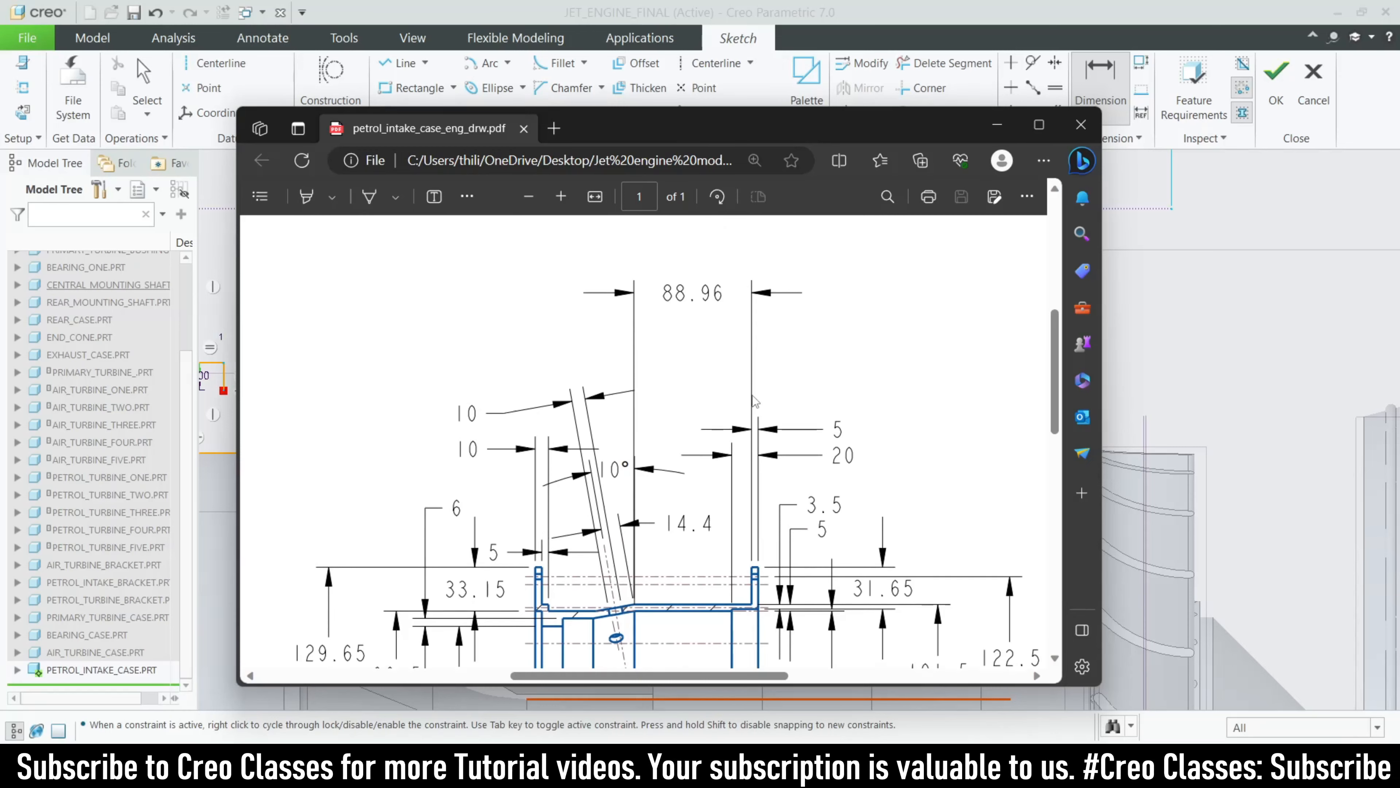
{"action": "left_click", "coordinate": [996, 124]}
{"action": "left_click", "coordinate": [402, 62]}
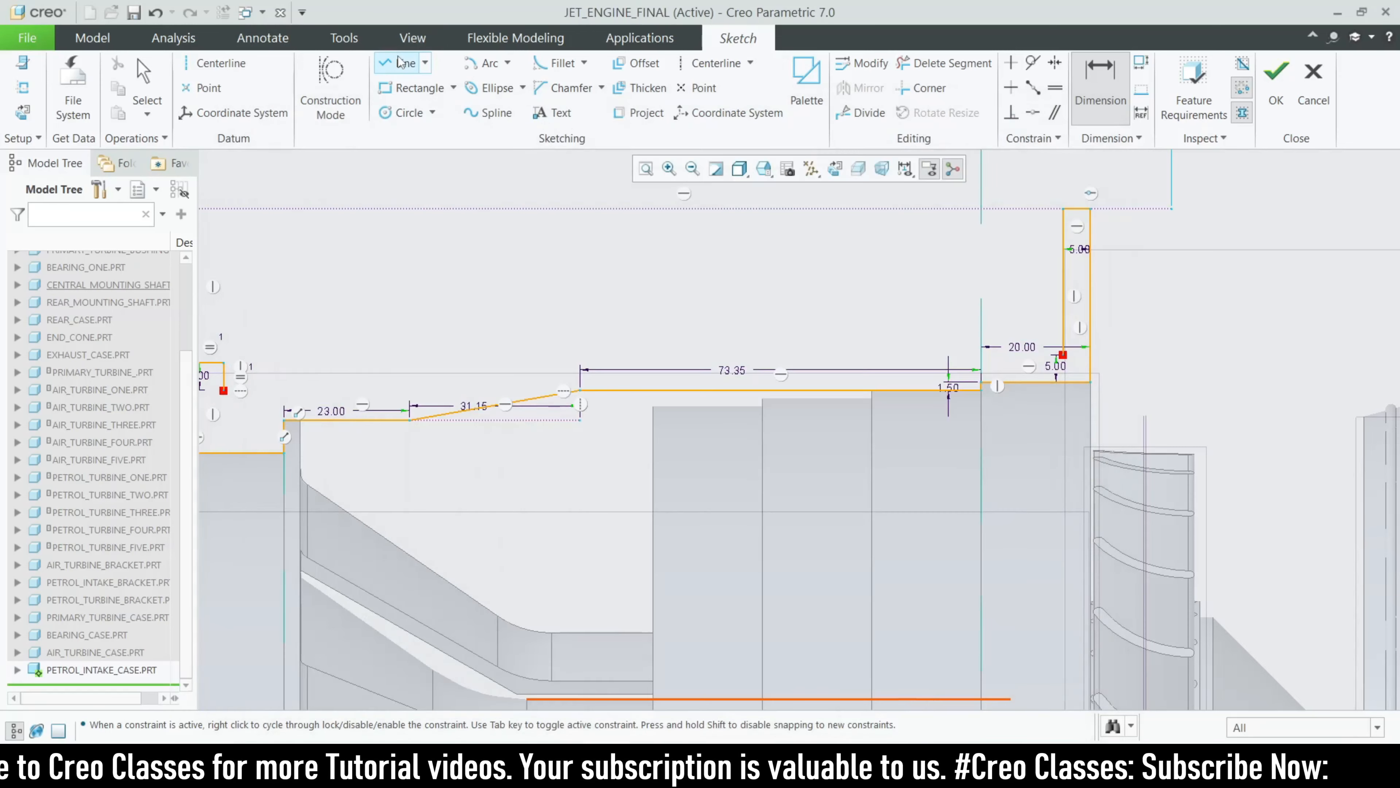
{"action": "left_click", "coordinate": [1063, 355]}
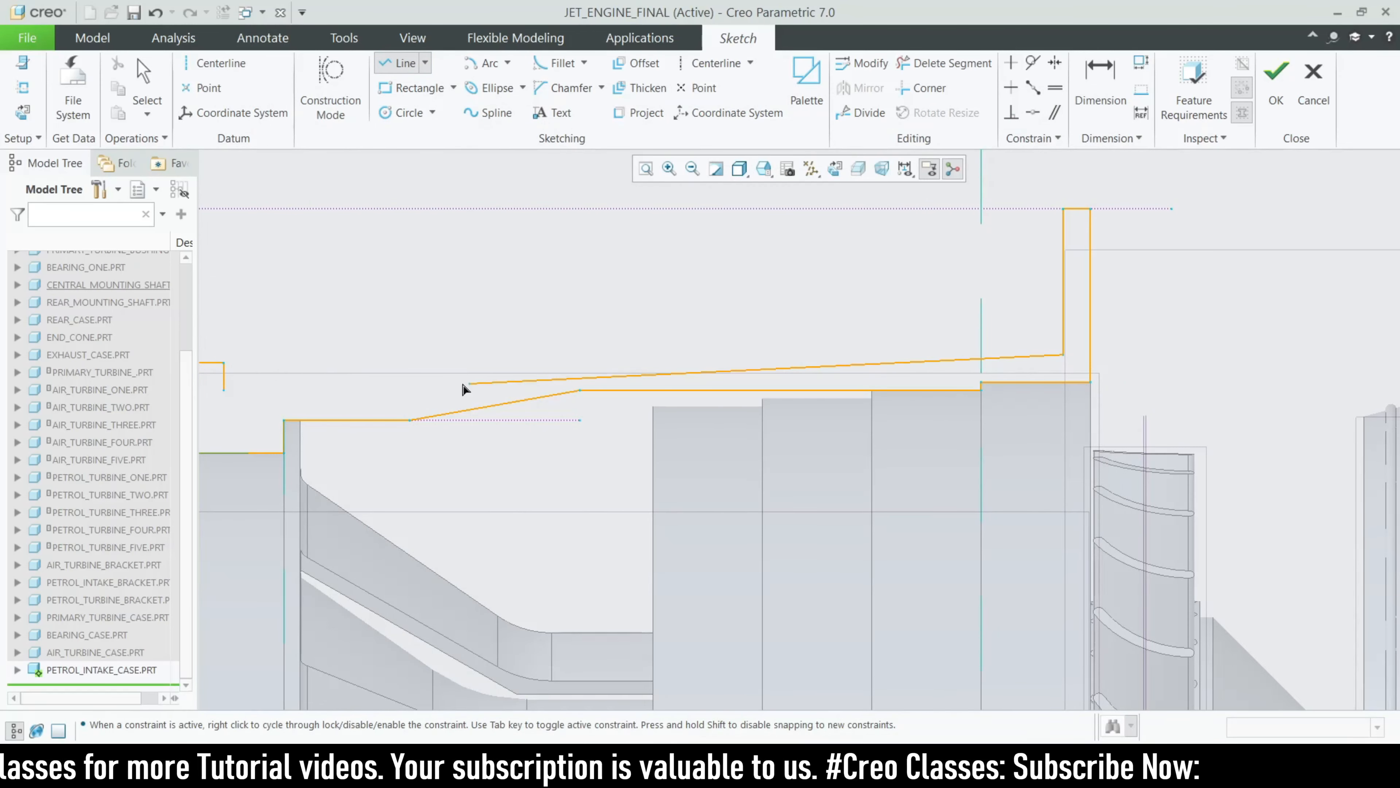
{"action": "left_click", "coordinate": [249, 354]}
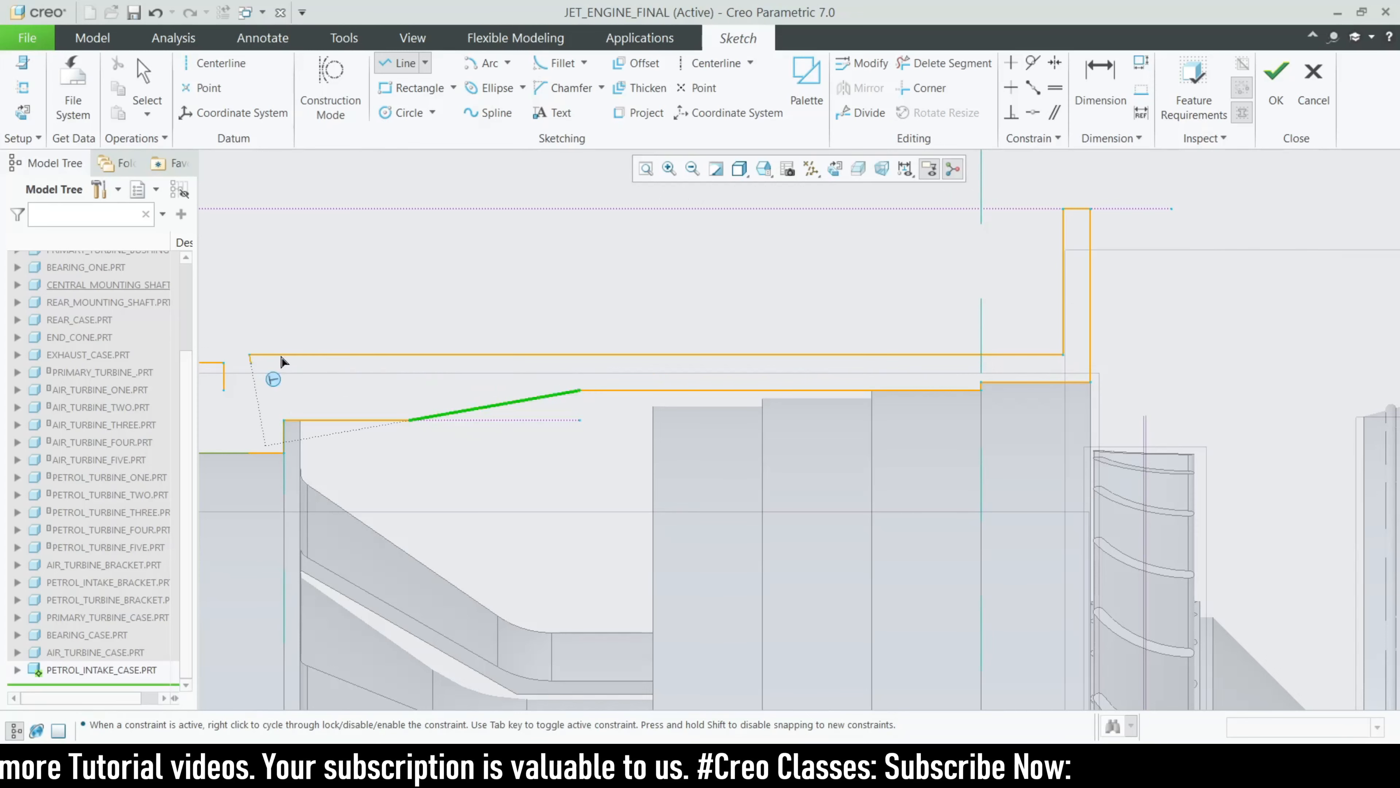
{"action": "middle_click", "coordinate": [514, 297]}
{"action": "middle_click", "coordinate": [513, 297]}
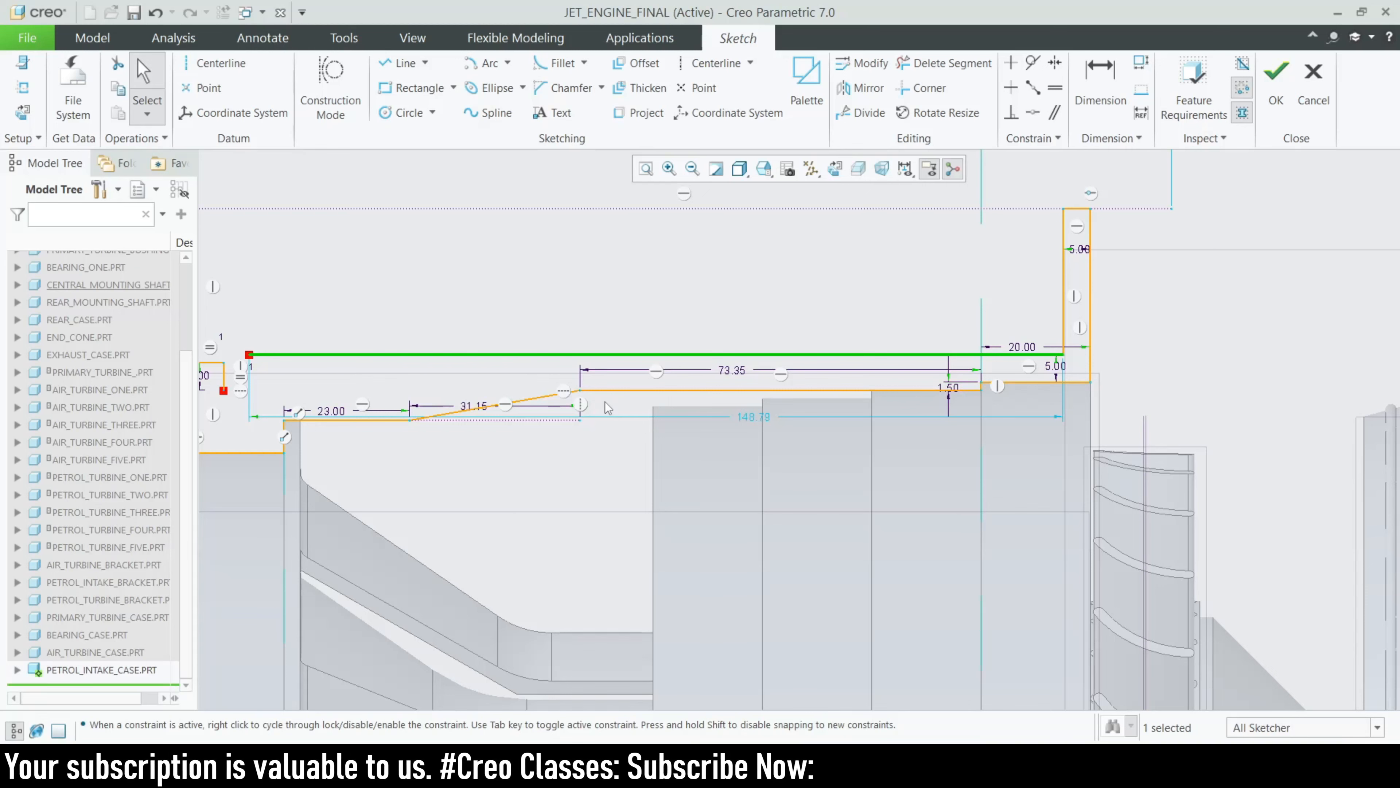
Sketch a sloped line above the taper, parallel to it and crossing the long horizontal line
{"action": "scroll", "coordinate": [627, 466], "scroll_direction": "up", "scroll_amount": 2}
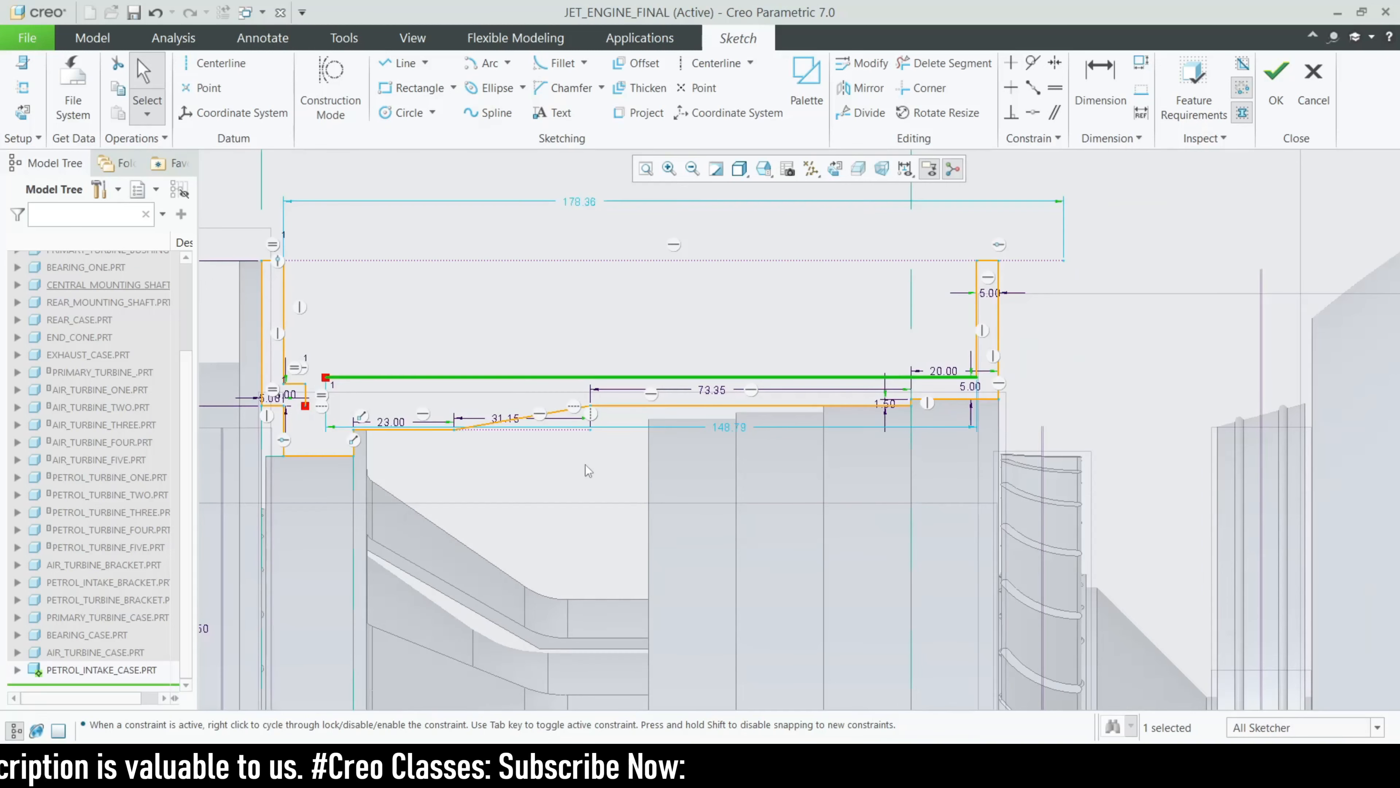
{"action": "scroll", "coordinate": [436, 428], "scroll_direction": "down", "scroll_amount": 4}
{"action": "left_click", "coordinate": [404, 63]}
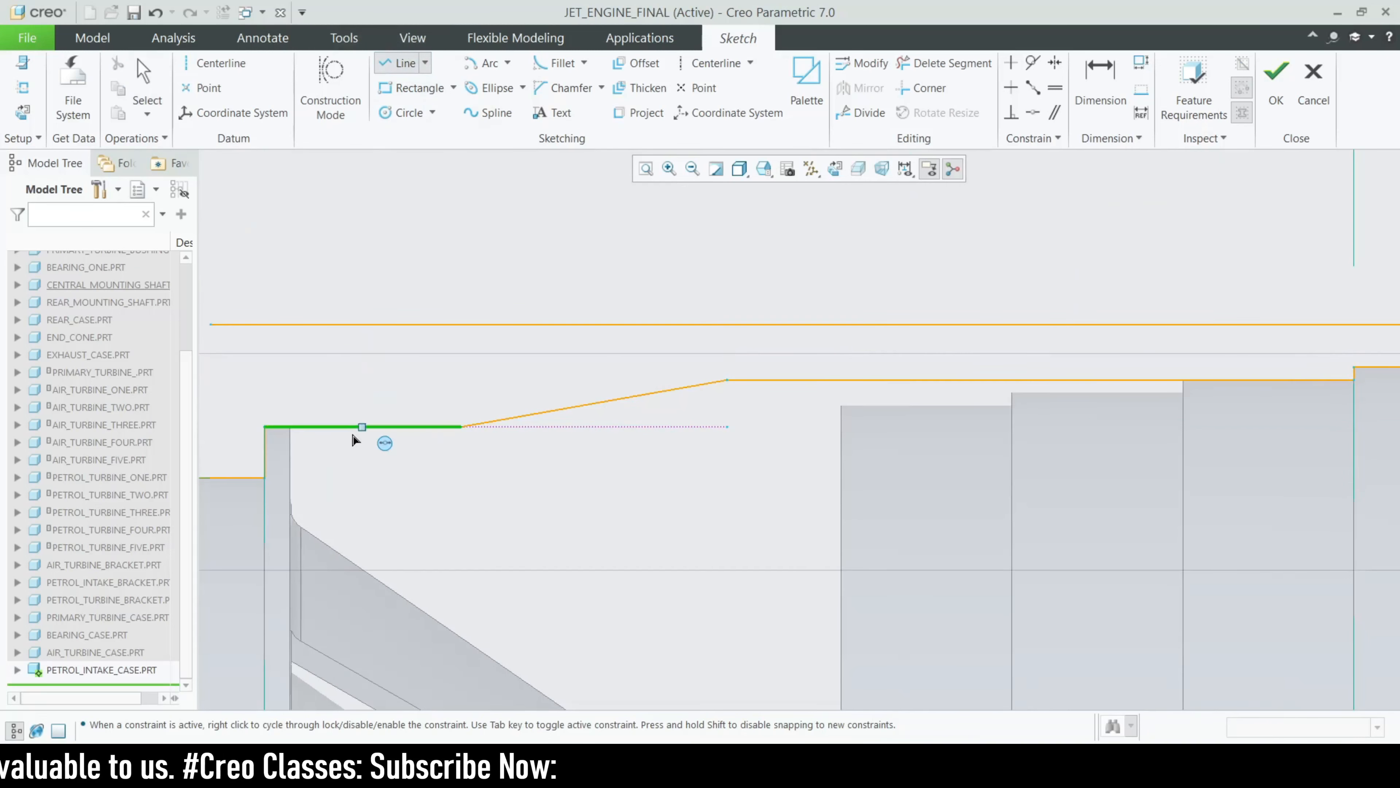
{"action": "left_click", "coordinate": [307, 448]}
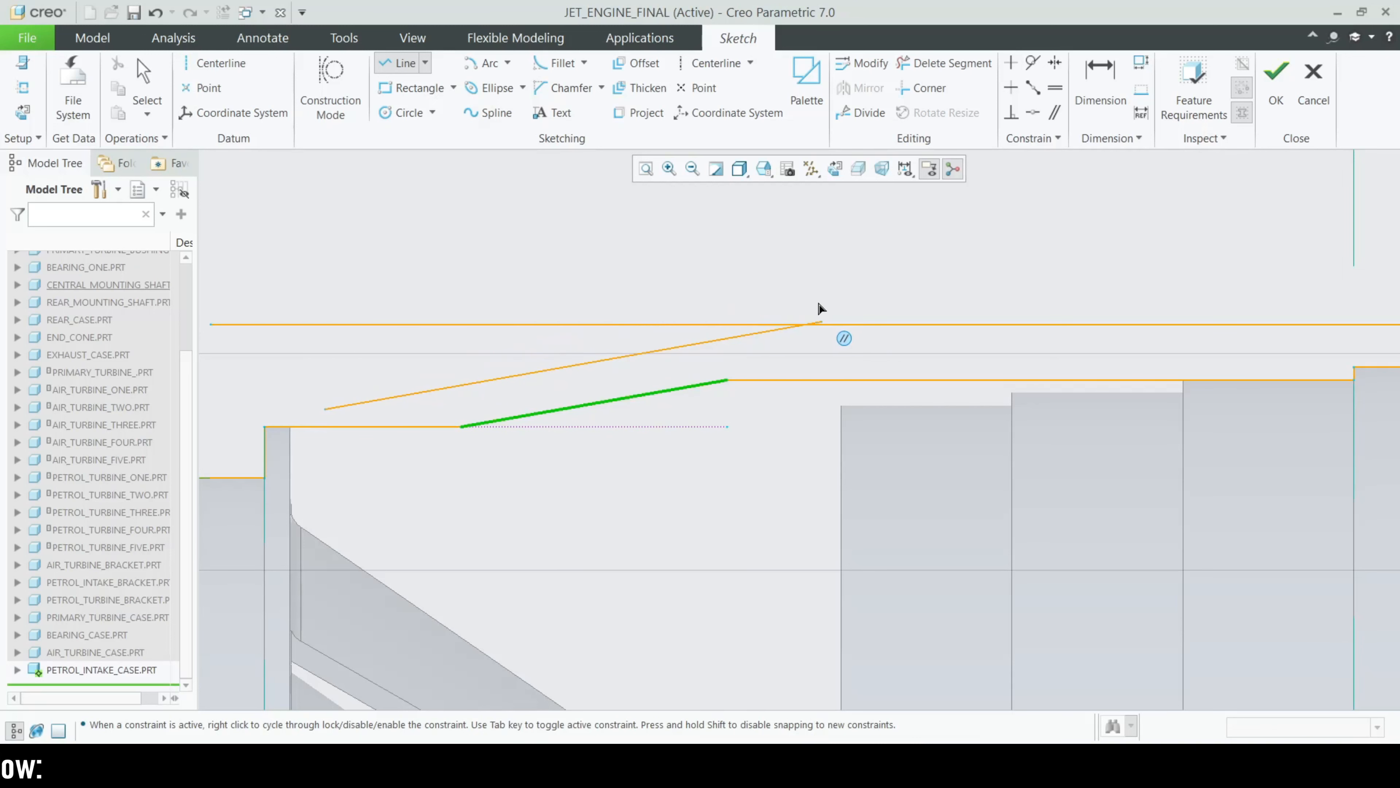
{"action": "left_click", "coordinate": [881, 293]}
{"action": "middle_click", "coordinate": [877, 295]}
{"action": "middle_click", "coordinate": [672, 378]}
{"action": "scroll", "coordinate": [629, 399], "scroll_direction": "down", "scroll_amount": 2}
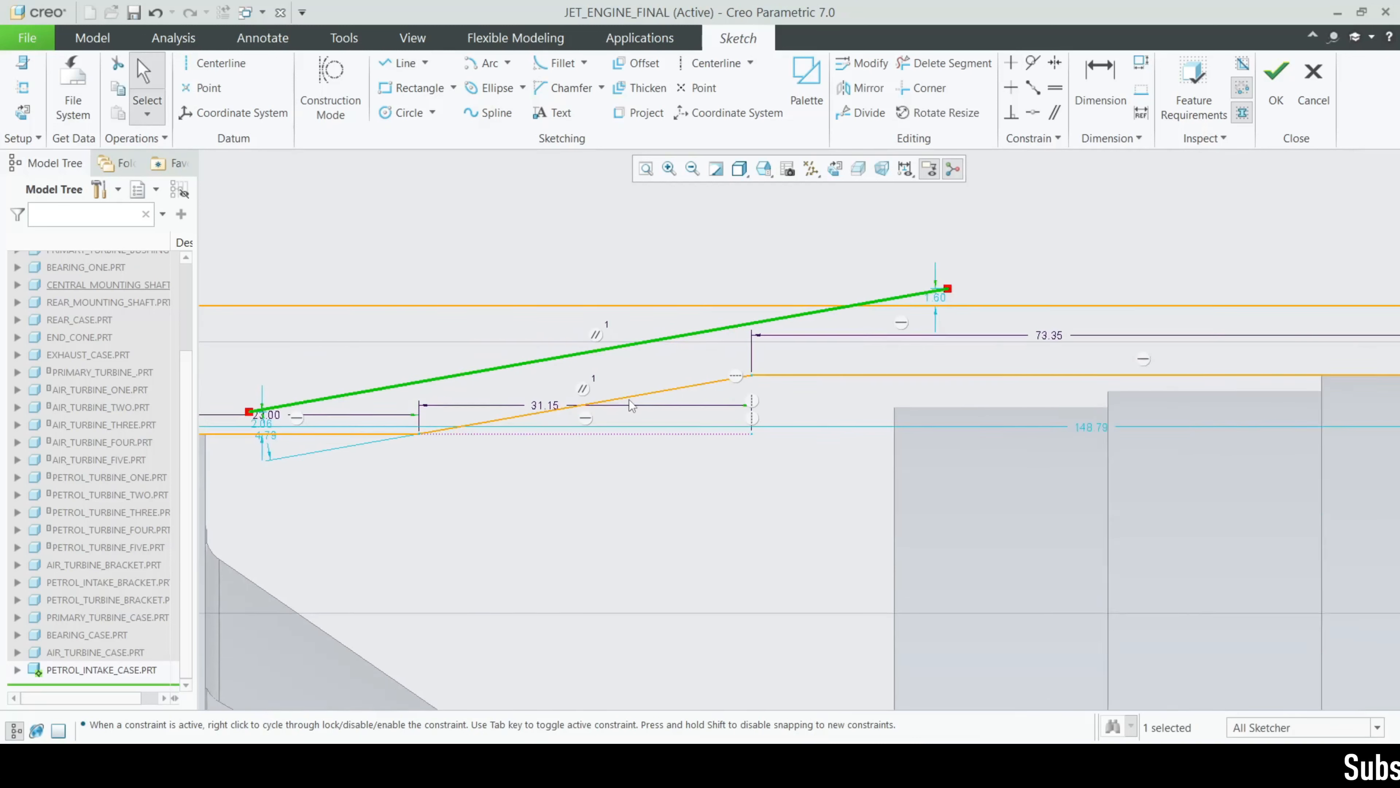
Dimension the distance between the two parallel sloped lines as 5 mm
{"action": "left_click", "coordinate": [1100, 88]}
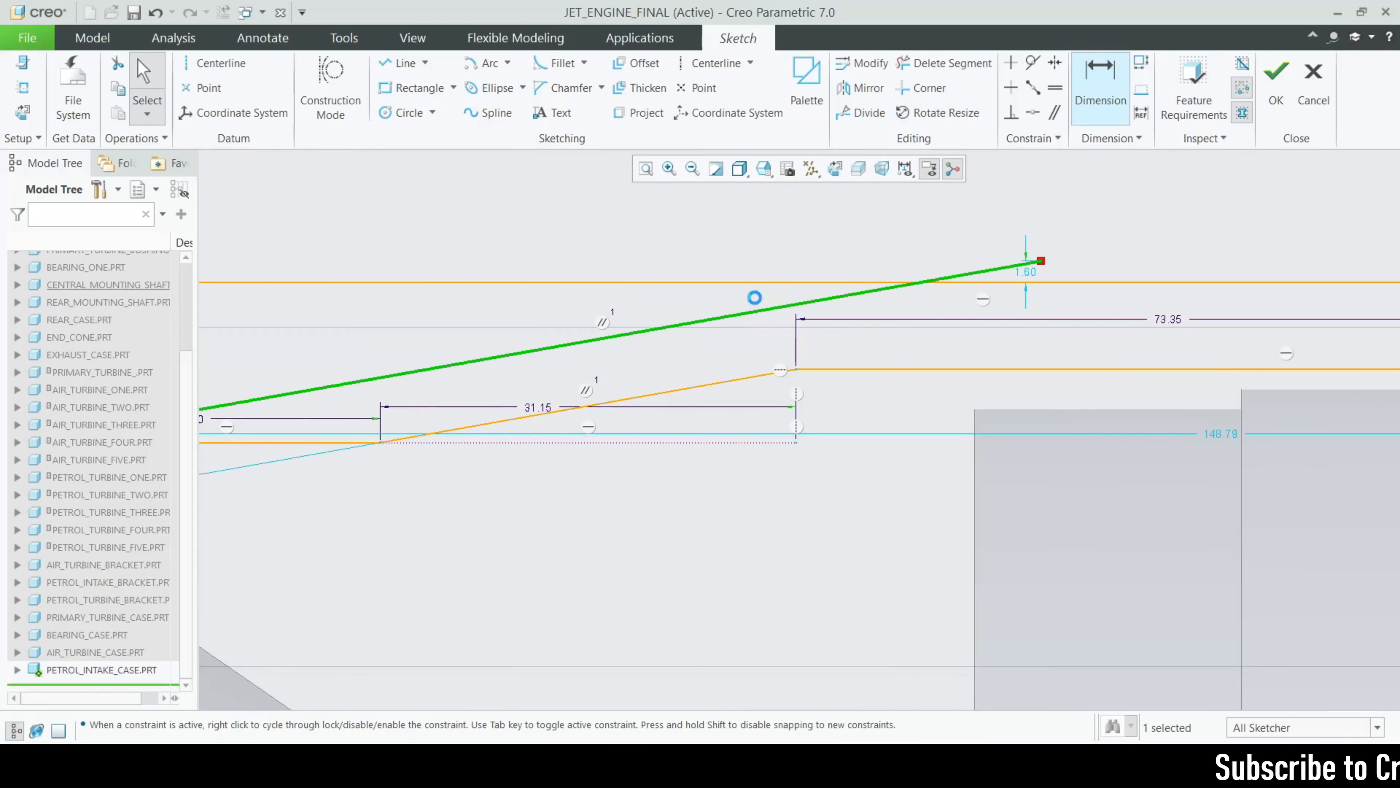
{"action": "left_click", "coordinate": [632, 335]}
{"action": "left_click", "coordinate": [646, 390]}
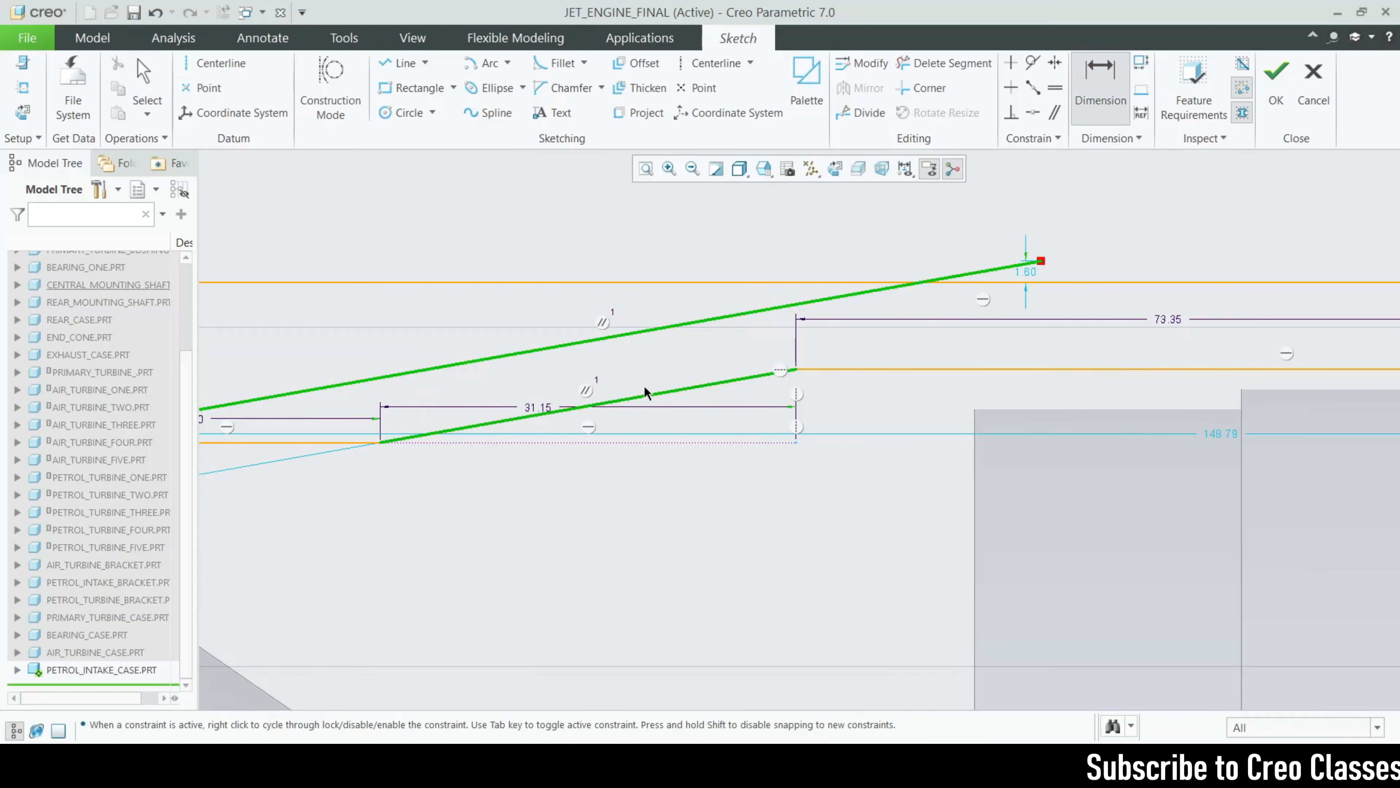
{"action": "middle_click", "coordinate": [647, 369]}
{"action": "type", "text": "5"}
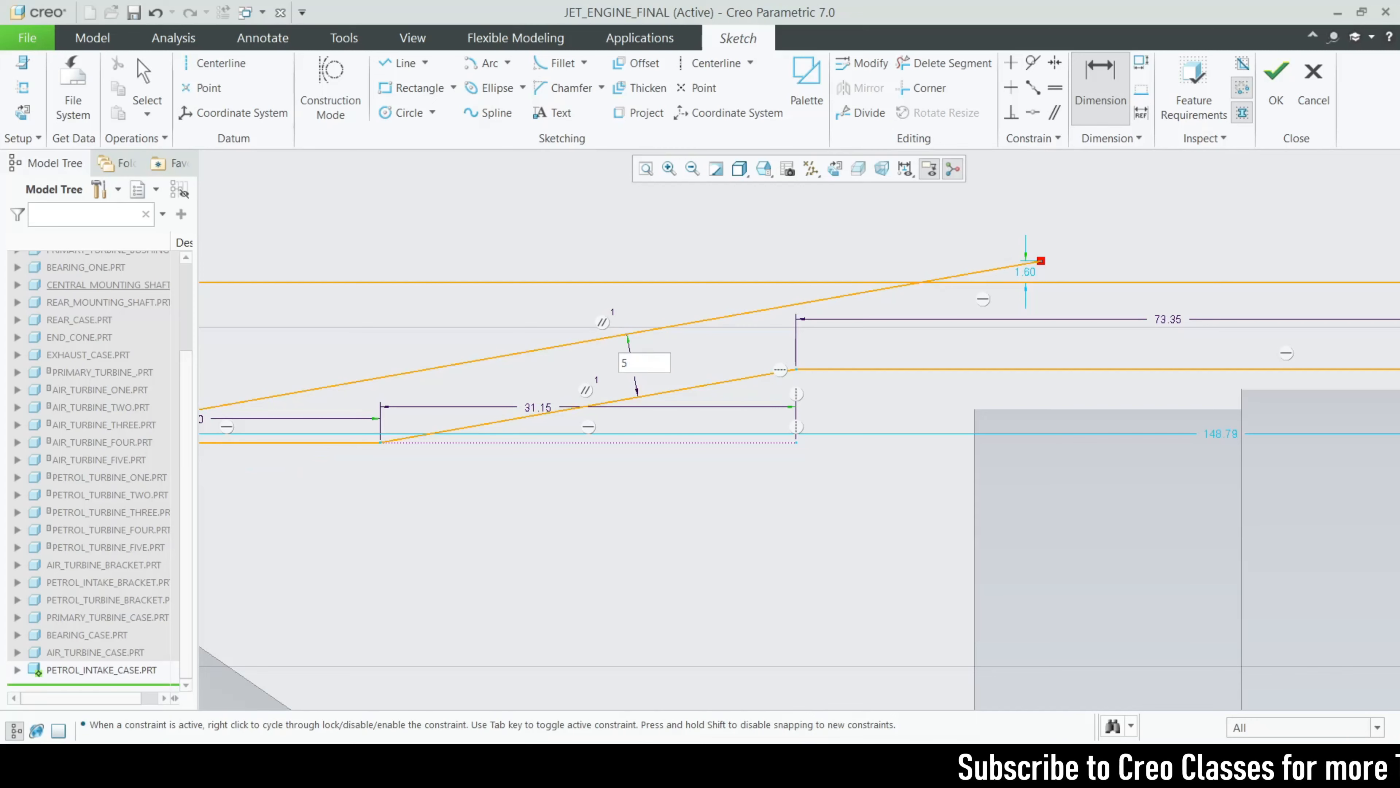
{"action": "key", "text": "Return"}
Trim the sloped line's overhang above the long horizontal line and remove the horizontal line's surplus forward of their intersection
{"action": "scroll", "coordinate": [900, 255], "scroll_direction": "down", "scroll_amount": 2}
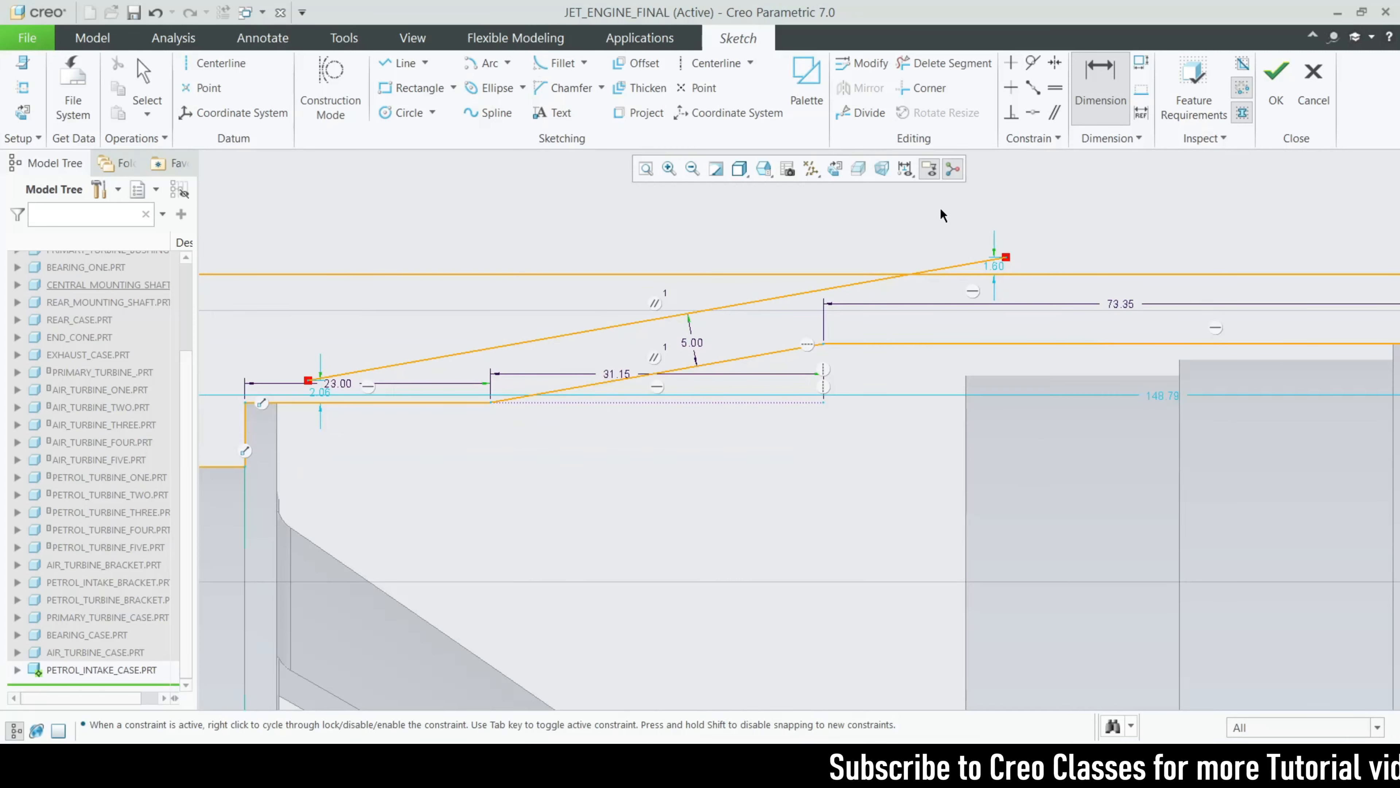
{"action": "scroll", "coordinate": [939, 207], "scroll_direction": "up", "scroll_amount": 3}
{"action": "left_click", "coordinate": [937, 64]}
{"action": "left_click", "coordinate": [962, 299]}
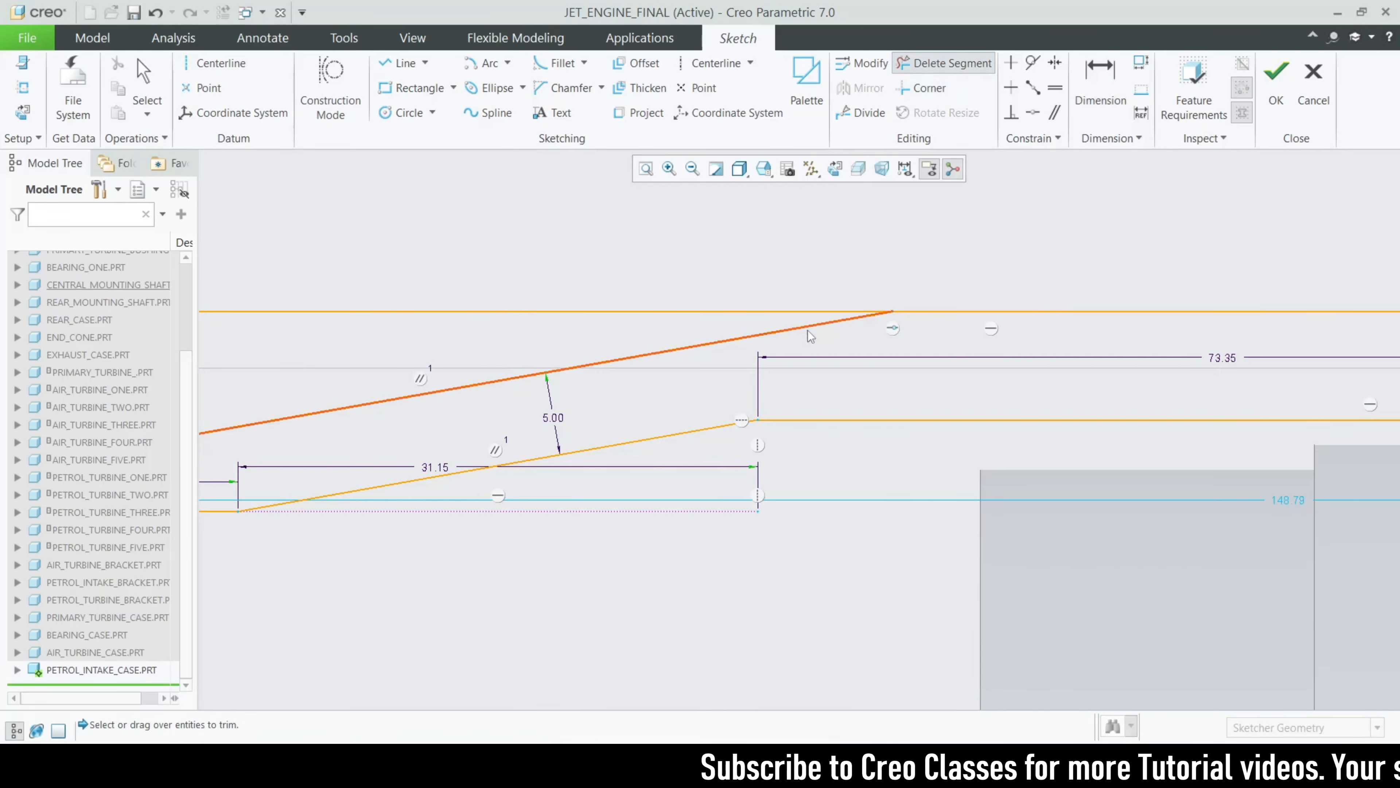
{"action": "scroll", "coordinate": [807, 330], "scroll_direction": "down", "scroll_amount": 3}
{"action": "scroll", "coordinate": [601, 412], "scroll_direction": "up", "scroll_amount": 3}
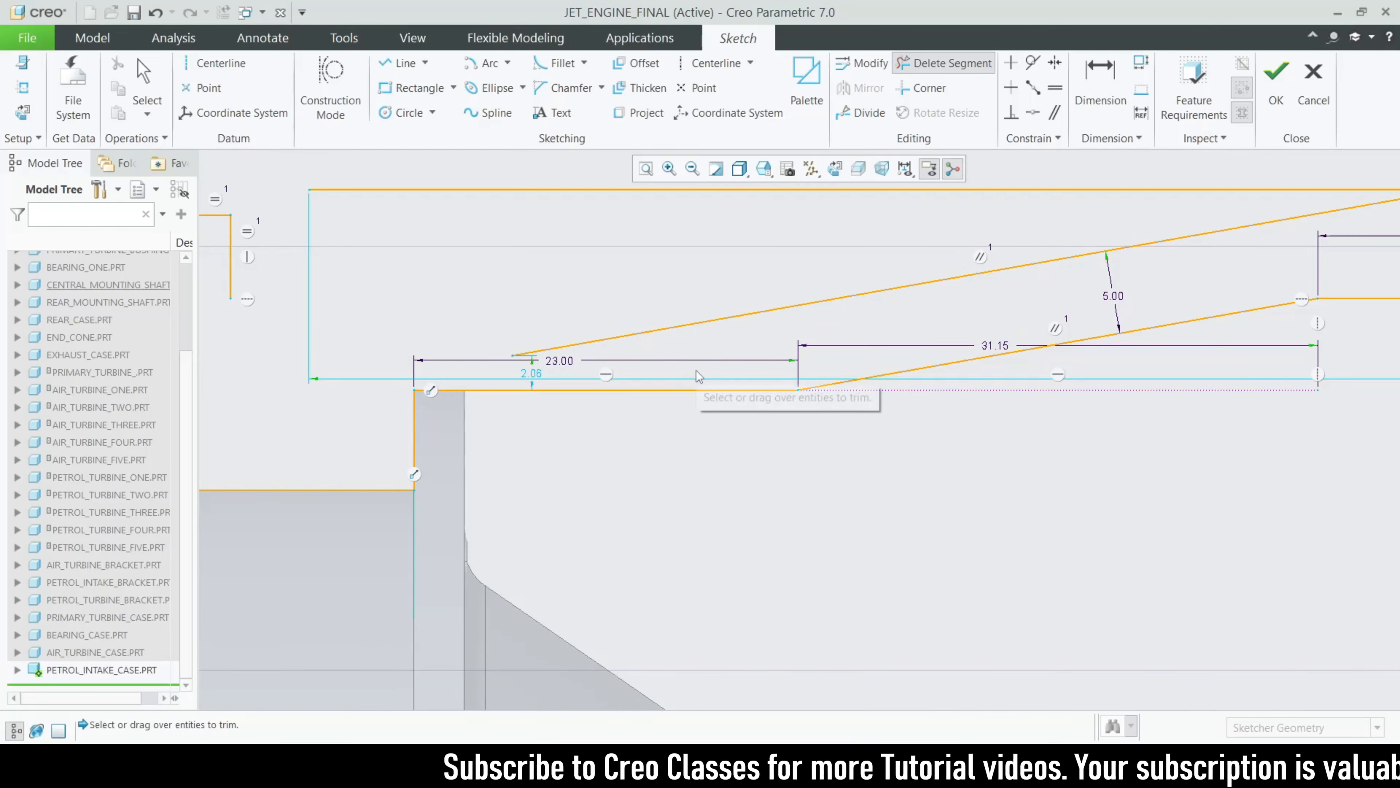
{"action": "scroll", "coordinate": [695, 373], "scroll_direction": "down", "scroll_amount": 2}
{"action": "scroll", "coordinate": [695, 376], "scroll_direction": "down", "scroll_amount": 1}
{"action": "scroll", "coordinate": [768, 290], "scroll_direction": "up", "scroll_amount": 2}
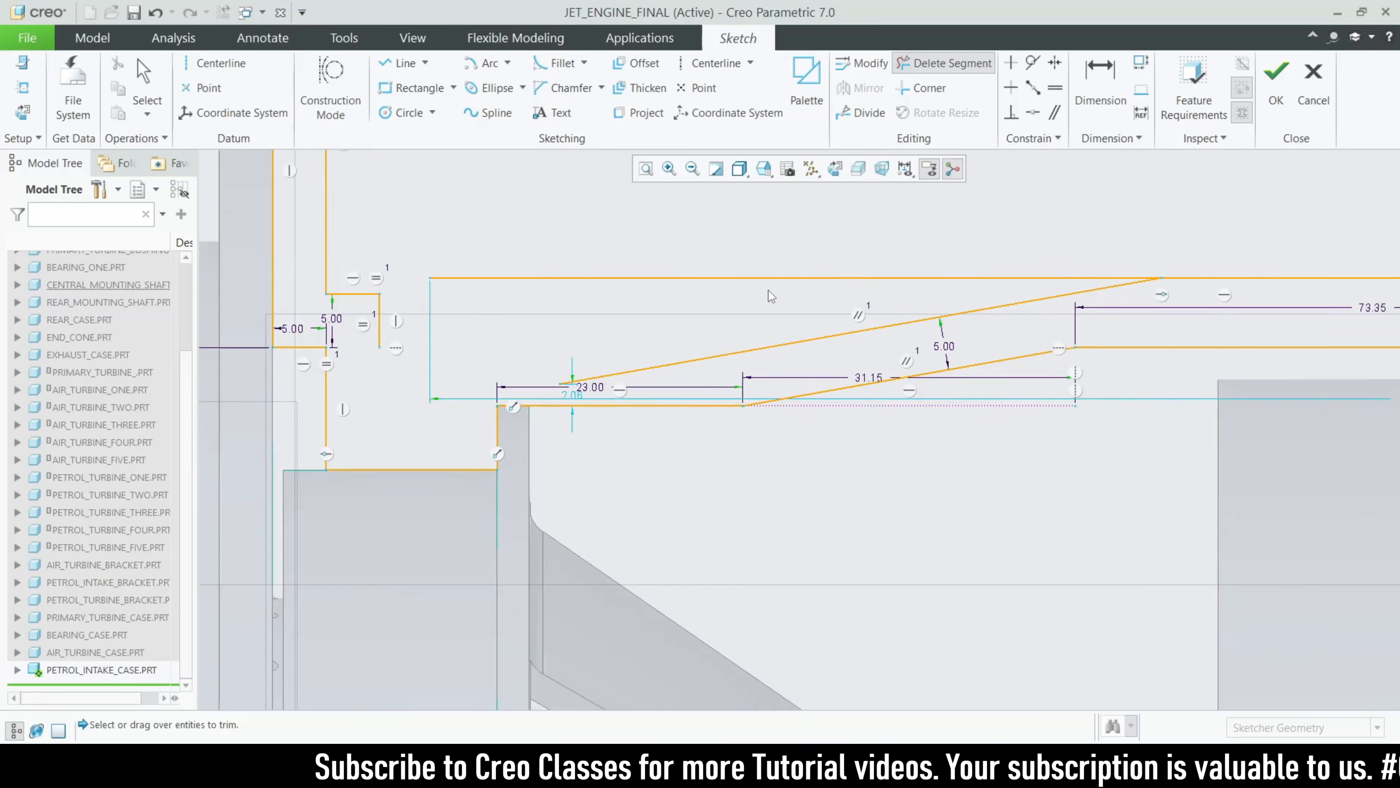
{"action": "scroll", "coordinate": [699, 350], "scroll_direction": "down", "scroll_amount": 2}
{"action": "left_click_drag", "start_coordinate": [678, 326], "coordinate": [707, 298]}
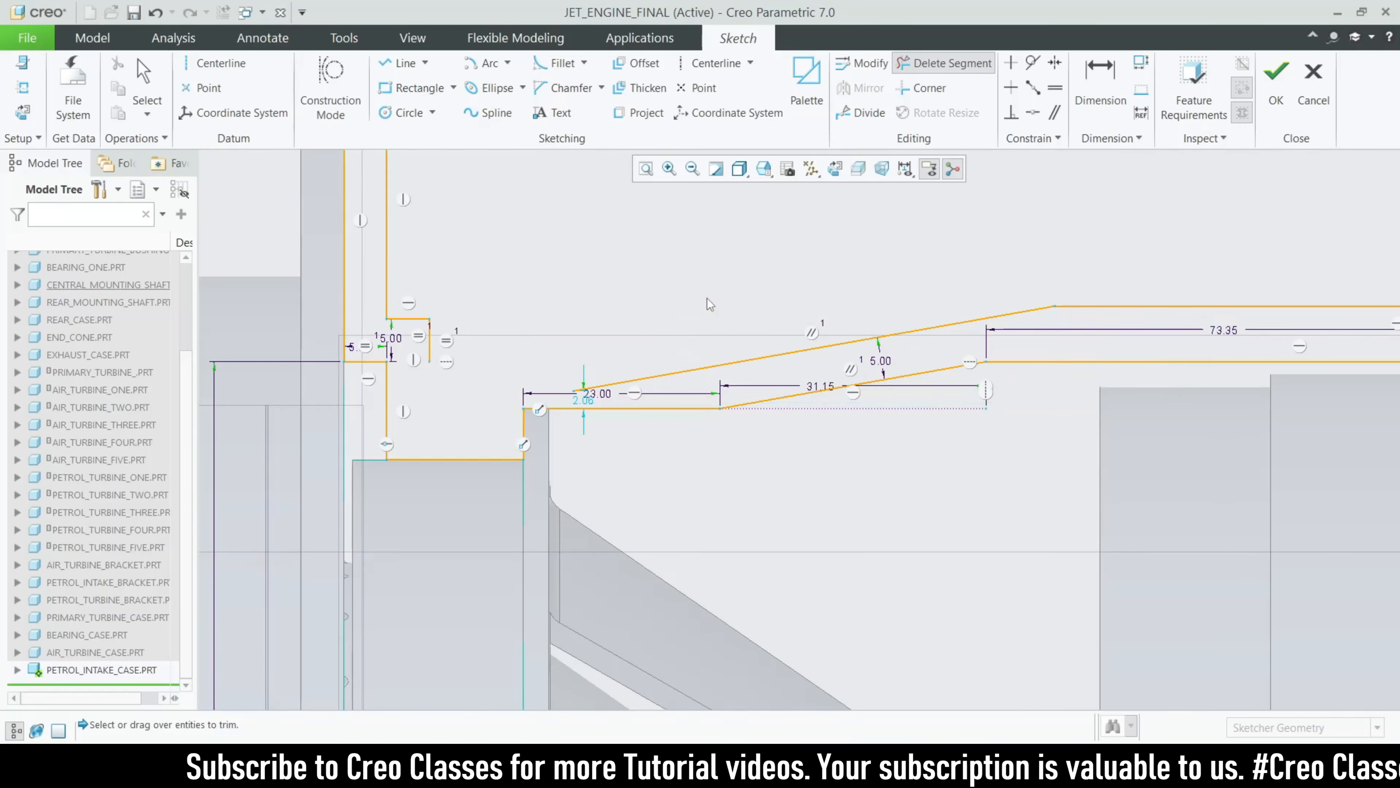
{"action": "scroll", "coordinate": [711, 331], "scroll_direction": "down", "scroll_amount": 2}
{"action": "scroll", "coordinate": [728, 361], "scroll_direction": "up", "scroll_amount": 3}
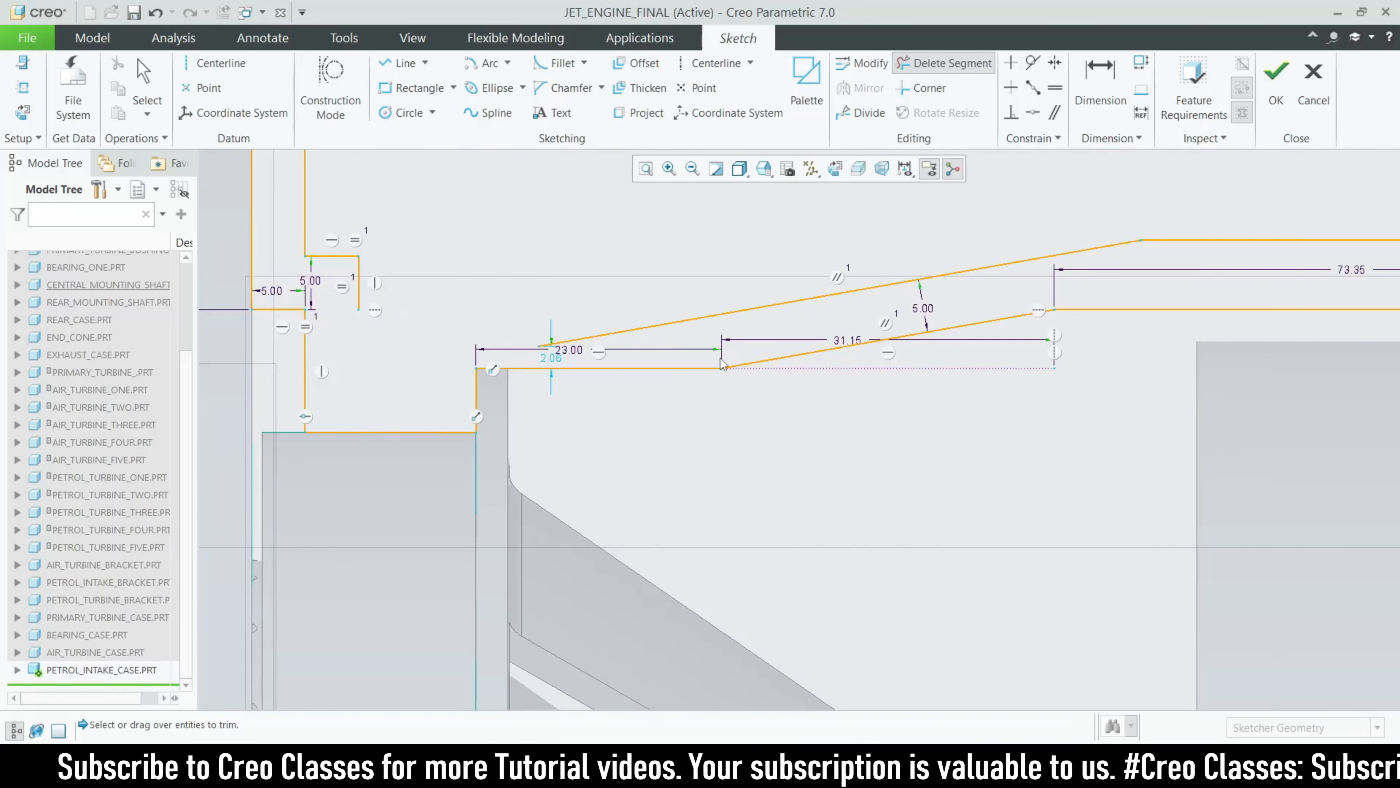
Sketch a horizontal line from the lower end of the front step's short vertical line to the upper sloped line
{"action": "left_click", "coordinate": [389, 65]}
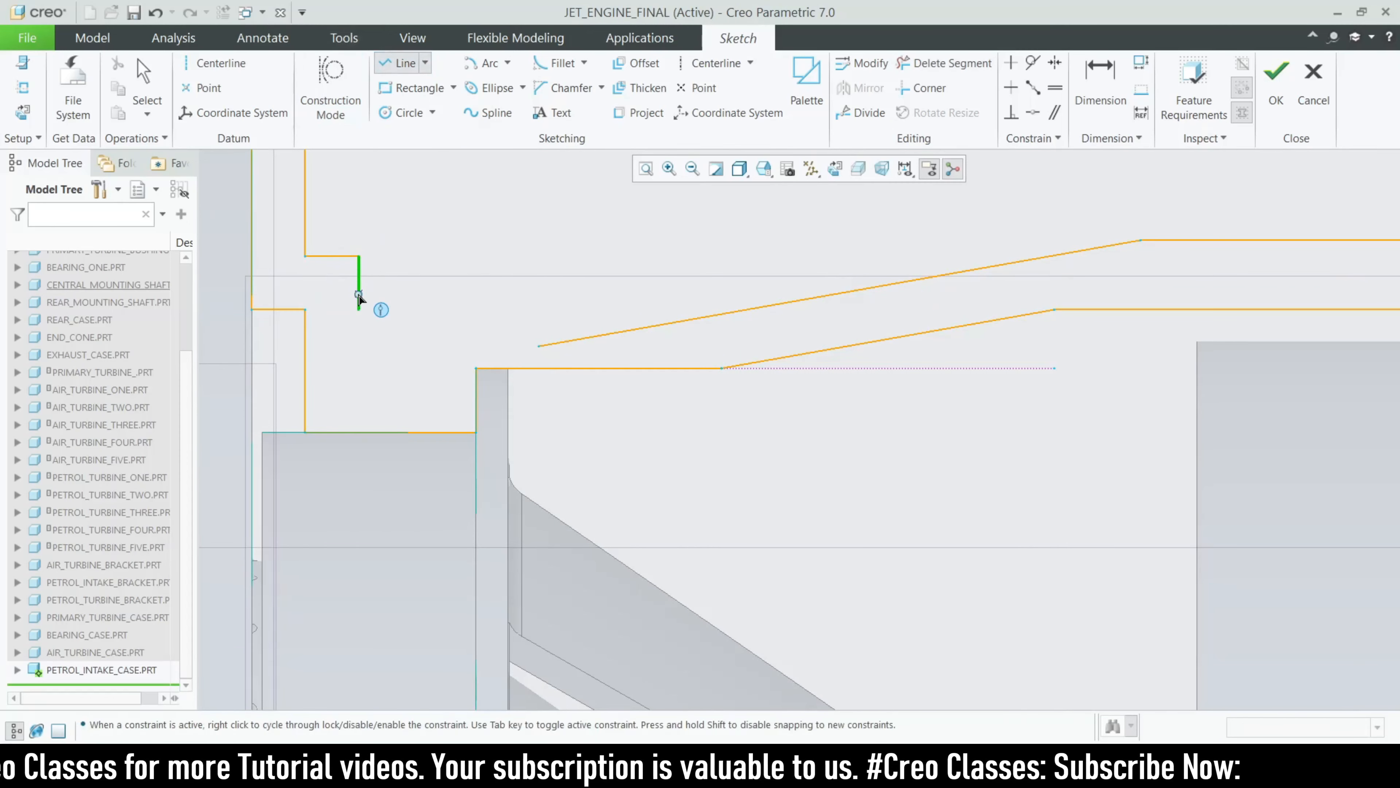
{"action": "left_click", "coordinate": [359, 310]}
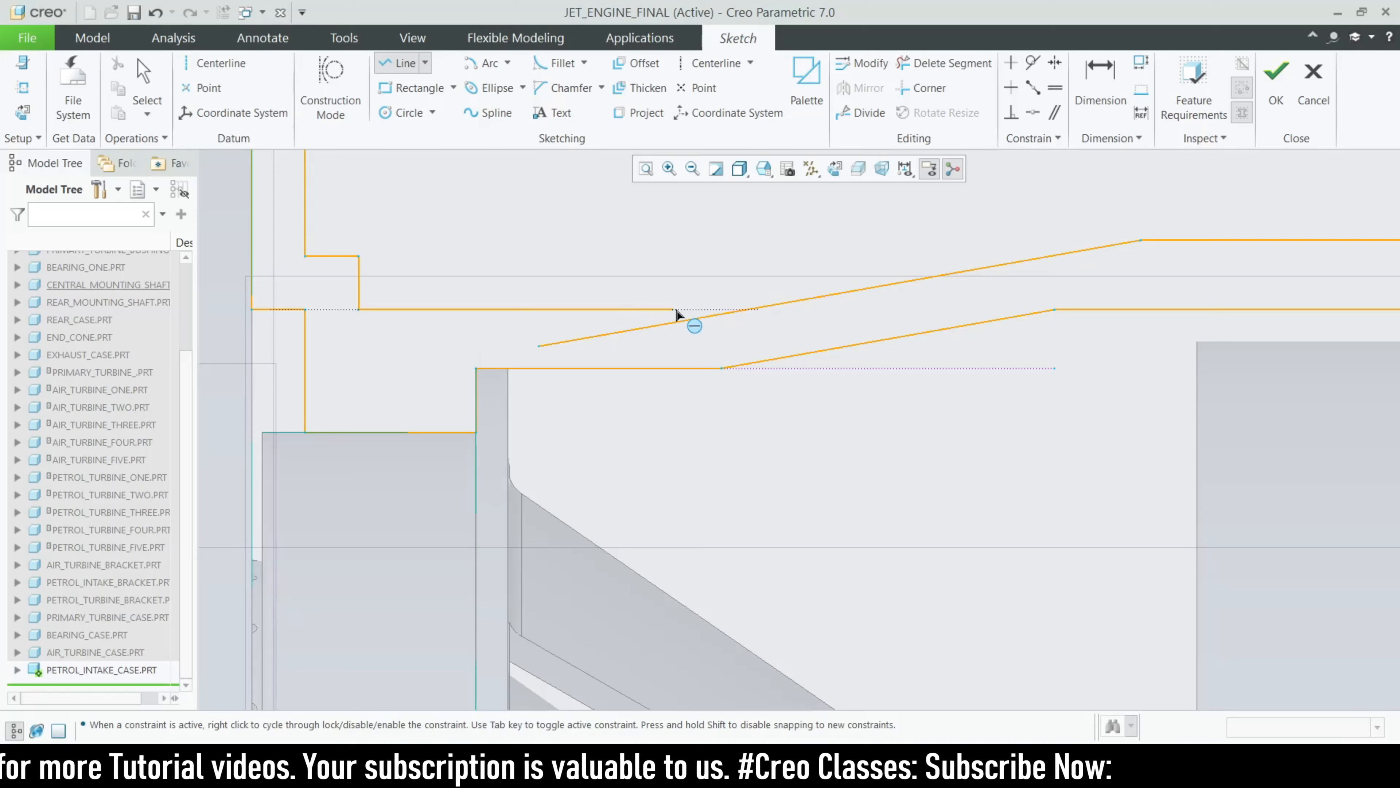
{"action": "left_click", "coordinate": [751, 310]}
{"action": "middle_click", "coordinate": [812, 250]}
{"action": "middle_click", "coordinate": [812, 251]}
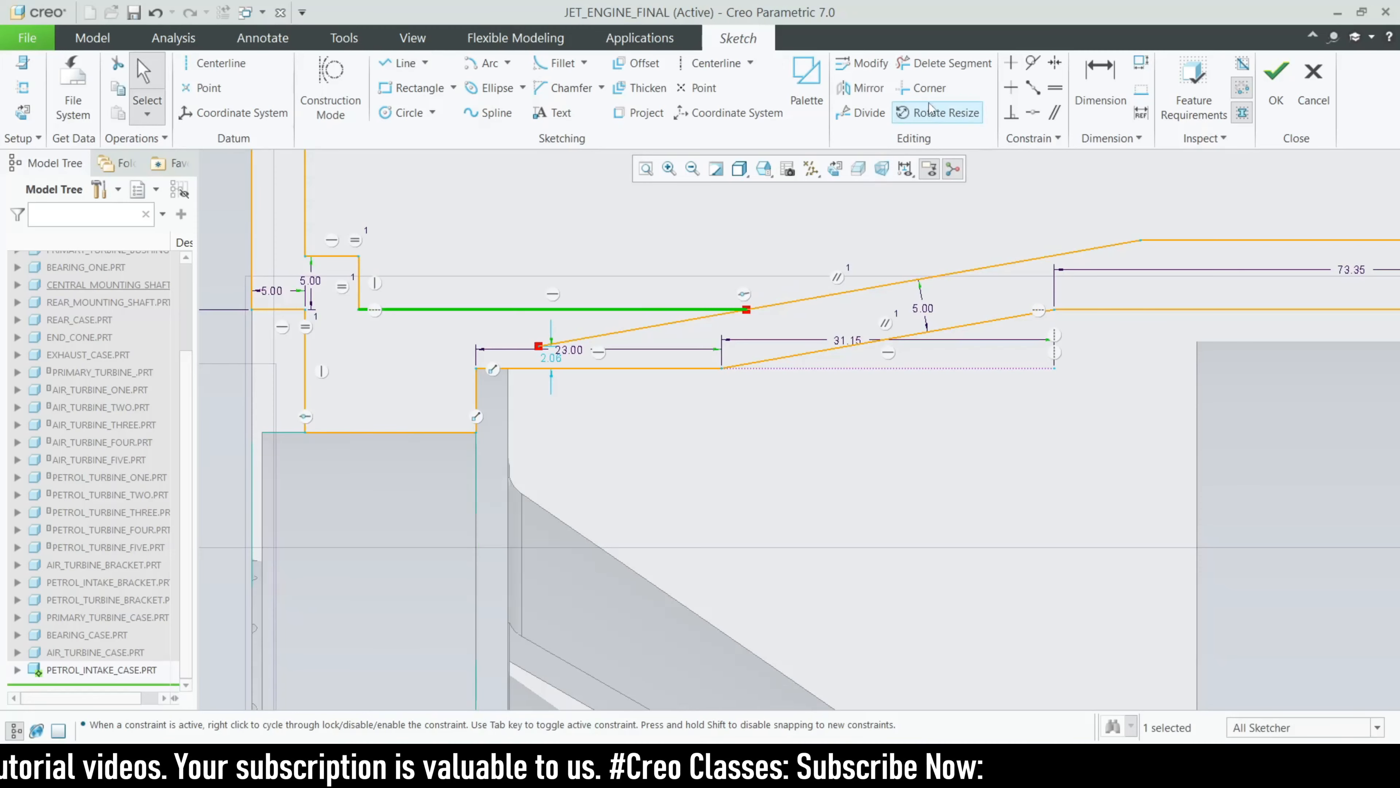
Trim the sloped line's overhang below the new horizontal line to close the petrol intake case profile
{"action": "left_click", "coordinate": [937, 64]}
{"action": "left_click", "coordinate": [651, 326]}
{"action": "scroll", "coordinate": [589, 383], "scroll_direction": "up", "scroll_amount": 4}
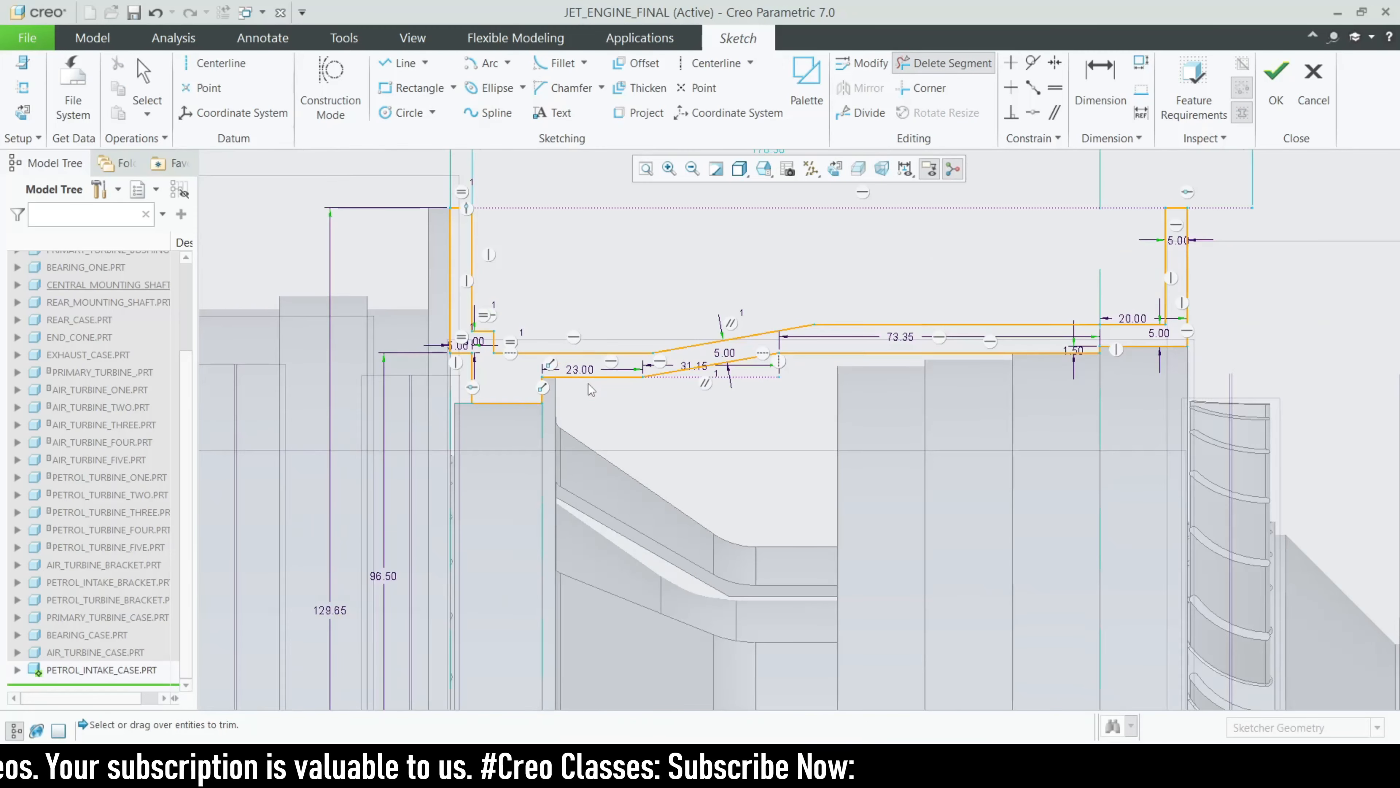
{"action": "middle_click", "coordinate": [589, 383]}
{"action": "scroll", "coordinate": [664, 375], "scroll_direction": "down", "scroll_amount": 5}
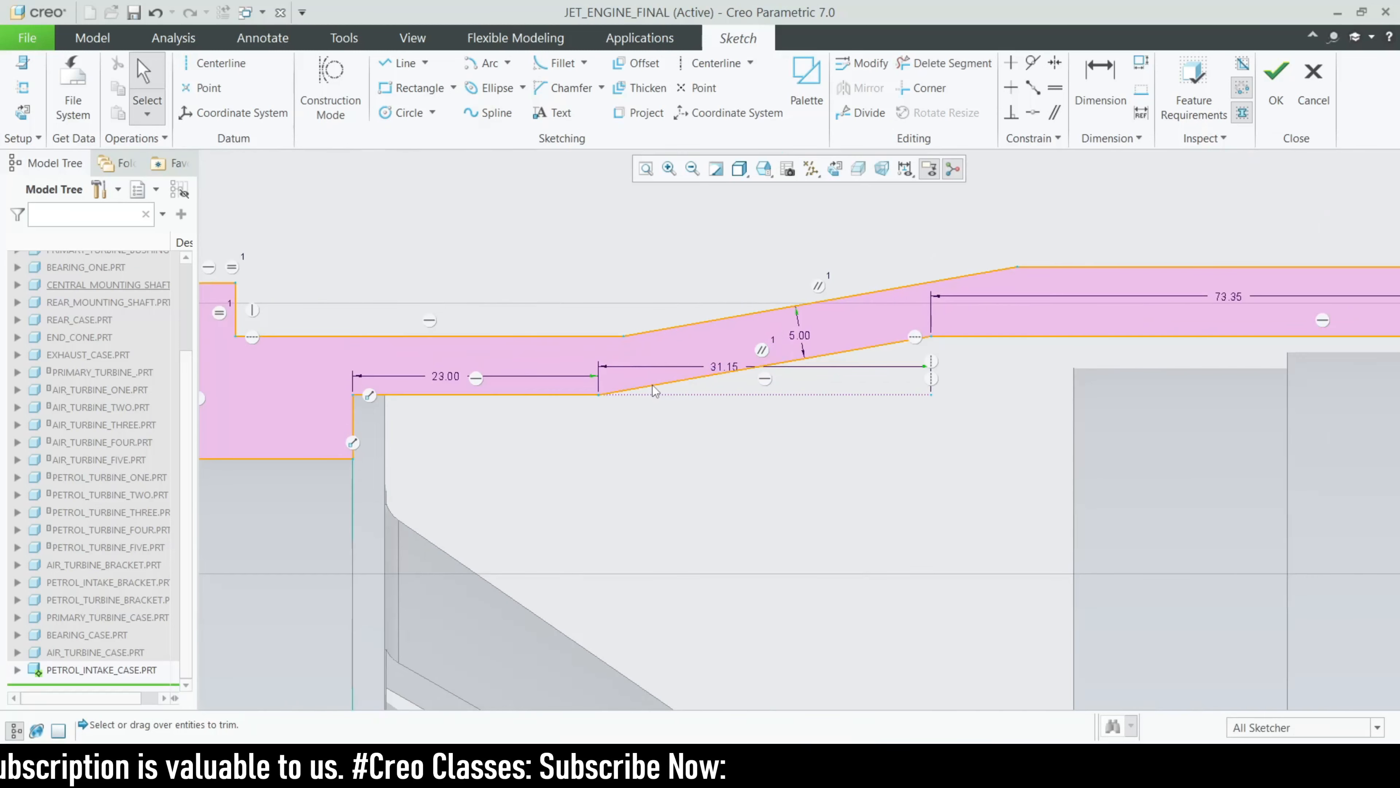
{"action": "scroll", "coordinate": [587, 374], "scroll_direction": "up", "scroll_amount": 2}
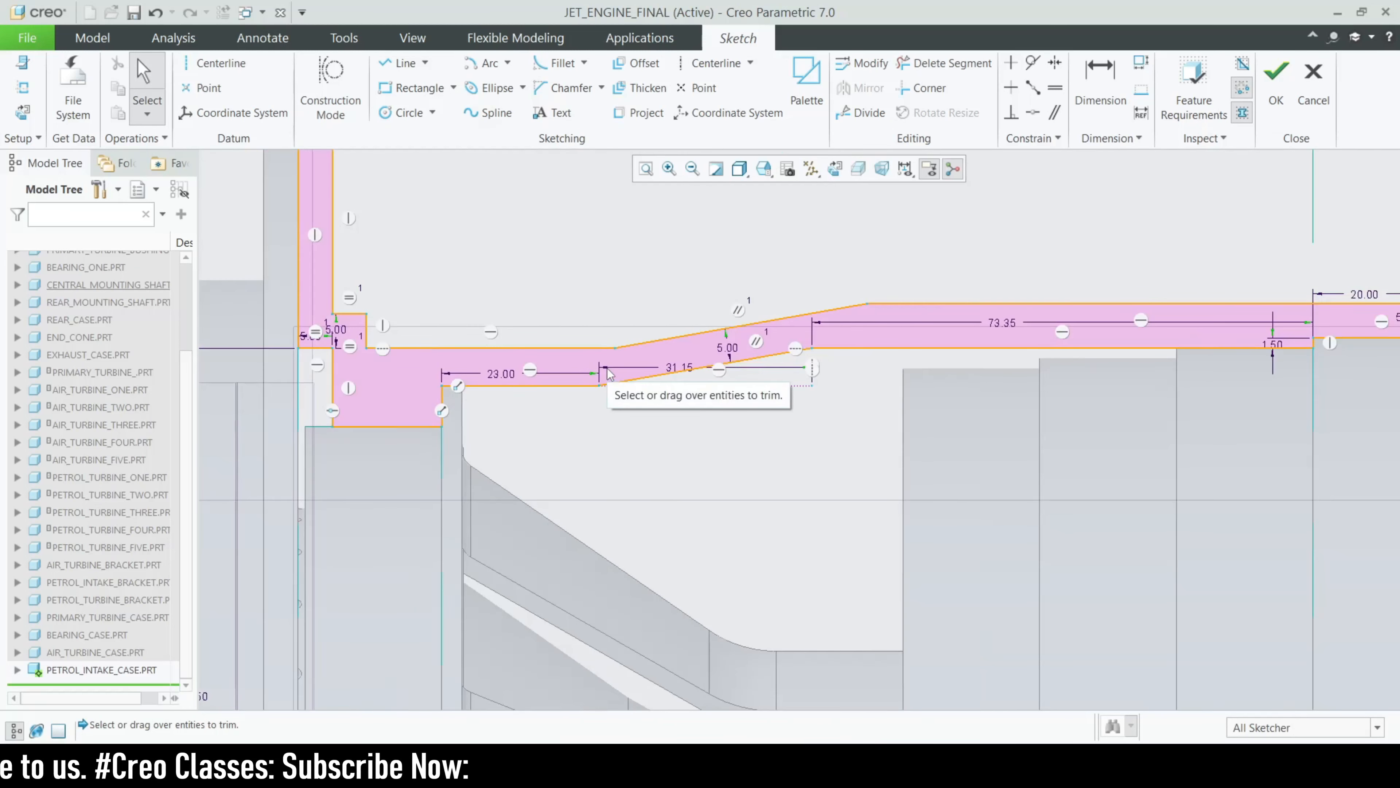
Draw a horizontal centerline along the engine axis and finish the petrol intake case section sketch
{"action": "scroll", "coordinate": [610, 376], "scroll_direction": "up", "scroll_amount": 4}
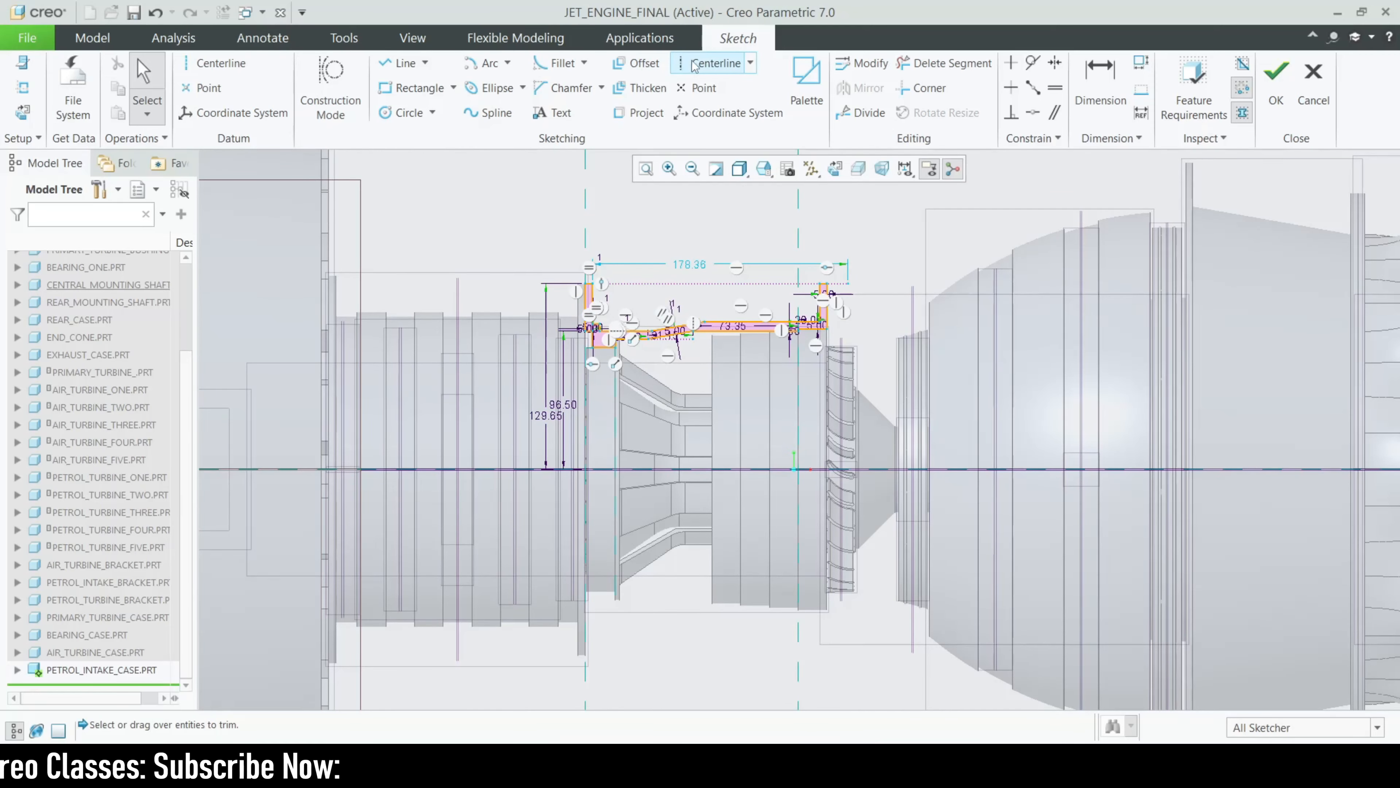
{"action": "left_click", "coordinate": [693, 65]}
{"action": "scroll", "coordinate": [1061, 342], "scroll_direction": "up", "scroll_amount": 3}
{"action": "scroll", "coordinate": [543, 416], "scroll_direction": "down", "scroll_amount": 1}
{"action": "left_click", "coordinate": [327, 406]}
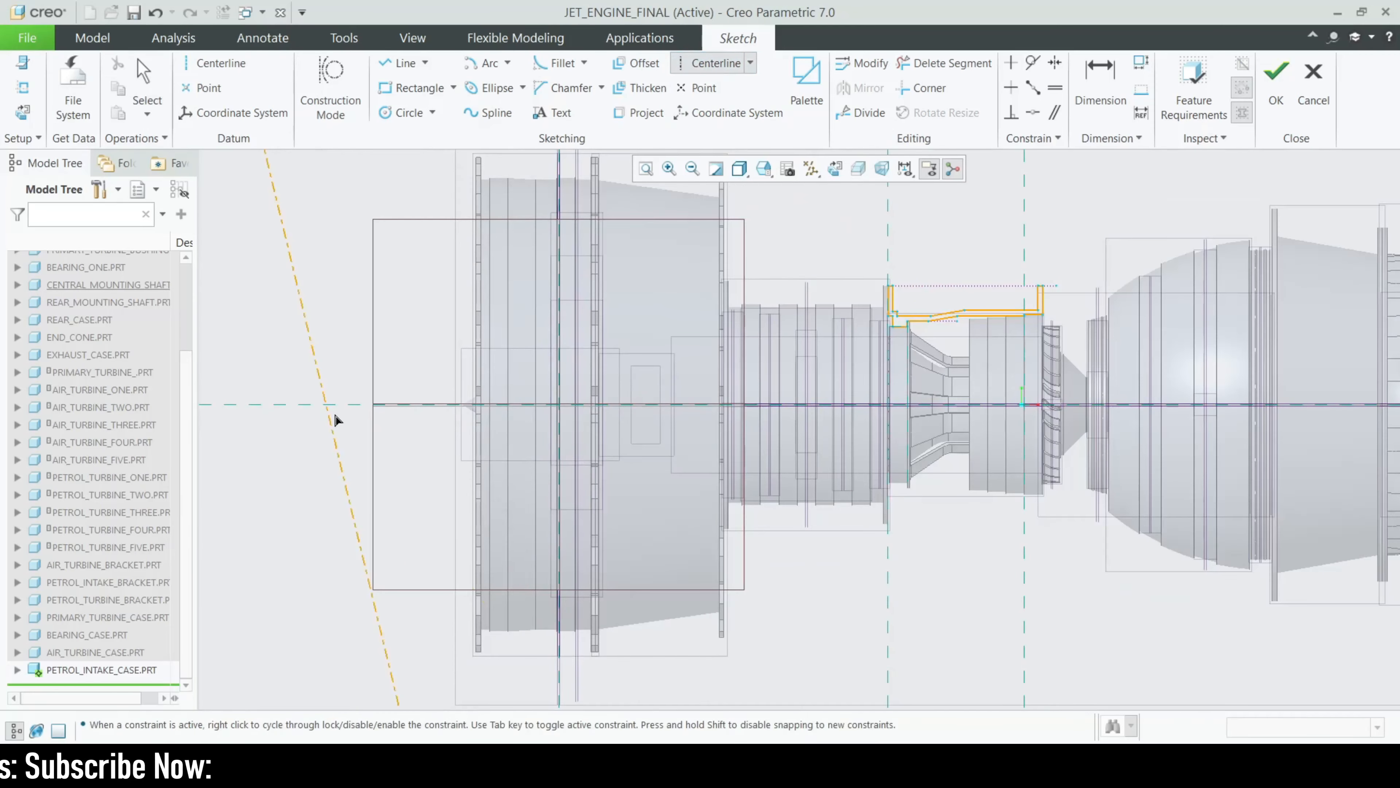
{"action": "left_click", "coordinate": [376, 405]}
{"action": "left_click", "coordinate": [1276, 83]}
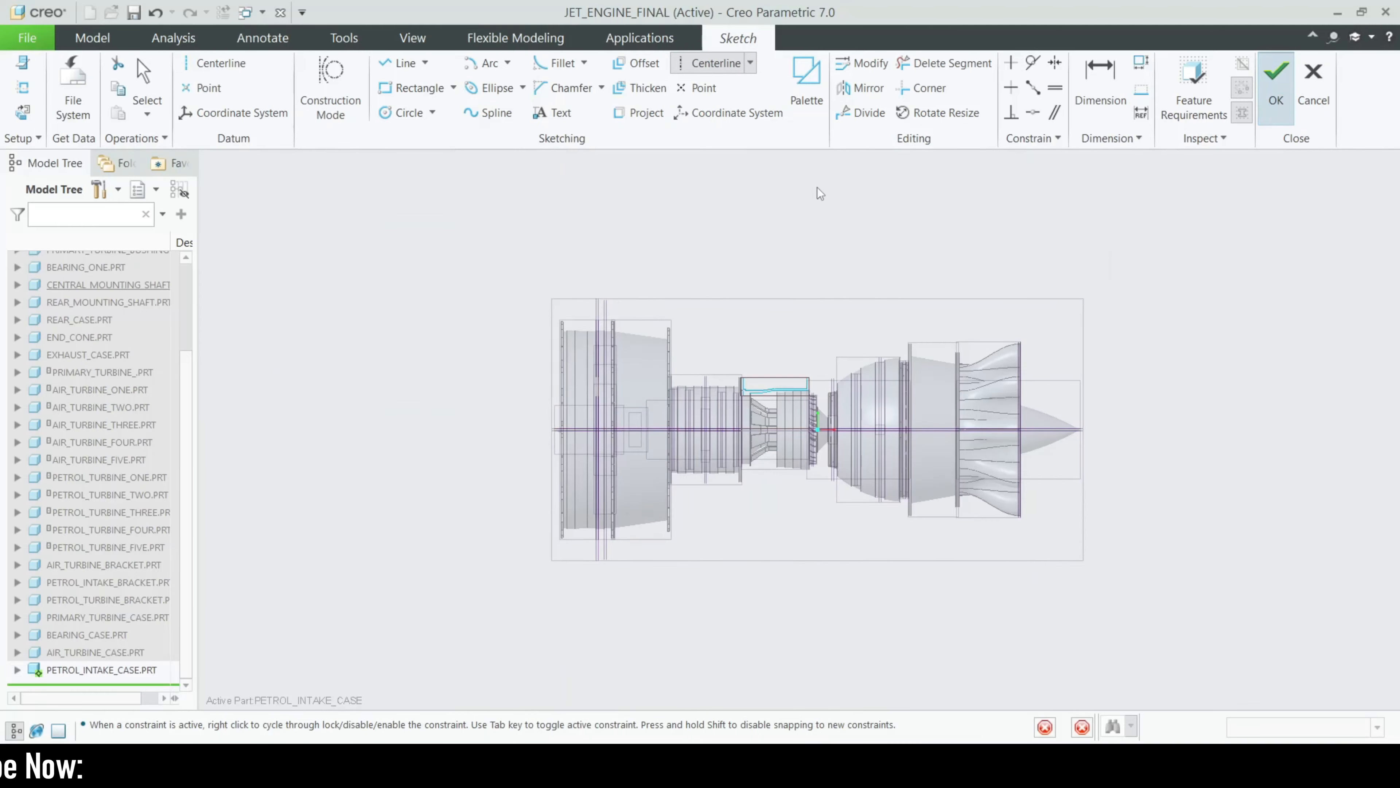
Revolve the closed profile 360° about the internal centerline as a solid to form the petrol intake case
{"action": "left_click", "coordinate": [682, 63]}
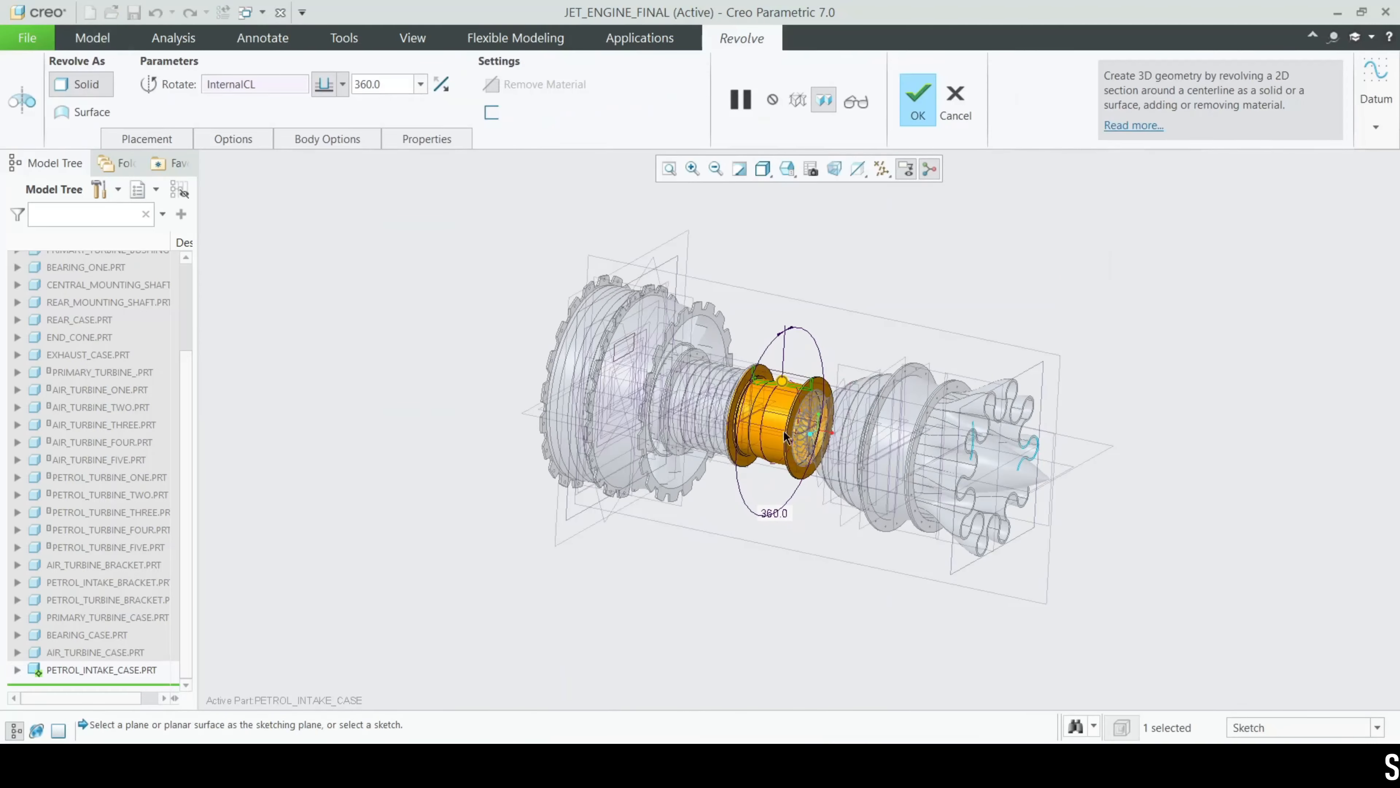
{"action": "scroll", "coordinate": [818, 428], "scroll_direction": "down", "scroll_amount": 5}
{"action": "middle_click_drag", "start_coordinate": [817, 421], "coordinate": [849, 412]}
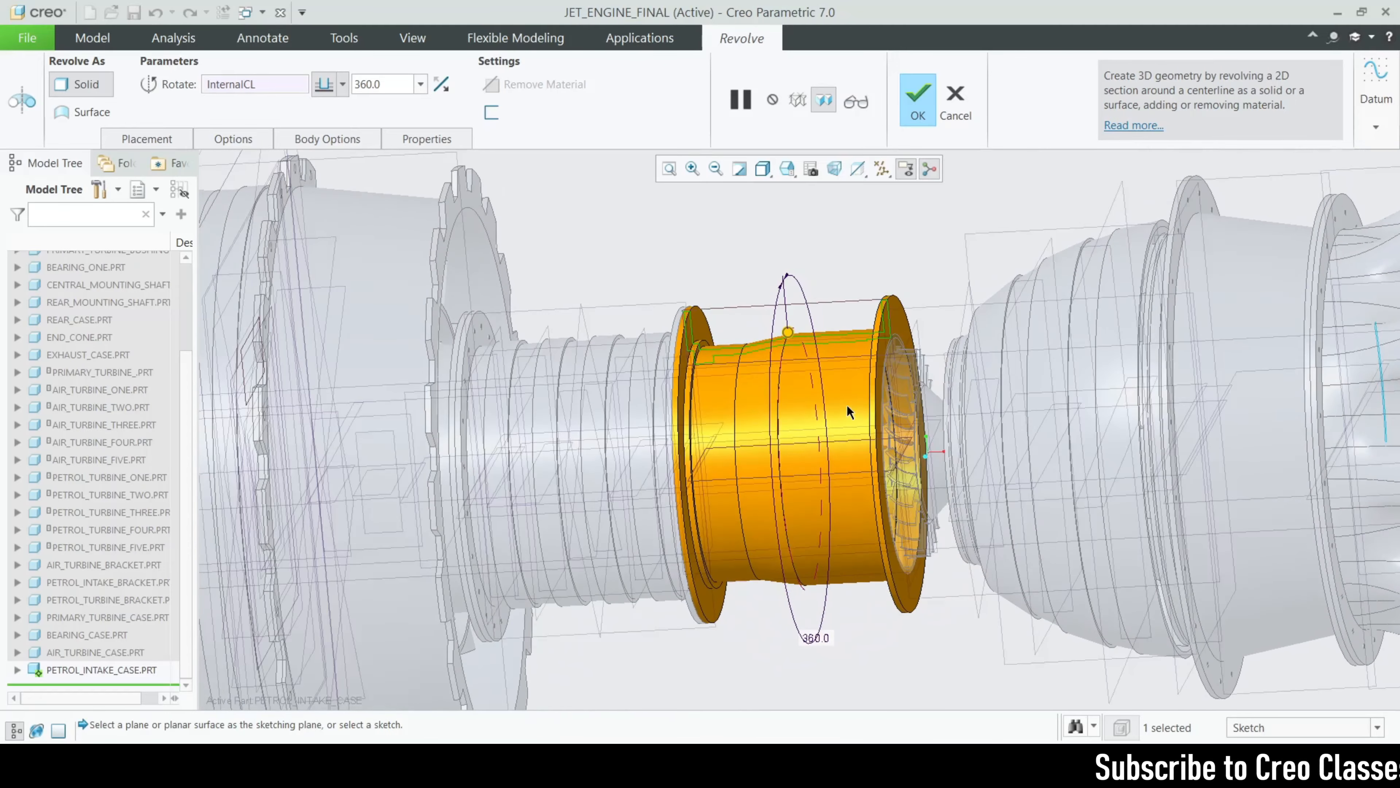
{"action": "left_click", "coordinate": [917, 113]}
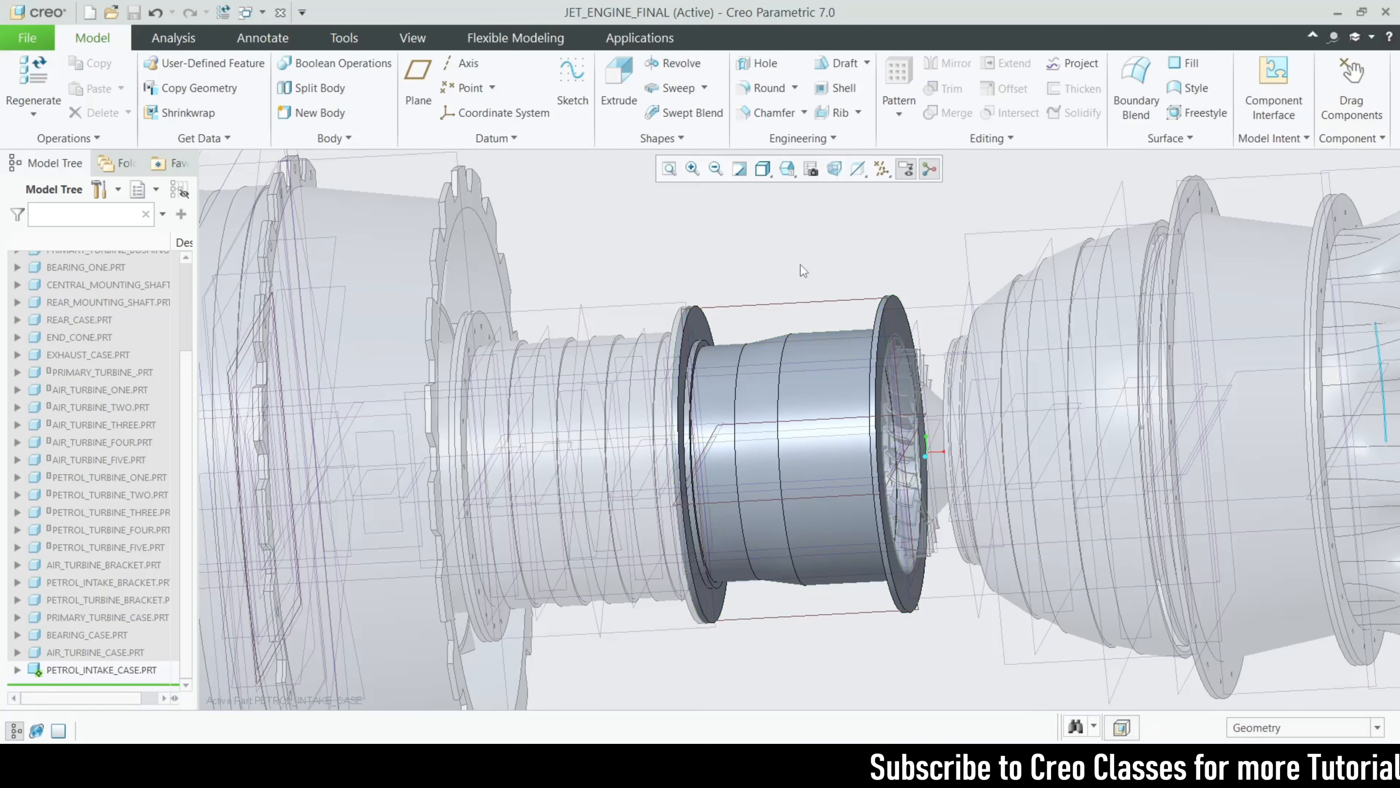
{"action": "scroll", "coordinate": [804, 335], "scroll_direction": "up", "scroll_amount": 3}
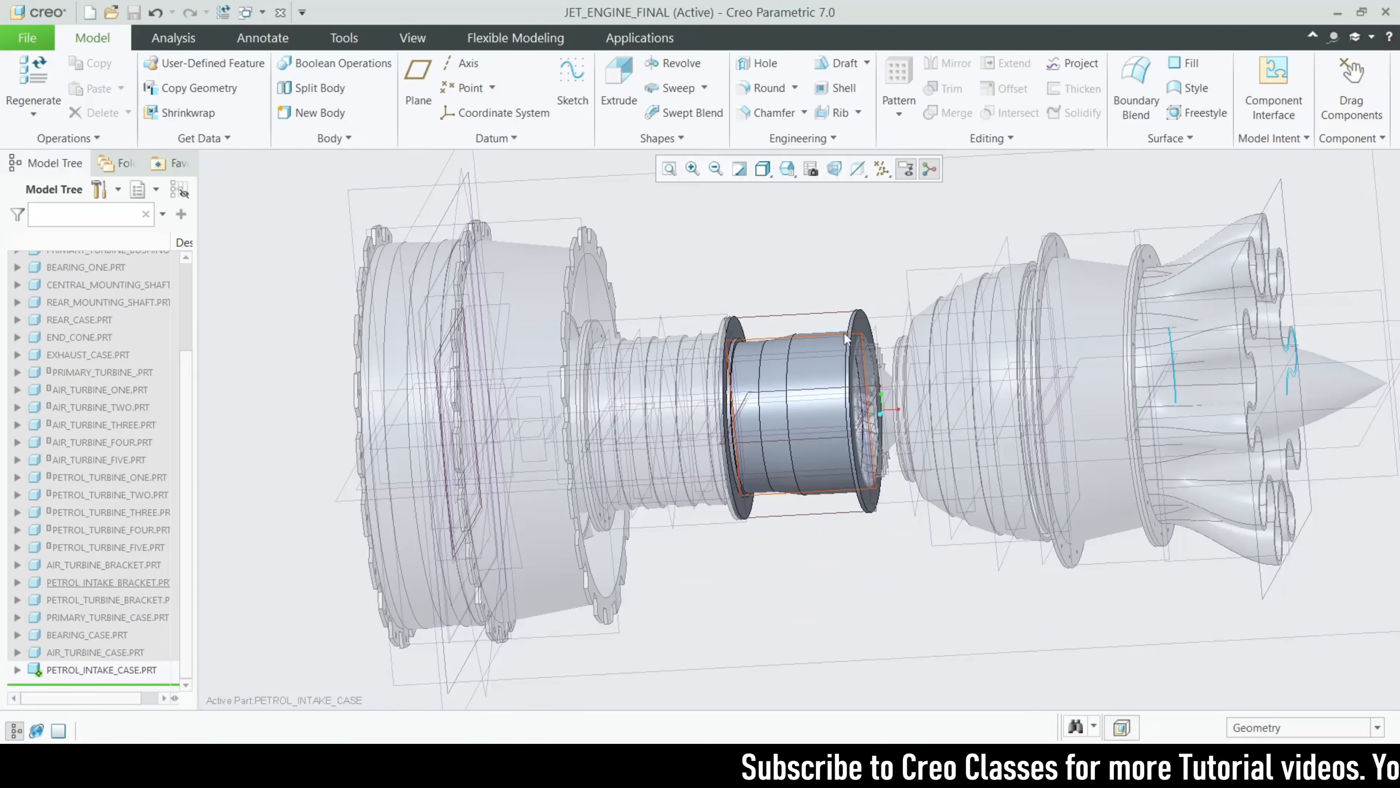
Examine petrol_intake_case_eng_drw.pdf for the flange holes' diameter, radial position and axis pattern count
{"action": "left_click", "coordinate": [922, 767]}
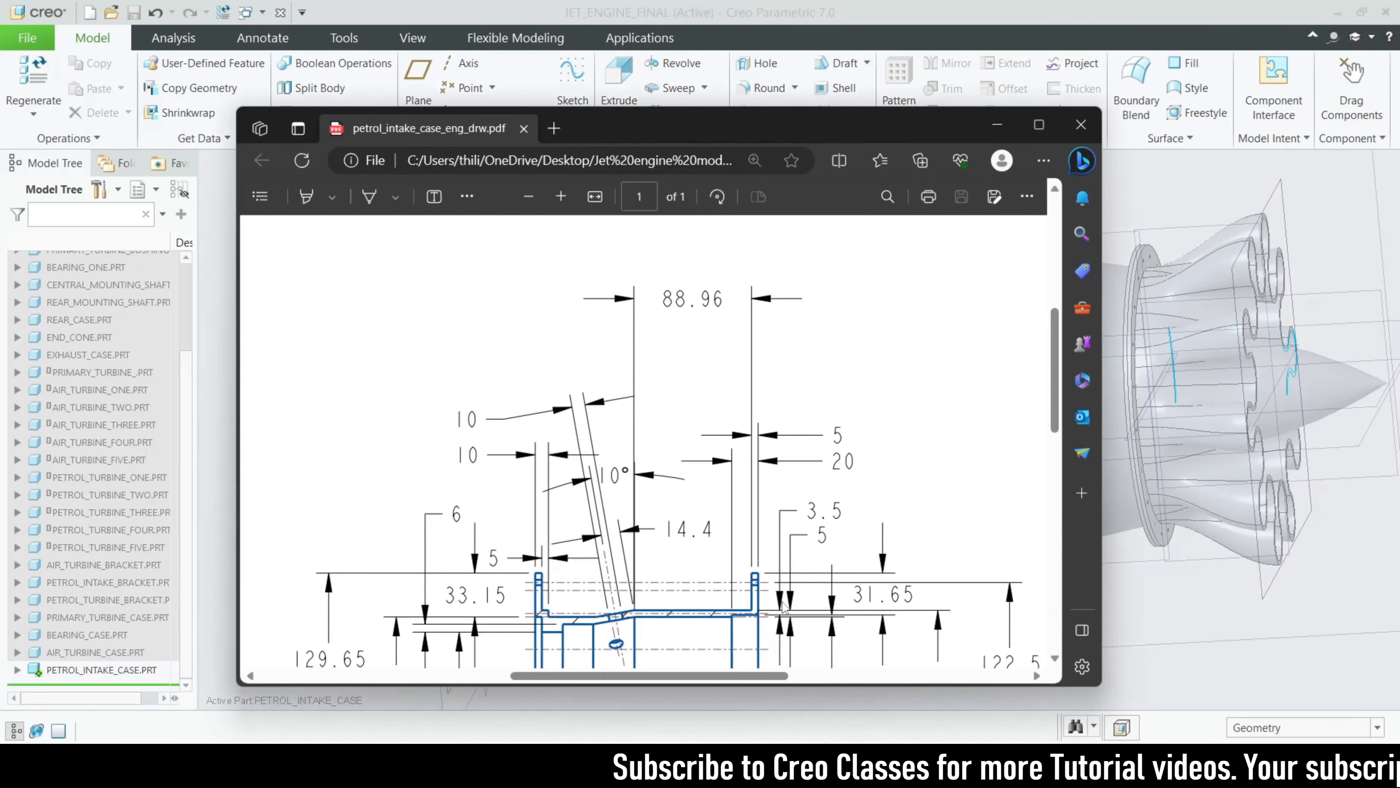
{"action": "scroll", "coordinate": [757, 496], "scroll_direction": "down", "scroll_amount": 5, "text": "ctrl"}
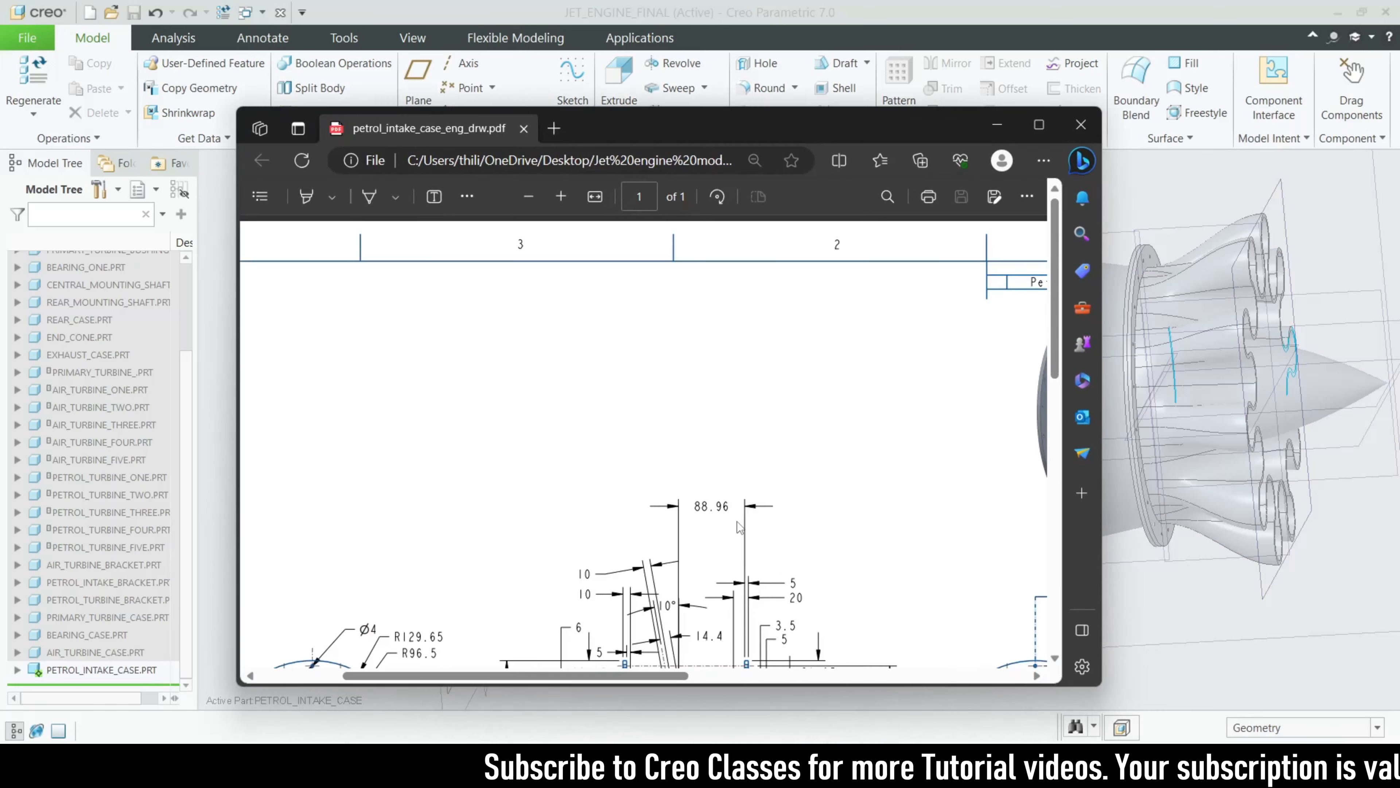
{"action": "scroll", "coordinate": [739, 527], "scroll_direction": "down", "scroll_amount": 2, "text": "ctrl"}
{"action": "scroll", "coordinate": [472, 584], "scroll_direction": "up", "scroll_amount": 5, "text": "ctrl"}
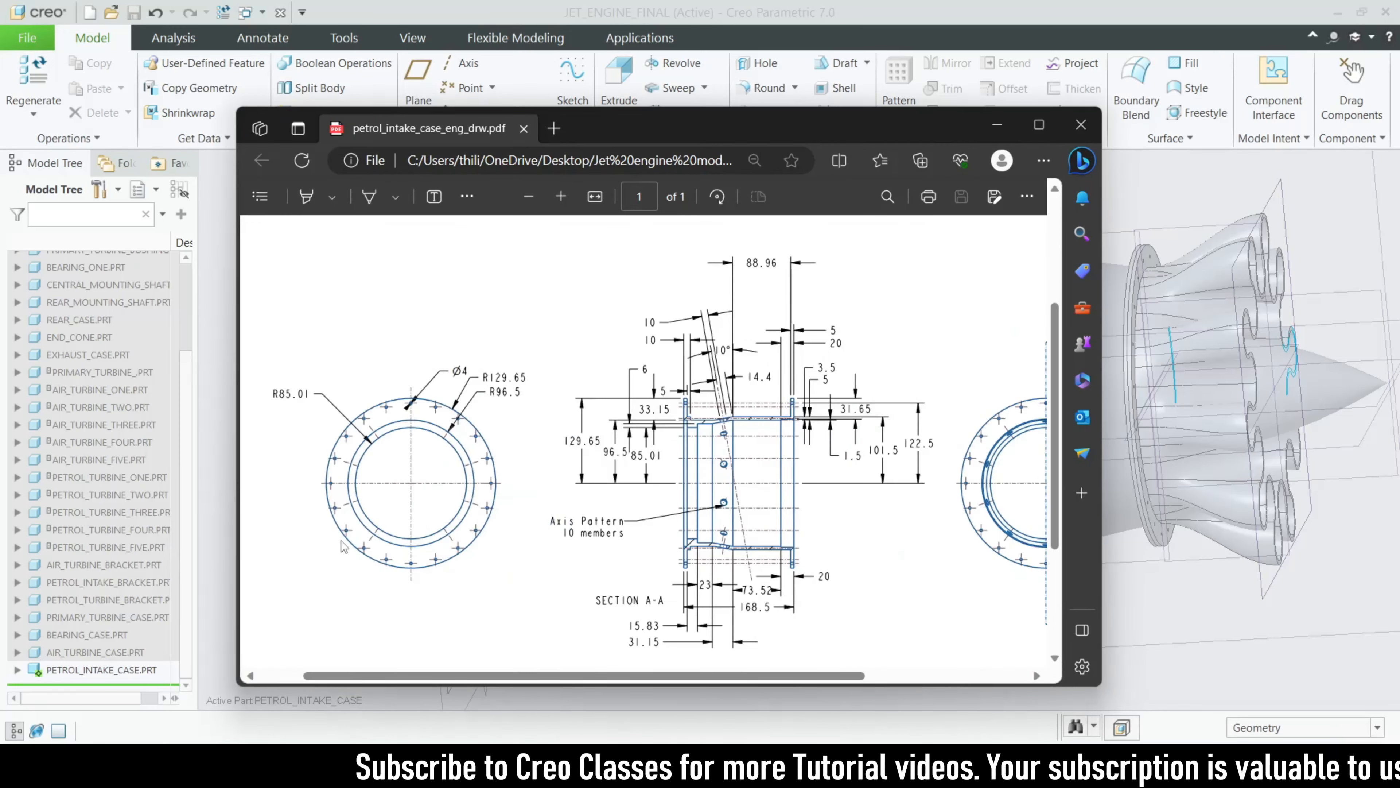
{"action": "scroll", "coordinate": [635, 523], "scroll_direction": "right", "scroll_amount": 10}
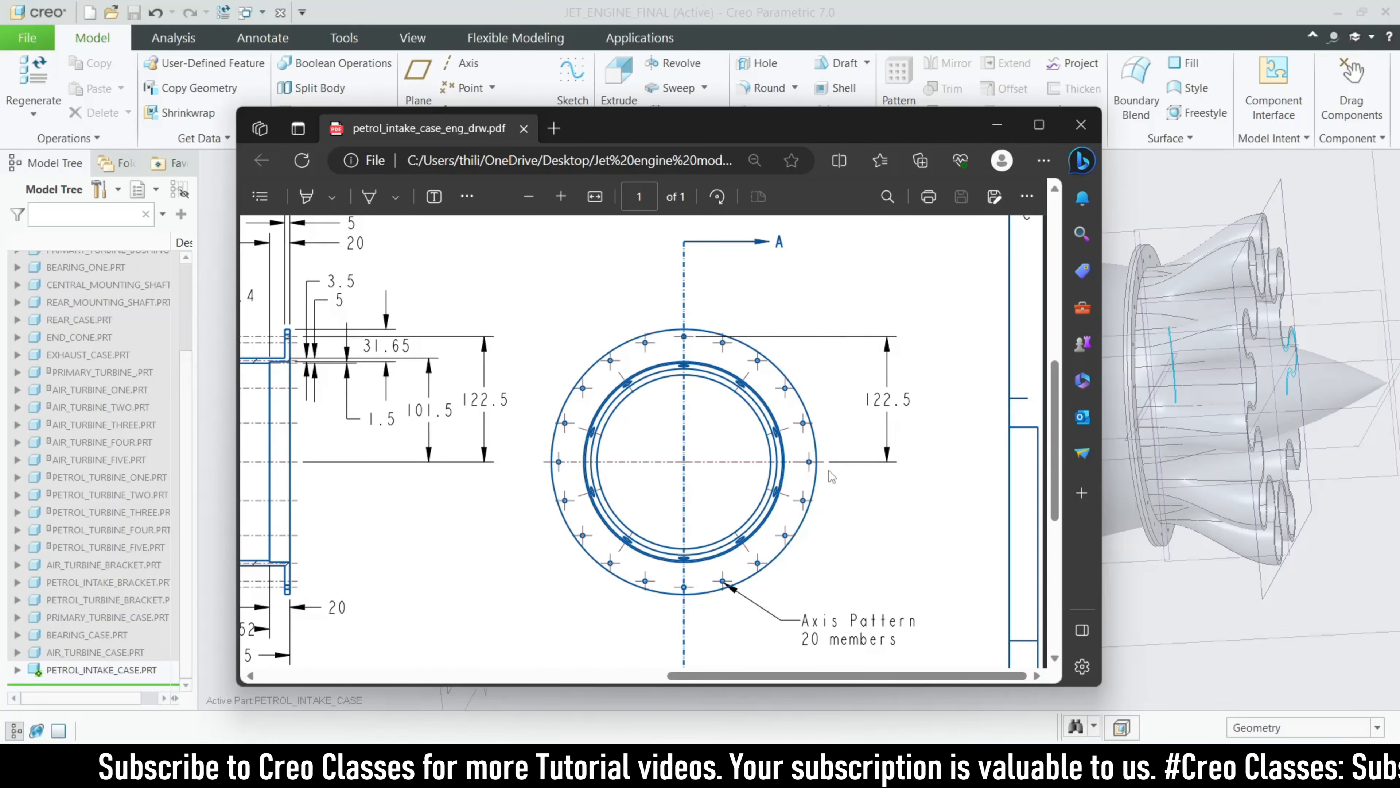
{"action": "scroll", "coordinate": [601, 484], "scroll_direction": "left", "scroll_amount": 10}
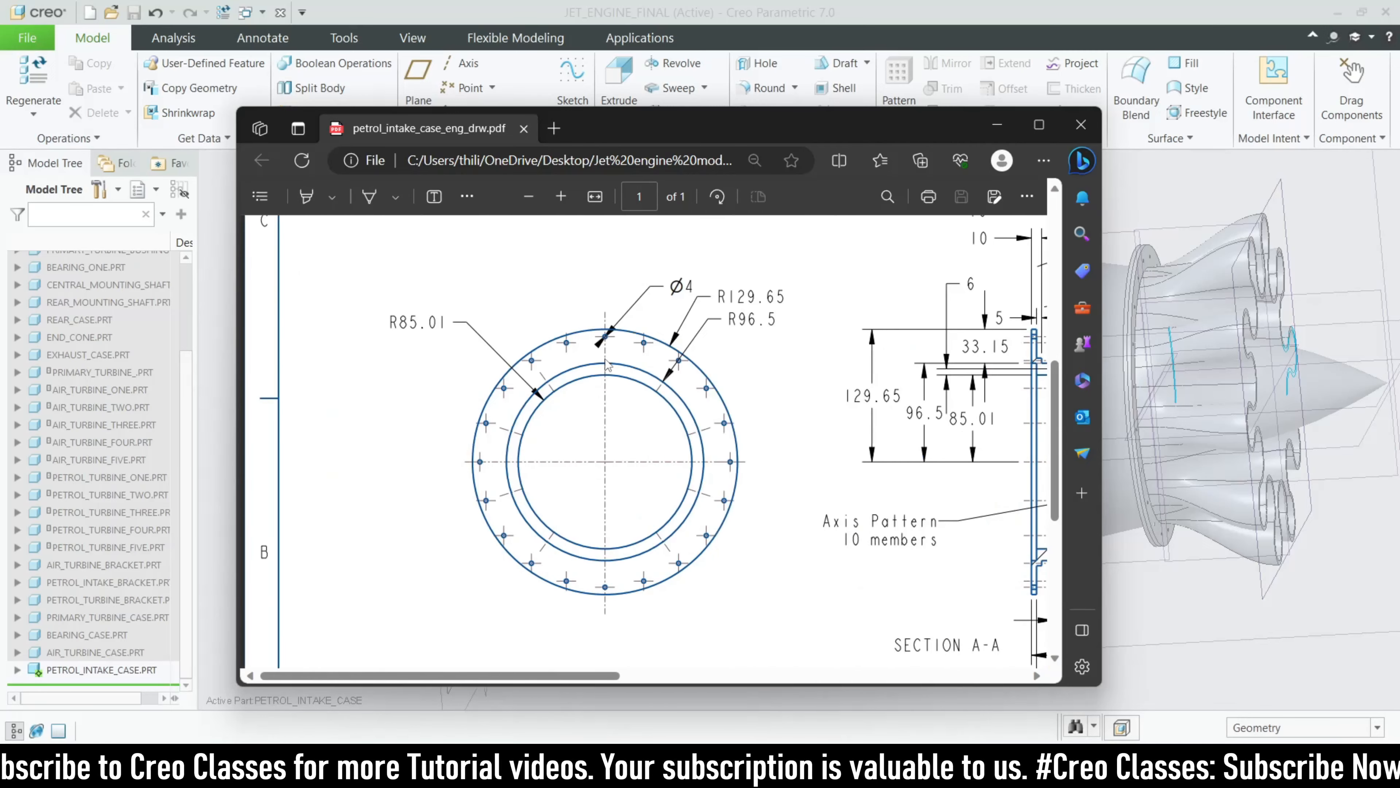
{"action": "left_click", "coordinate": [996, 125]}
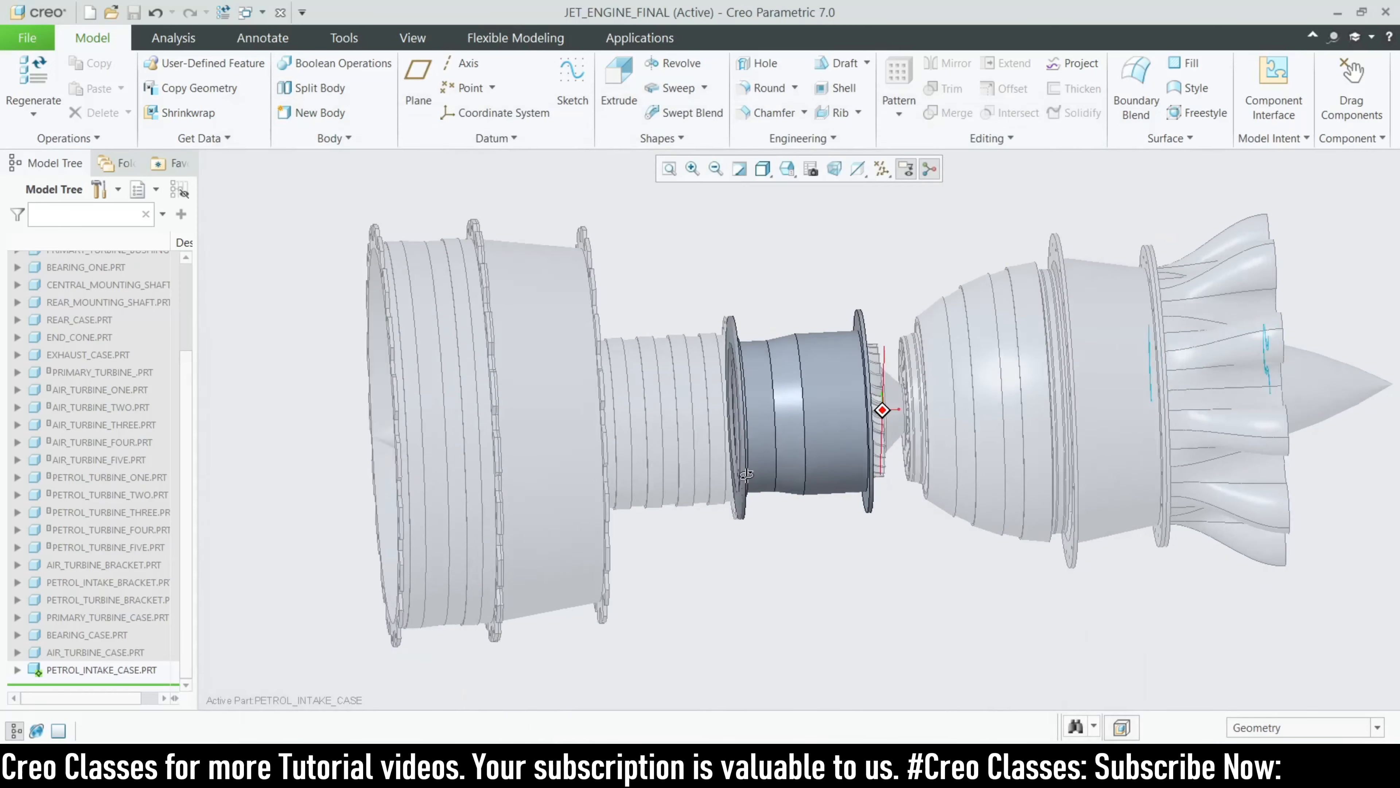
Start a sketch on the petrol intake case's flange face adjoining the air turbine case and orient the view normal to it
{"action": "middle_click_drag", "start_coordinate": [746, 479], "coordinate": [751, 474]}
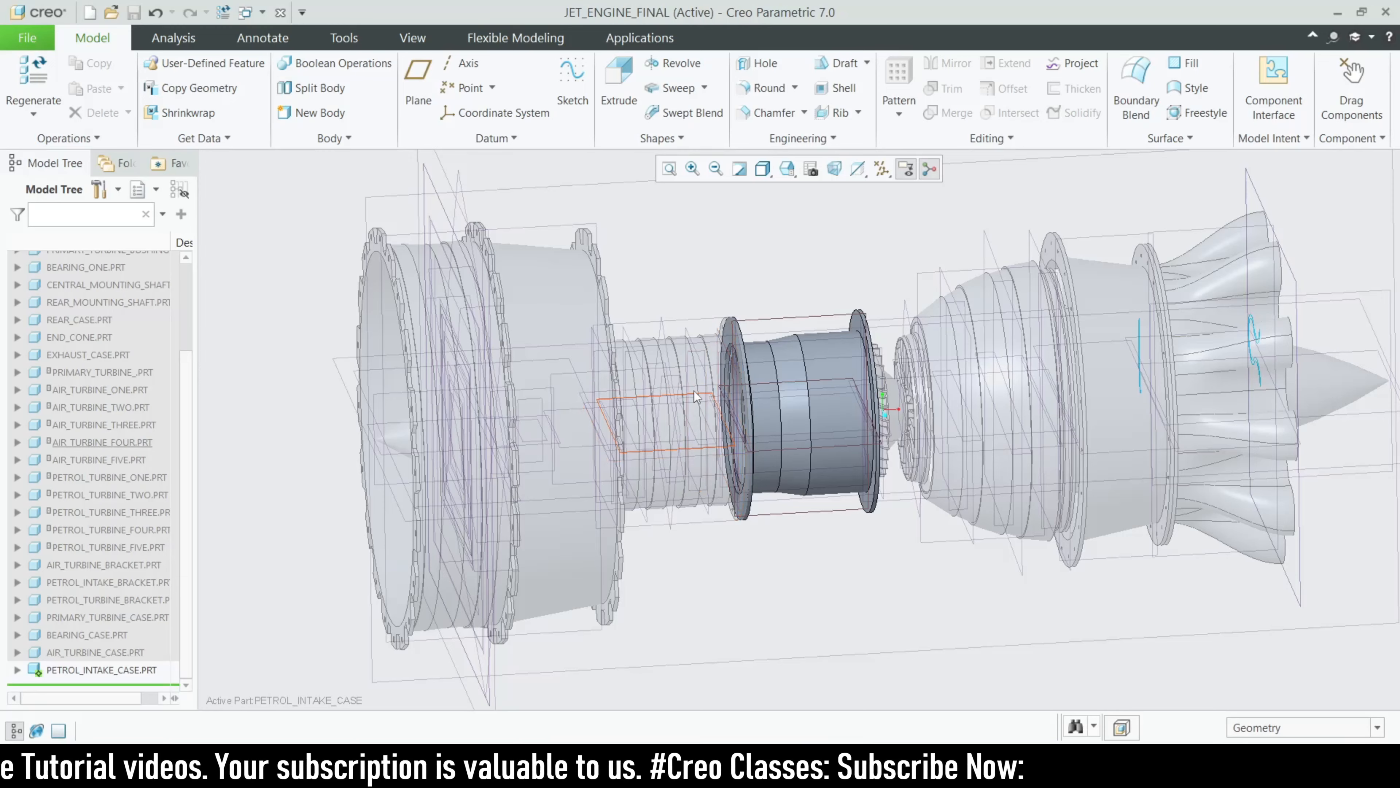
{"action": "scroll", "coordinate": [696, 397], "scroll_direction": "up", "scroll_amount": 5}
{"action": "left_click", "coordinate": [561, 95]}
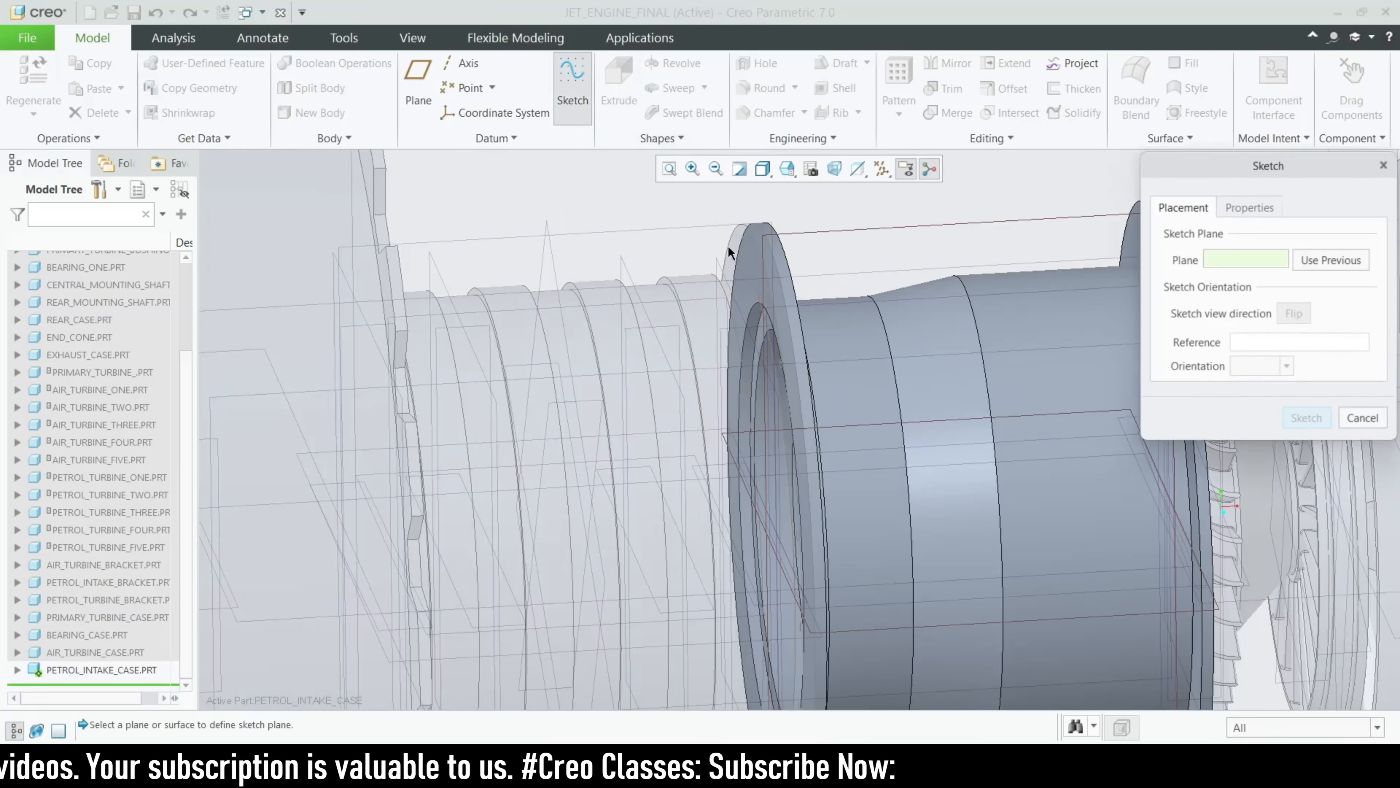
{"action": "scroll", "coordinate": [765, 259], "scroll_direction": "up", "scroll_amount": 4}
{"action": "left_click", "coordinate": [777, 286]}
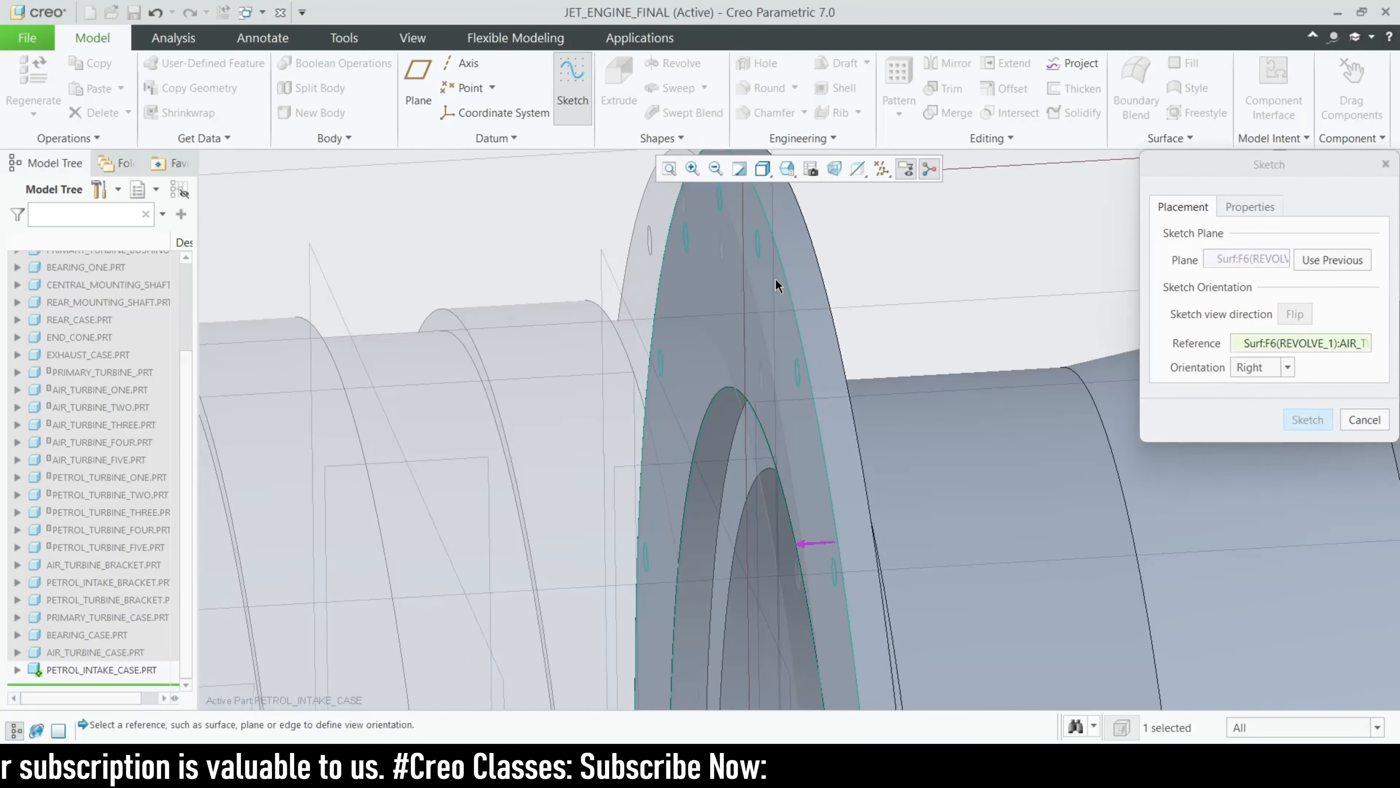
{"action": "scroll", "coordinate": [807, 353], "scroll_direction": "down", "scroll_amount": 3}
{"action": "left_click", "coordinate": [1308, 420]}
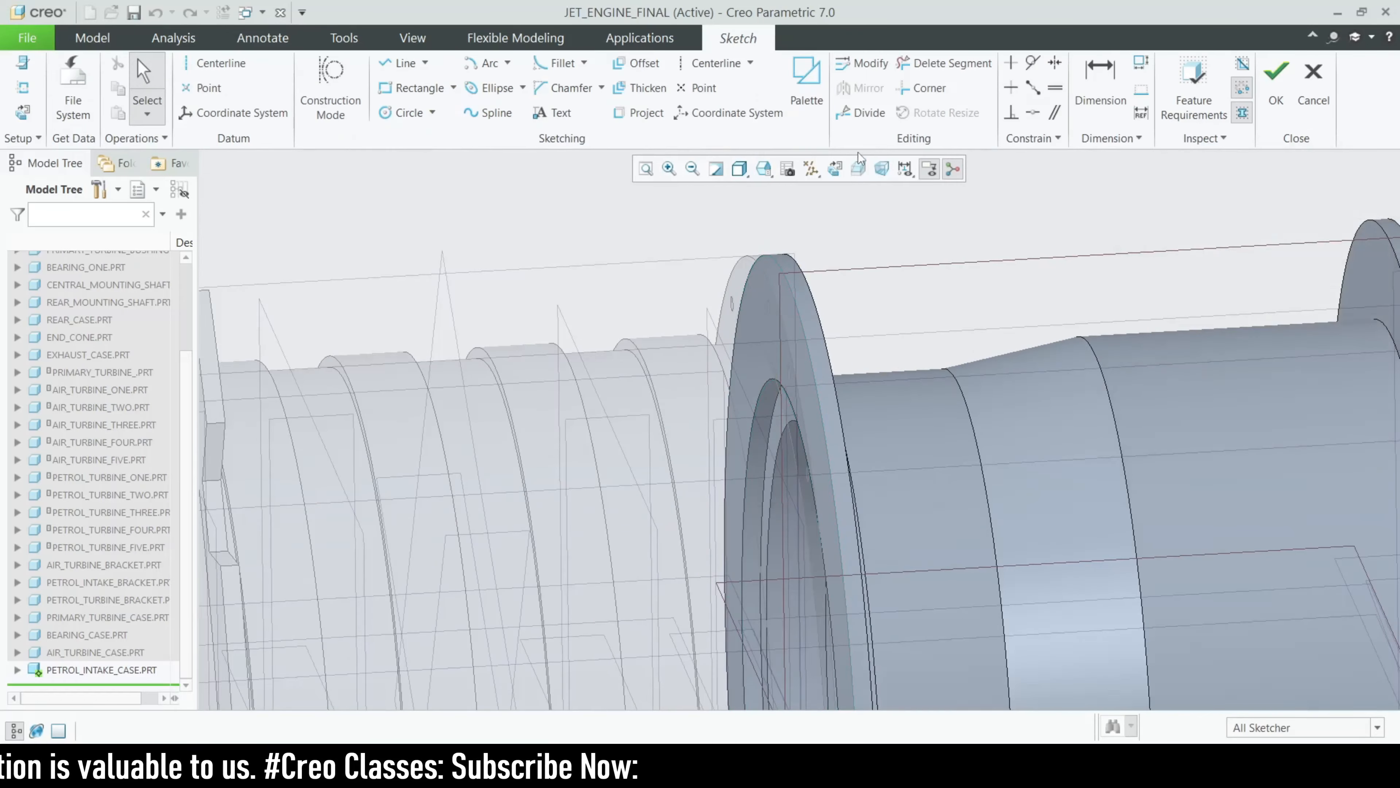
{"action": "left_click", "coordinate": [831, 175]}
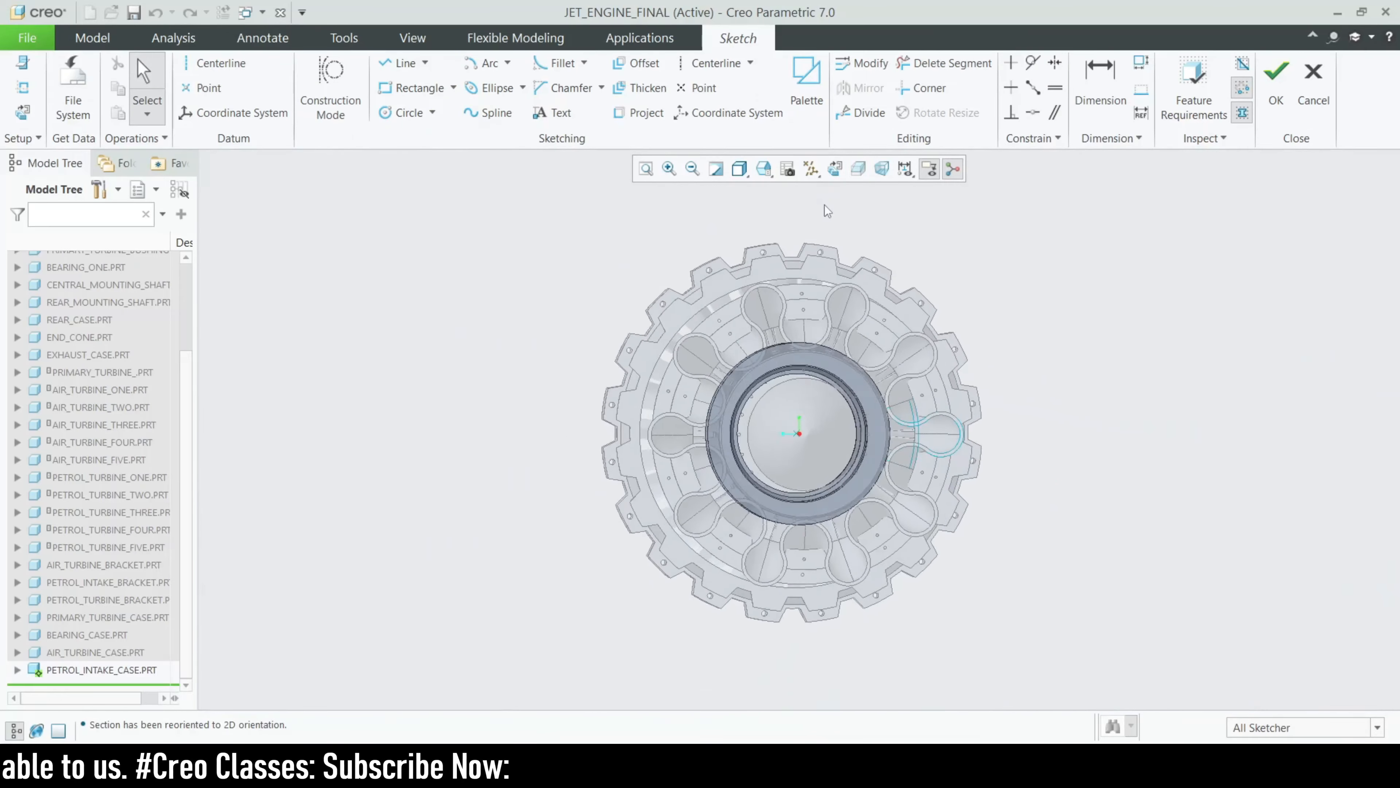
{"action": "scroll", "coordinate": [847, 453], "scroll_direction": "up", "scroll_amount": 2}
{"action": "scroll", "coordinate": [709, 427], "scroll_direction": "down", "scroll_amount": 3}
{"action": "scroll", "coordinate": [727, 400], "scroll_direction": "up", "scroll_amount": 2}
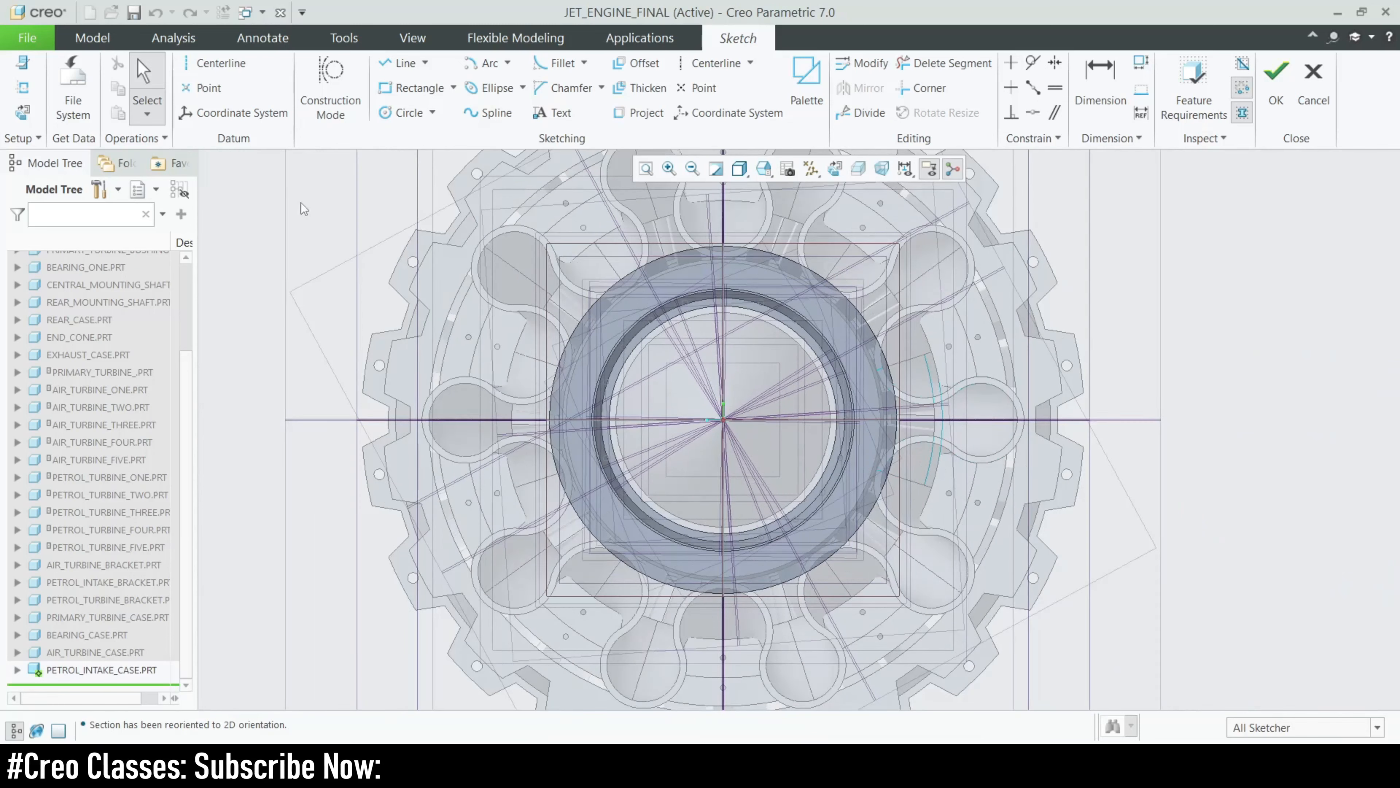
Add the vertical centre datum plane as a sketch reference and hide the datum planes
{"action": "left_click", "coordinate": [811, 168]}
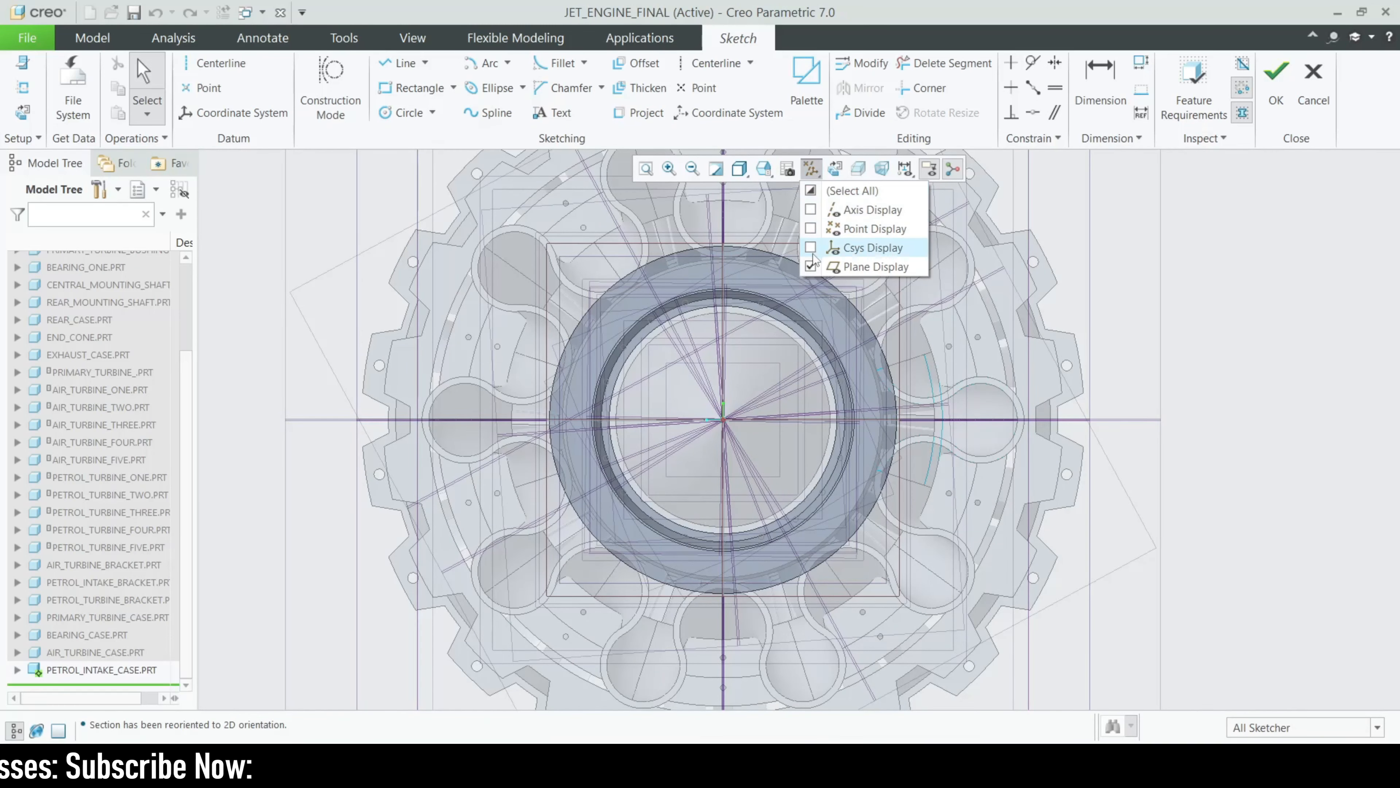
{"action": "left_click", "coordinate": [810, 267]}
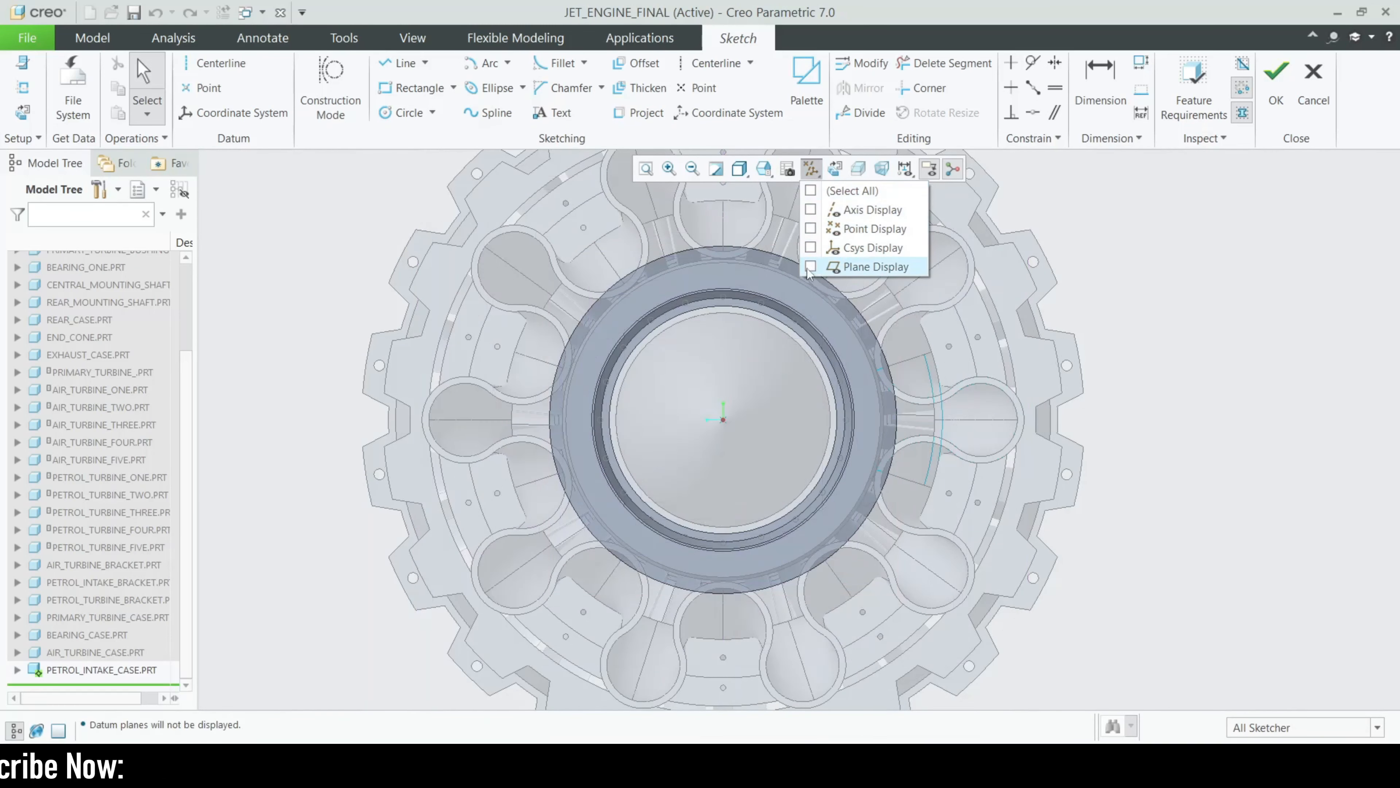
{"action": "left_click", "coordinate": [811, 267]}
{"action": "scroll", "coordinate": [730, 298], "scroll_direction": "up", "scroll_amount": 3}
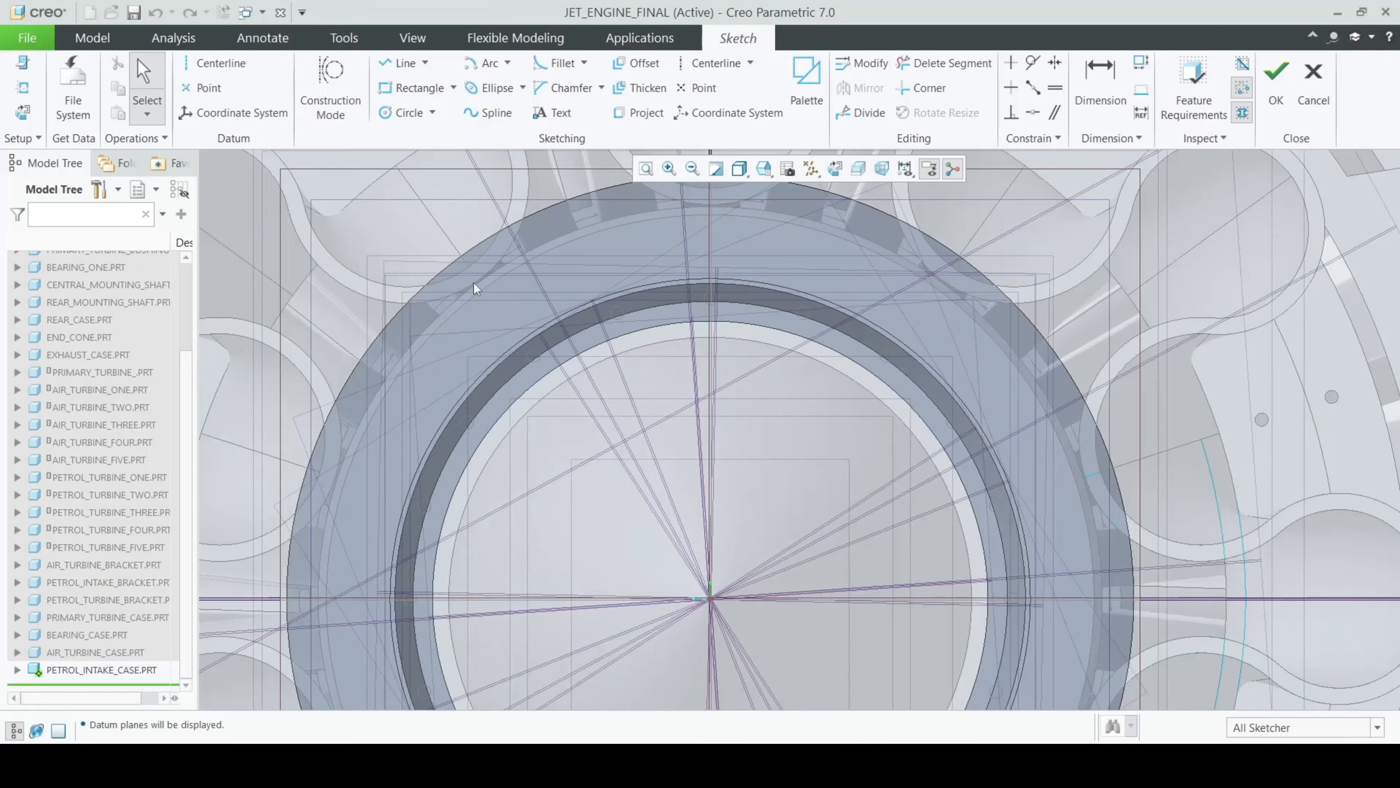
{"action": "left_click", "coordinate": [22, 87]}
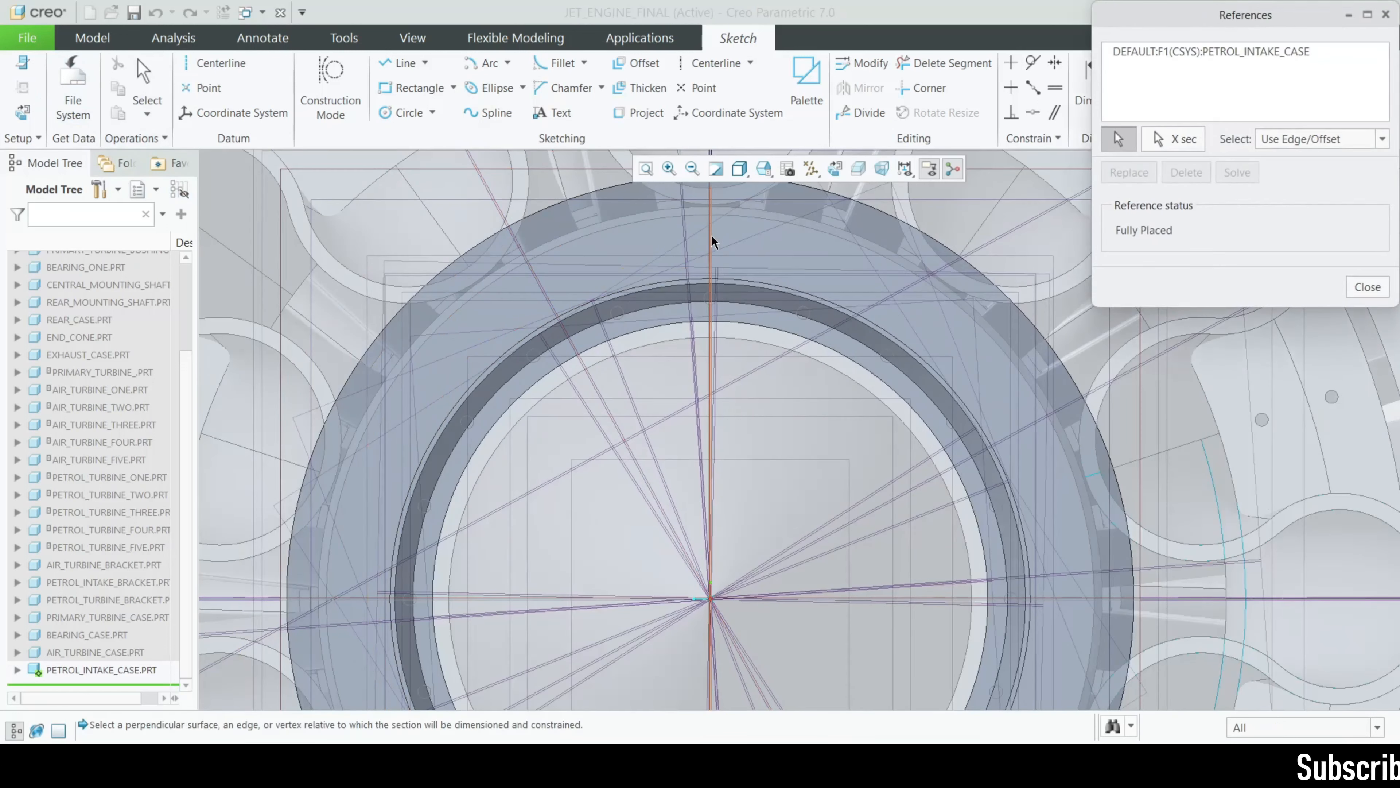
{"action": "left_click", "coordinate": [1368, 287]}
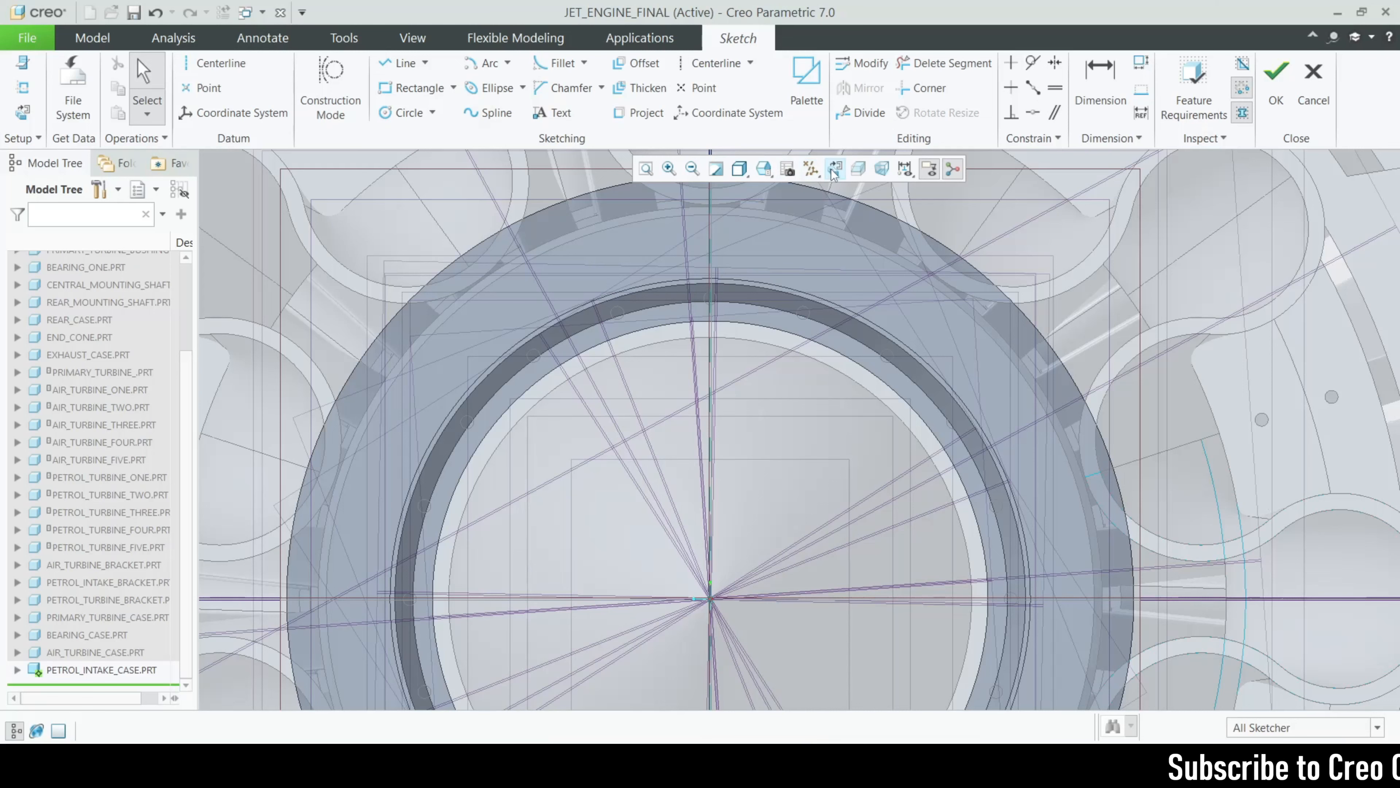
{"action": "left_click", "coordinate": [809, 169]}
{"action": "left_click", "coordinate": [860, 266]}
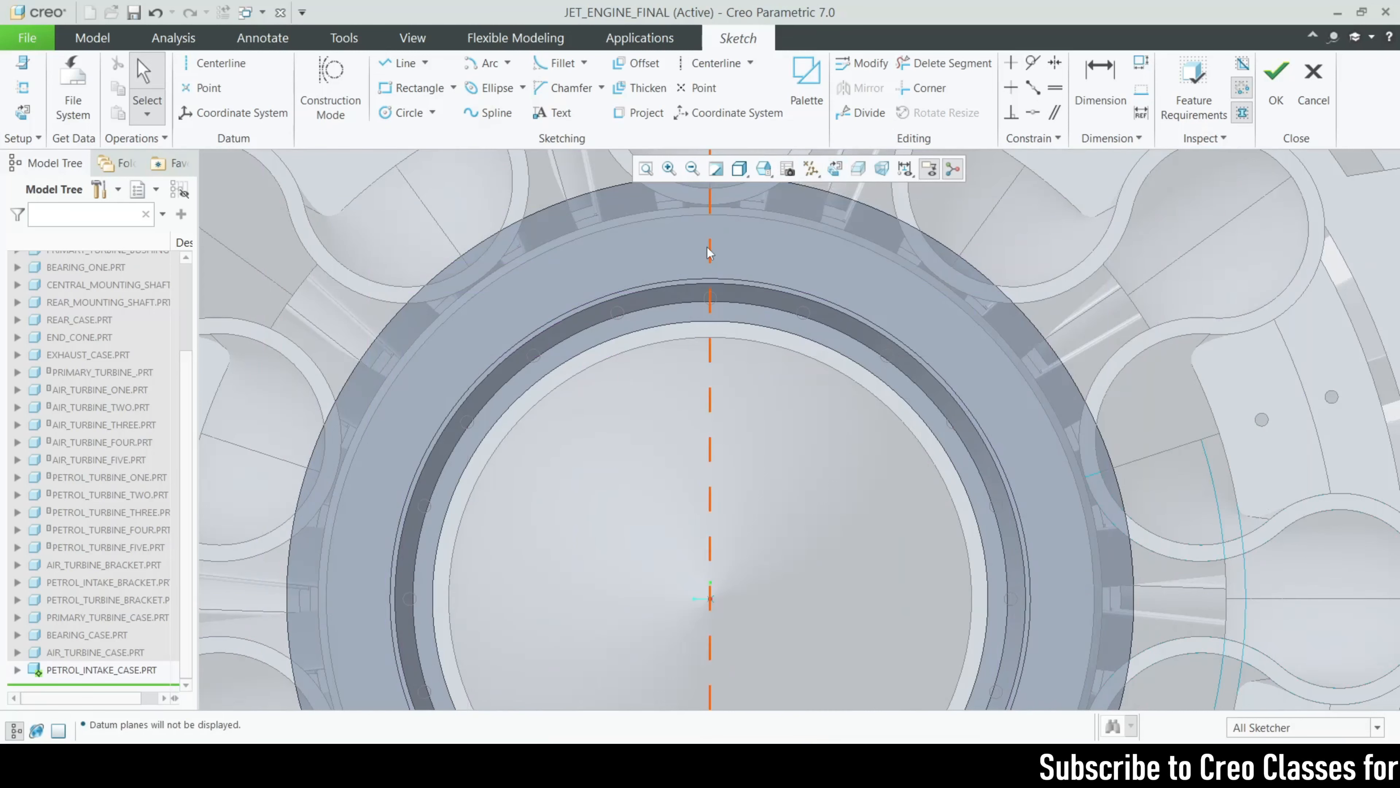
Sketch a small circle on the flange face, centred on the vertical reference above the engine axis
{"action": "left_click", "coordinate": [406, 113]}
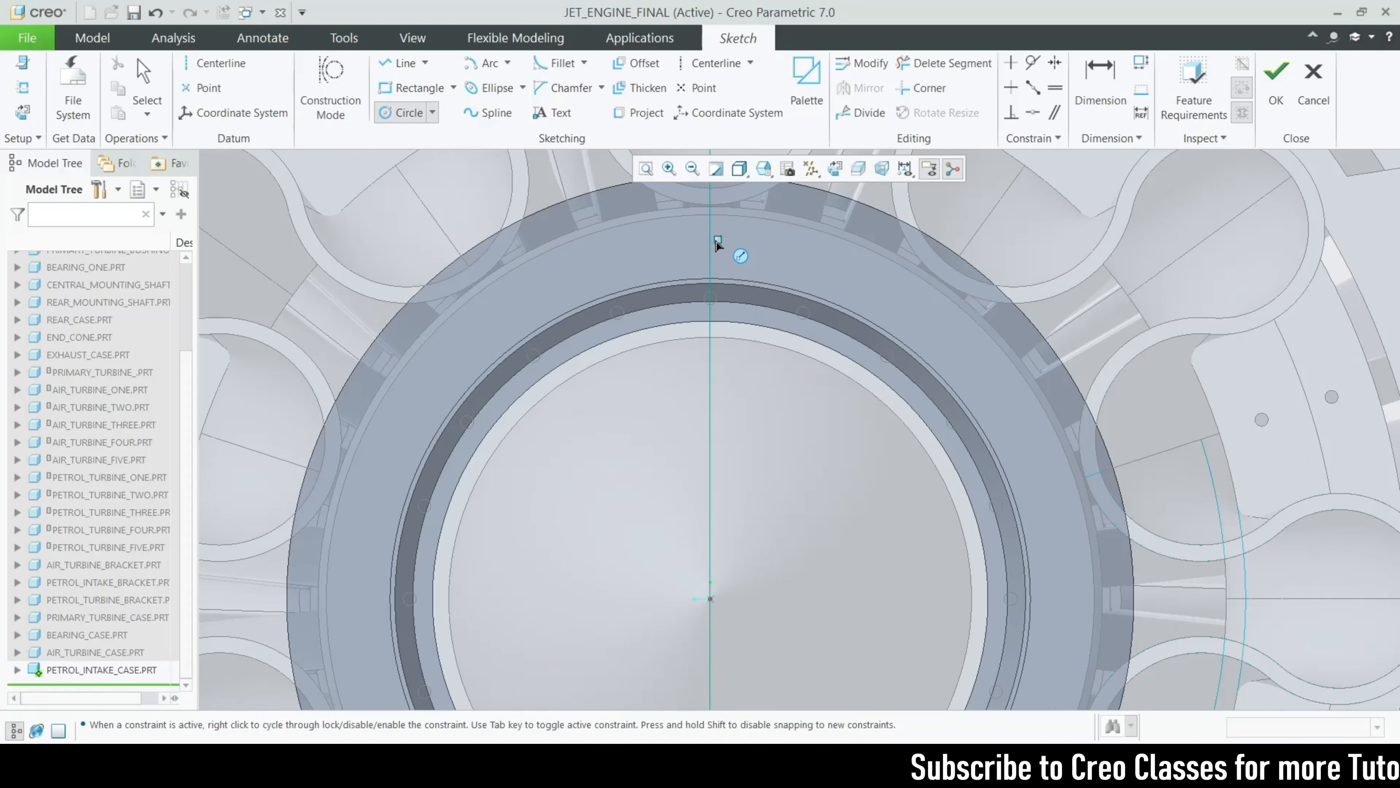
{"action": "scroll", "coordinate": [710, 252], "scroll_direction": "up", "scroll_amount": 3}
{"action": "left_click", "coordinate": [704, 277]}
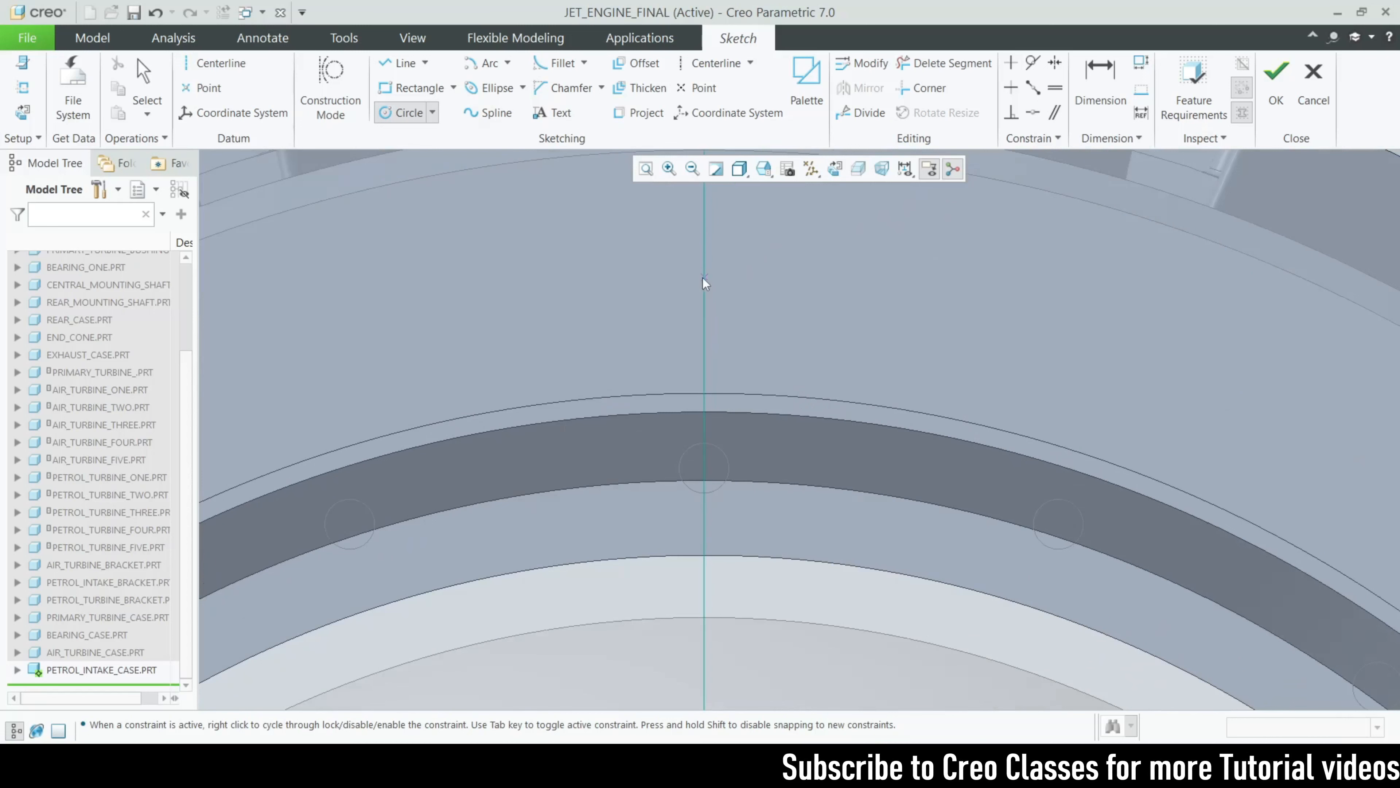
{"action": "left_click", "coordinate": [721, 316]}
{"action": "middle_click", "coordinate": [715, 313]}
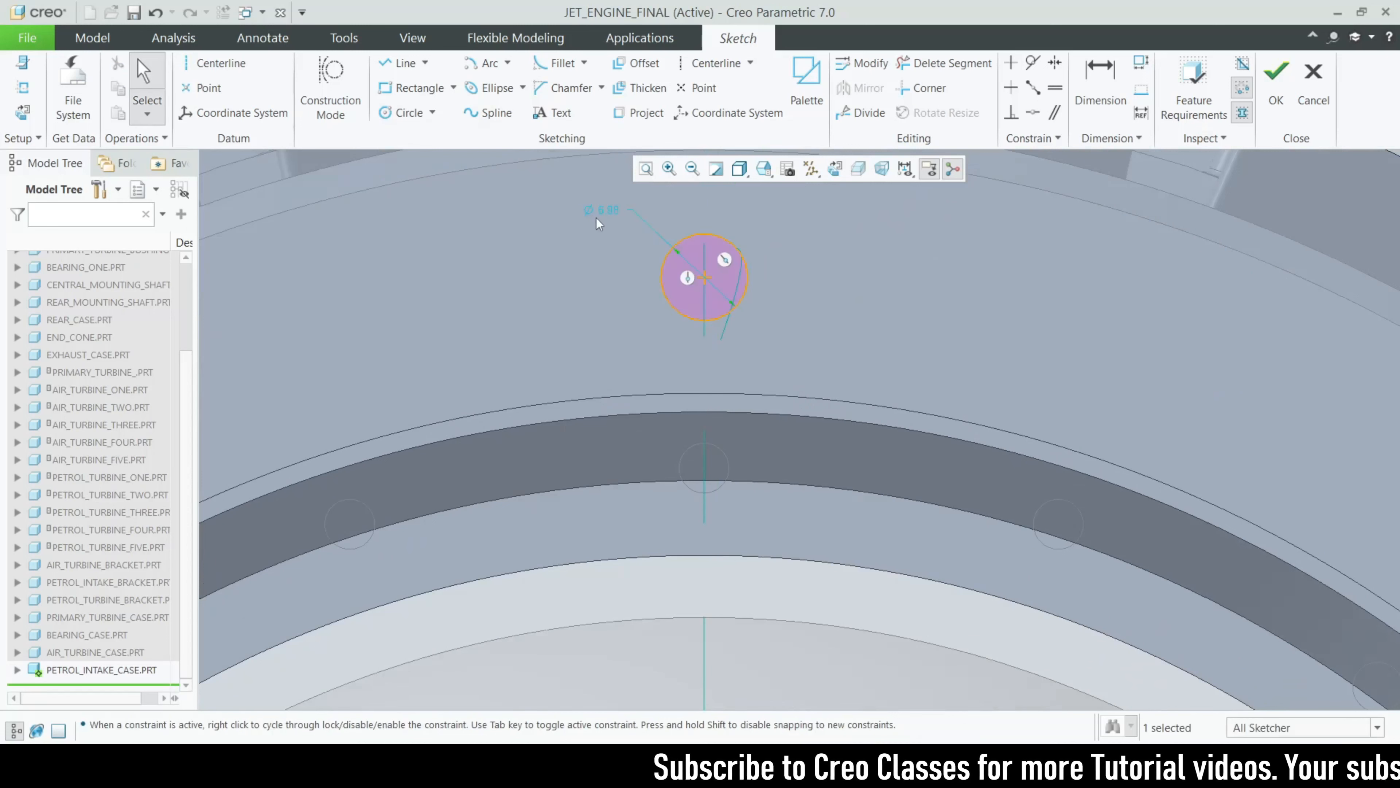
Try to set the circle's diameter to 4 mm
{"action": "double_click", "coordinate": [620, 213]}
{"action": "type", "text": "4"}
{"action": "key", "text": "Return"}
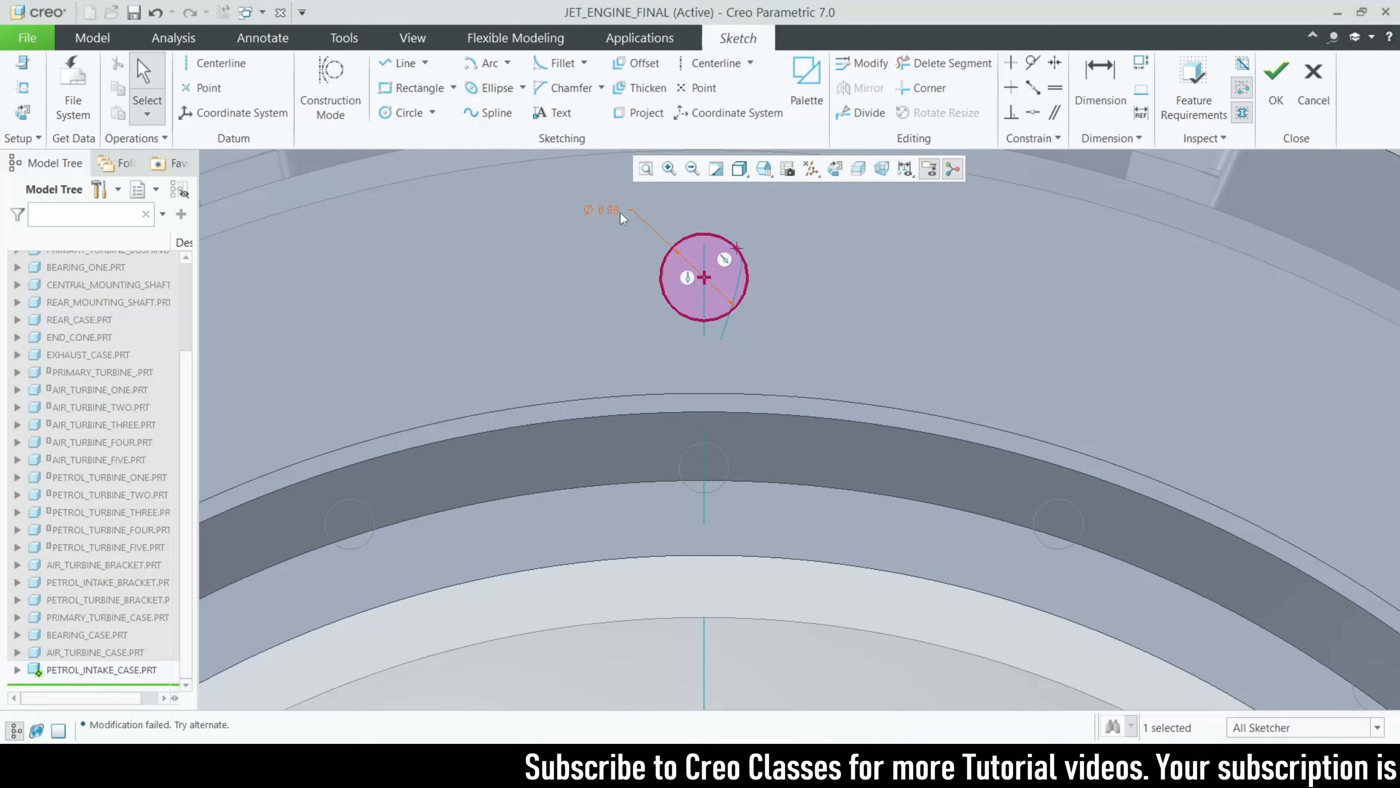
Delete the constraint tying the circle to the nearby reference curve and set its diameter to 4 mm
{"action": "left_click", "coordinate": [613, 215]}
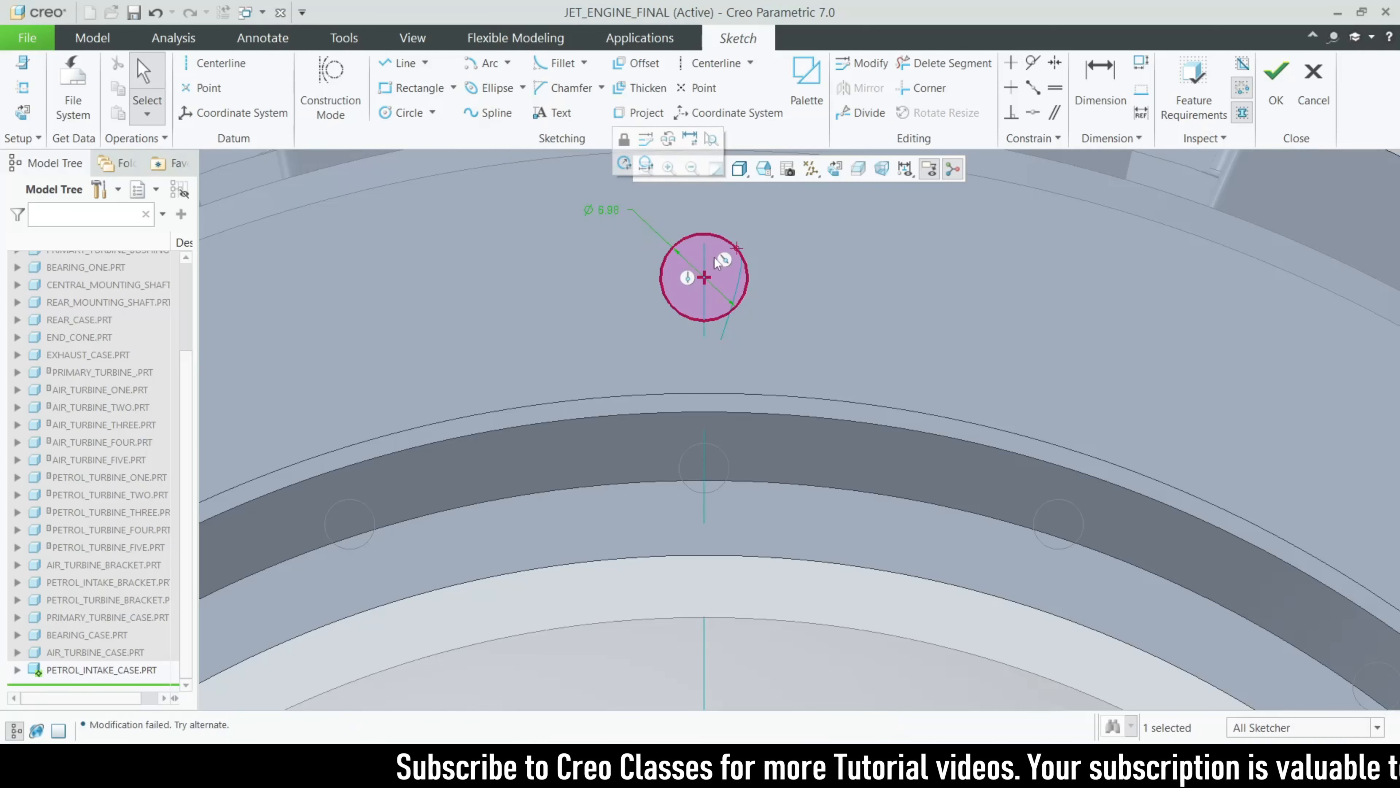
{"action": "left_click", "coordinate": [727, 265]}
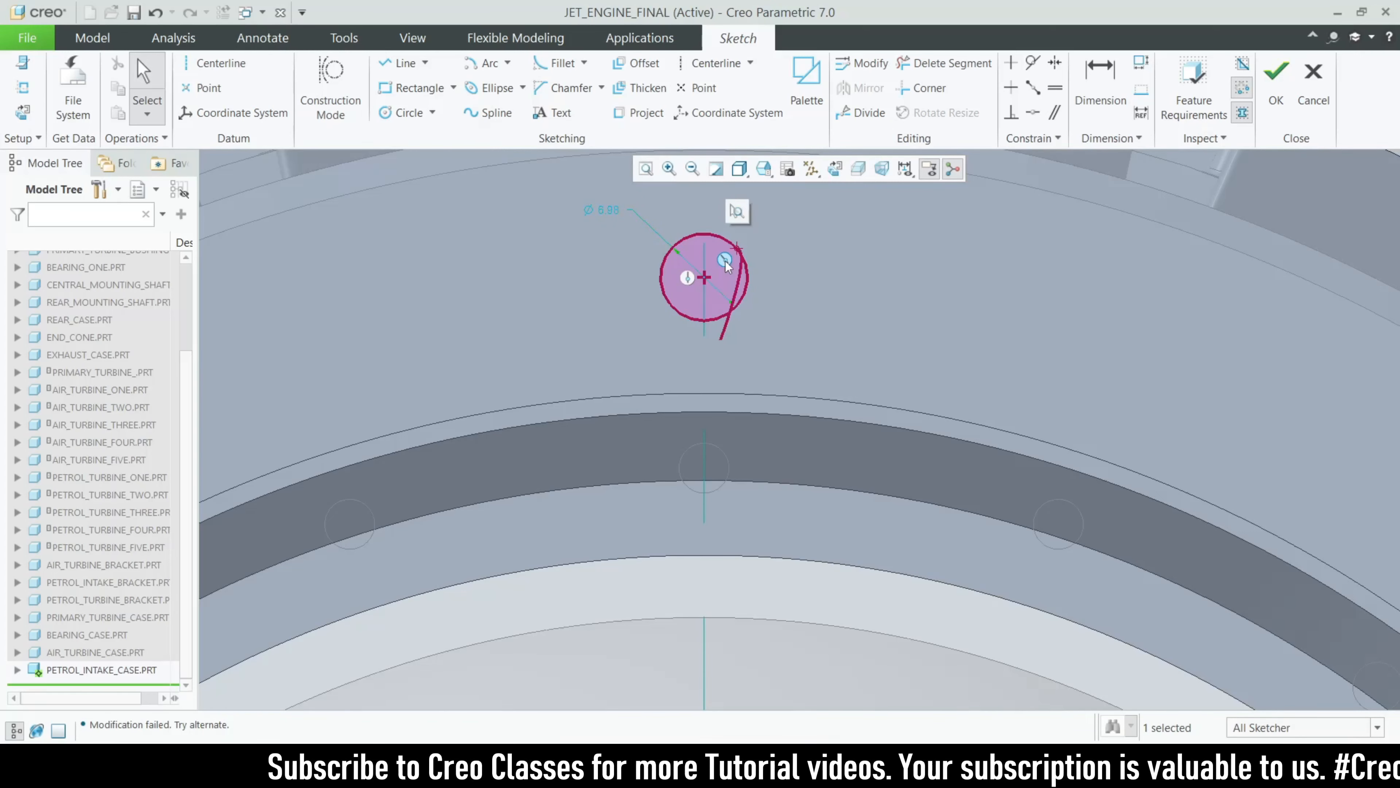
{"action": "key", "text": "Delete"}
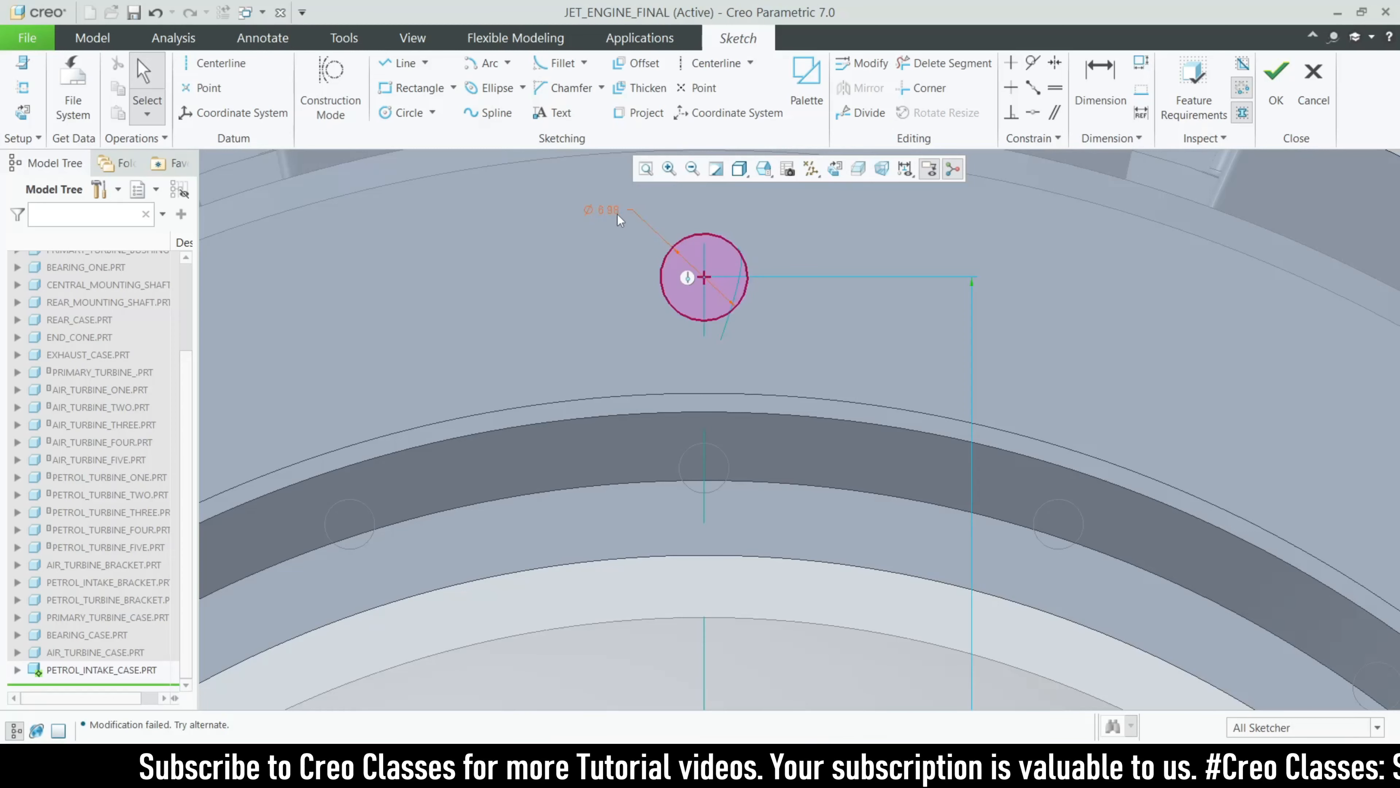
{"action": "double_click", "coordinate": [611, 210]}
{"action": "type", "text": "4"}
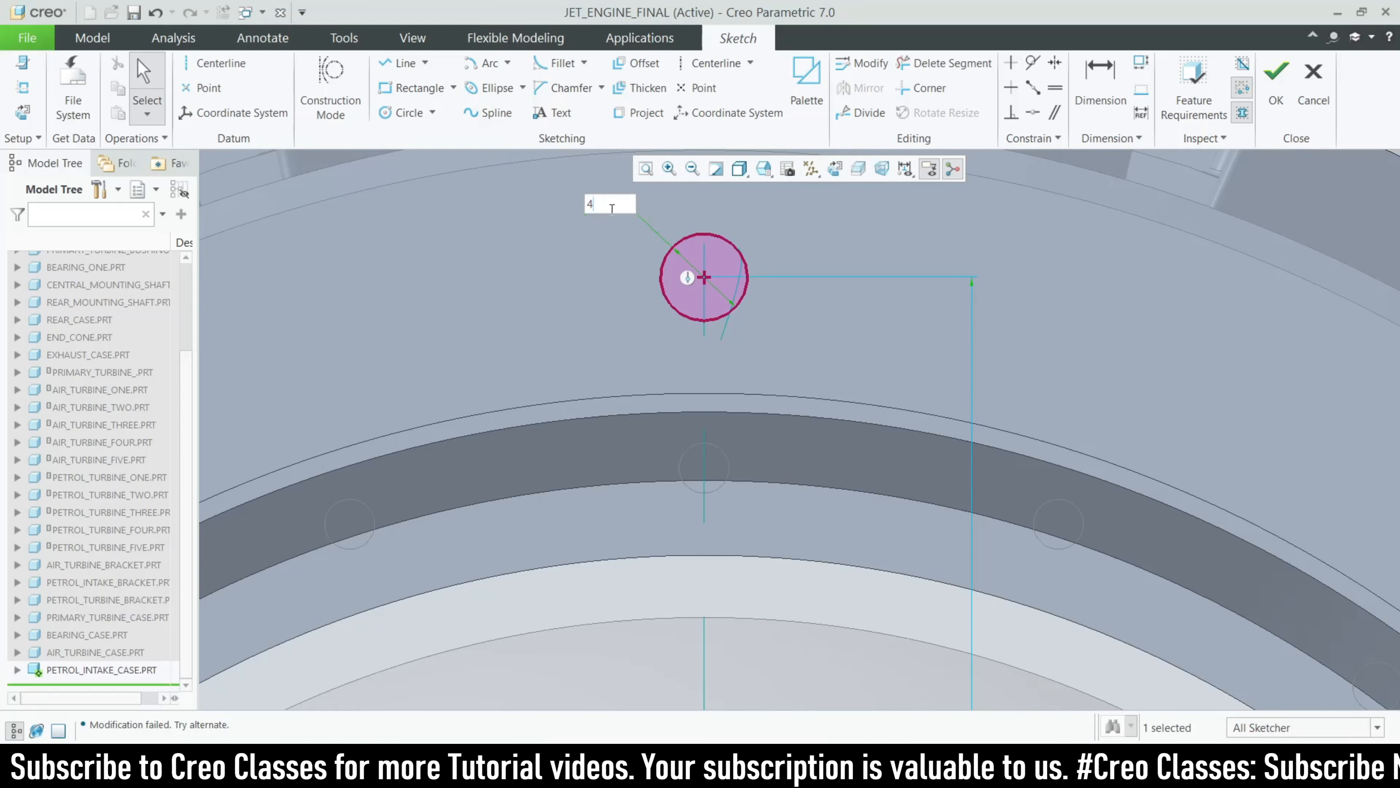
{"action": "key", "text": "Return"}
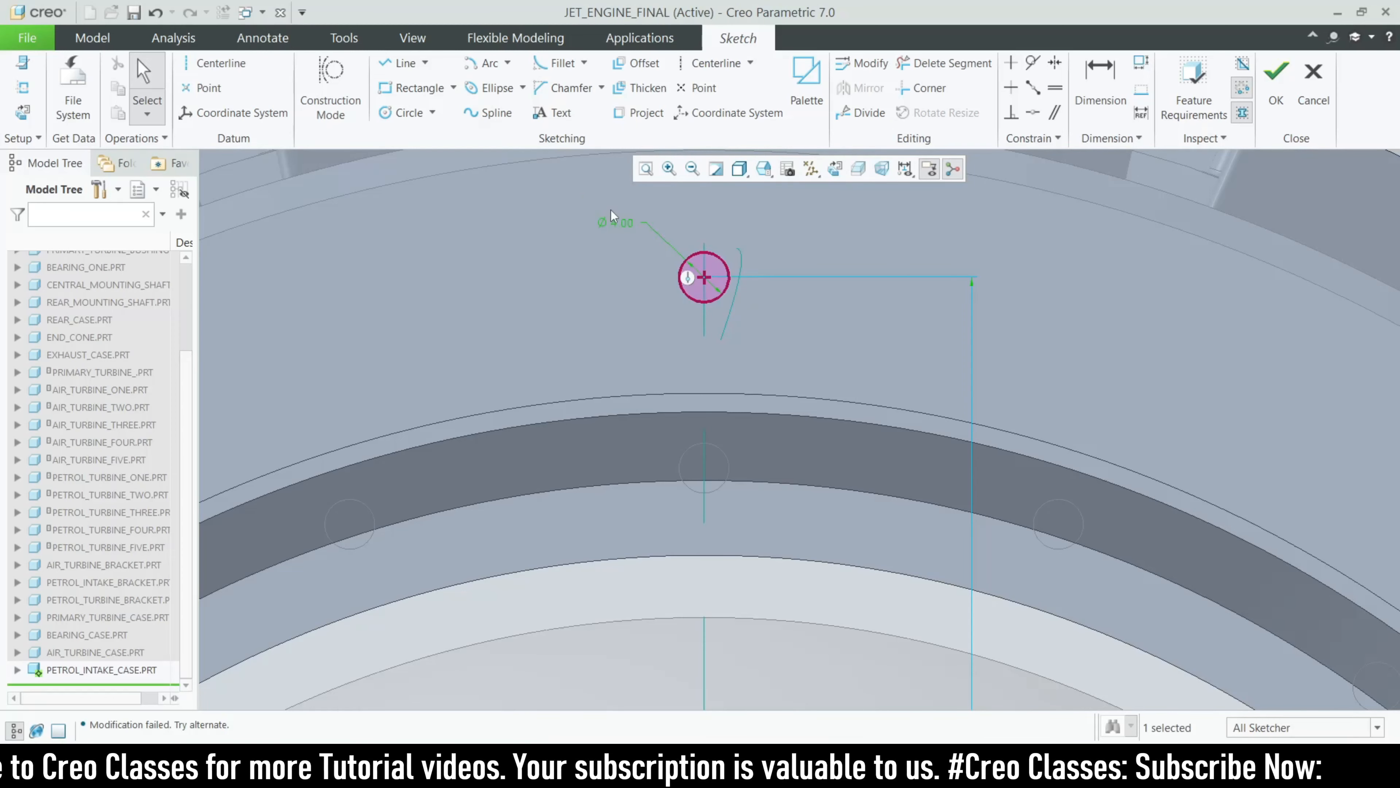
{"action": "scroll", "coordinate": [669, 481], "scroll_direction": "up", "scroll_amount": 6}
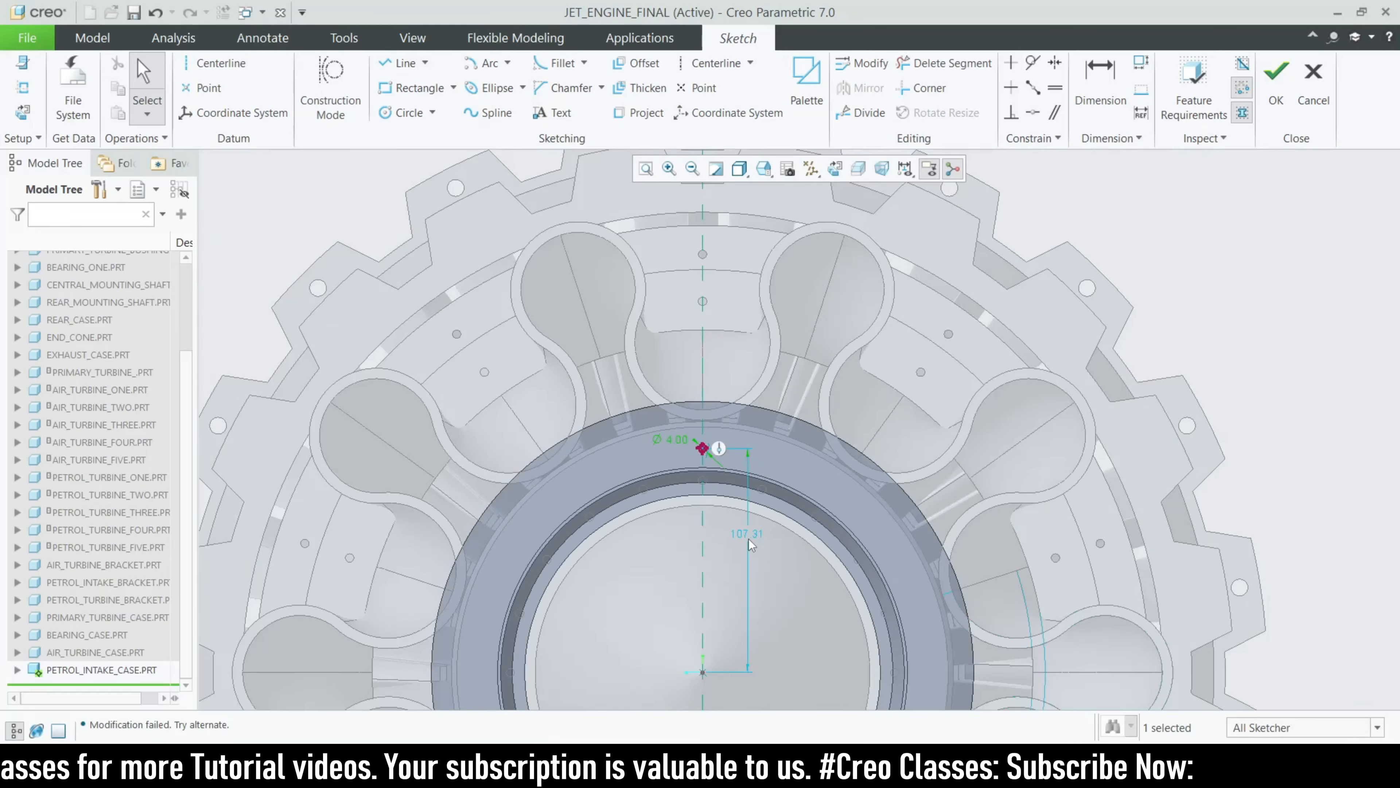
Set the flange hole circle's distance from the engine axis to 122.5 mm and finish the sketch
{"action": "double_click", "coordinate": [754, 536]}
{"action": "type", "text": "122"}
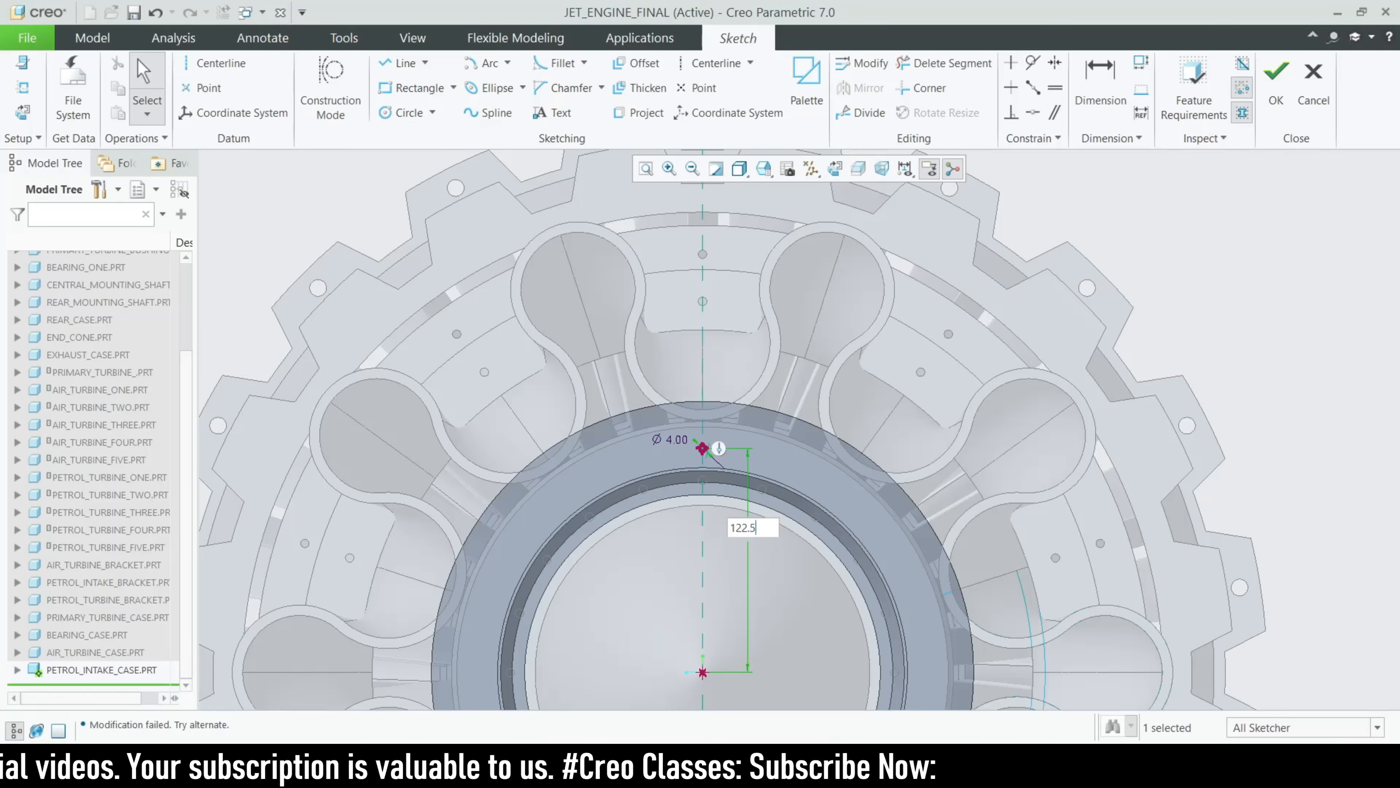
{"action": "type", "text": ".5"}
{"action": "key", "text": "Return"}
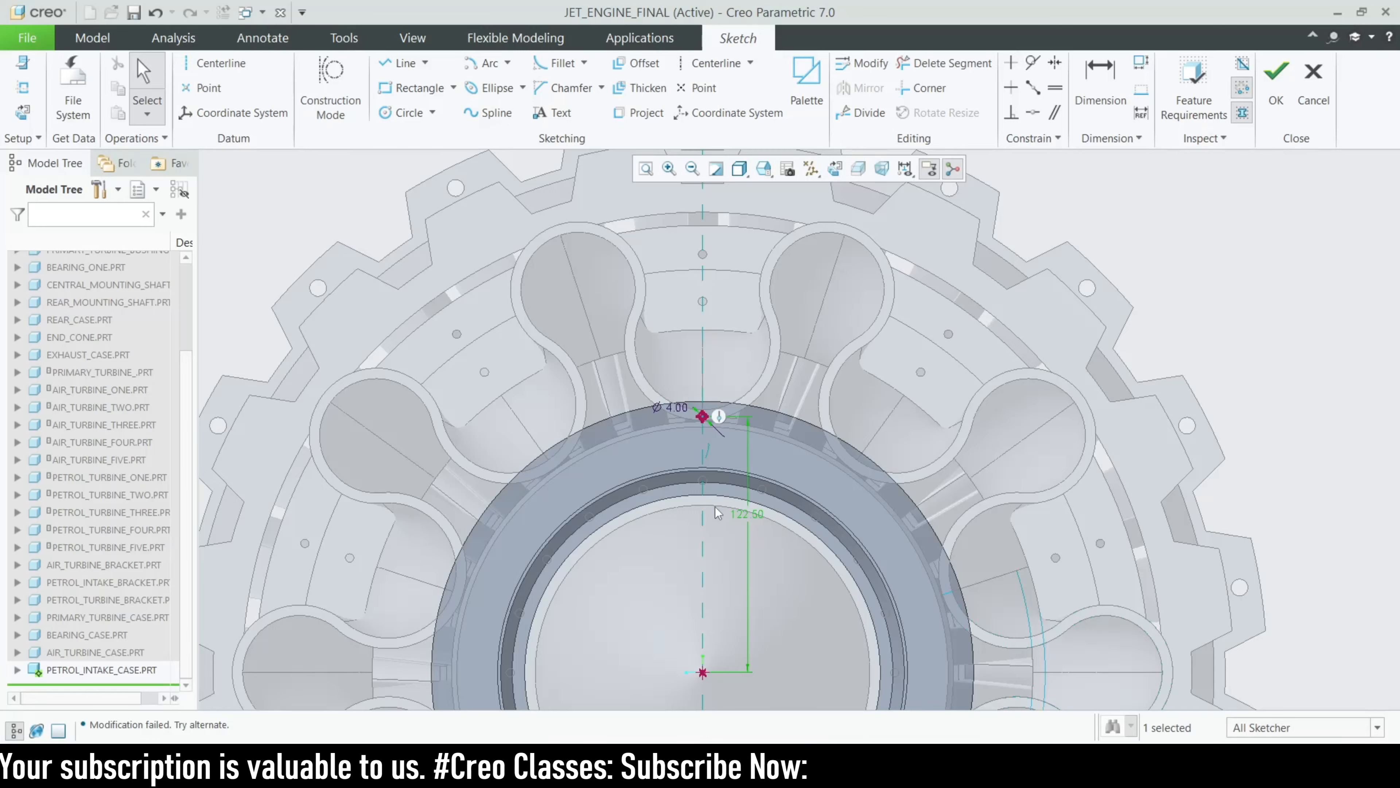
{"action": "middle_click_drag", "start_coordinate": [716, 507], "coordinate": [555, 373]}
{"action": "scroll", "coordinate": [532, 353], "scroll_direction": "down", "scroll_amount": 2}
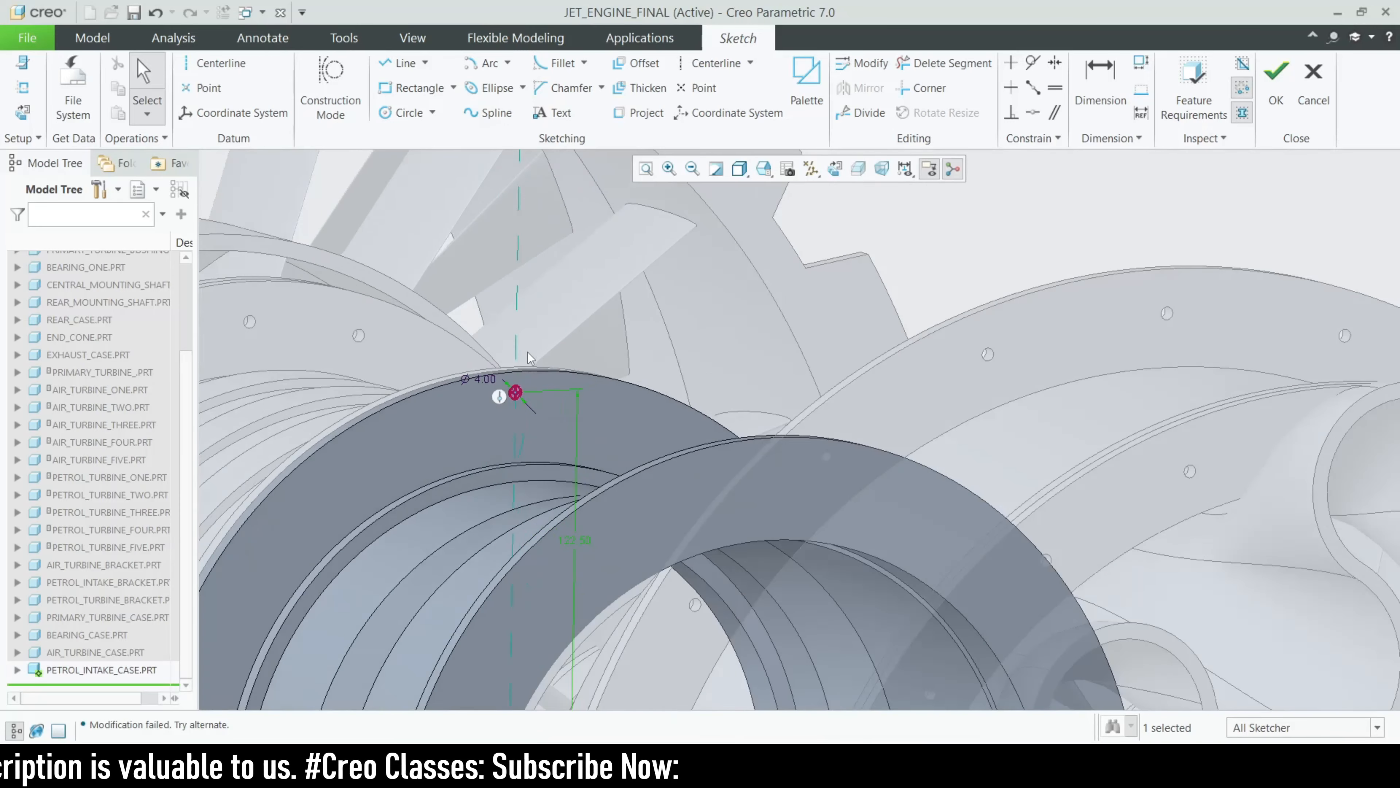
{"action": "left_click", "coordinate": [1270, 105]}
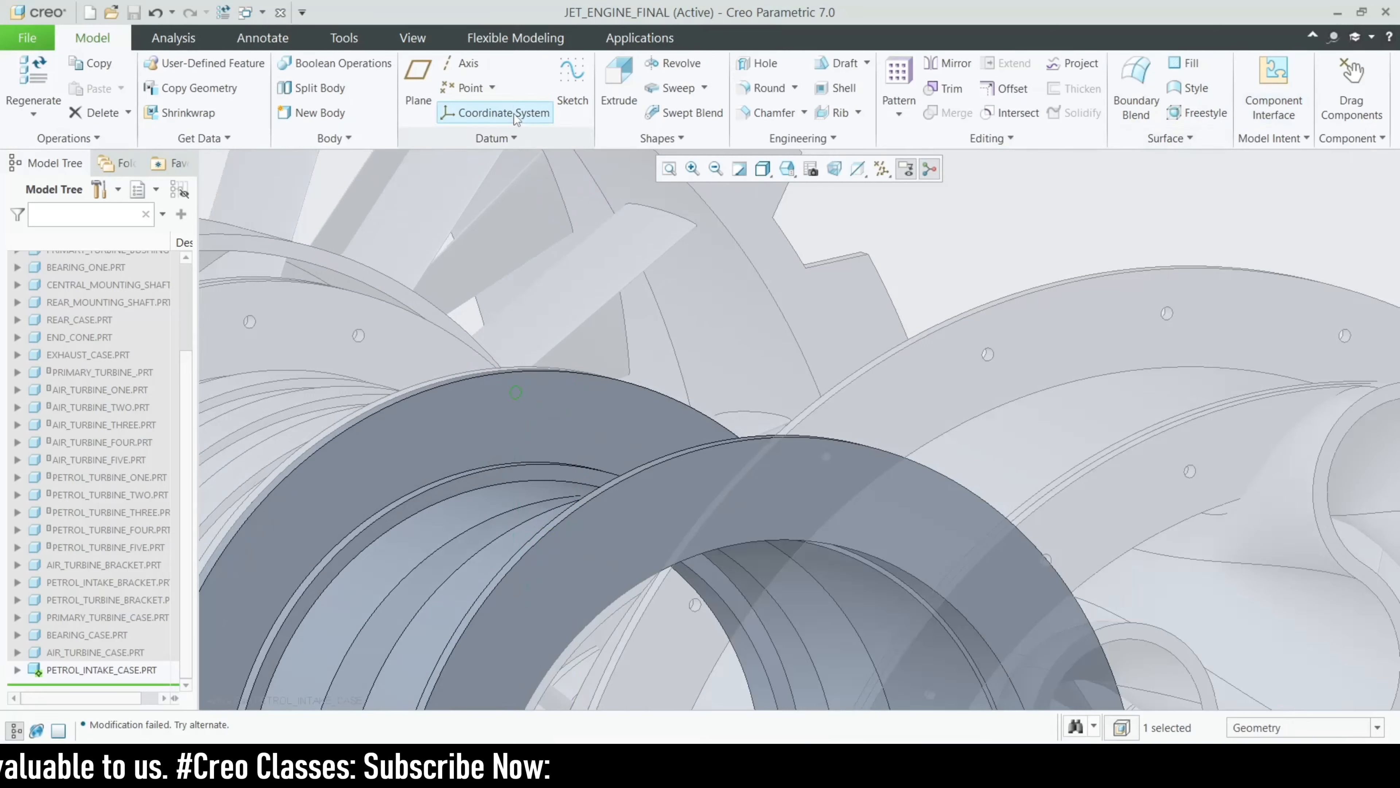
Start an Extrude from the flange hole sketch with a depth of 5 mm
{"action": "left_click", "coordinate": [628, 98]}
{"action": "middle_click_drag", "start_coordinate": [564, 430], "coordinate": [468, 406]}
{"action": "scroll", "coordinate": [422, 360], "scroll_direction": "down", "scroll_amount": 3}
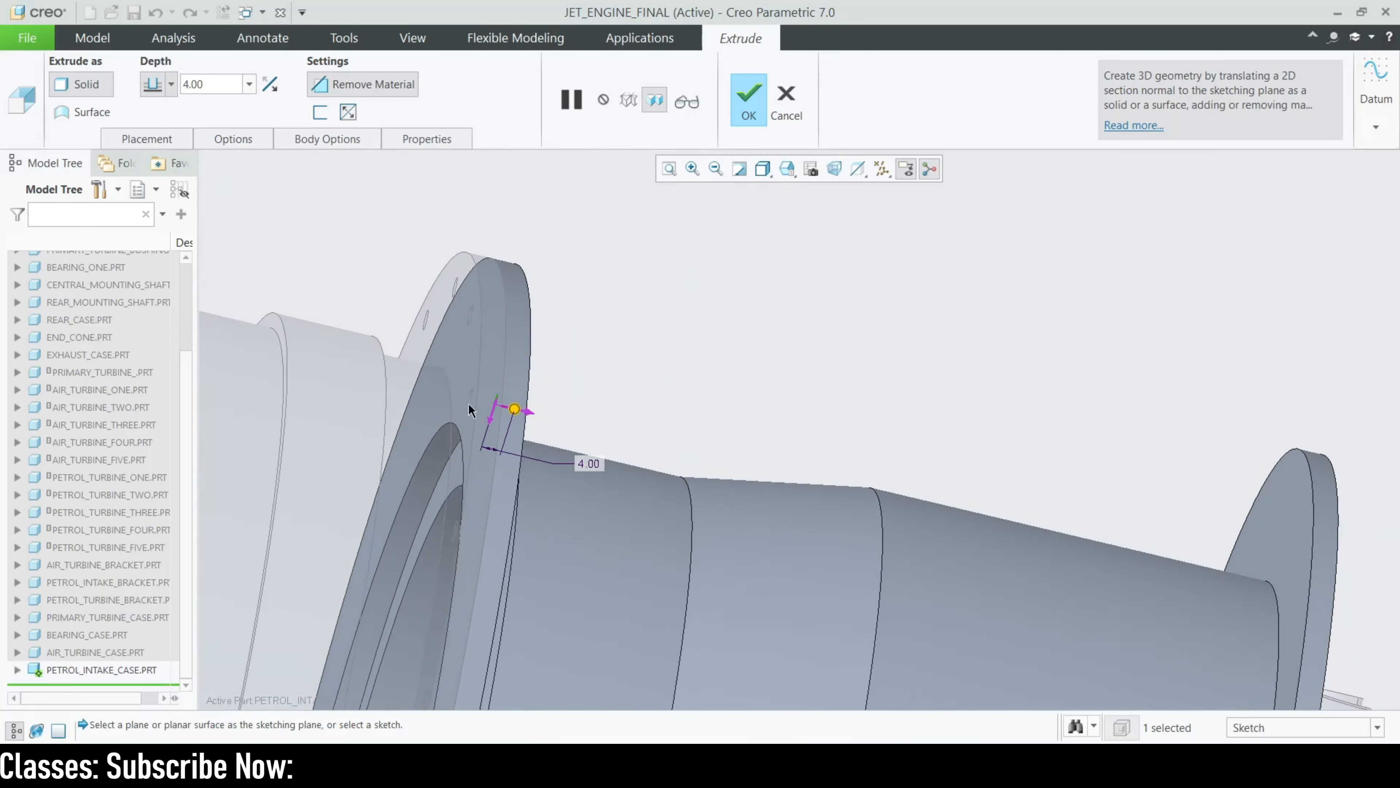
{"action": "scroll", "coordinate": [466, 408], "scroll_direction": "down", "scroll_amount": 3}
{"action": "scroll", "coordinate": [457, 446], "scroll_direction": "down", "scroll_amount": 3}
{"action": "scroll", "coordinate": [454, 440], "scroll_direction": "up", "scroll_amount": 4}
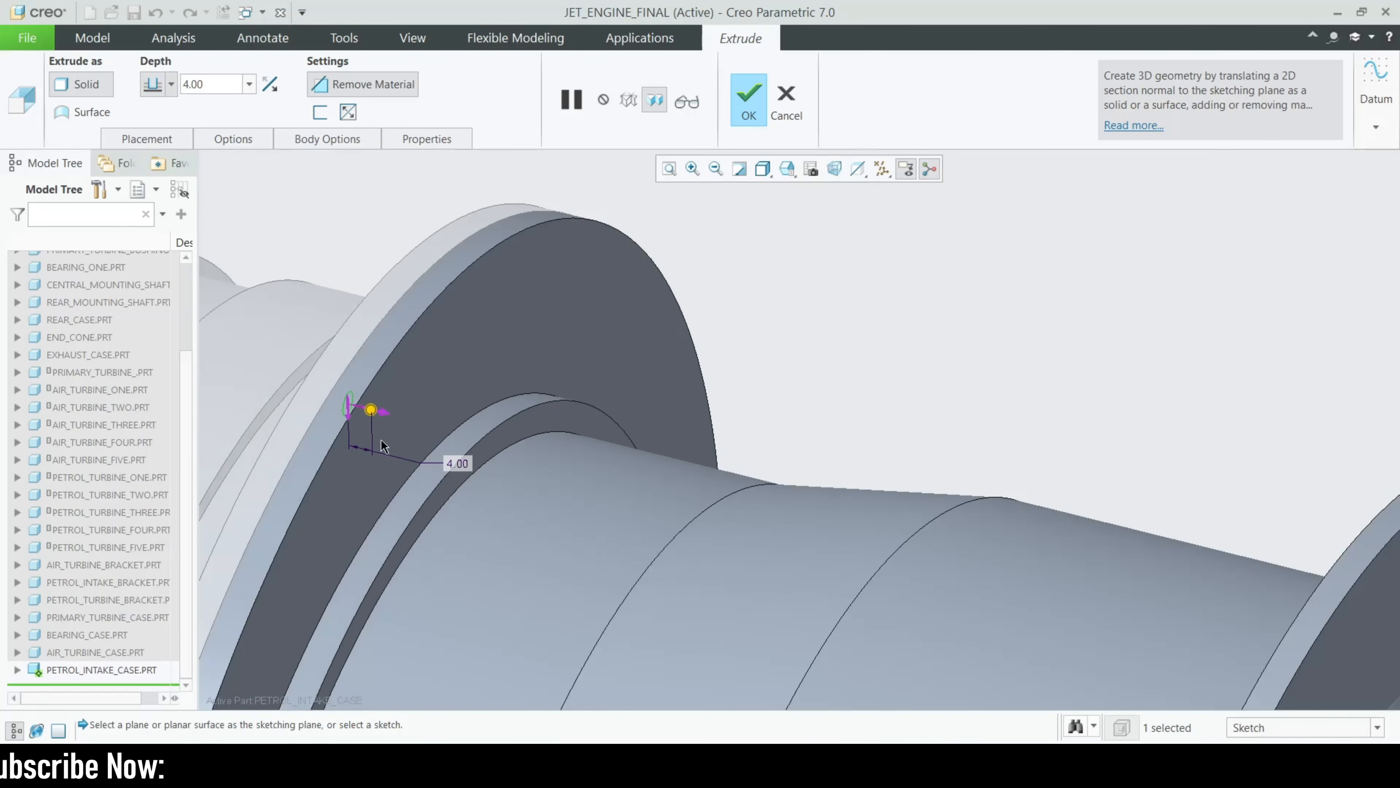
{"action": "scroll", "coordinate": [377, 441], "scroll_direction": "down", "scroll_amount": 2}
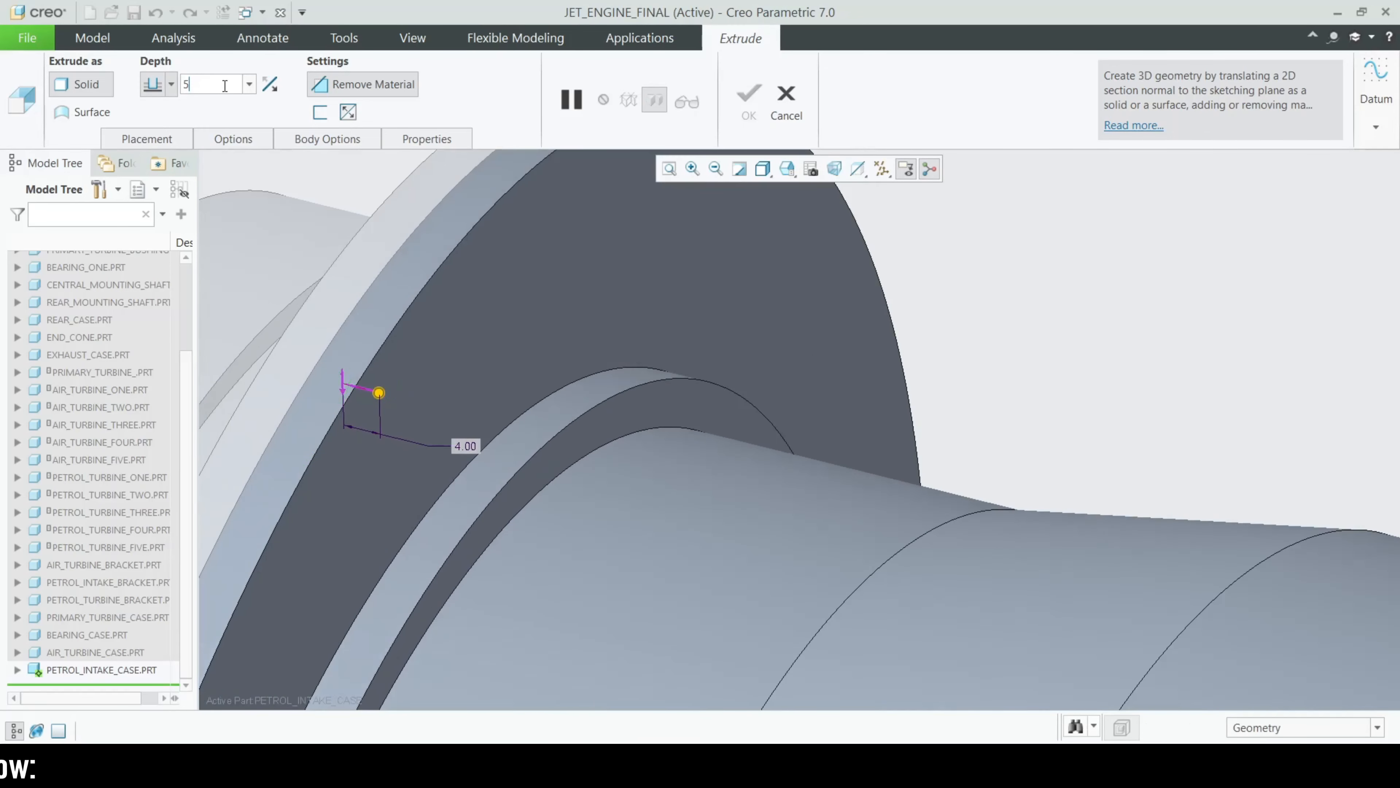
{"action": "type", "text": "5"}
{"action": "key", "text": "Return"}
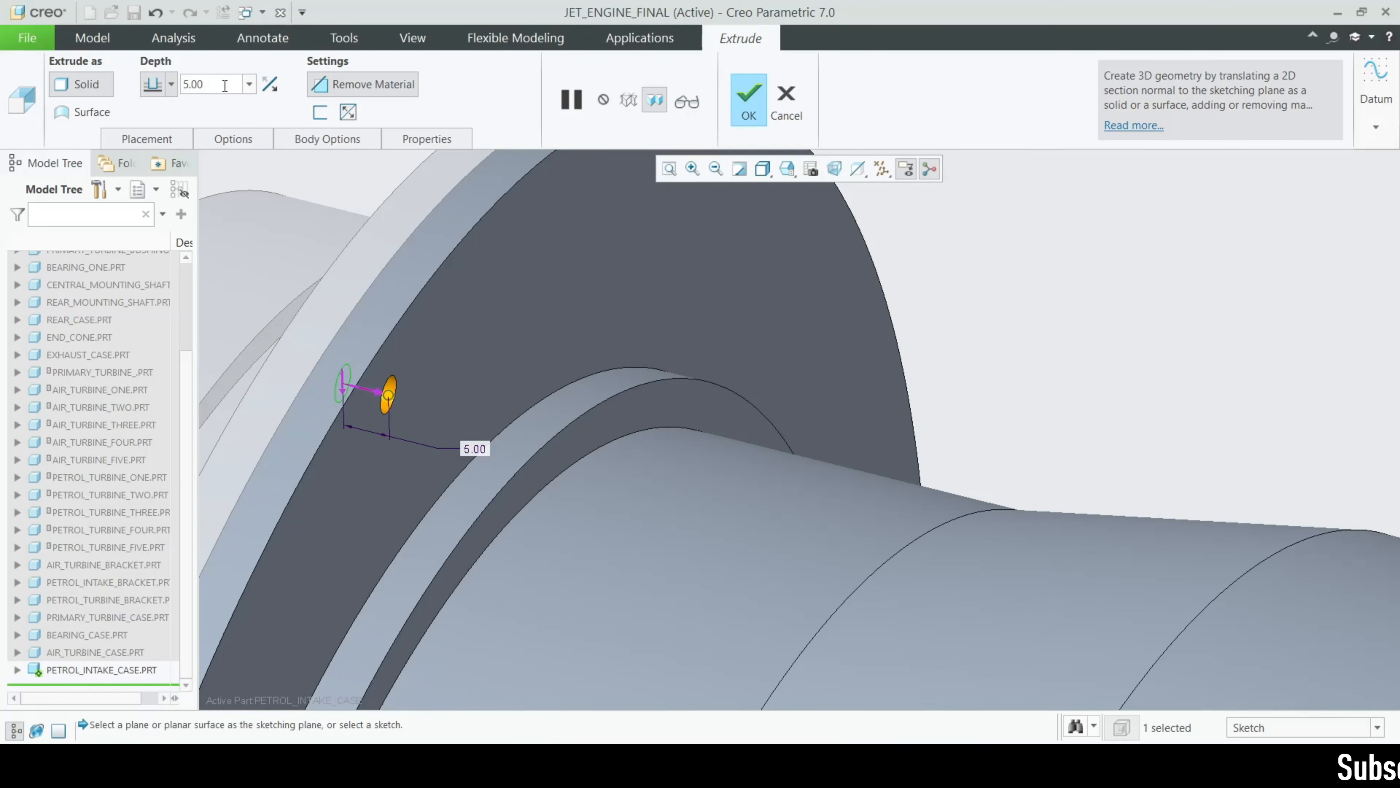
{"action": "left_click", "coordinate": [515, 37]}
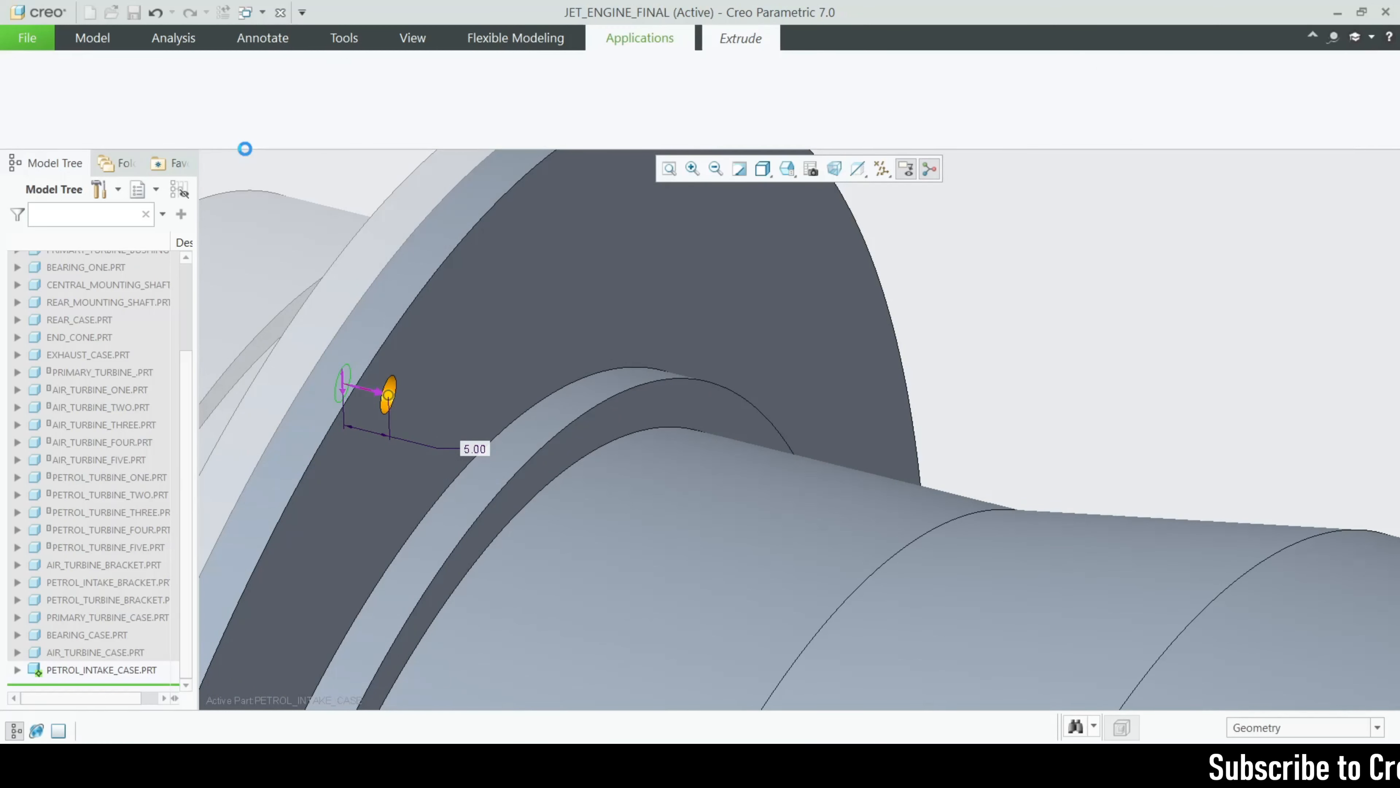
Change the extrude depth to reach the opposite flange's outer face and complete the feature
{"action": "scroll", "coordinate": [353, 69], "scroll_direction": "down", "scroll_amount": 2}
{"action": "scroll", "coordinate": [546, 369], "scroll_direction": "up", "scroll_amount": 7}
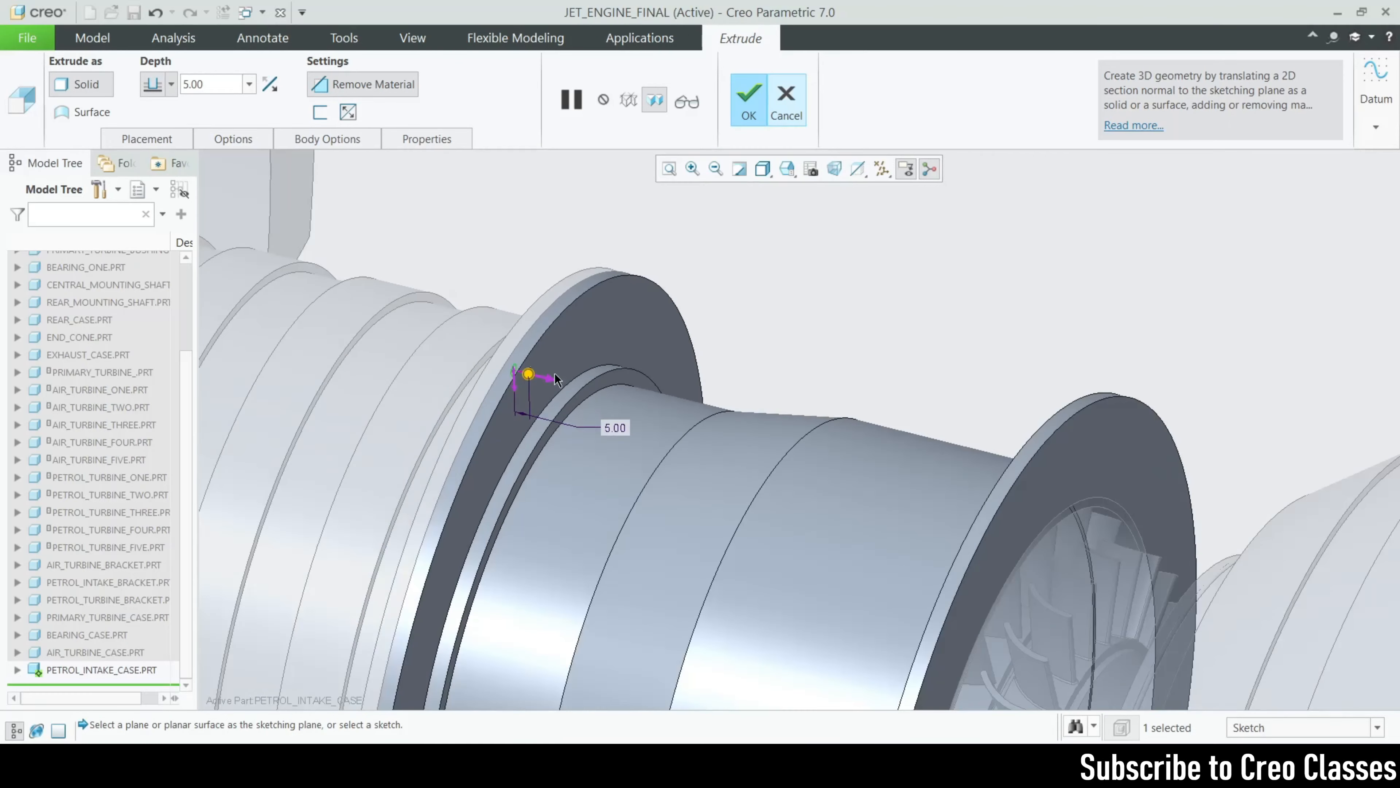
{"action": "middle_click_drag", "start_coordinate": [714, 452], "coordinate": [641, 371]}
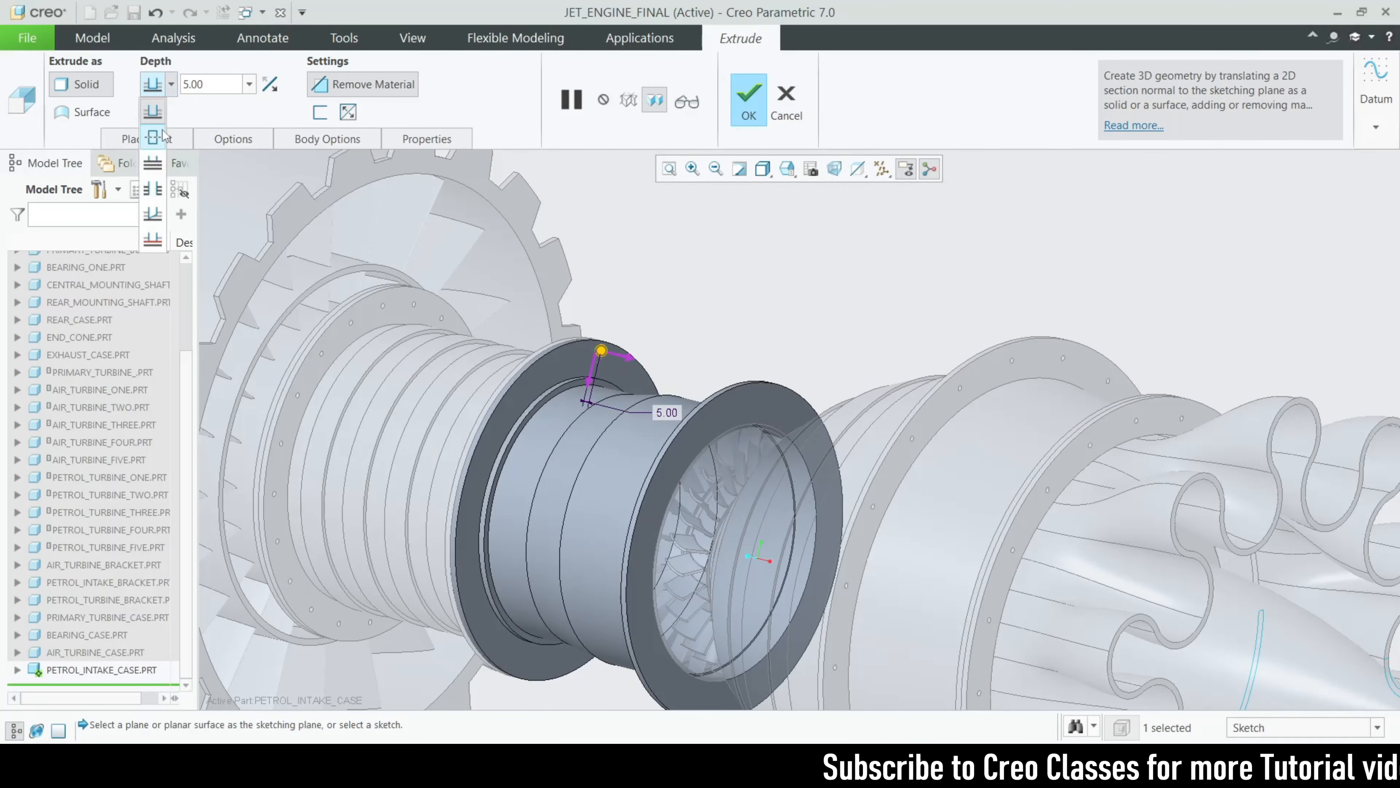
{"action": "left_click", "coordinate": [159, 241]}
{"action": "scroll", "coordinate": [747, 410], "scroll_direction": "down", "scroll_amount": 3}
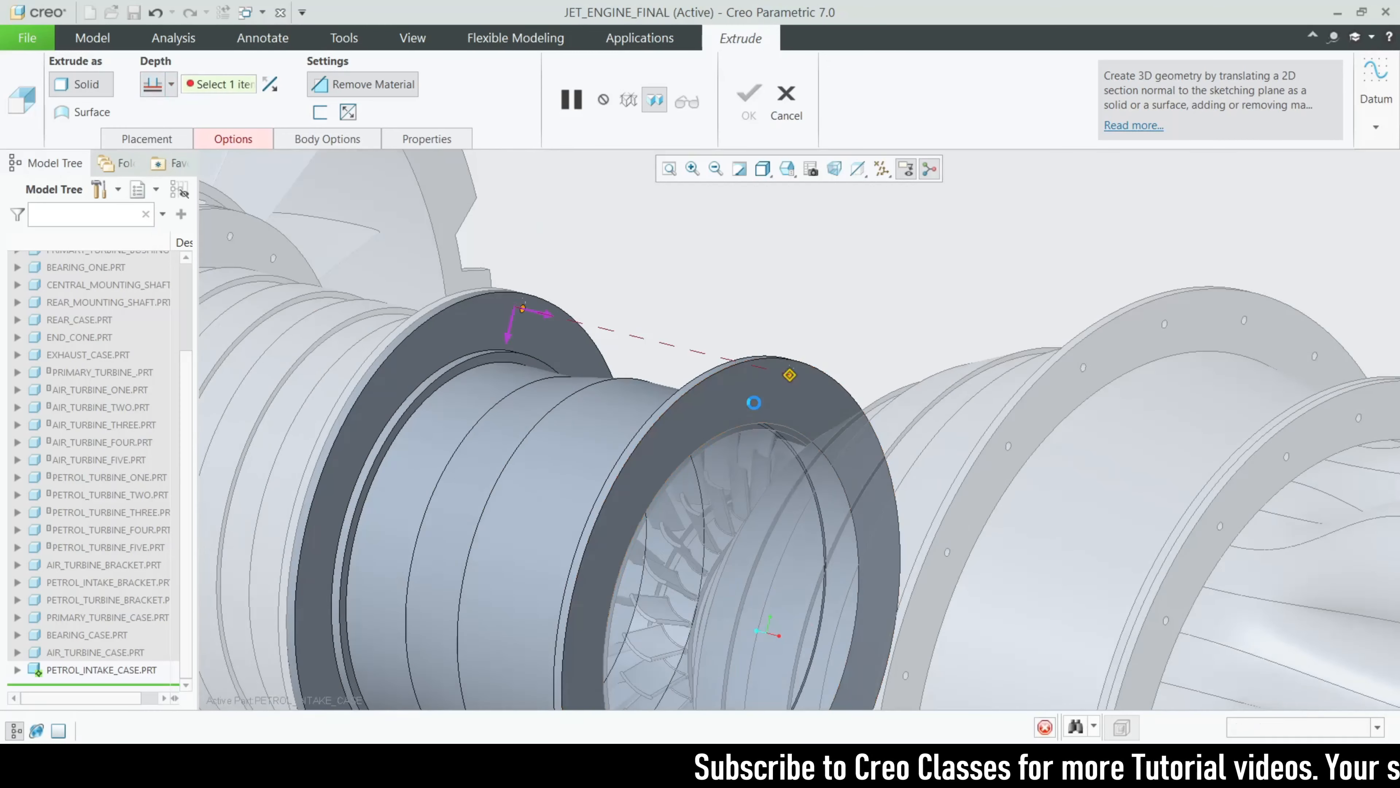
{"action": "left_click", "coordinate": [749, 380]}
{"action": "scroll", "coordinate": [749, 380], "scroll_direction": "down", "scroll_amount": 3}
{"action": "scroll", "coordinate": [749, 380], "scroll_direction": "up", "scroll_amount": 3}
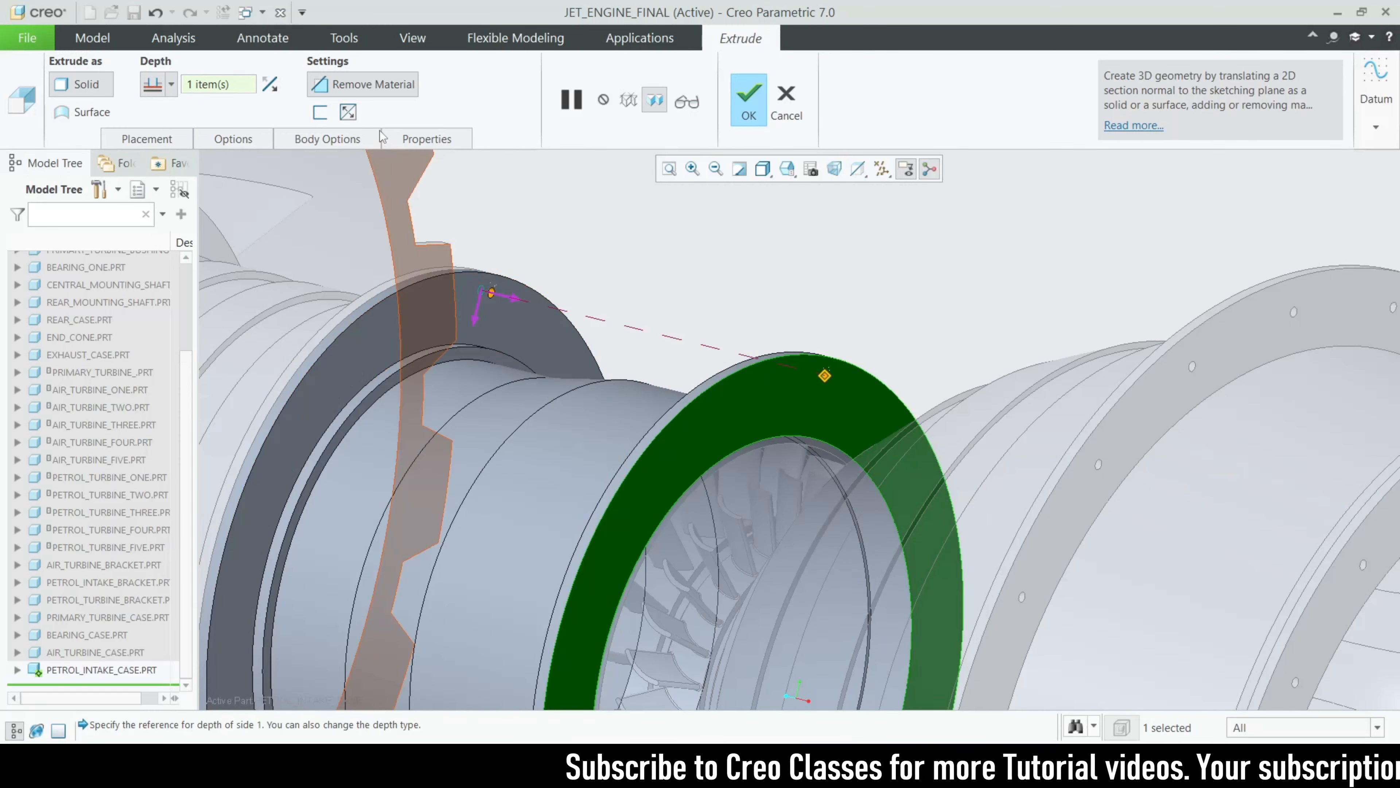
{"action": "left_click", "coordinate": [749, 102]}
Set up an Axis pattern of the hole around the case's centre axis with 20 members, showing the datum axes
{"action": "scroll", "coordinate": [670, 317], "scroll_direction": "up", "scroll_amount": 5}
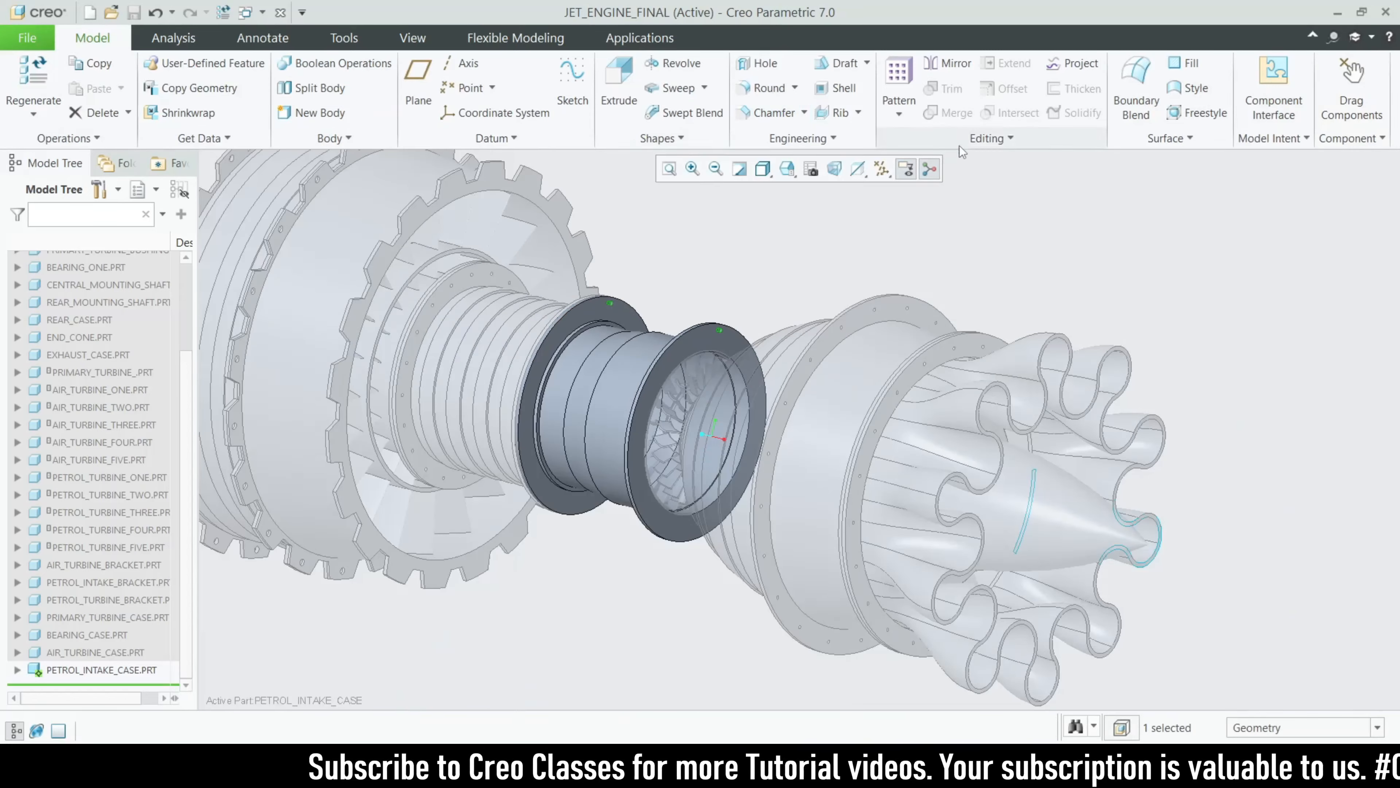
{"action": "left_click", "coordinate": [897, 78]}
{"action": "scroll", "coordinate": [38, 475], "scroll_direction": "up", "scroll_amount": 3}
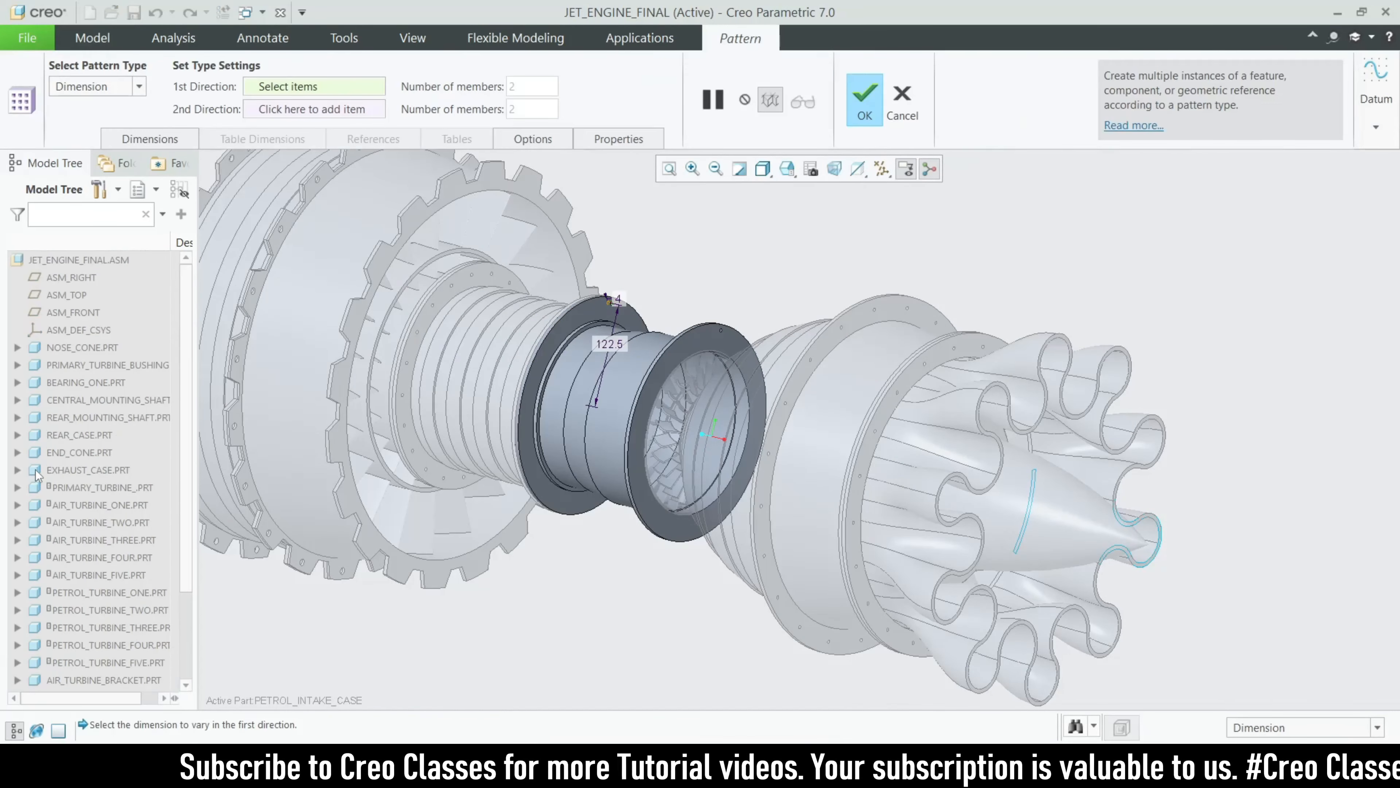
{"action": "left_click", "coordinate": [138, 88]}
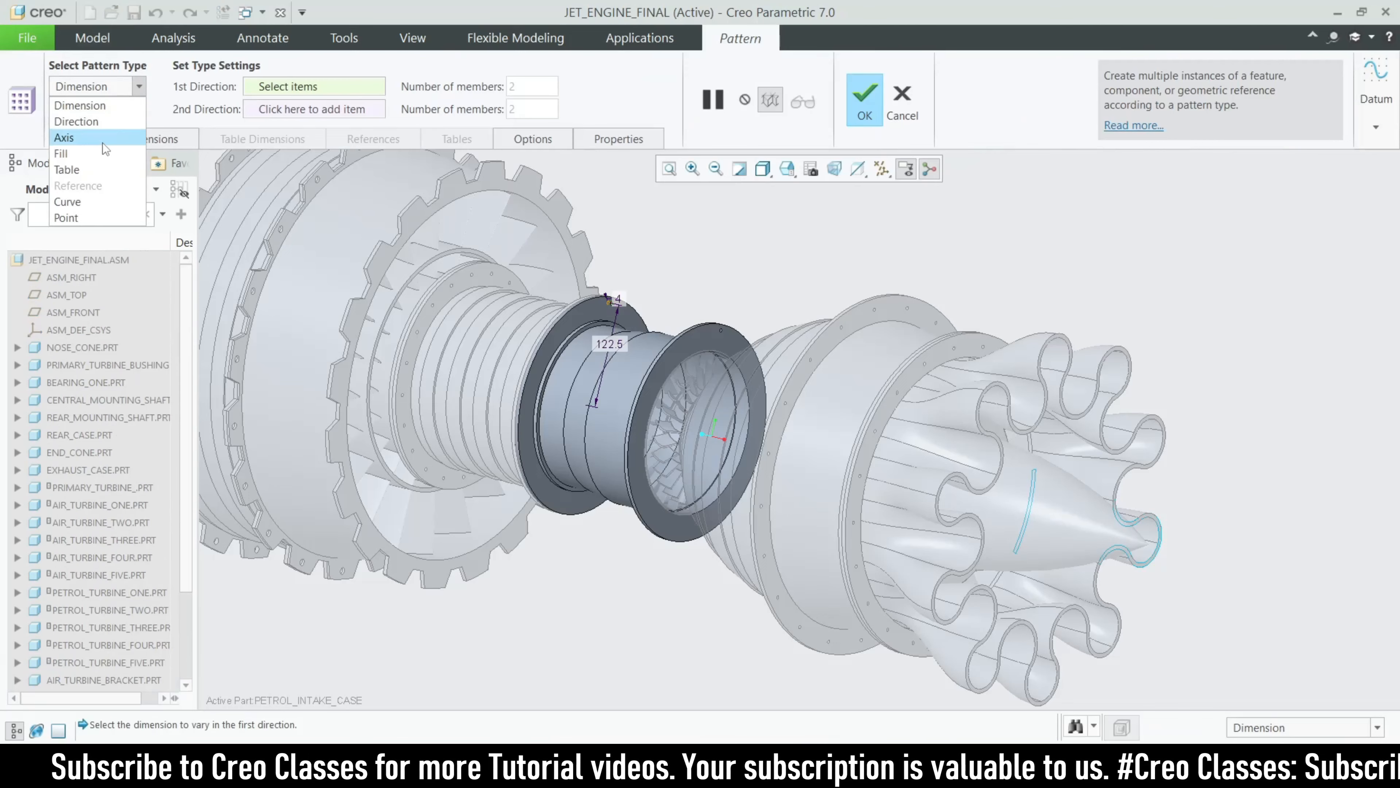
{"action": "left_click", "coordinate": [72, 137]}
{"action": "left_click", "coordinate": [881, 169]}
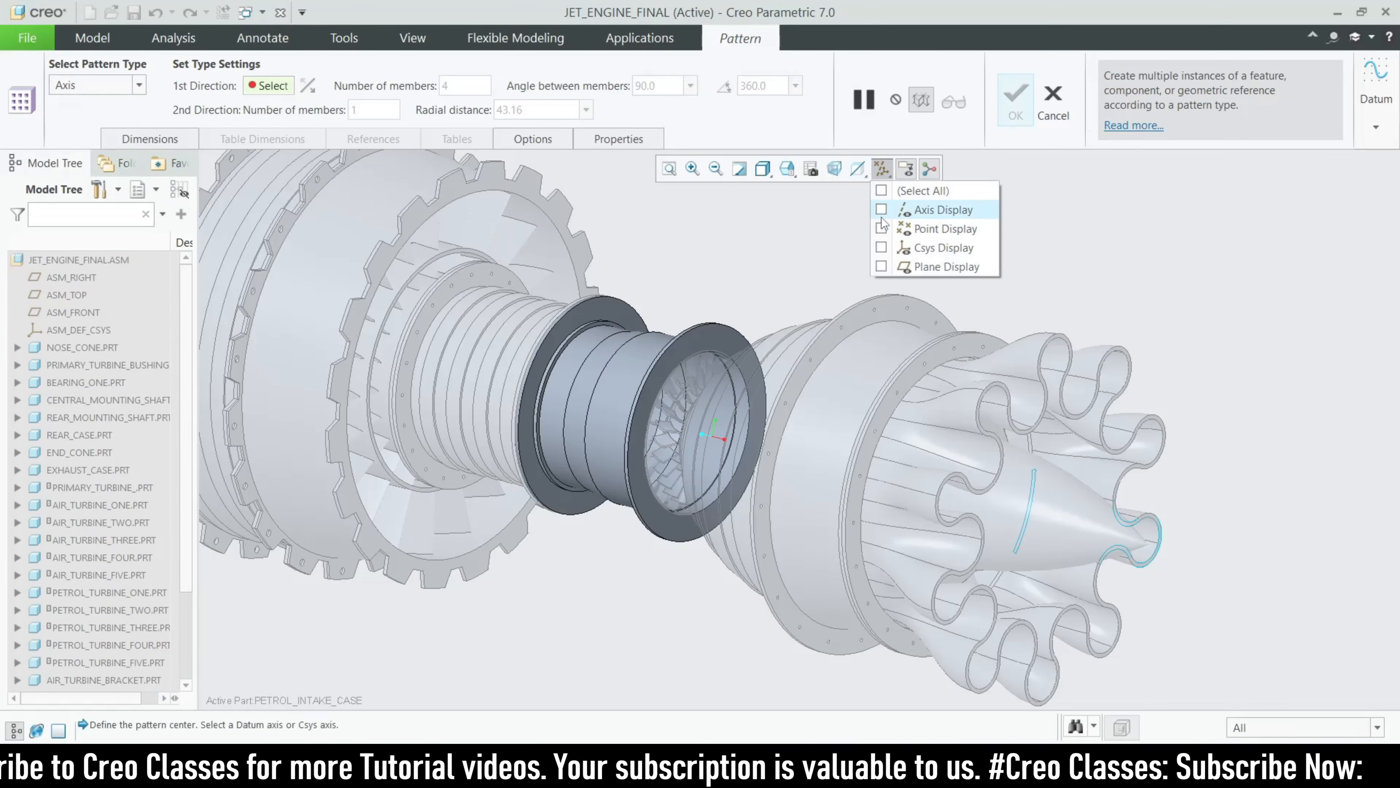
{"action": "scroll", "coordinate": [656, 408], "scroll_direction": "up", "scroll_amount": 6}
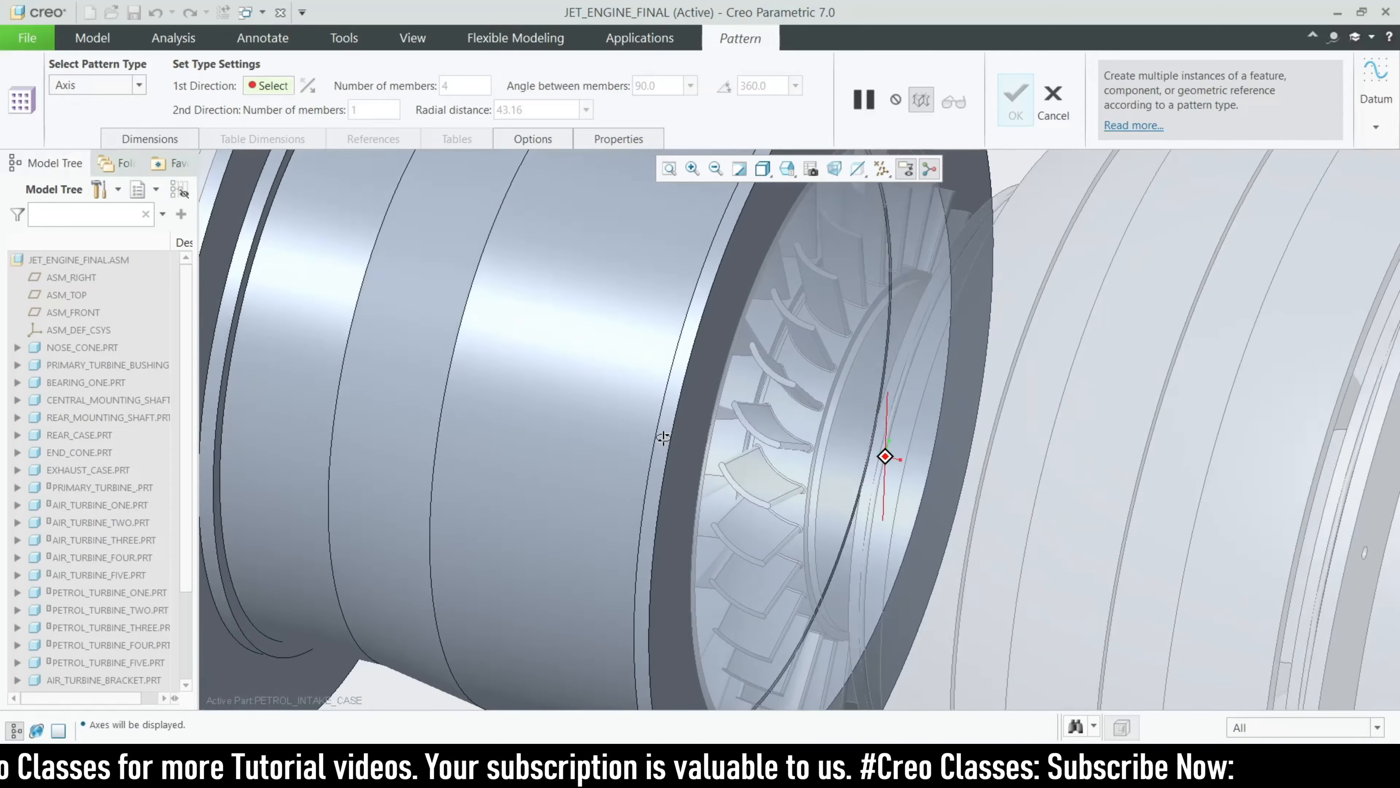
{"action": "left_click", "coordinate": [646, 407]}
{"action": "scroll", "coordinate": [644, 402], "scroll_direction": "down", "scroll_amount": 5}
{"action": "middle_click_drag", "start_coordinate": [645, 403], "coordinate": [653, 233]}
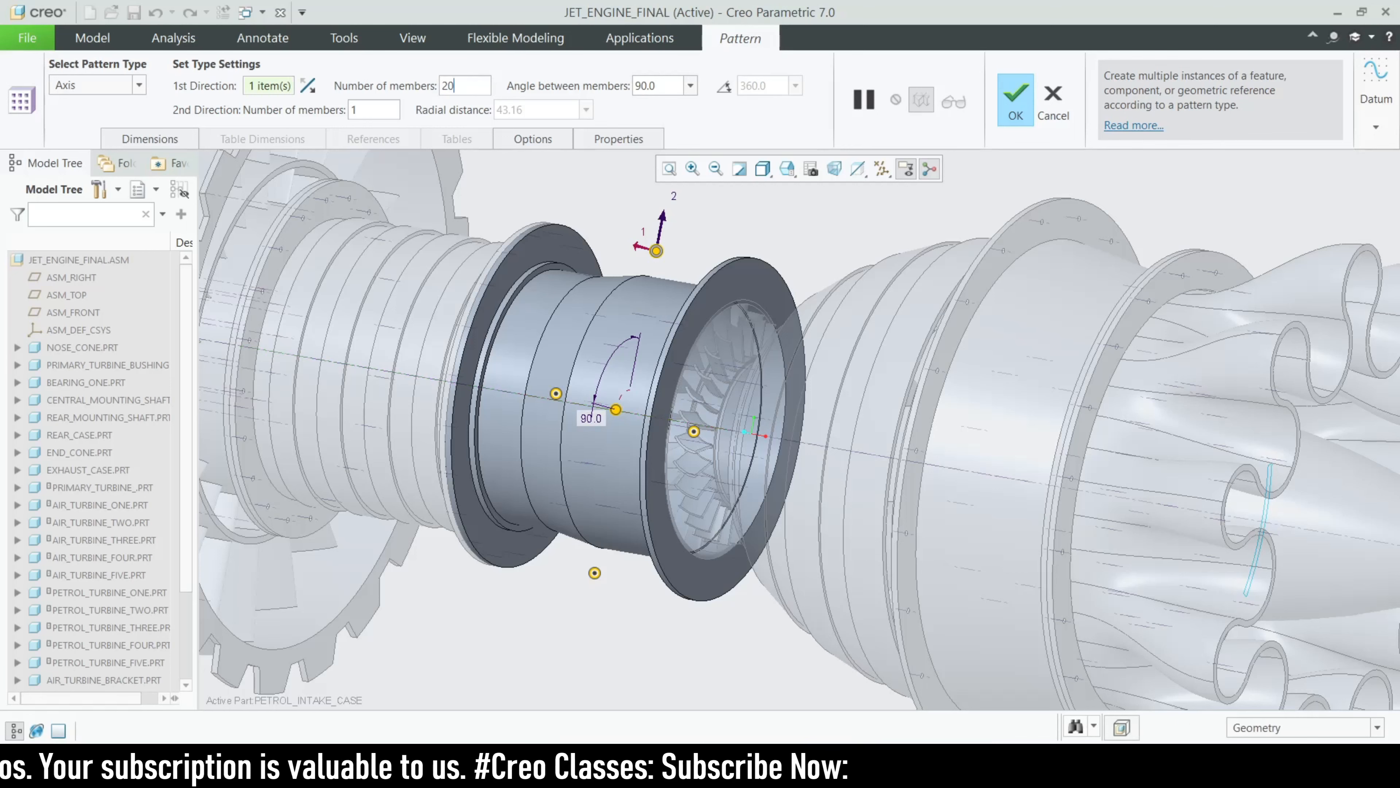
Check the member count in the PDF drawing, space the pattern members evenly over 360°, and complete the pattern
{"action": "left_click", "coordinate": [739, 770]}
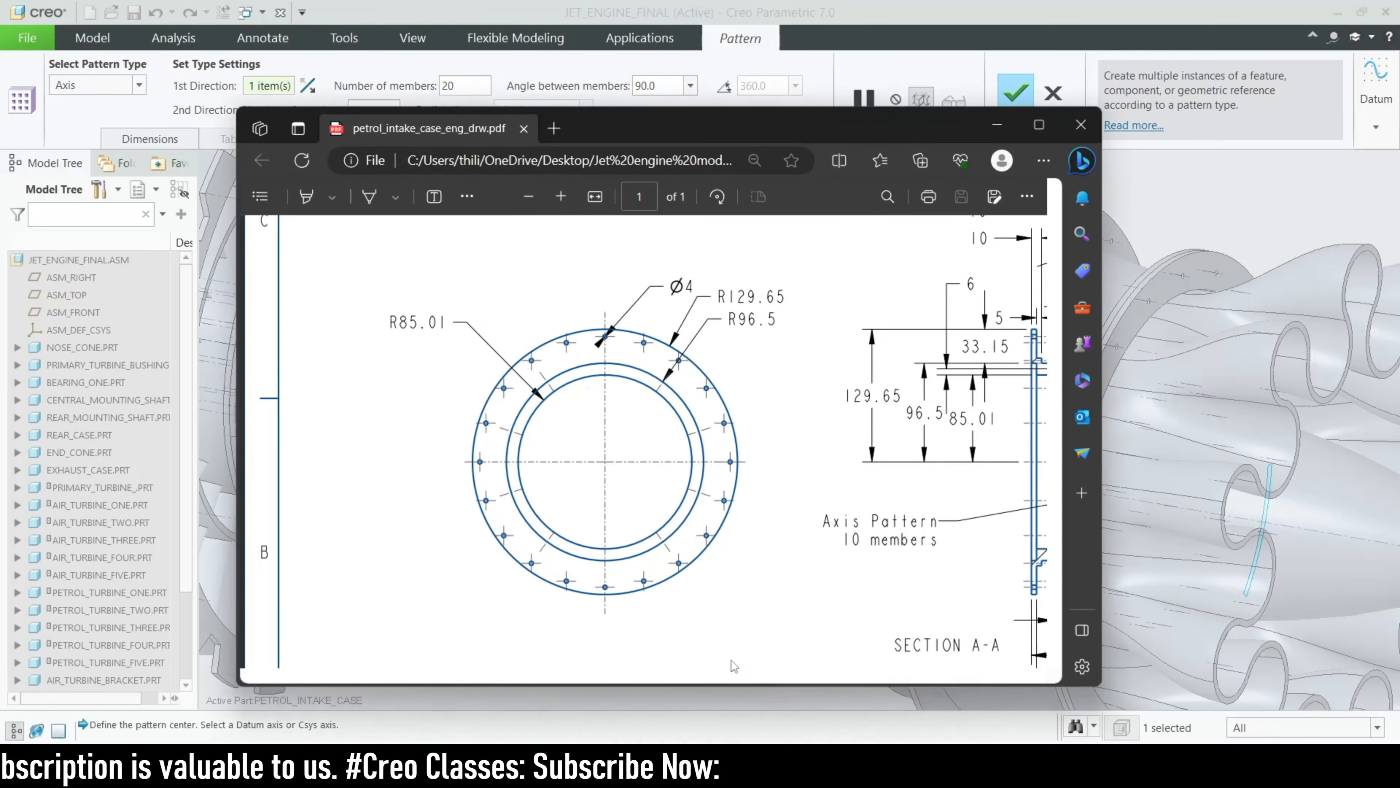
{"action": "scroll", "coordinate": [705, 553], "scroll_direction": "down", "scroll_amount": 2, "text": "ctrl"}
{"action": "scroll", "coordinate": [704, 546], "scroll_direction": "down", "scroll_amount": 3, "text": "ctrl"}
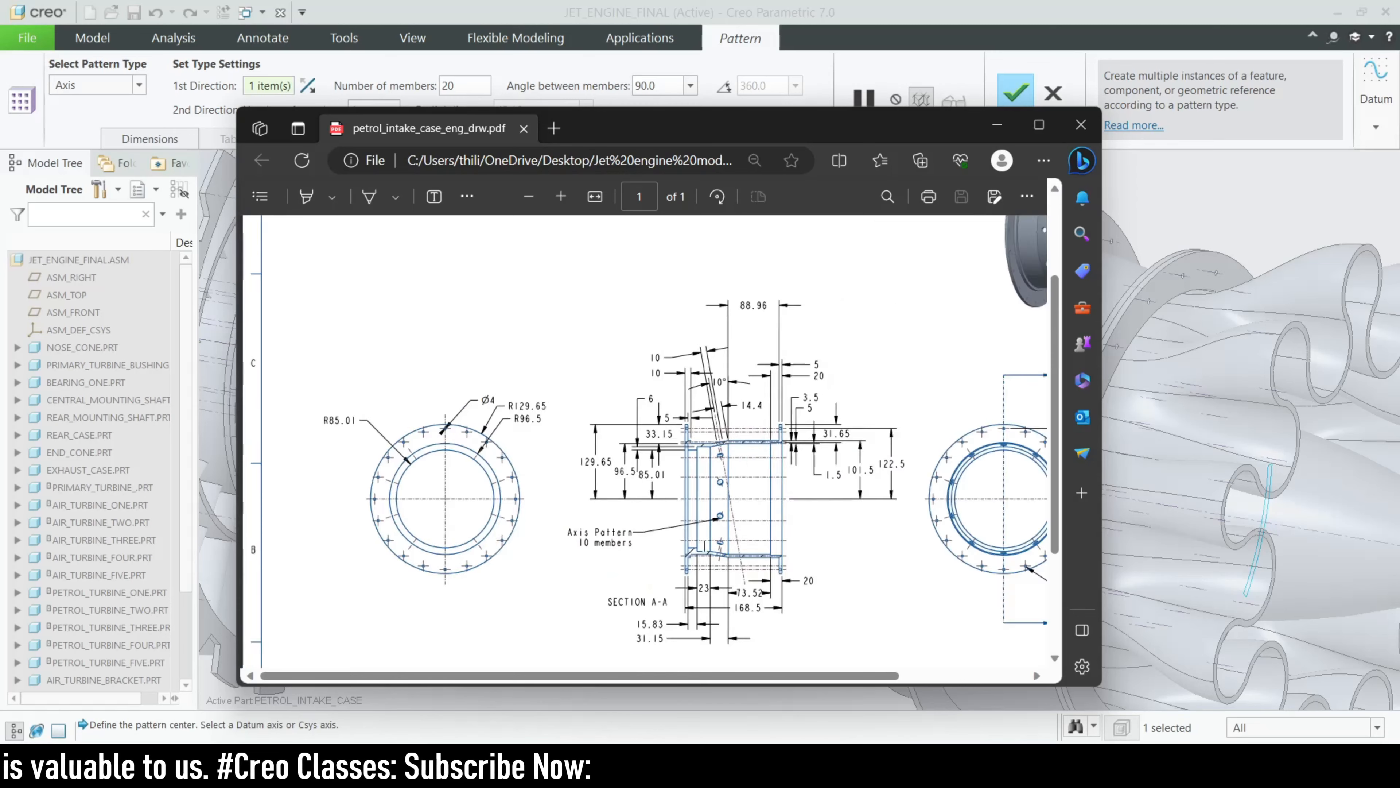
{"action": "scroll", "coordinate": [904, 603], "scroll_direction": "up", "scroll_amount": 4, "text": "ctrl"}
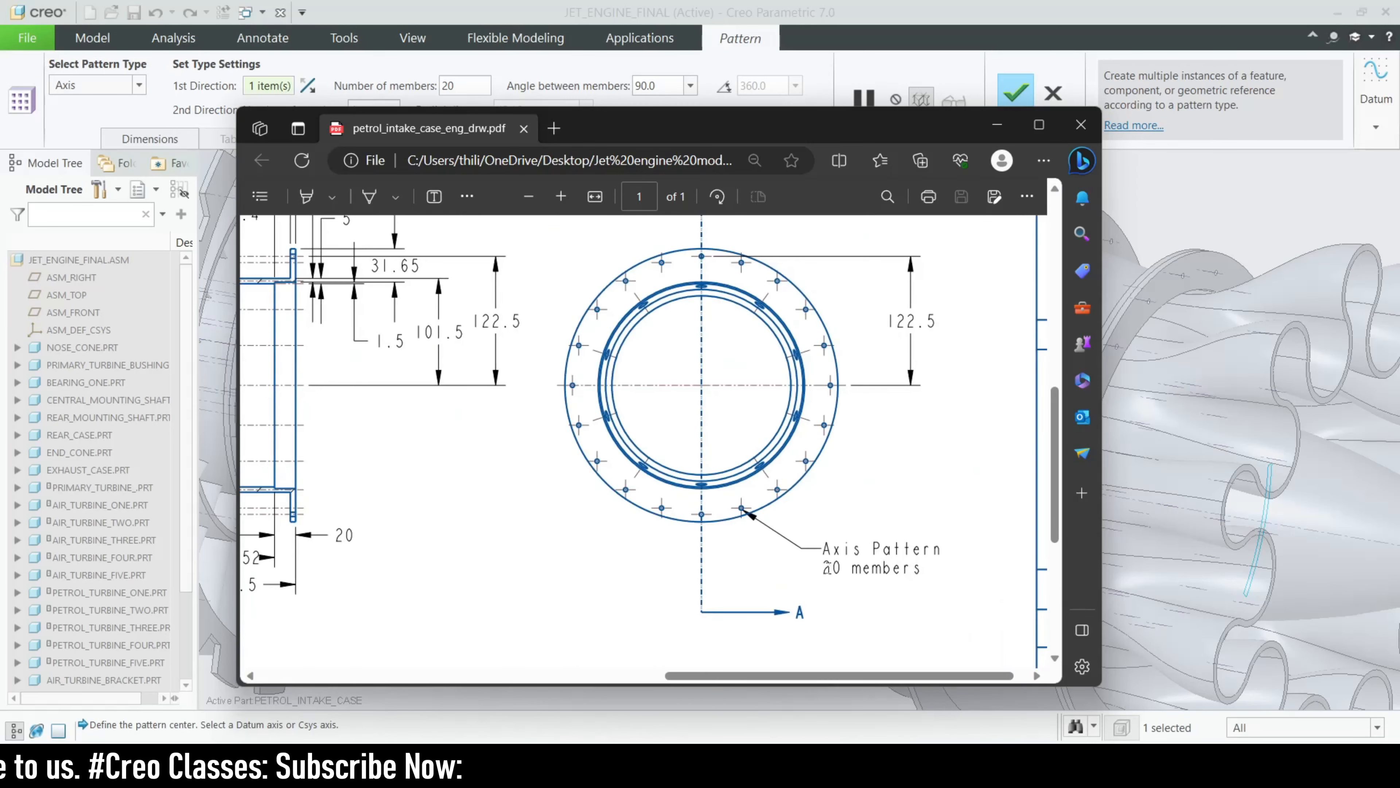
{"action": "left_click", "coordinate": [997, 126]}
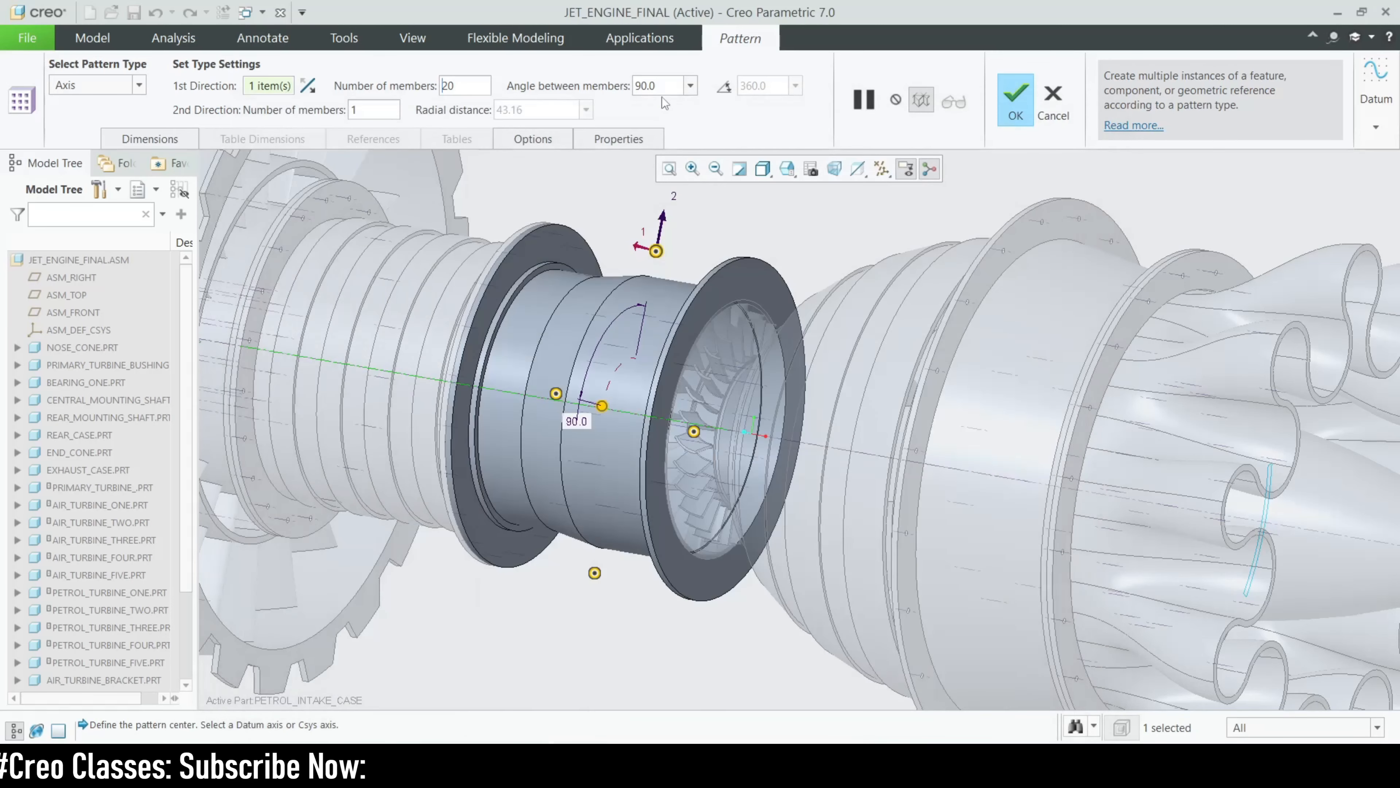
{"action": "left_click", "coordinate": [725, 86]}
{"action": "left_click", "coordinate": [1015, 102]}
{"action": "key", "text": "ctrl+d"}
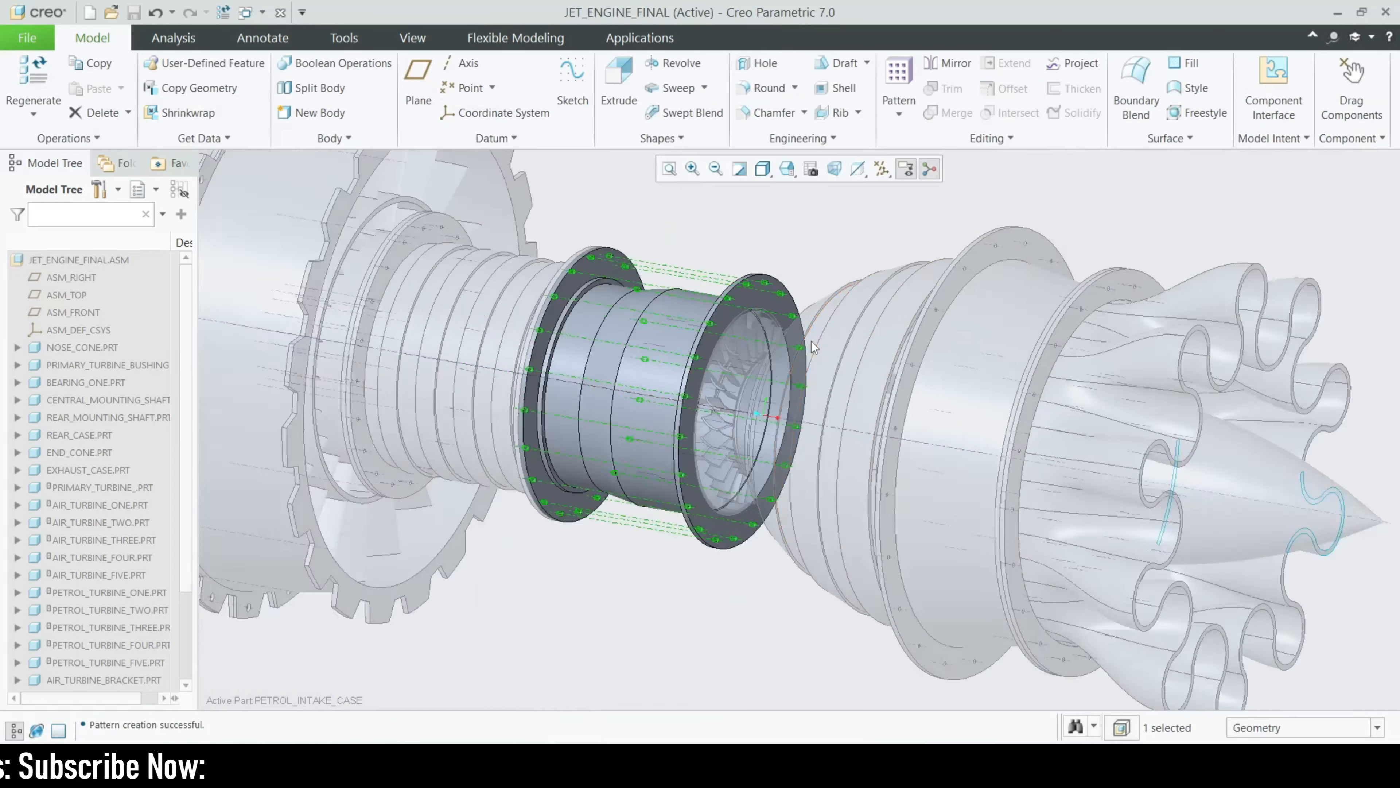
Examine the petrol intake case drawing for the dimensions and pattern of the radial holes on the tapered band
{"action": "mouse_move", "coordinate": [688, 565]}
{"action": "middle_mouse_down"}
{"action": "mouse_move", "coordinate": [659, 535]}
{"action": "mouse_move", "coordinate": [665, 591]}
{"action": "middle_mouse_up"}
{"action": "scroll", "coordinate": [726, 385], "scroll_direction": "down", "scroll_amount": 2}
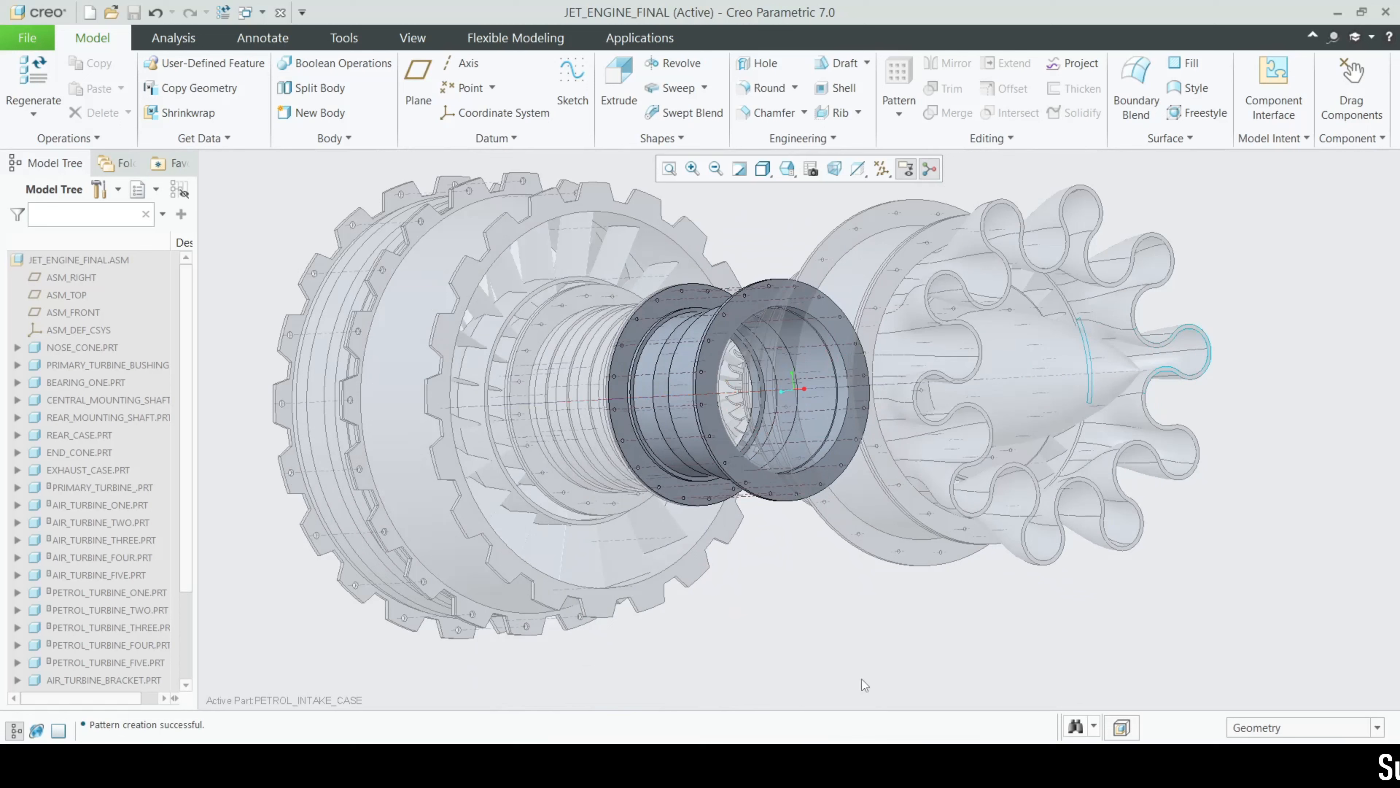
{"action": "left_click", "coordinate": [696, 765]}
{"action": "scroll", "coordinate": [792, 435], "scroll_direction": "right", "scroll_amount": 1}
{"action": "scroll", "coordinate": [792, 433], "scroll_direction": "up", "scroll_amount": 6}
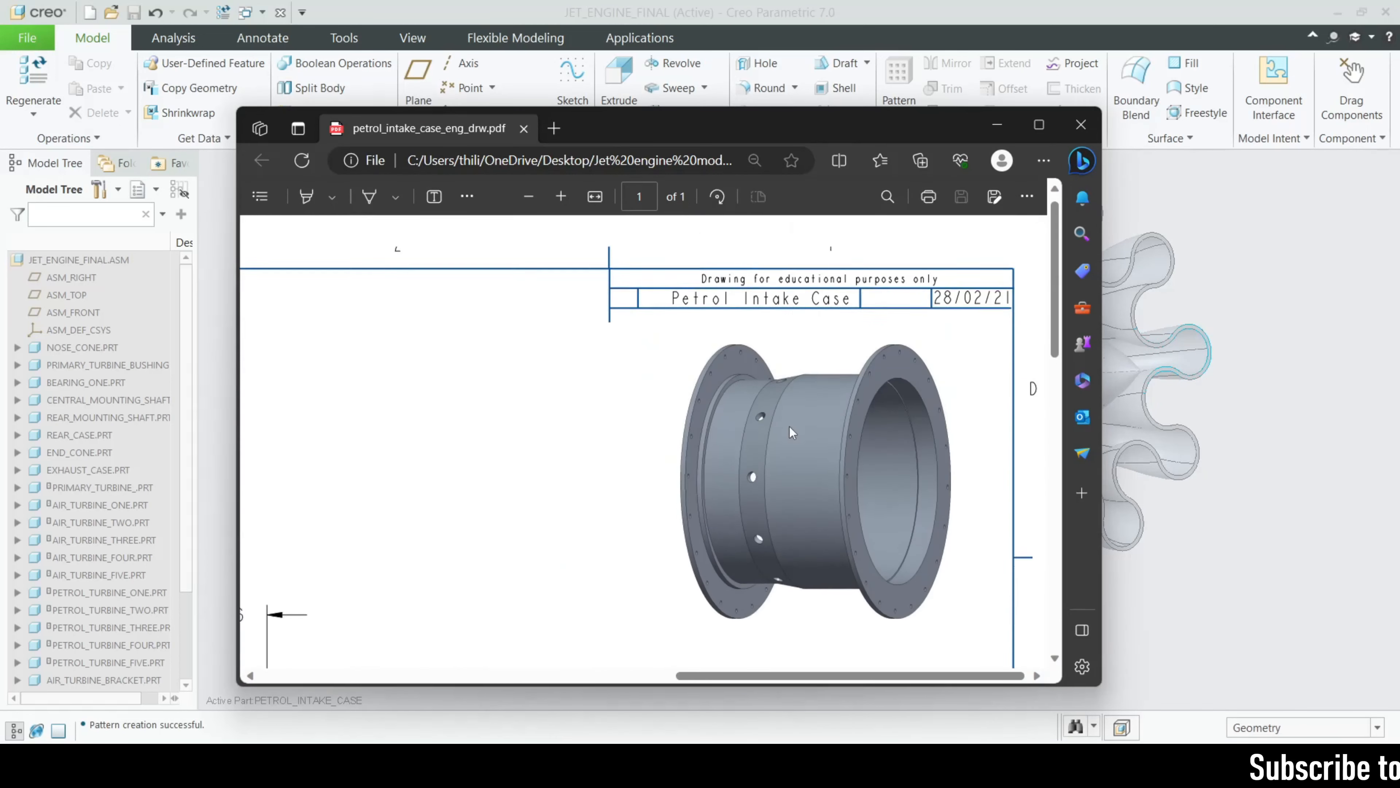
{"action": "scroll", "coordinate": [841, 438], "scroll_direction": "down", "scroll_amount": 5}
{"action": "scroll", "coordinate": [799, 496], "scroll_direction": "up", "scroll_amount": 4}
{"action": "scroll", "coordinate": [755, 574], "scroll_direction": "left", "scroll_amount": 2}
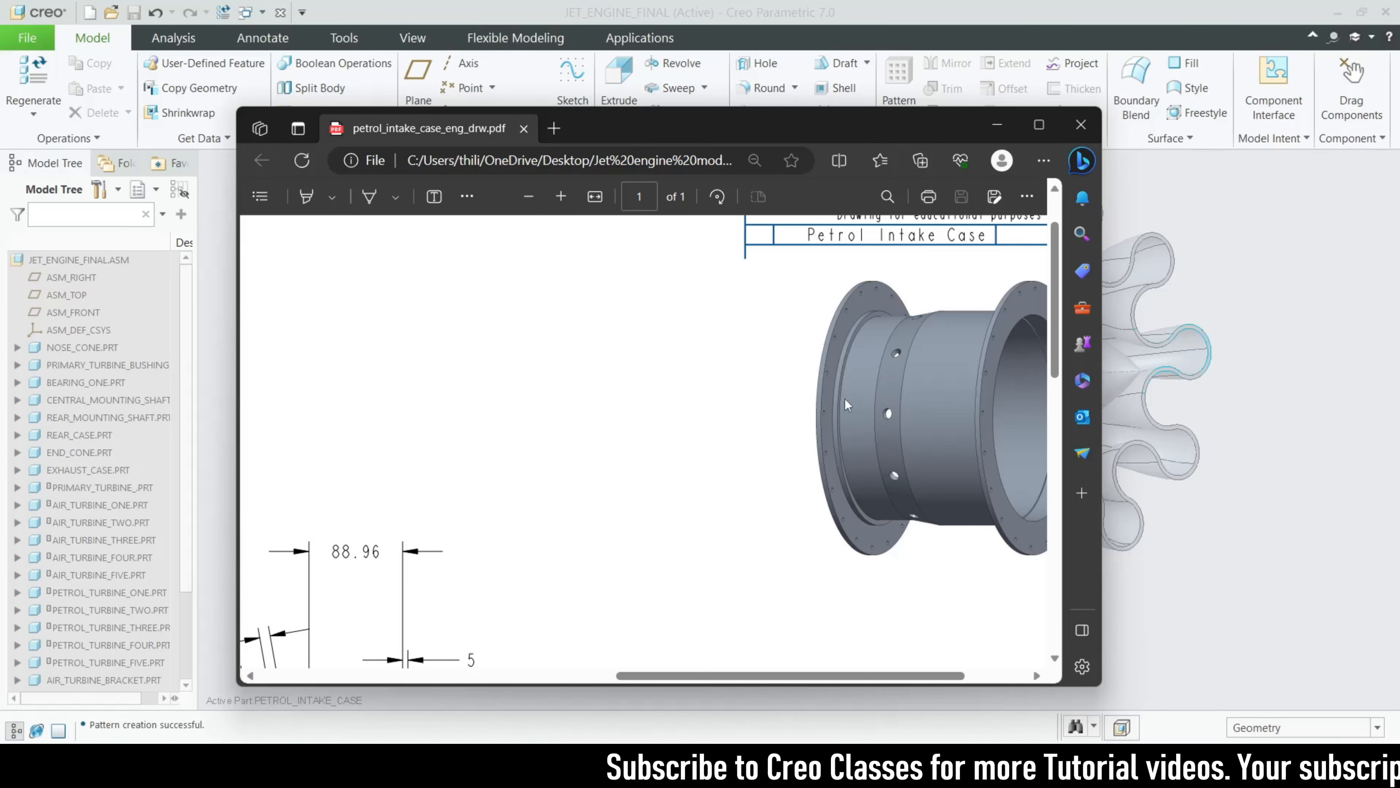
{"action": "middle_click", "coordinate": [699, 511]}
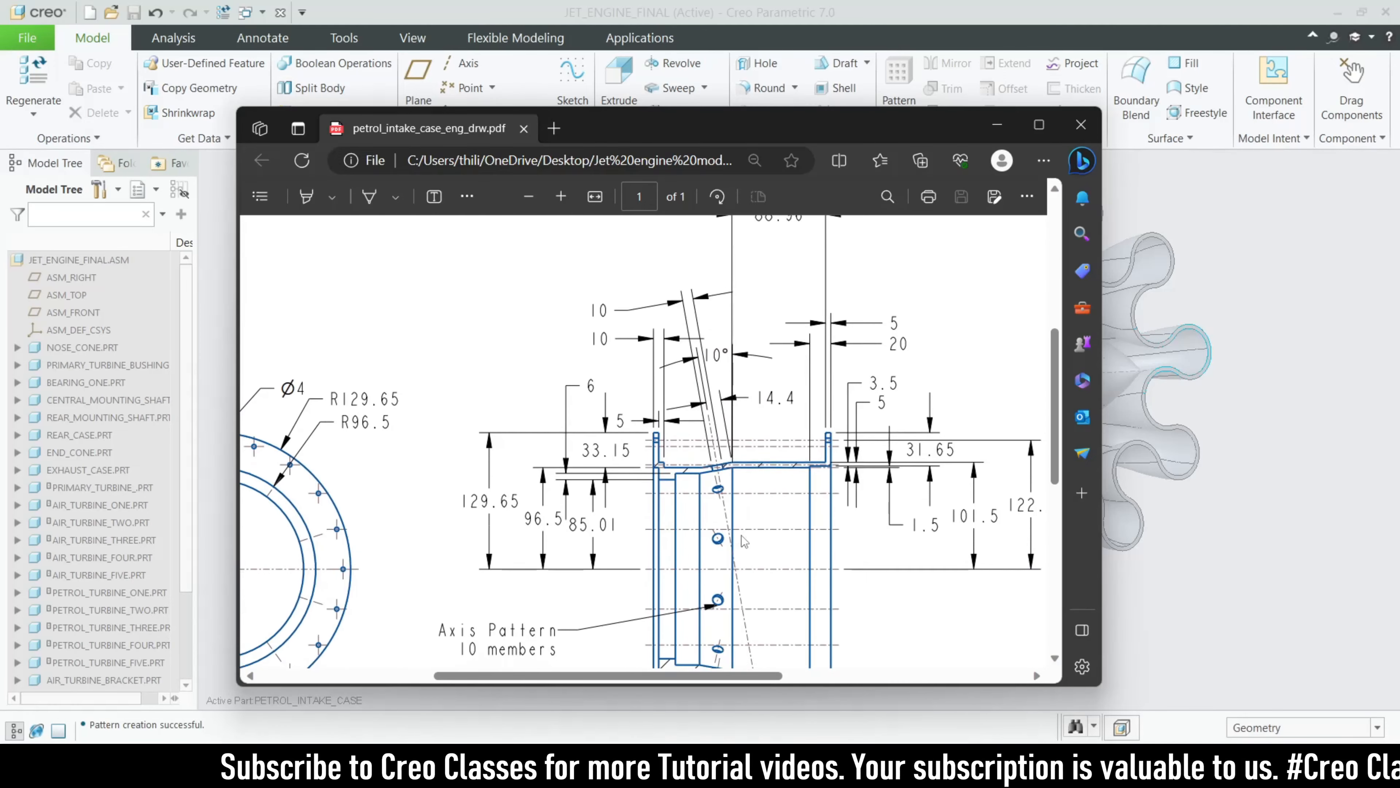
{"action": "left_click", "coordinate": [996, 124]}
Show the datum planes and start a sketch on the petrol intake case's DTM3 plane, viewed square to the plane
{"action": "middle_click_drag", "start_coordinate": [792, 419], "coordinate": [863, 422]}
{"action": "scroll", "coordinate": [17, 653], "scroll_direction": "down", "scroll_amount": 2}
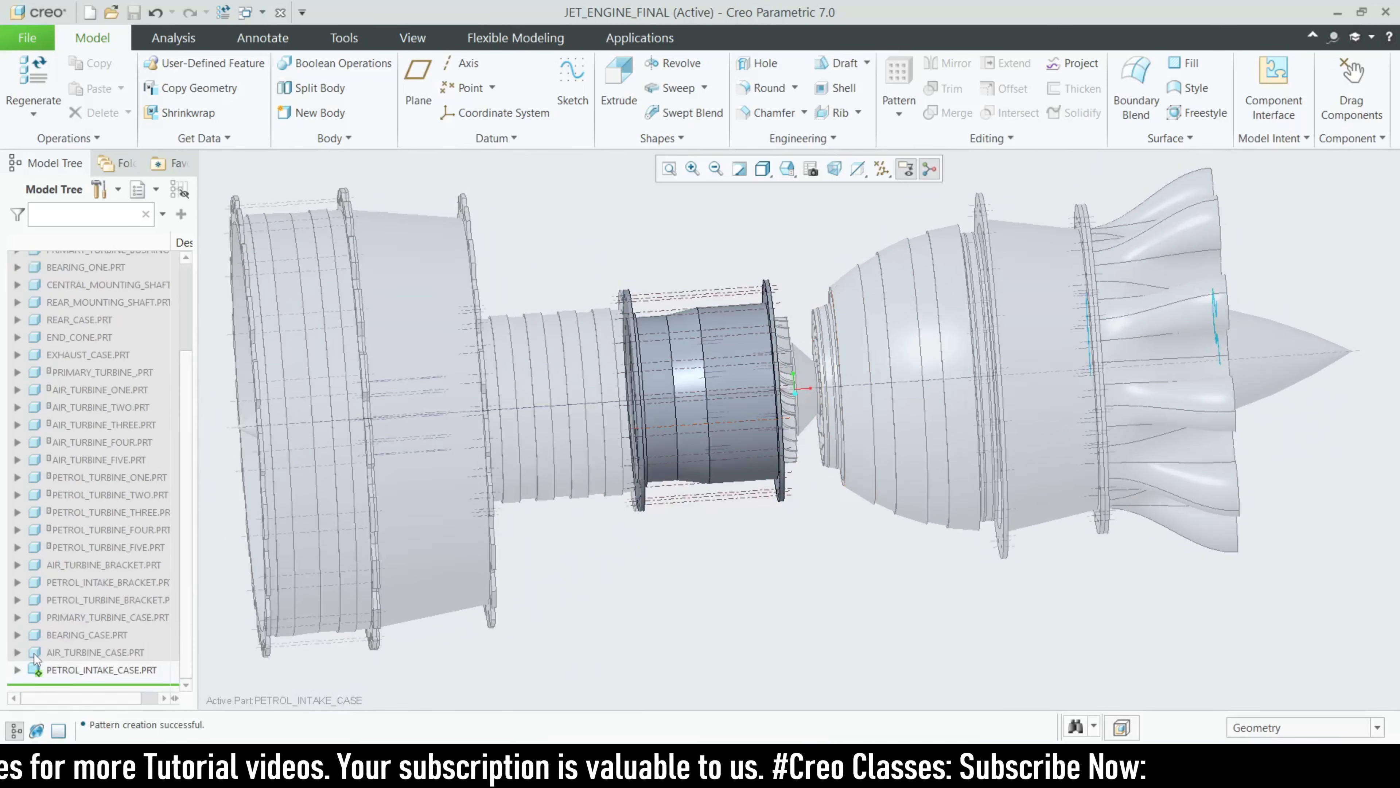
{"action": "left_click", "coordinate": [17, 669]}
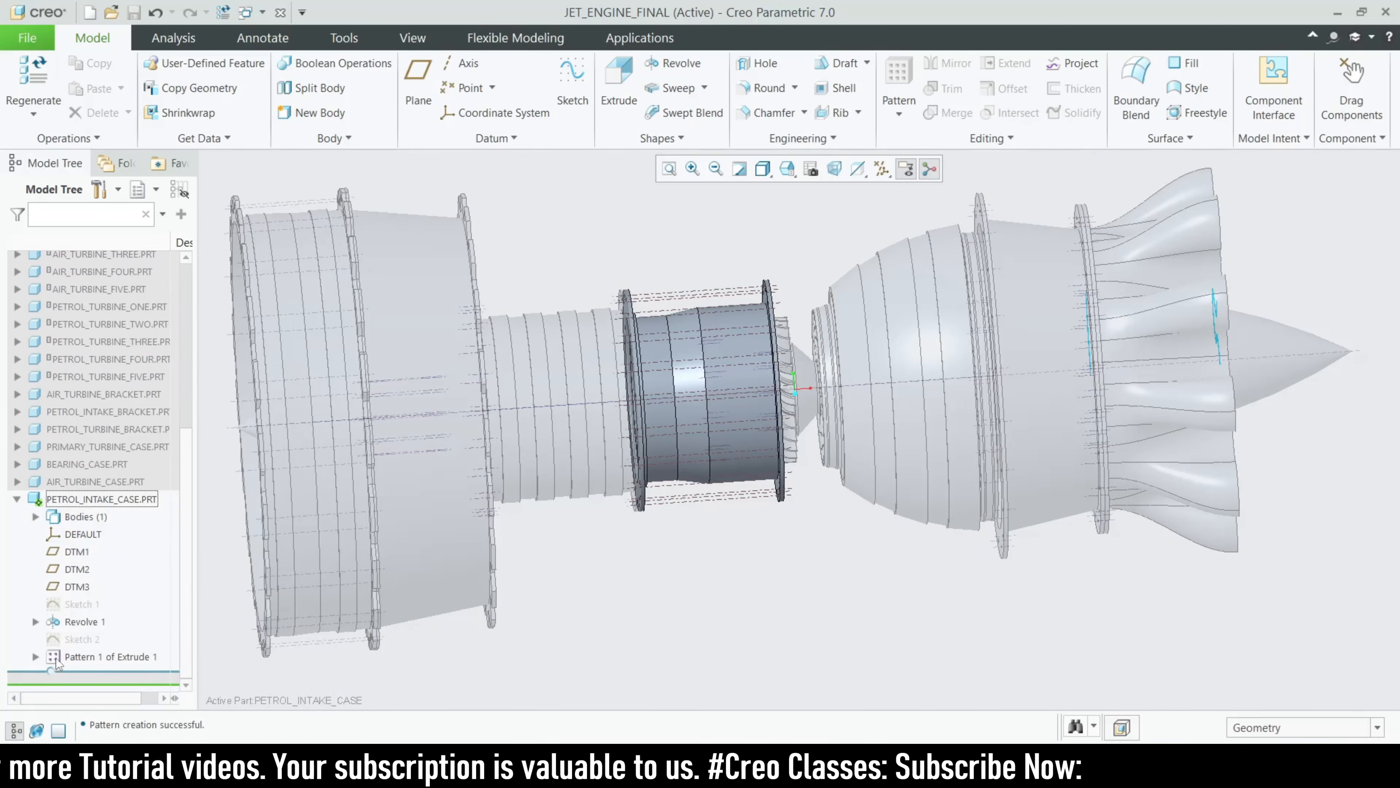
{"action": "left_click", "coordinate": [77, 588]}
{"action": "left_click", "coordinate": [867, 174]}
{"action": "left_click", "coordinate": [904, 270]}
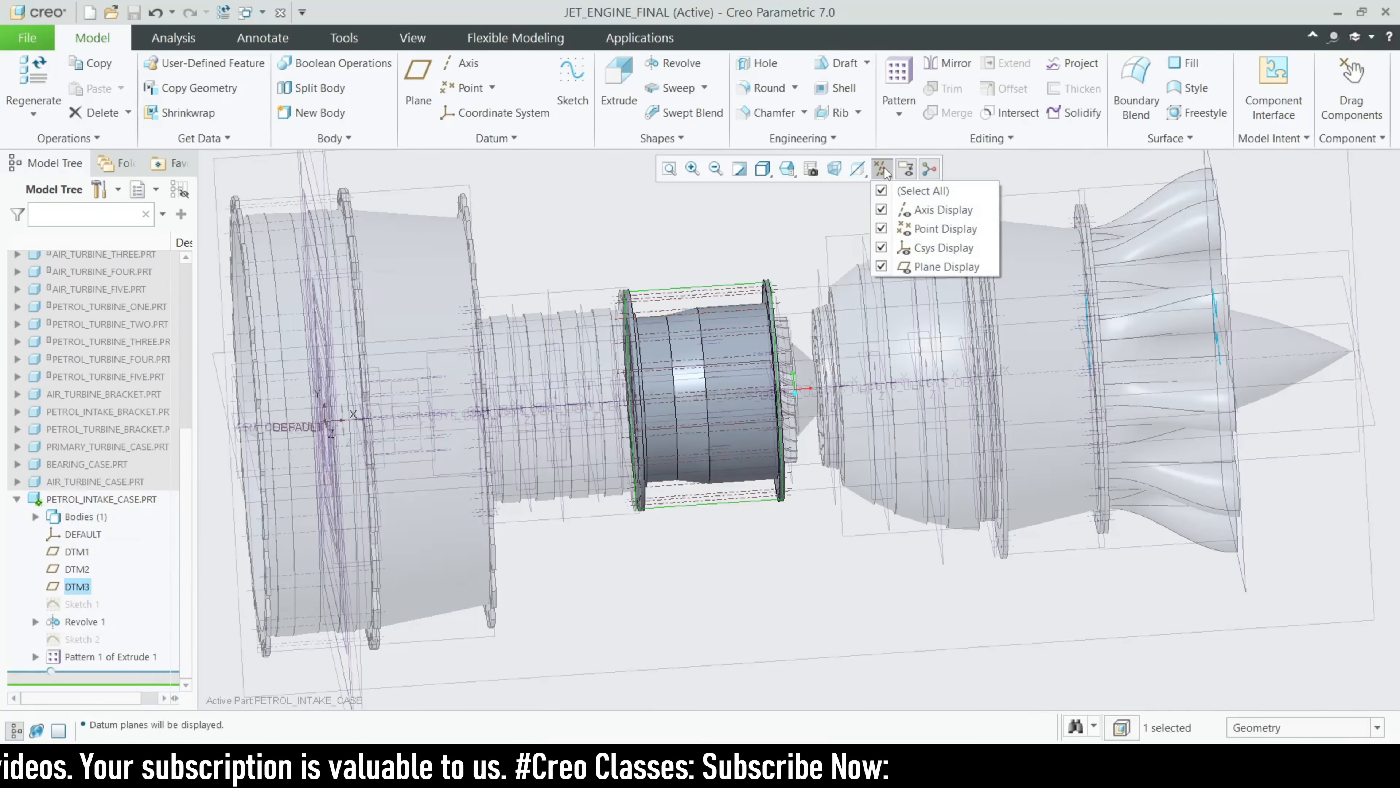
{"action": "middle_click_drag", "start_coordinate": [623, 460], "coordinate": [657, 430]}
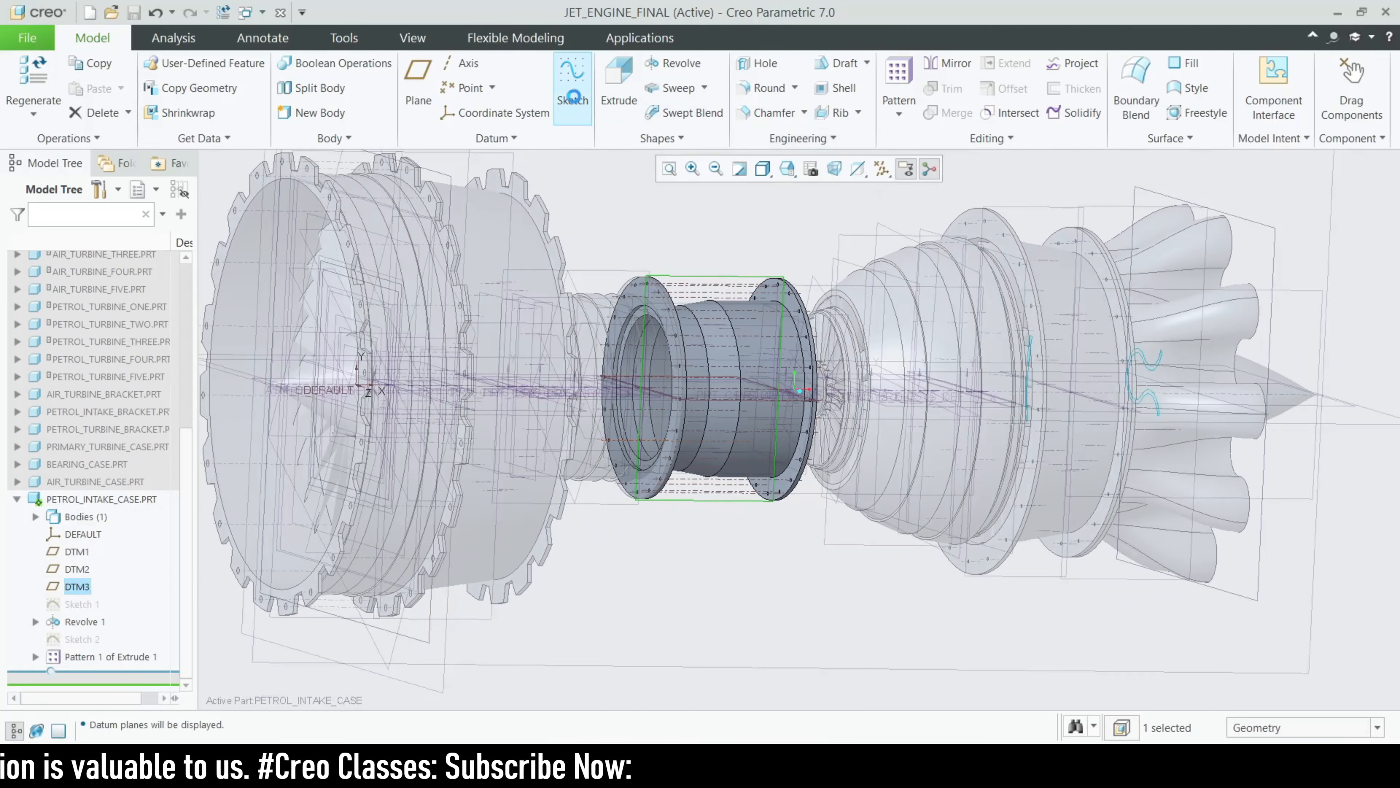
{"action": "left_click", "coordinate": [835, 170]}
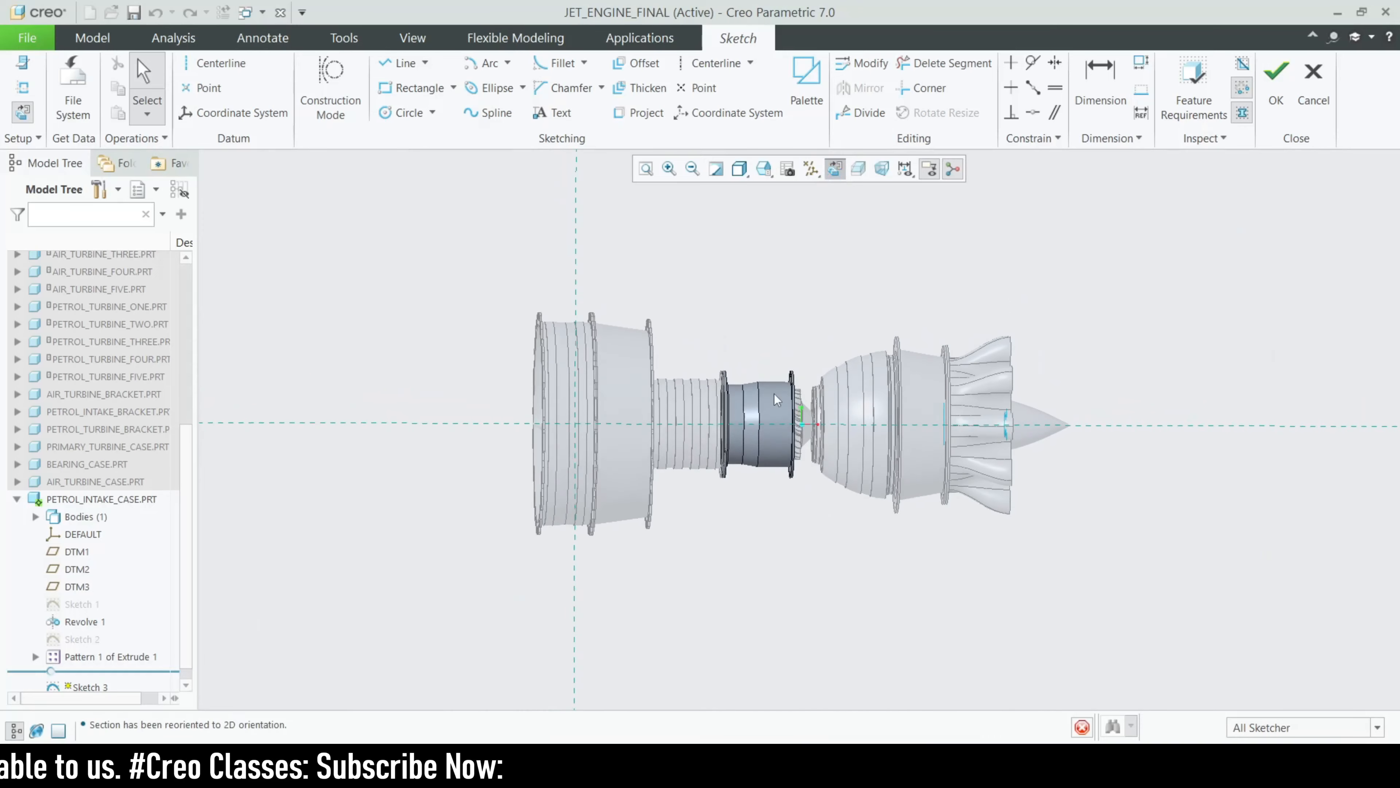
{"action": "scroll", "coordinate": [761, 395], "scroll_direction": "down", "scroll_amount": 5}
{"action": "scroll", "coordinate": [715, 424], "scroll_direction": "down", "scroll_amount": 3}
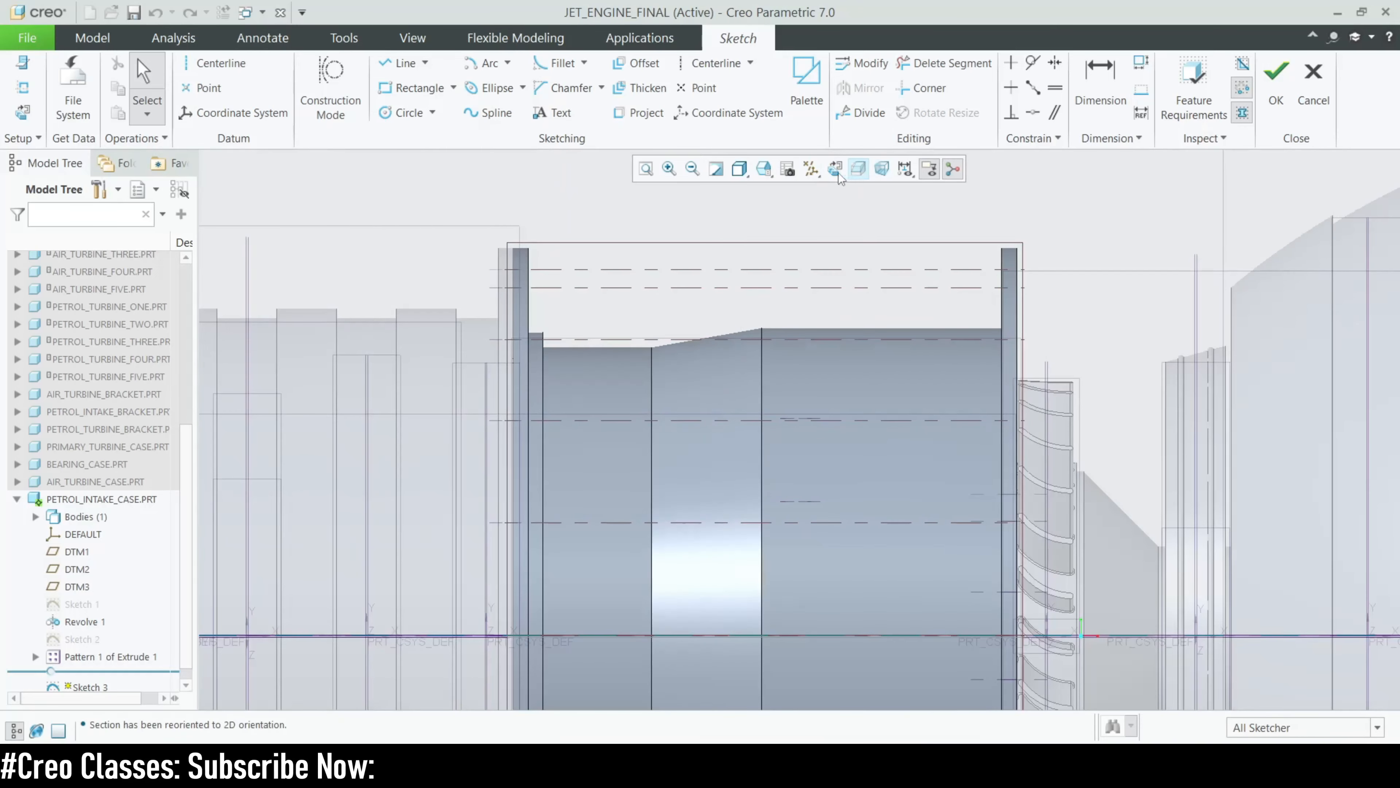
Hide the datum axes, points and coordinate systems while keeping the datum planes displayed
{"action": "left_click", "coordinate": [811, 169]}
{"action": "left_click", "coordinate": [810, 210]}
{"action": "left_click", "coordinate": [810, 247]}
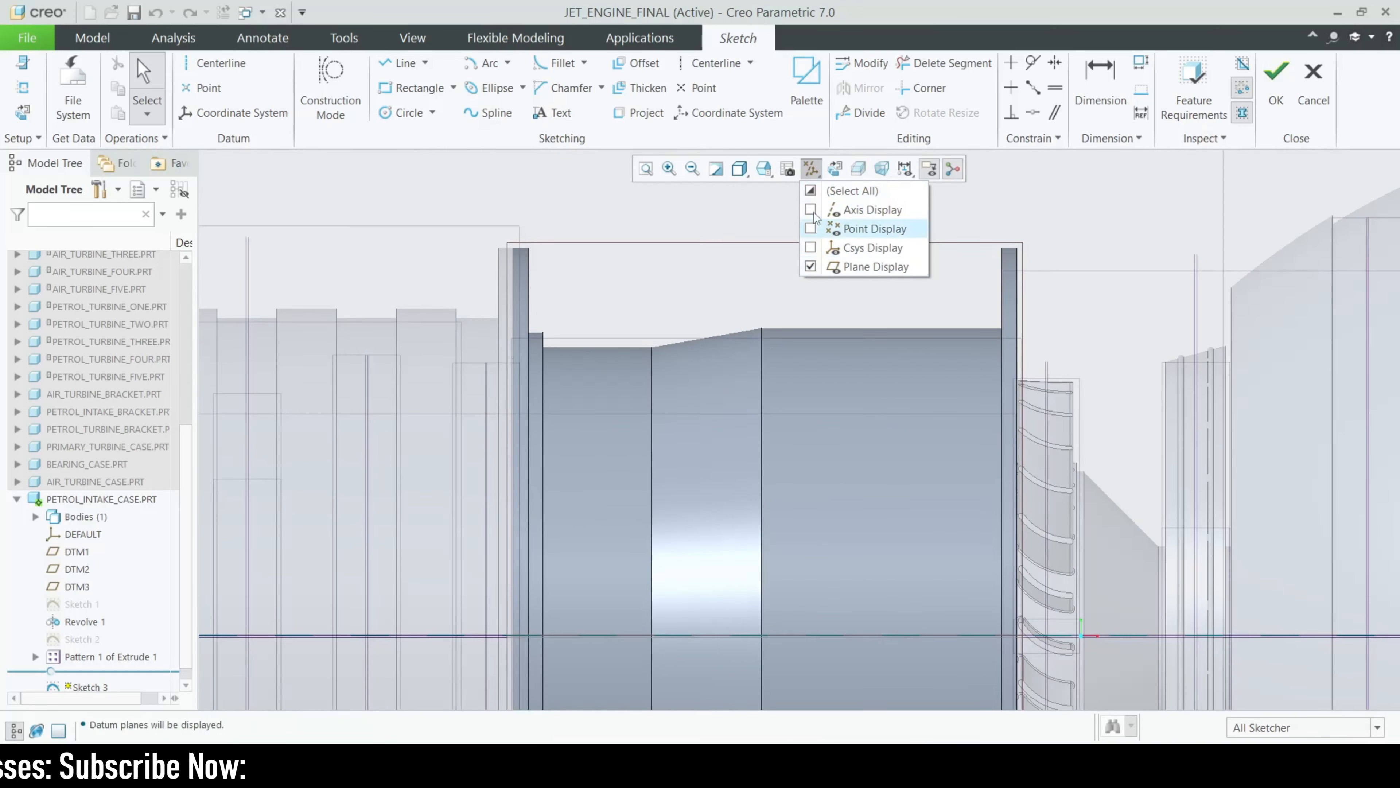
Add the tapered band's sloped upper edge as a sketch reference and place a point at its midpoint
{"action": "left_click", "coordinate": [811, 170]}
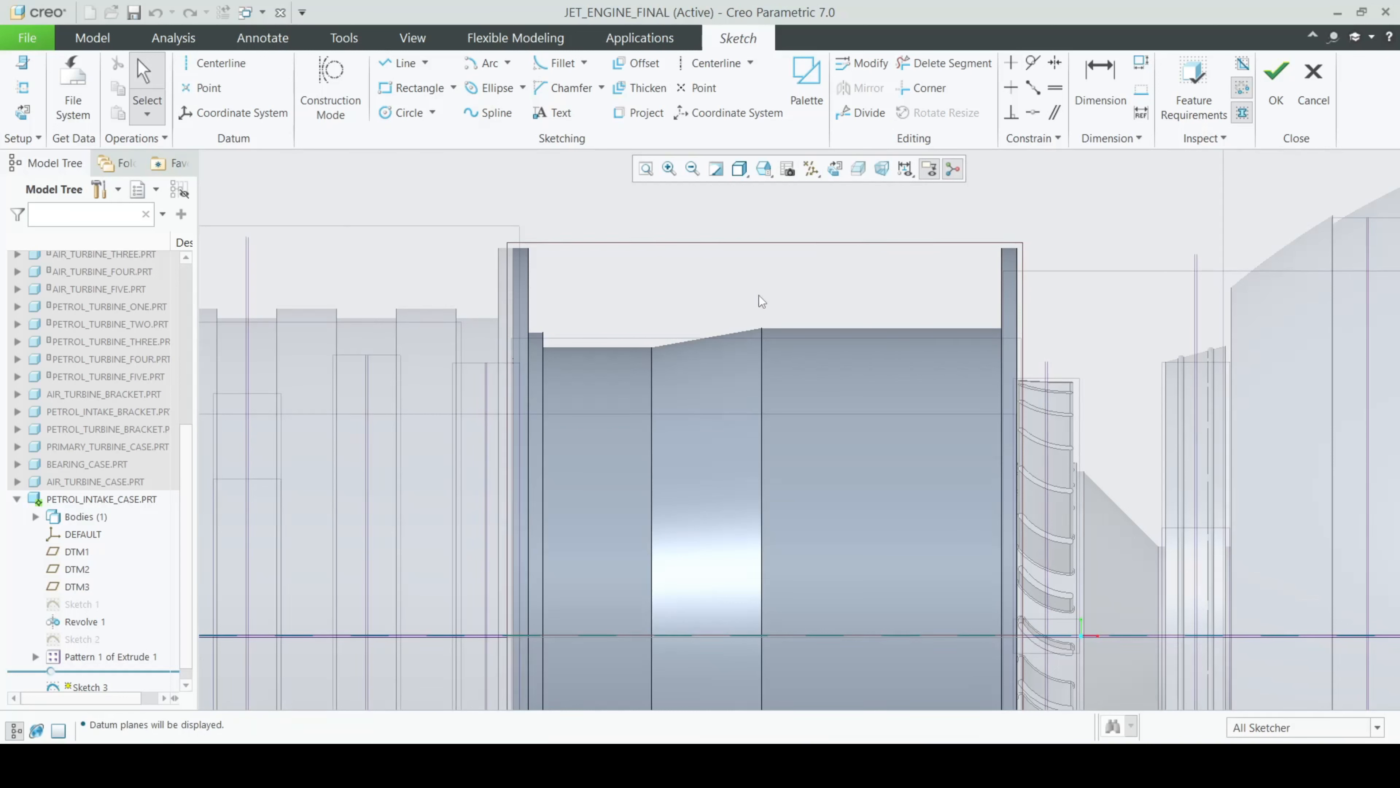
{"action": "left_click", "coordinate": [22, 87]}
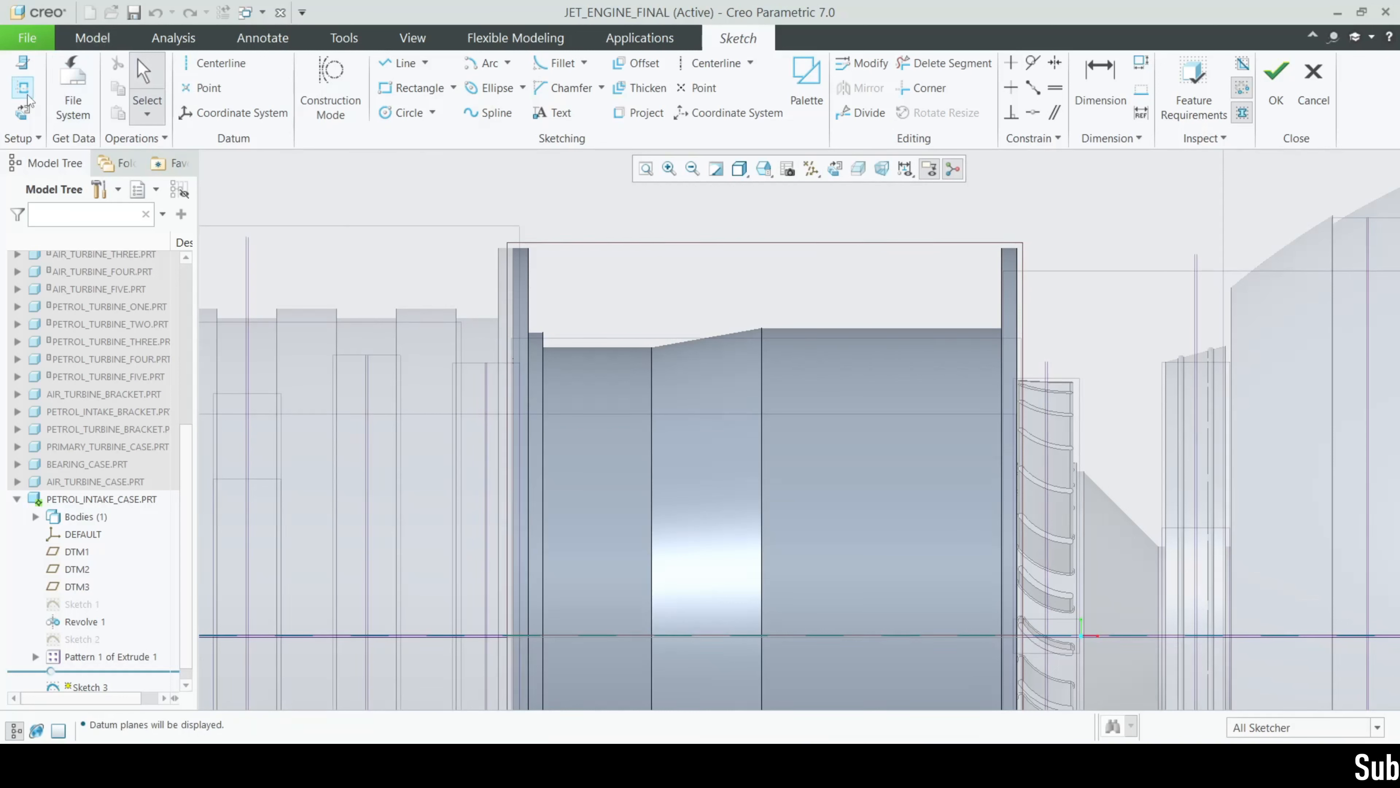
{"action": "left_click", "coordinate": [673, 344]}
{"action": "left_click", "coordinate": [1366, 290]}
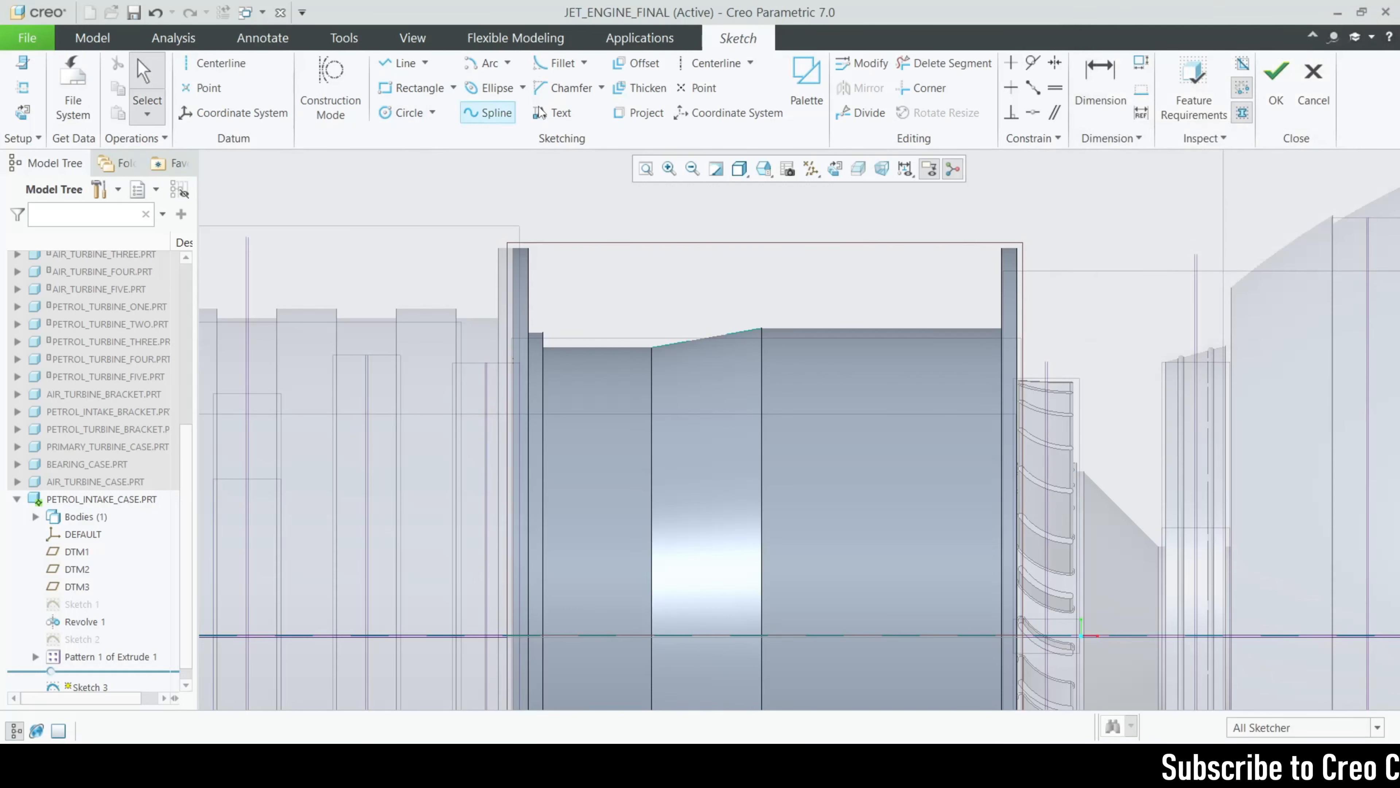
{"action": "left_click", "coordinate": [682, 90]}
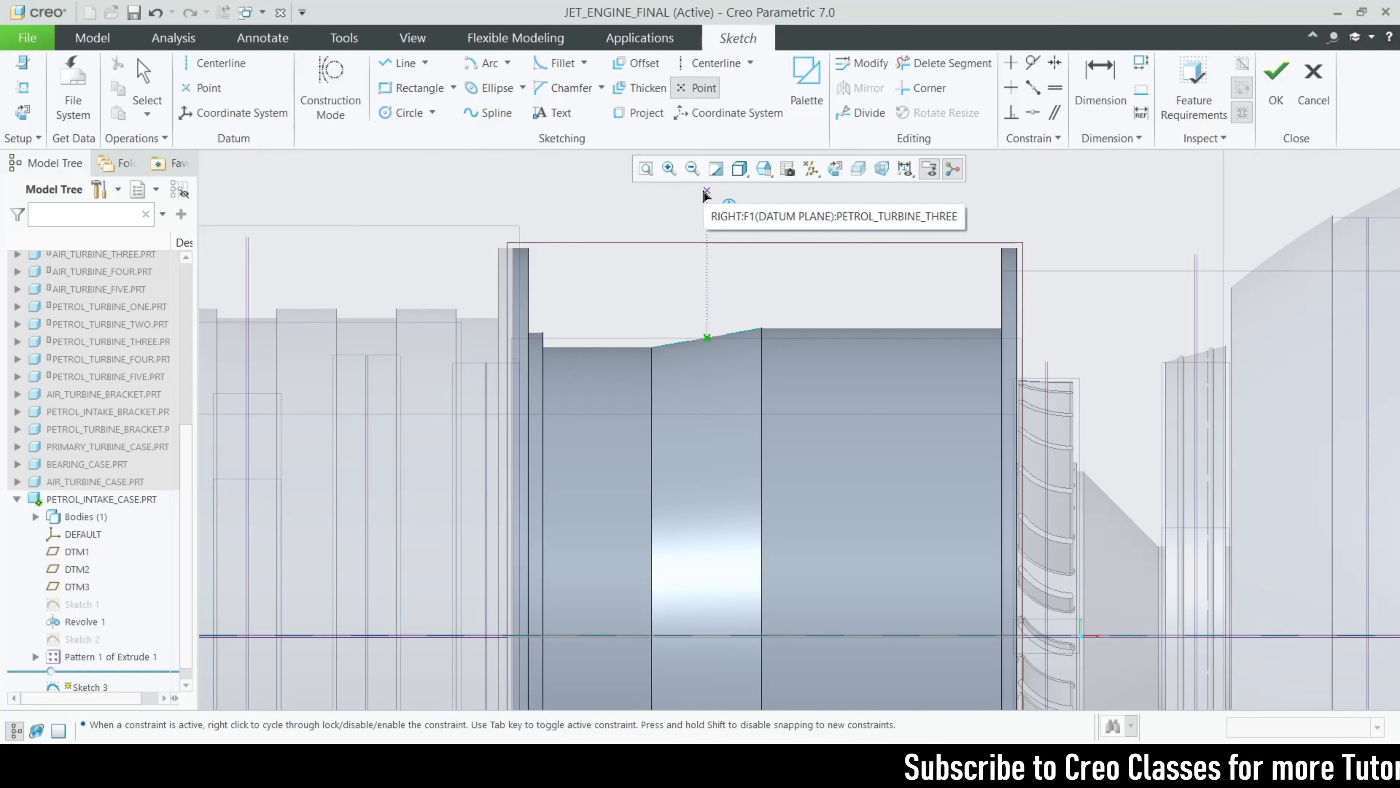
Check the radial hole's axis in the PDF drawing and draw a slanted centerline through the point on the tapered edge
{"action": "left_click", "coordinate": [904, 766]}
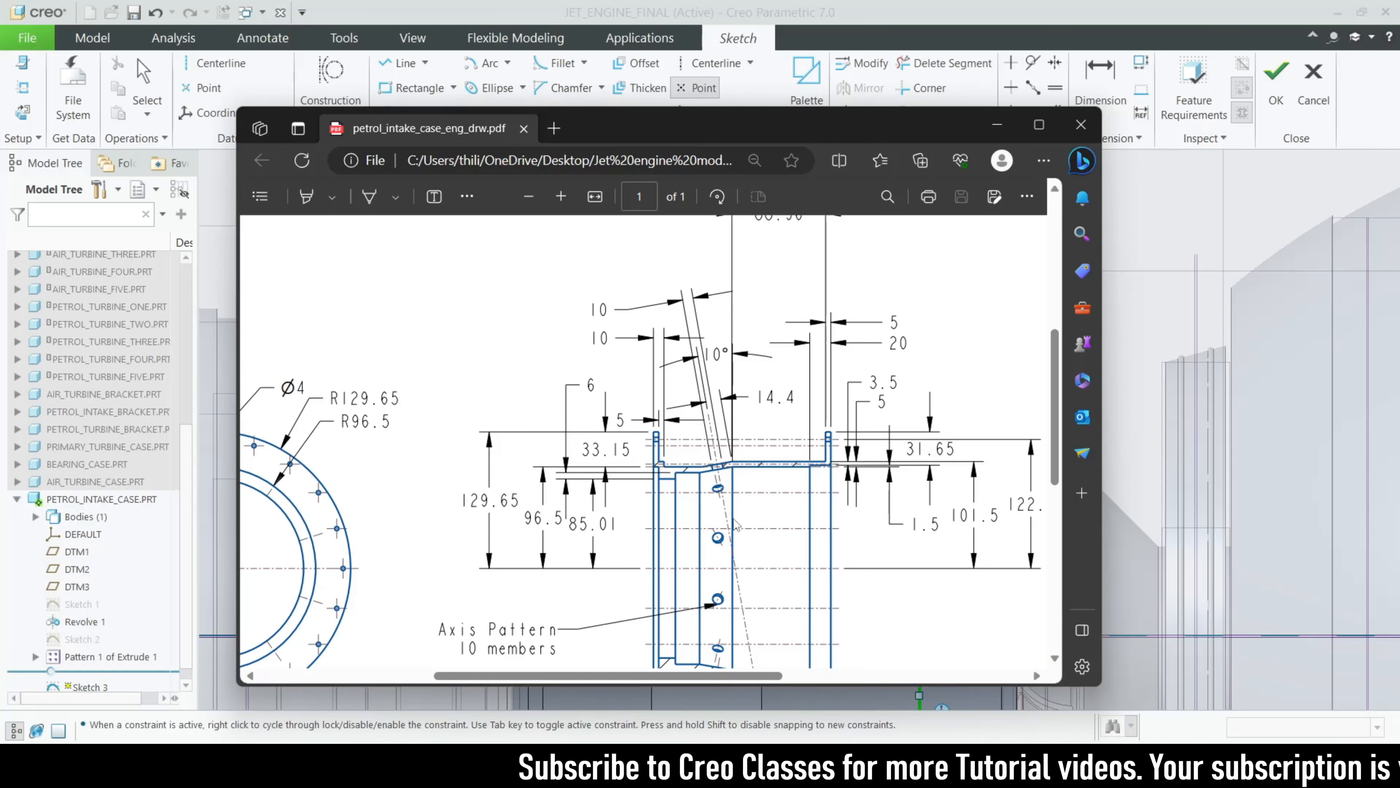
{"action": "left_click", "coordinate": [996, 125]}
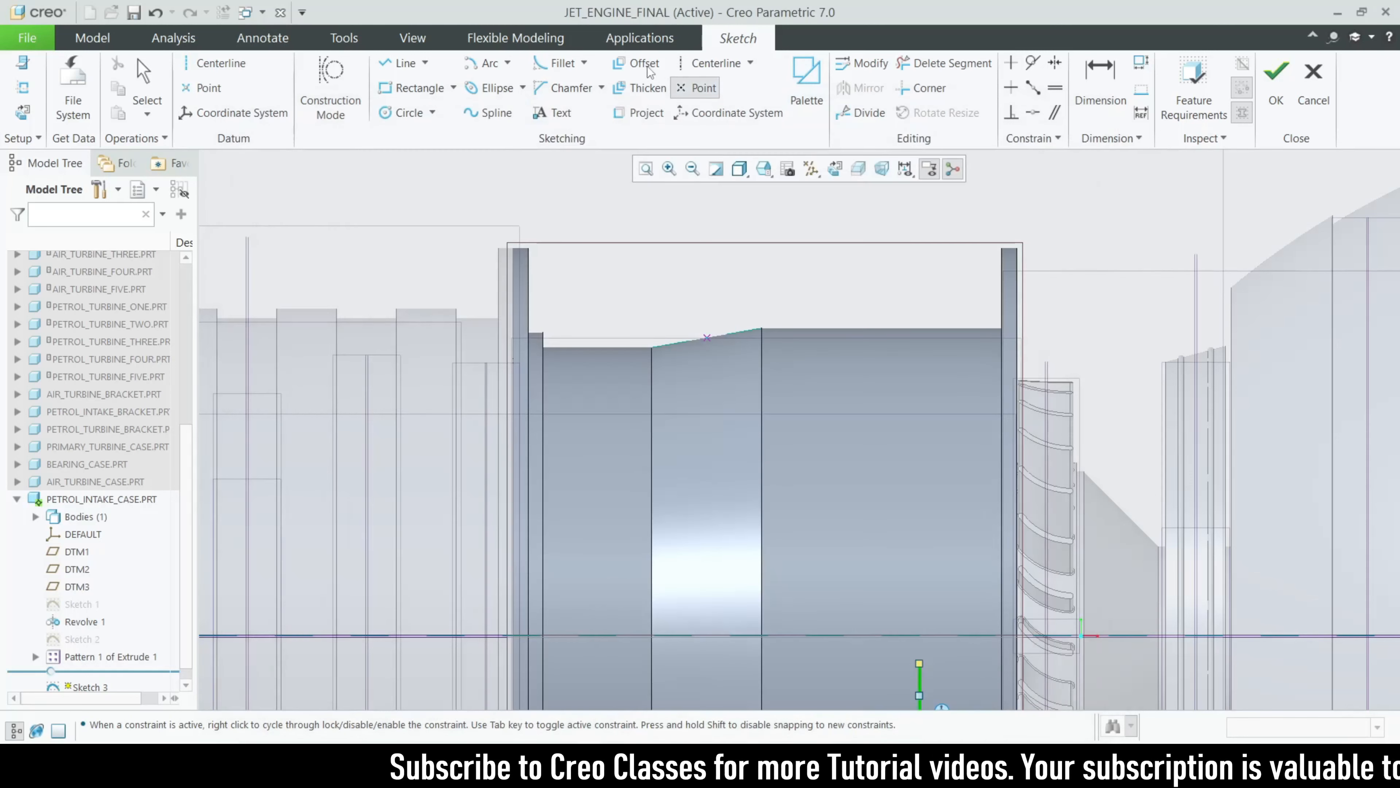
{"action": "left_click", "coordinate": [708, 337]}
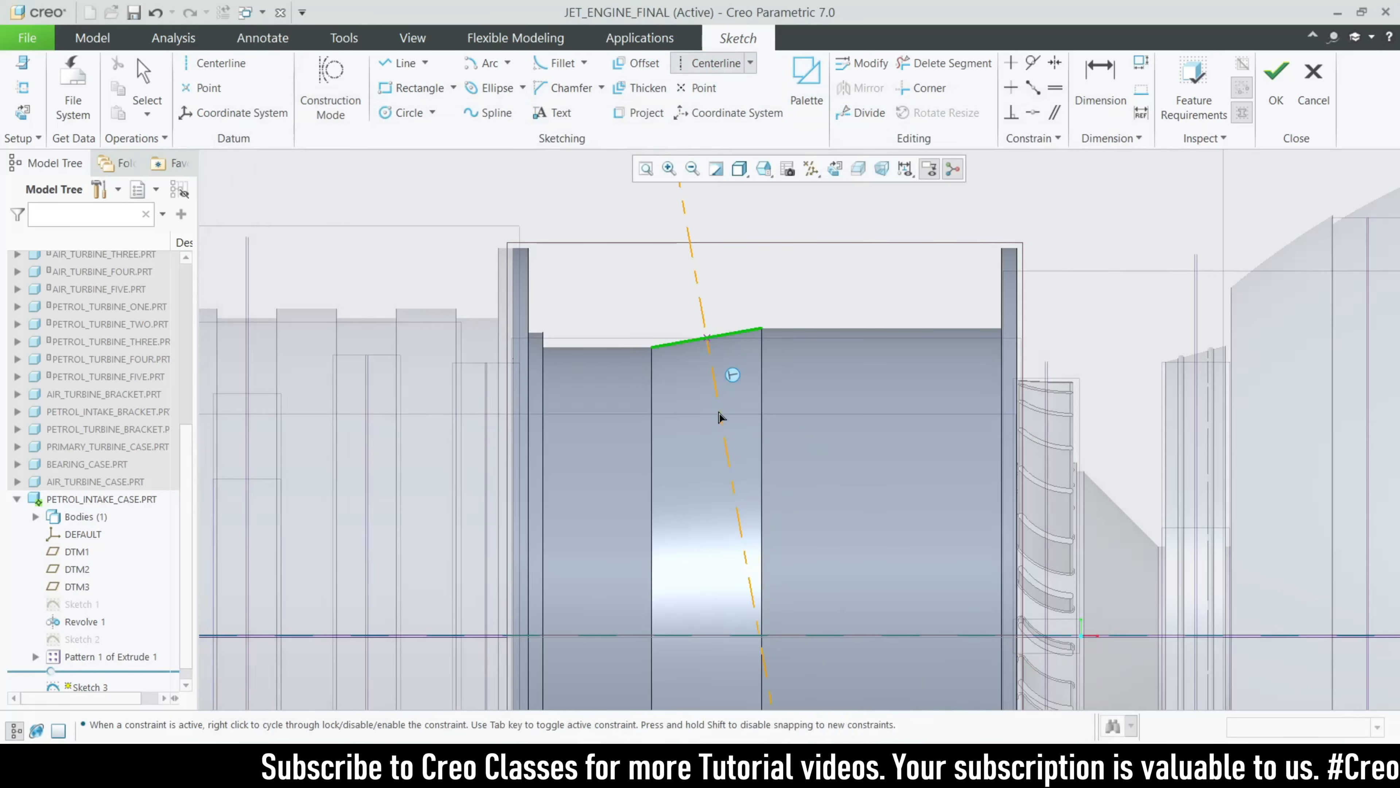
{"action": "left_click", "coordinate": [738, 452]}
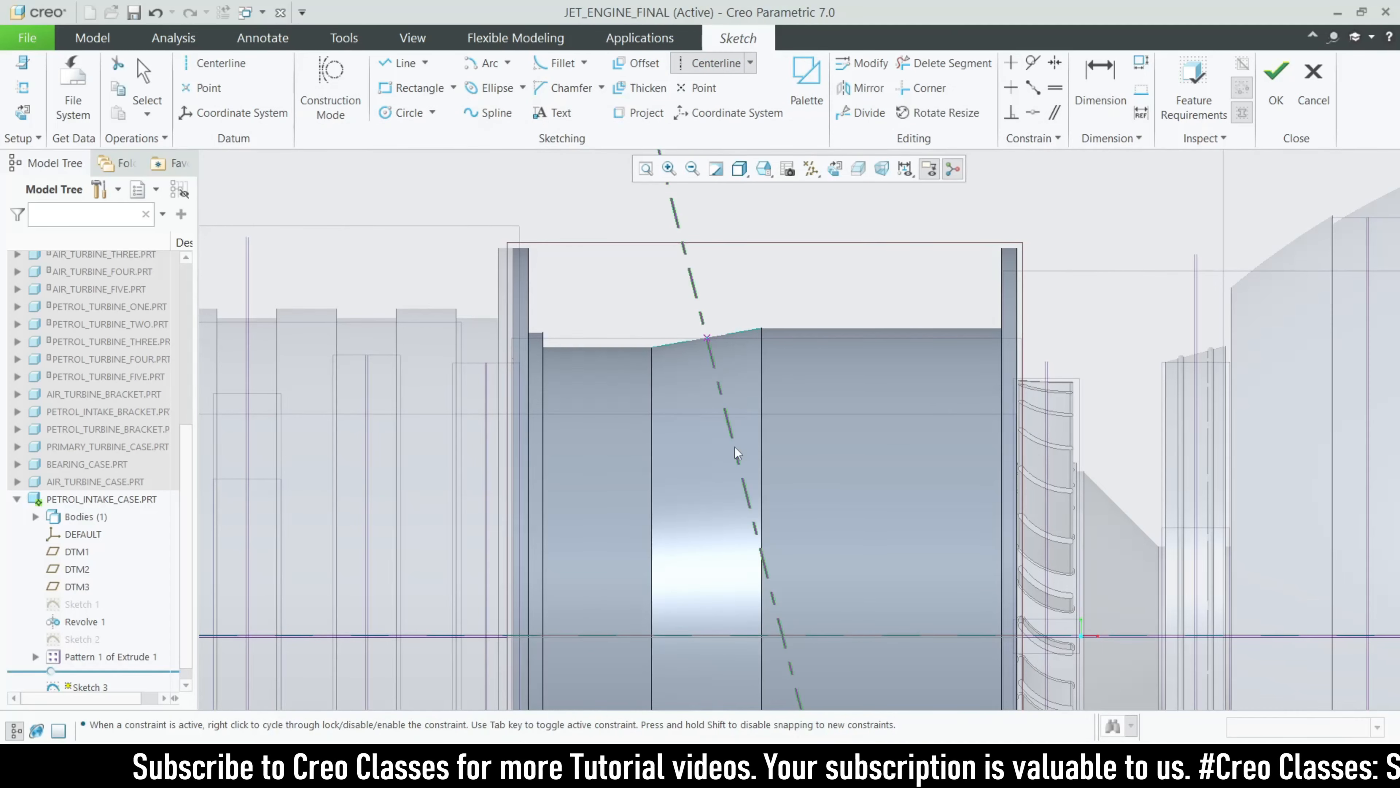